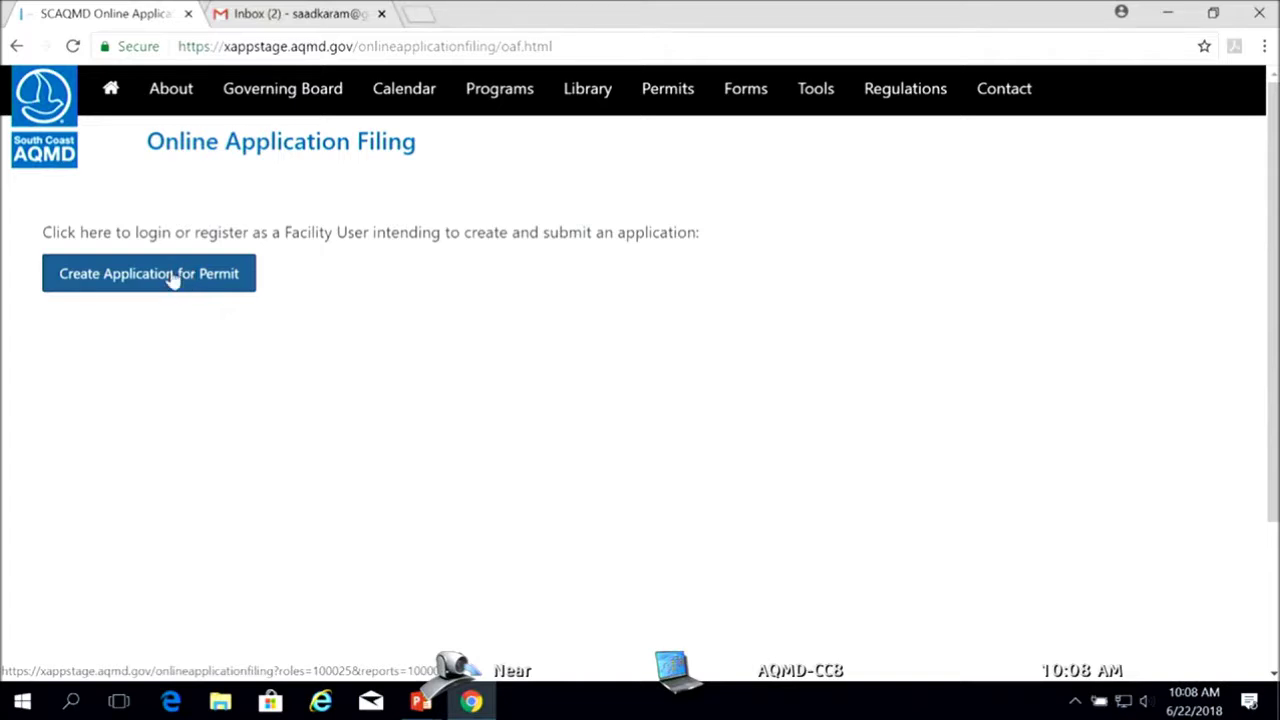
Start a permit application and open the new-account registration form from the Login page
{"action": "left_click", "coordinate": [172, 277]}
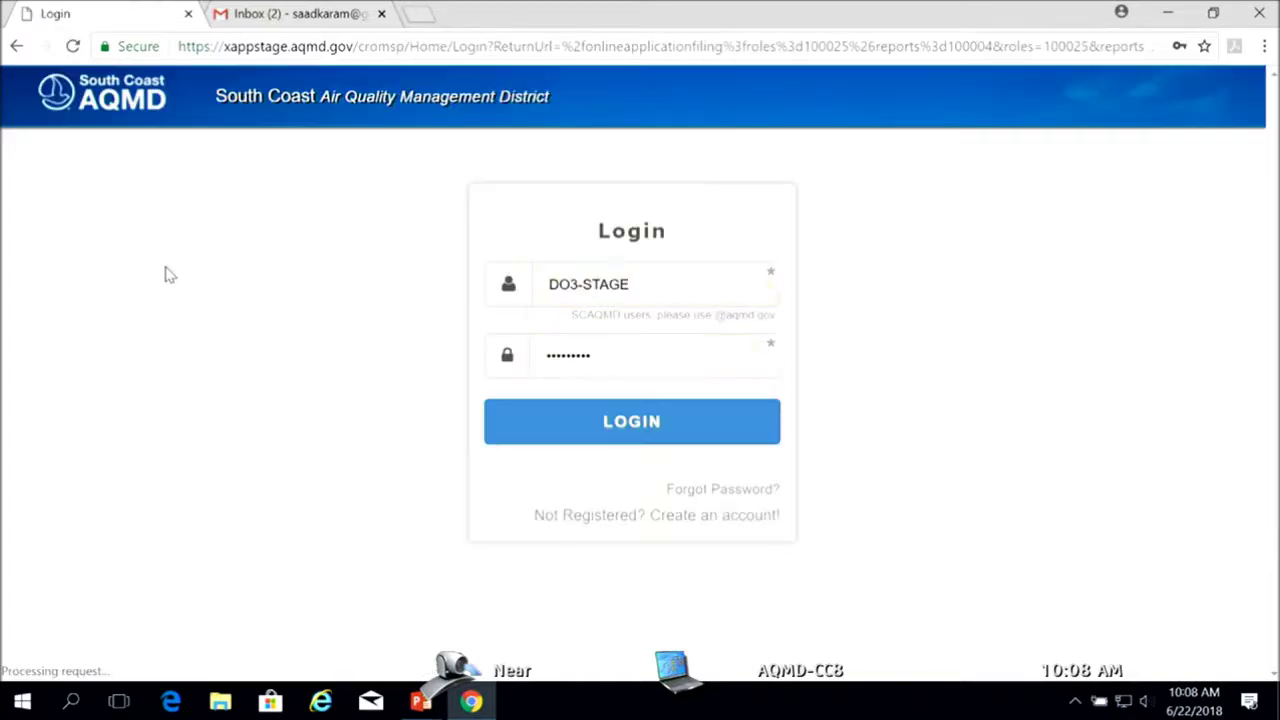
{"action": "left_click", "coordinate": [649, 286]}
{"action": "left_click", "coordinate": [356, 326]}
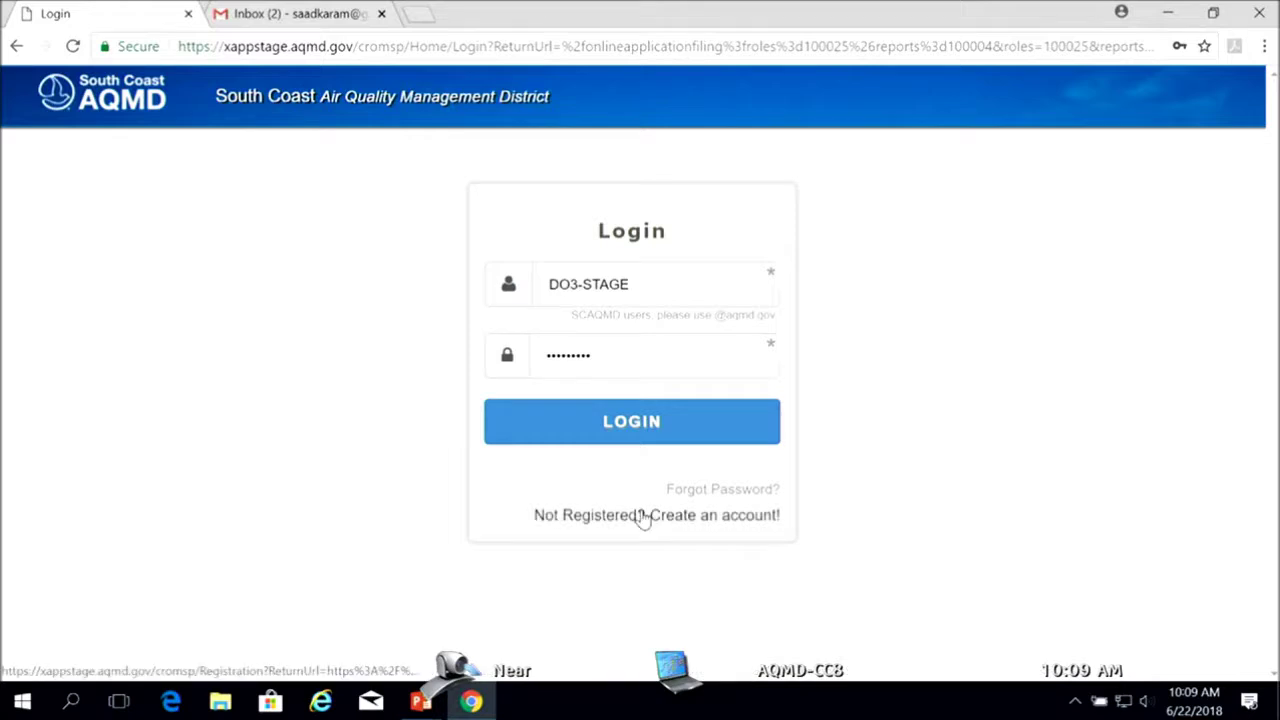
{"action": "left_click", "coordinate": [644, 516]}
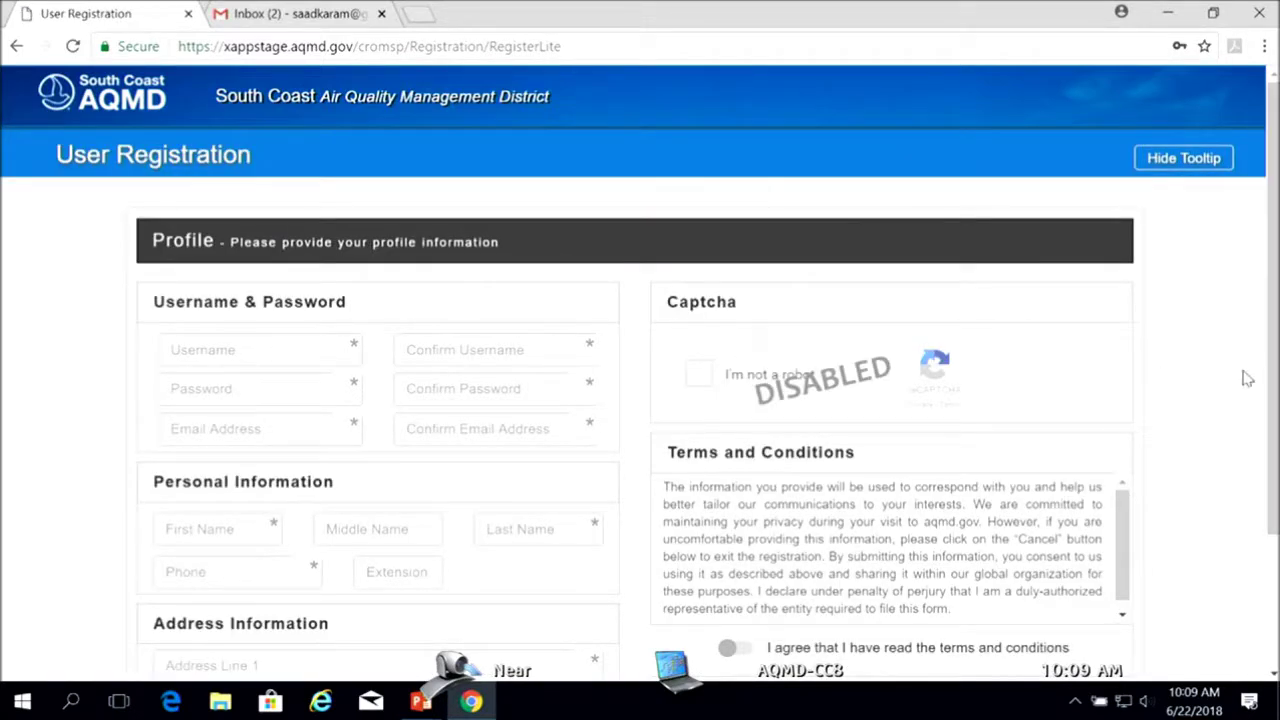
{"action": "scroll", "coordinate": [1260, 378], "scroll_direction": "down", "scroll_amount": 1}
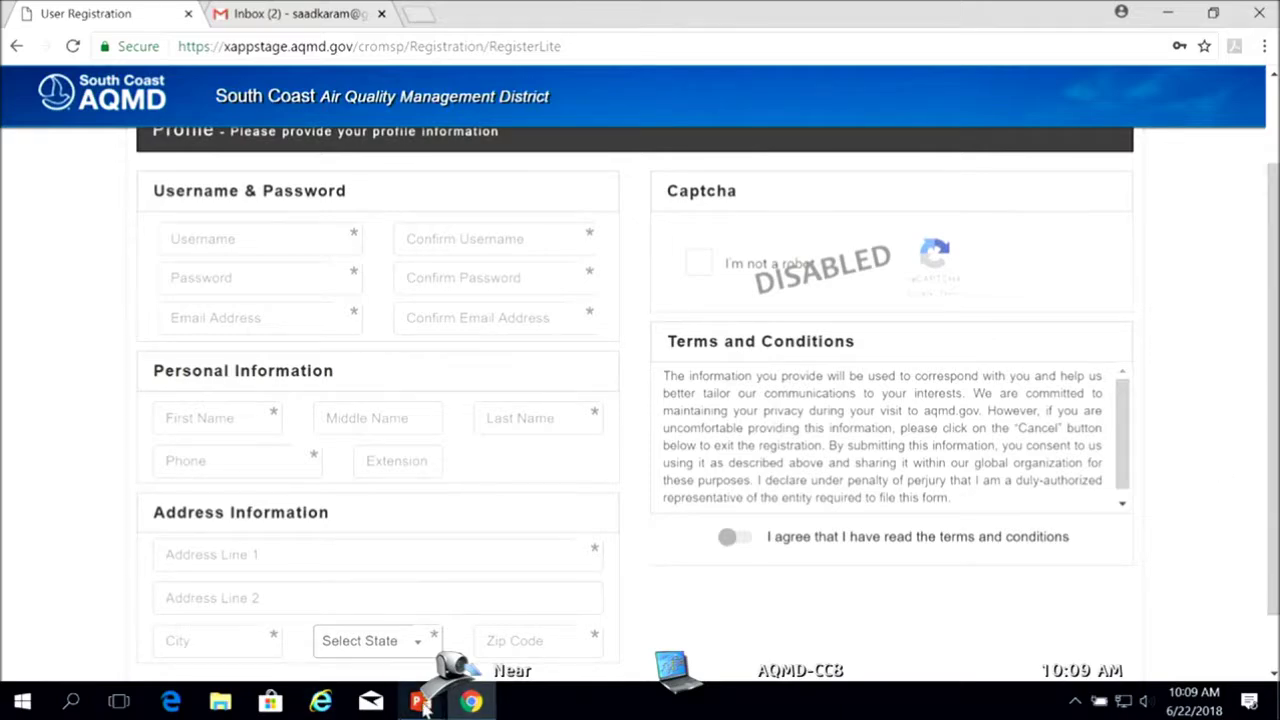
Bring up the Permit GS Demo Jun 22 presentation and play it as a full-screen slide show
{"action": "mouse_move", "coordinate": [420, 705]}
{"action": "left_click", "coordinate": [304, 626]}
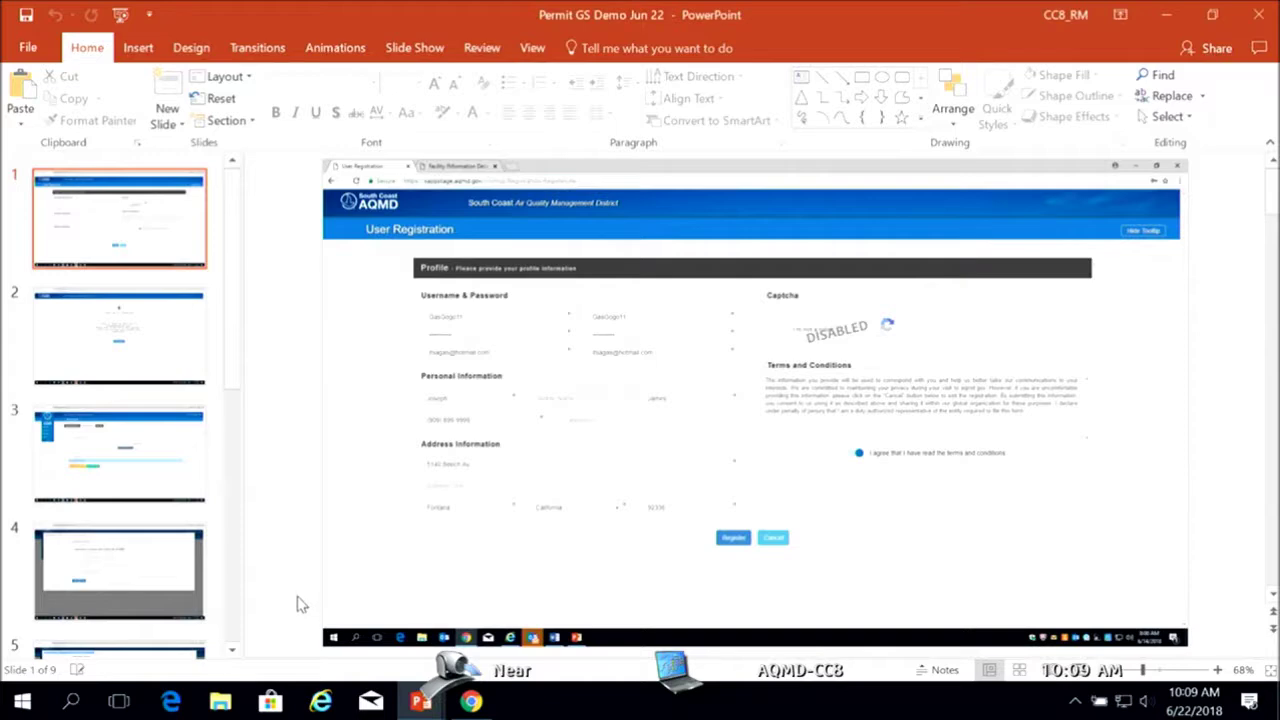
{"action": "left_click", "coordinate": [1078, 670]}
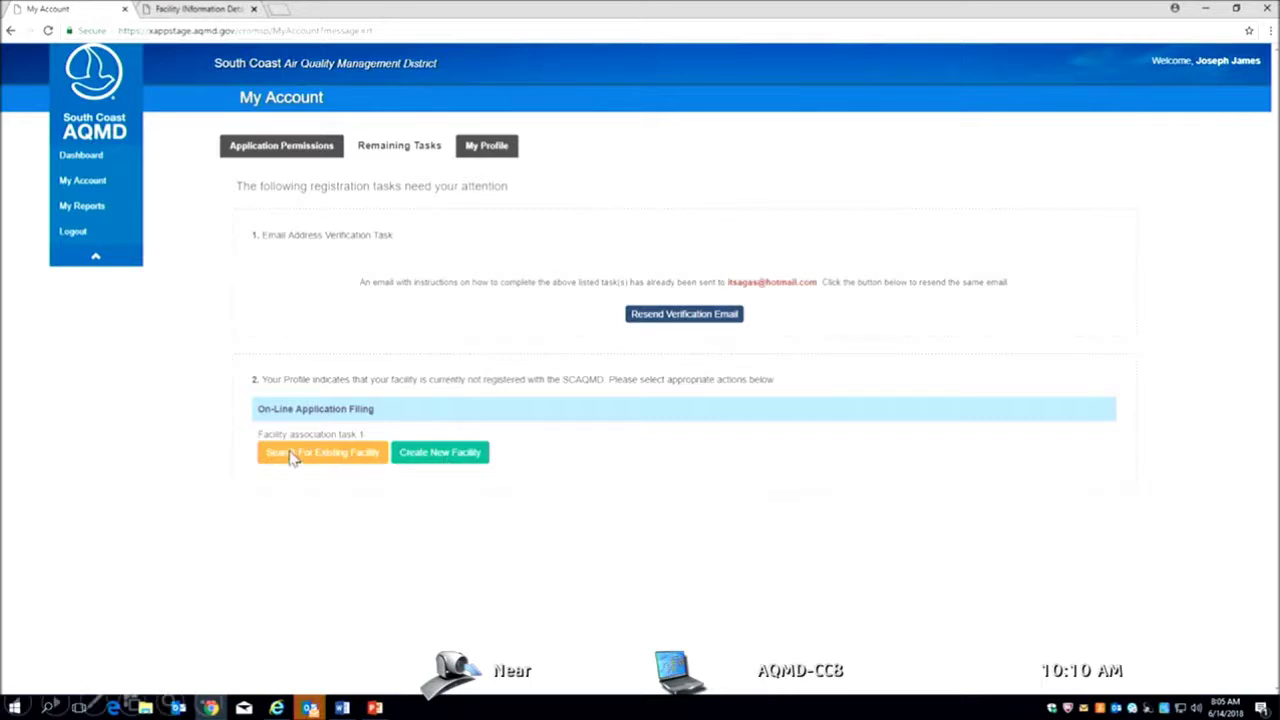
{"action": "left_click", "coordinate": [445, 456]}
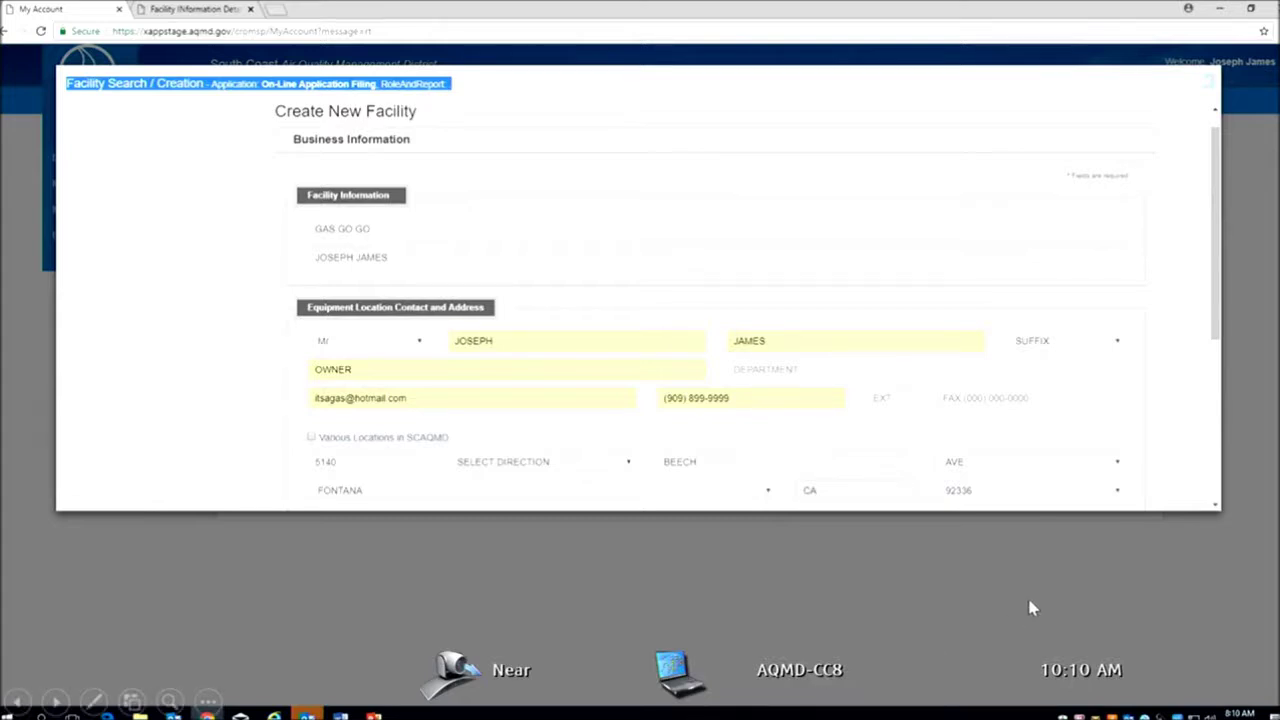
Finish the slide show on the Facility Created Successfully slide and return to the browser
{"action": "scroll", "coordinate": [1033, 607], "scroll_direction": "down", "scroll_amount": 5}
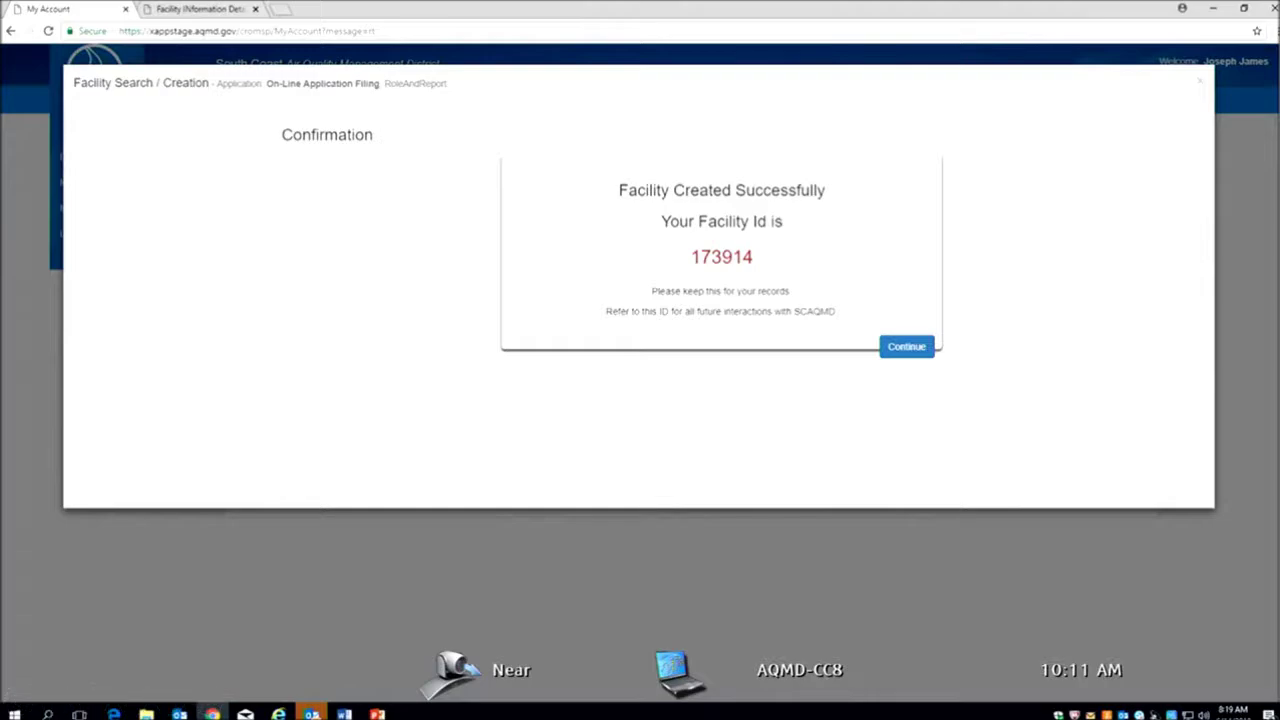
{"action": "key", "text": "Right"}
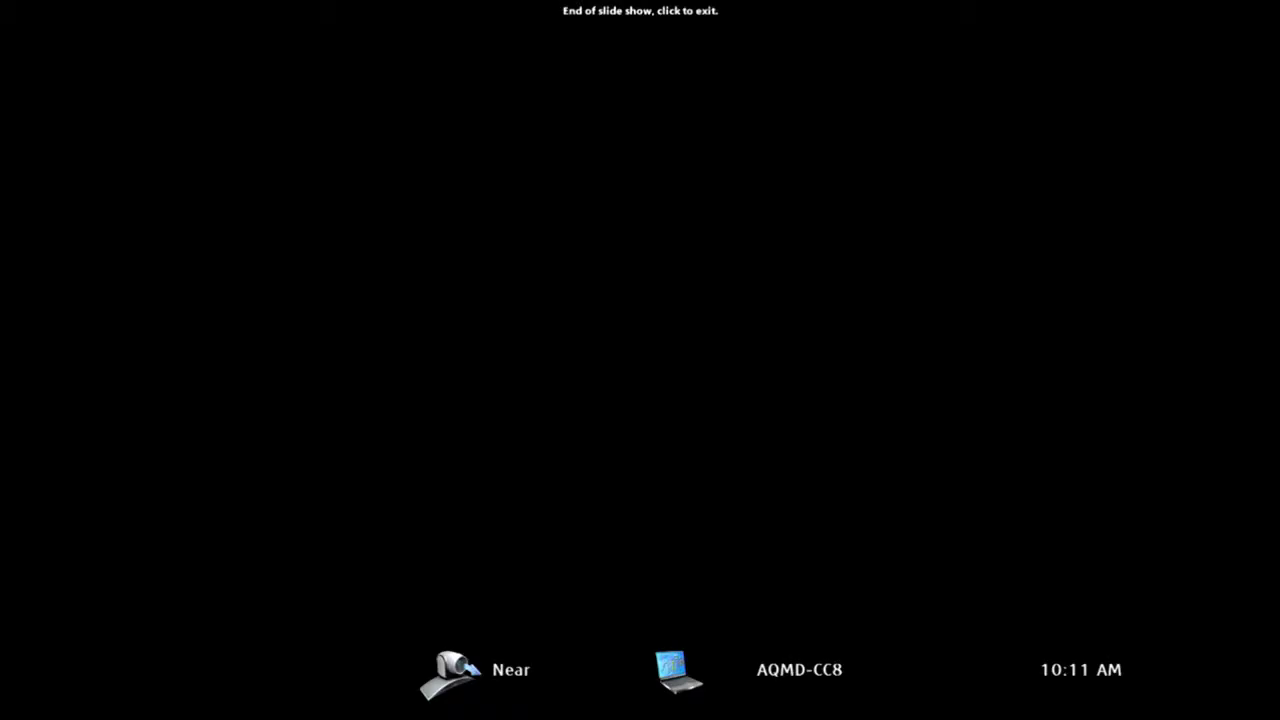
{"action": "left_click", "coordinate": [511, 434]}
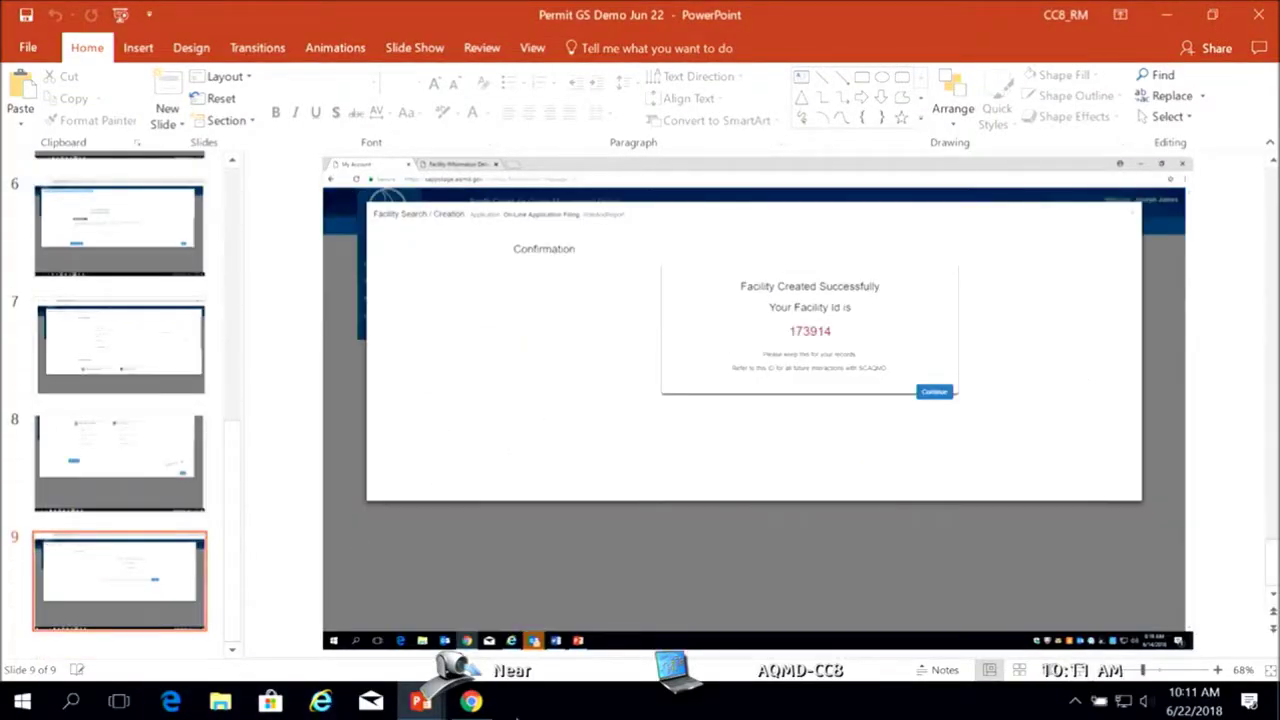
{"action": "left_click", "coordinate": [471, 702]}
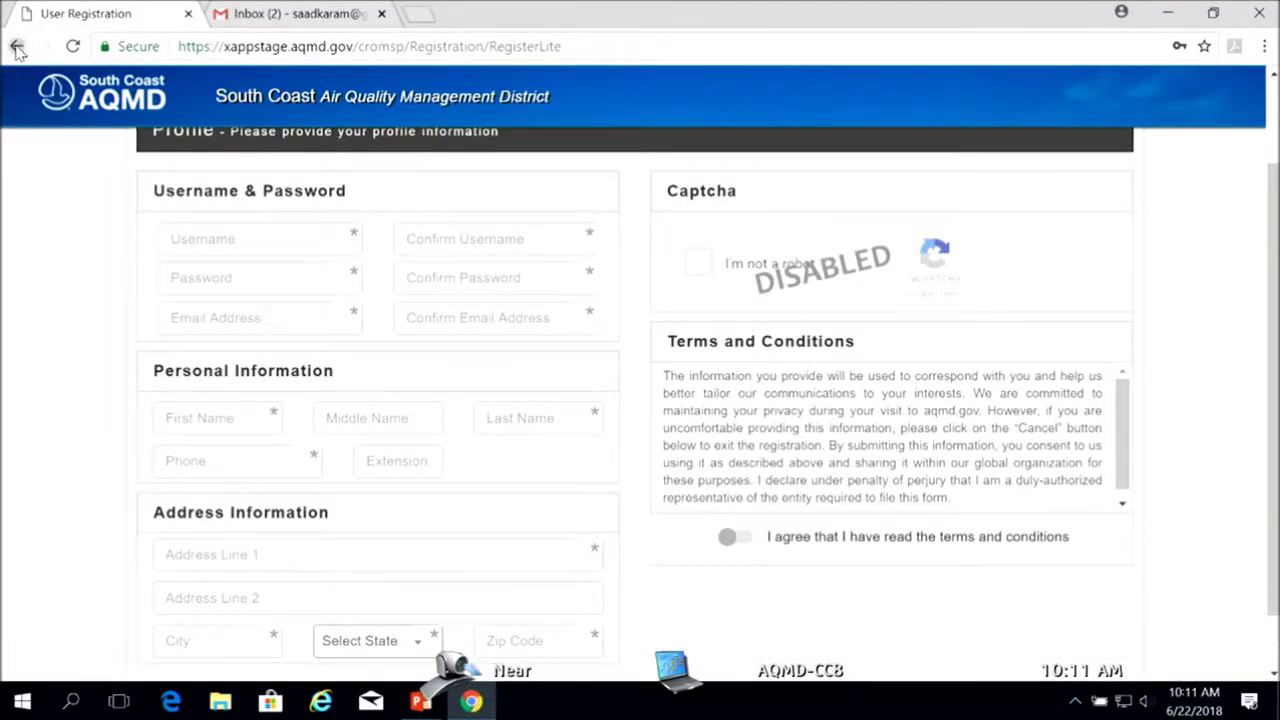
Go back to the Login page and sign in with a different account's username and password
{"action": "left_click", "coordinate": [17, 47]}
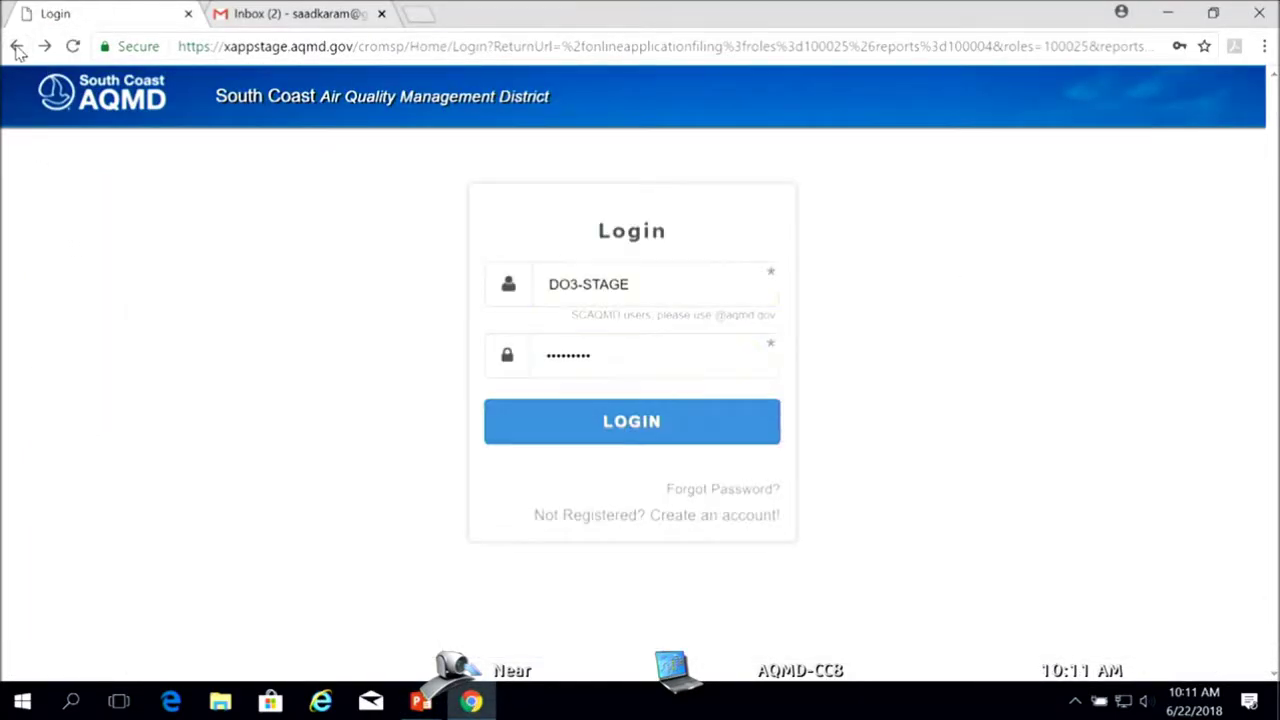
{"action": "left_click", "coordinate": [671, 287]}
{"action": "key", "text": "ctrl+a"}
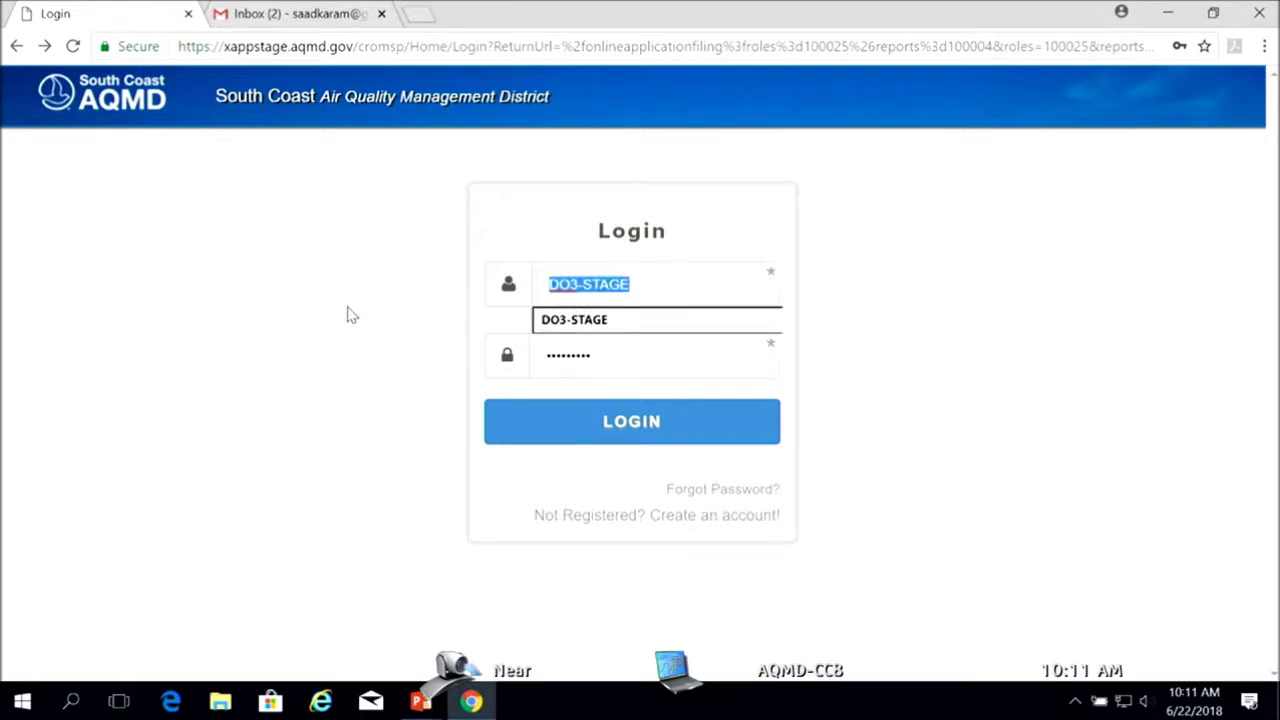
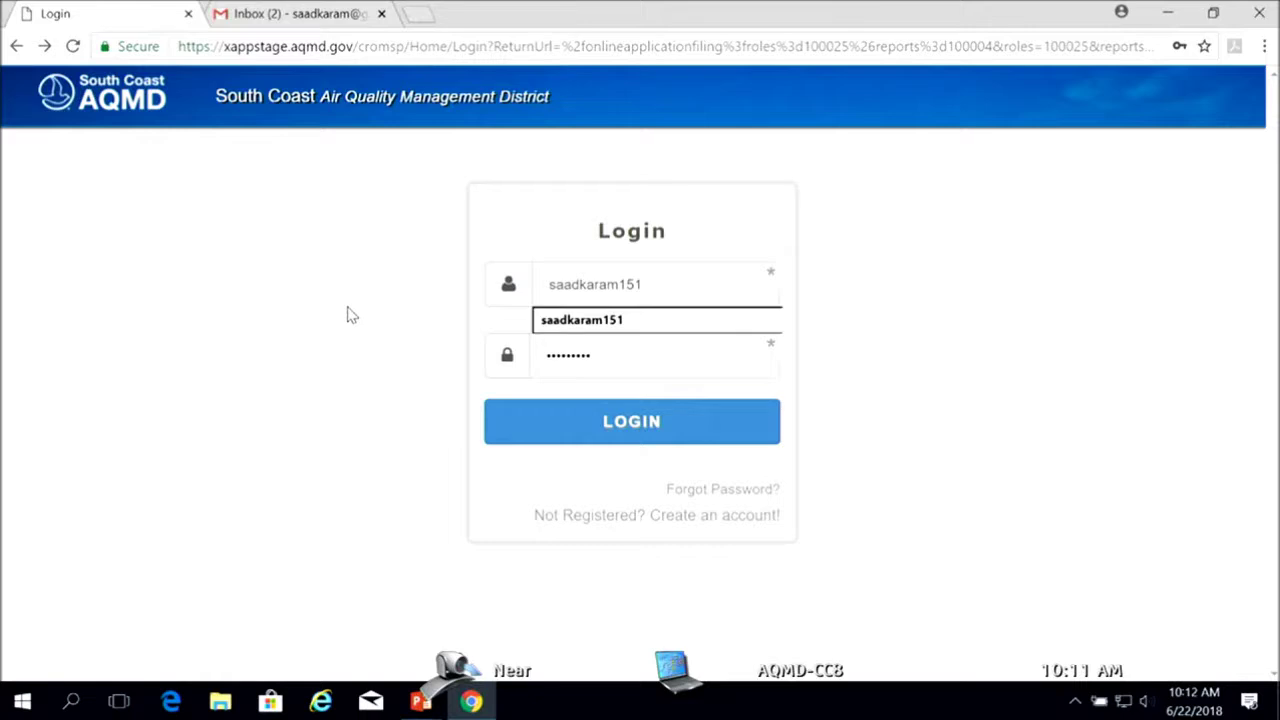
{"action": "key", "text": "Tab"}
{"action": "type", "text": "••"}
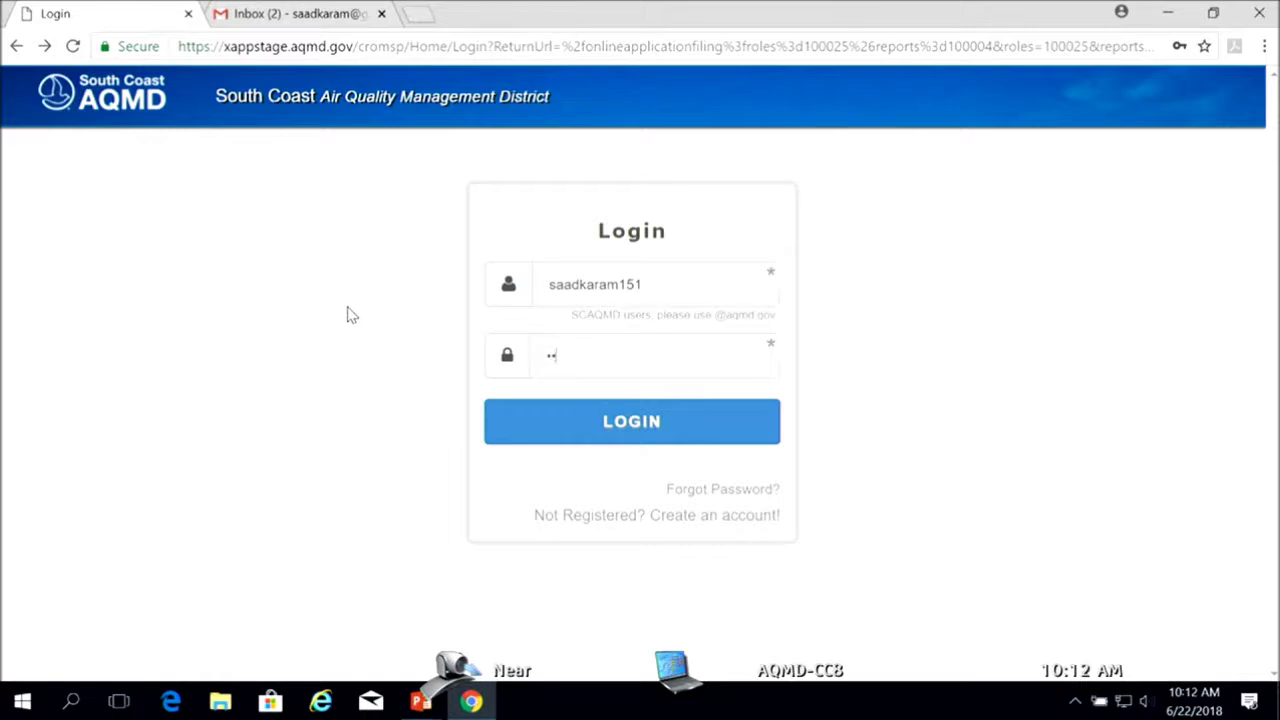
{"action": "type", "text": "•••••••"}
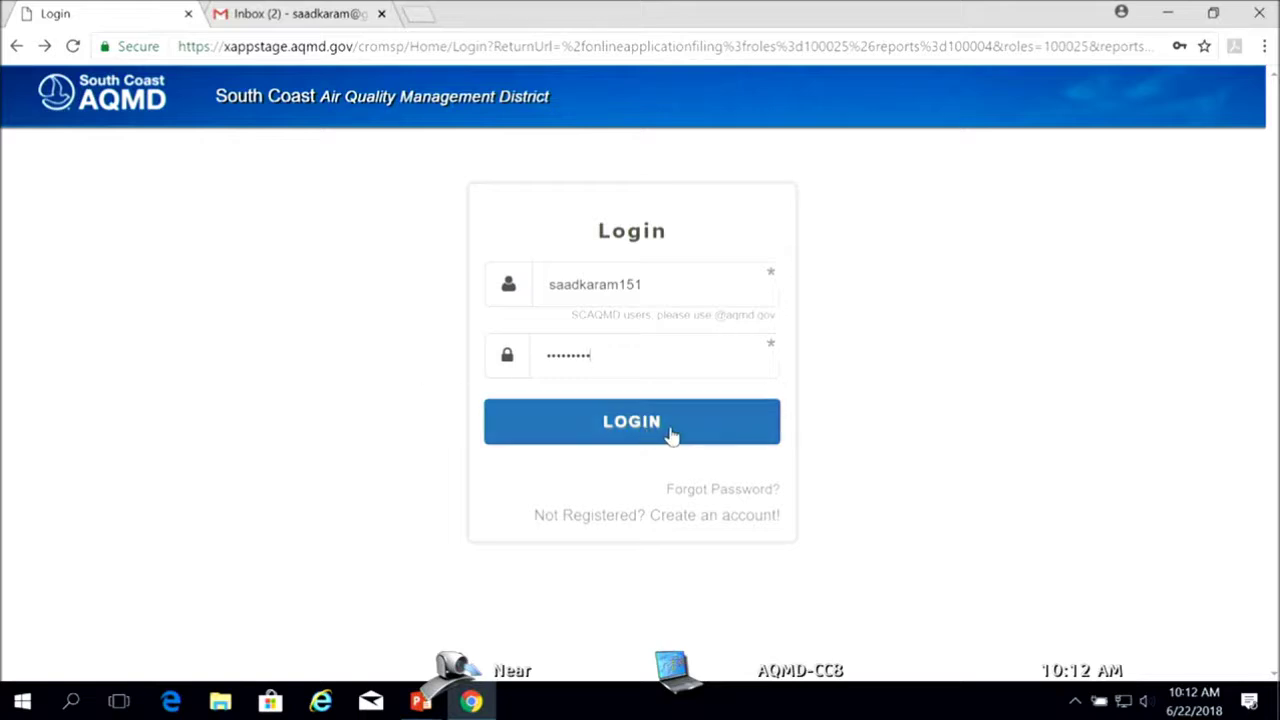
{"action": "left_click", "coordinate": [660, 429]}
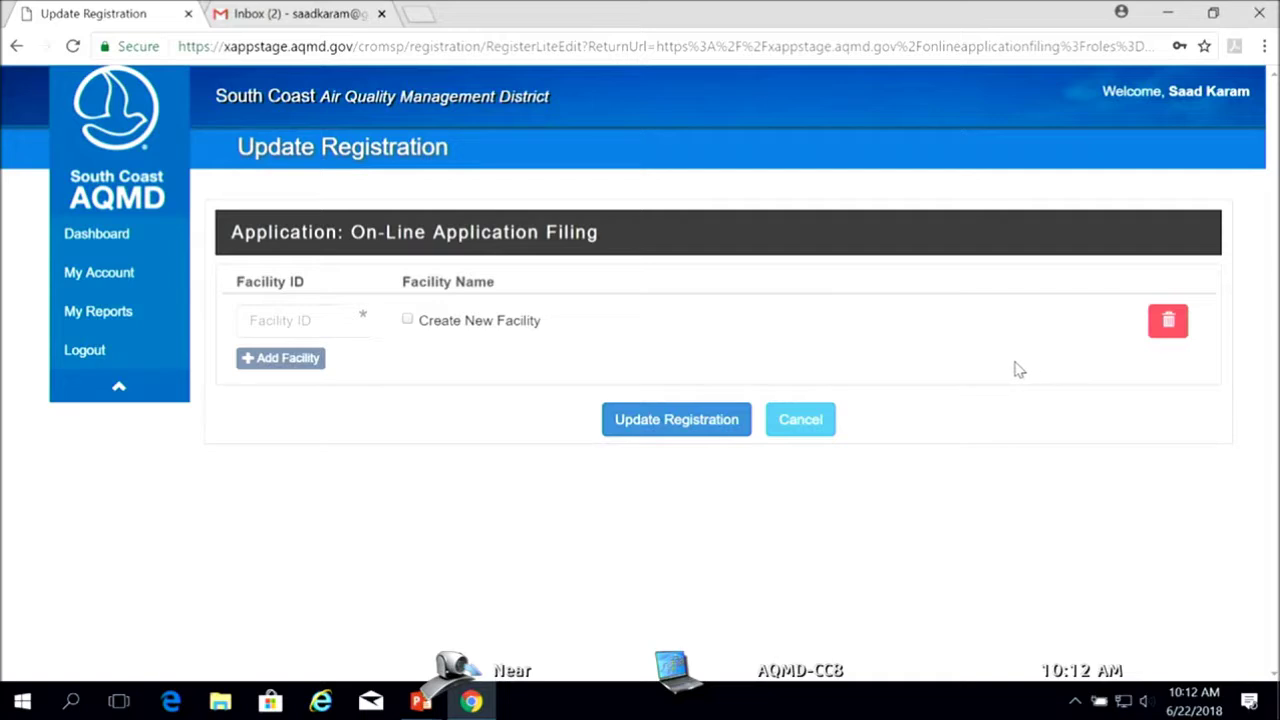
From the Dashboard, open On-Line Application Filing for NIMEH INC. and start a new application
{"action": "left_click", "coordinate": [107, 237]}
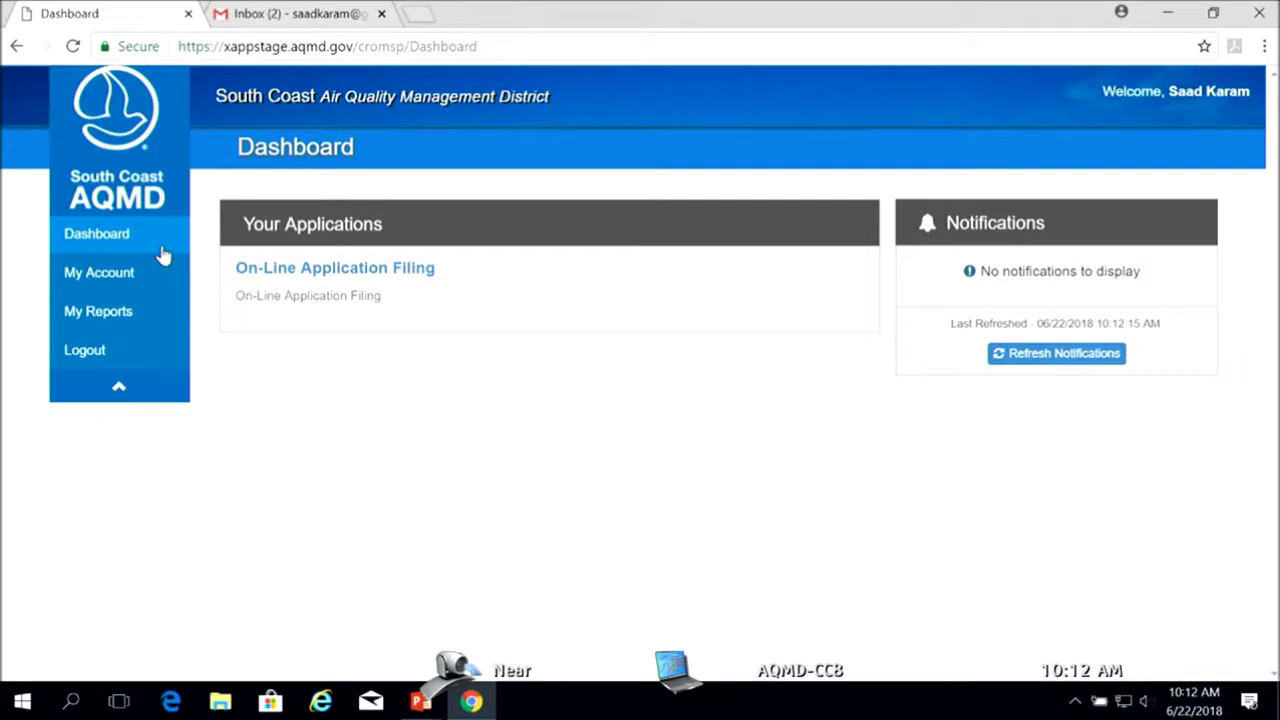
{"action": "left_click", "coordinate": [298, 270]}
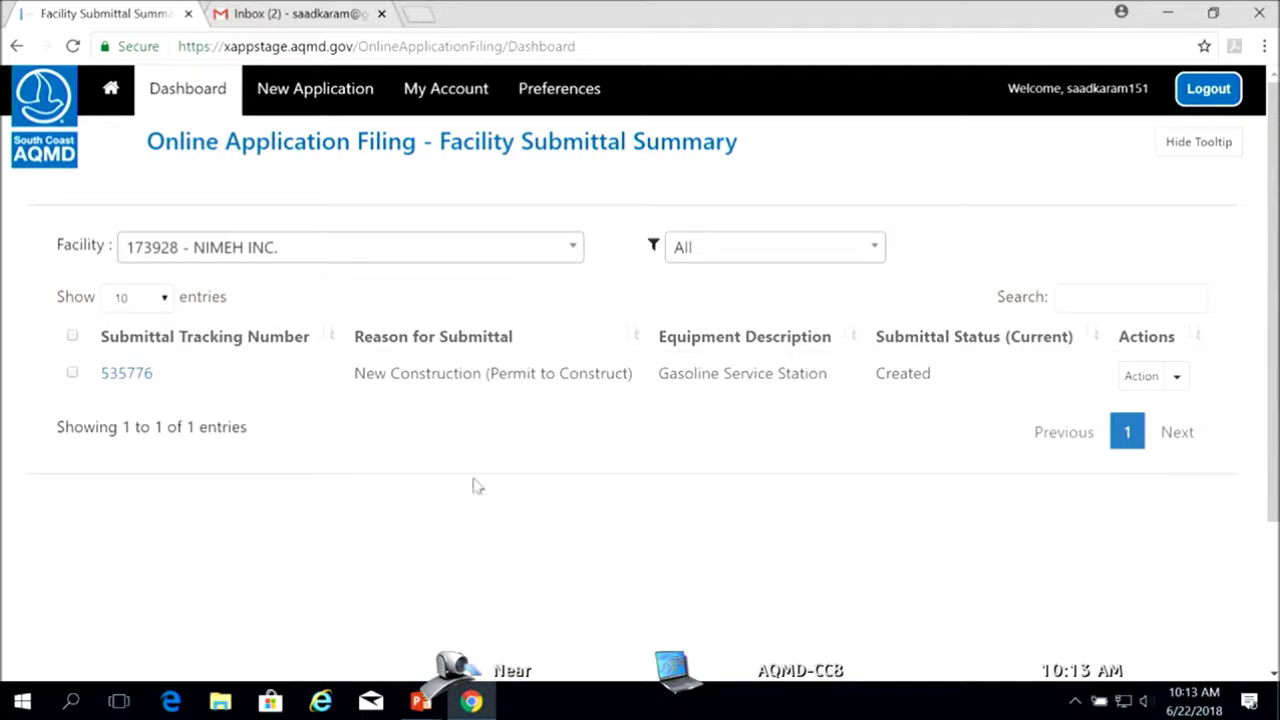
{"action": "left_click", "coordinate": [307, 92]}
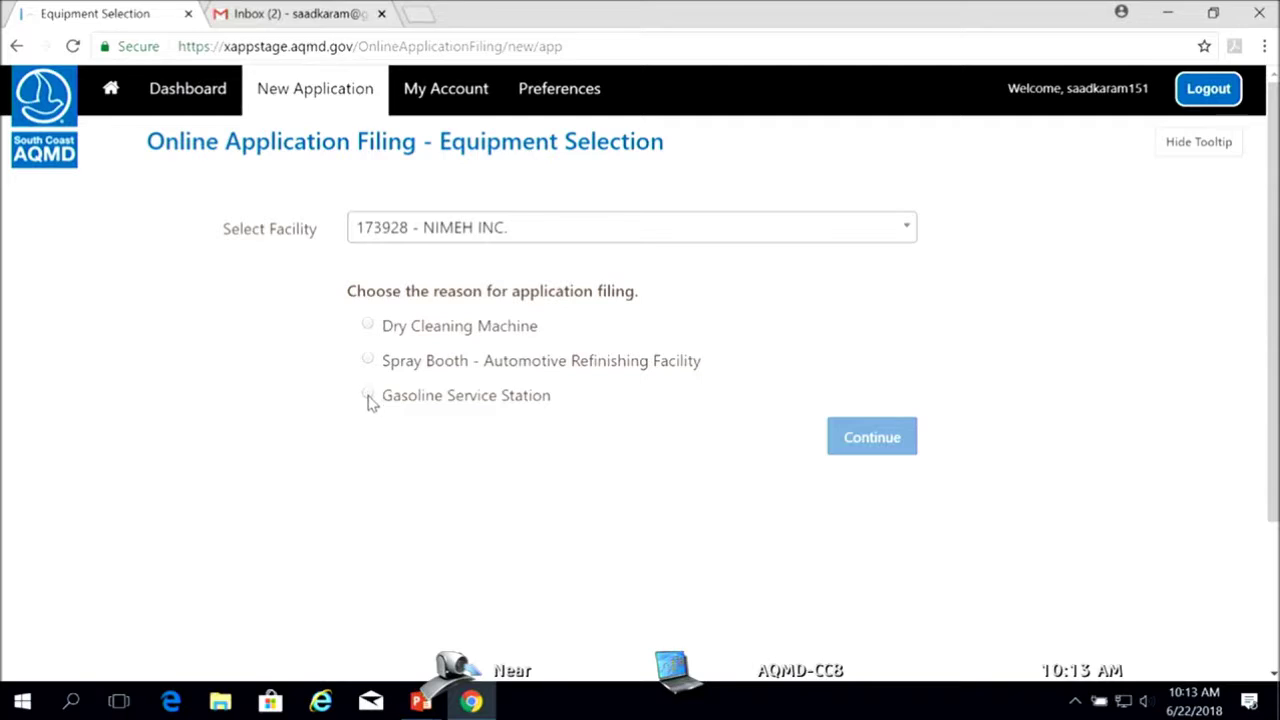
Choose Gasoline Service Station as the filing reason and continue to the General Instructions
{"action": "left_click", "coordinate": [368, 396]}
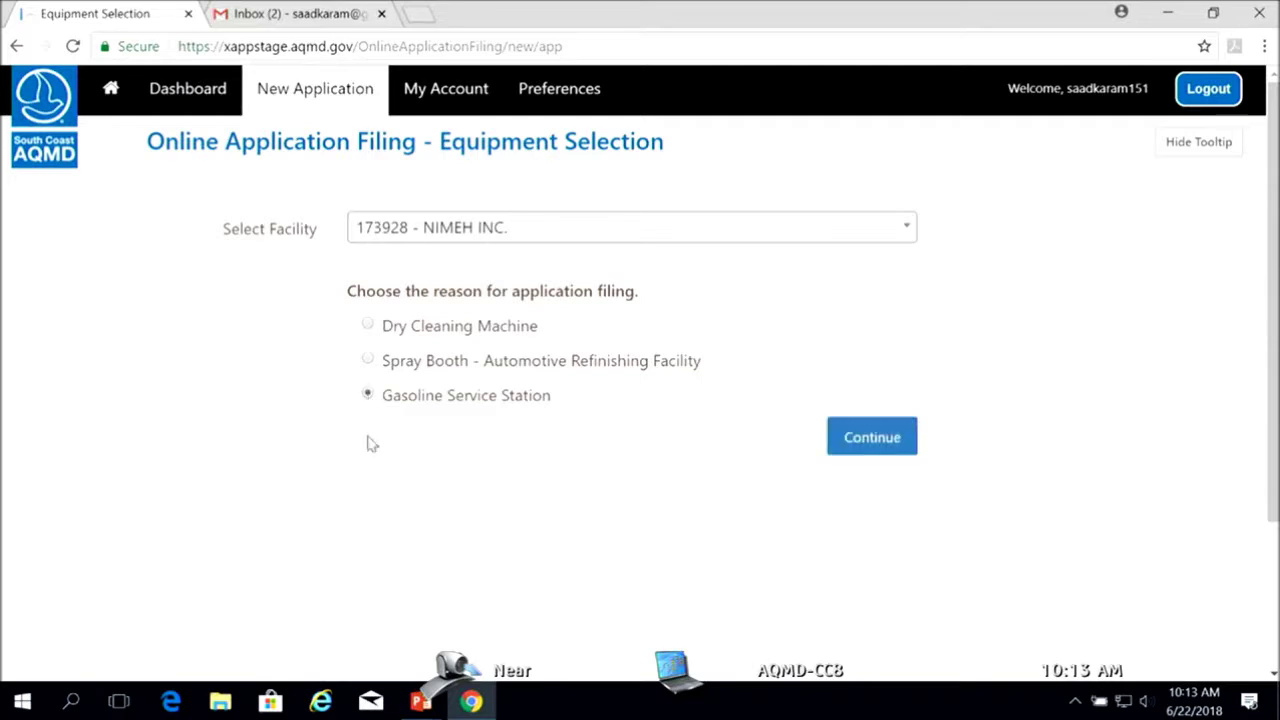
{"action": "left_click", "coordinate": [851, 446]}
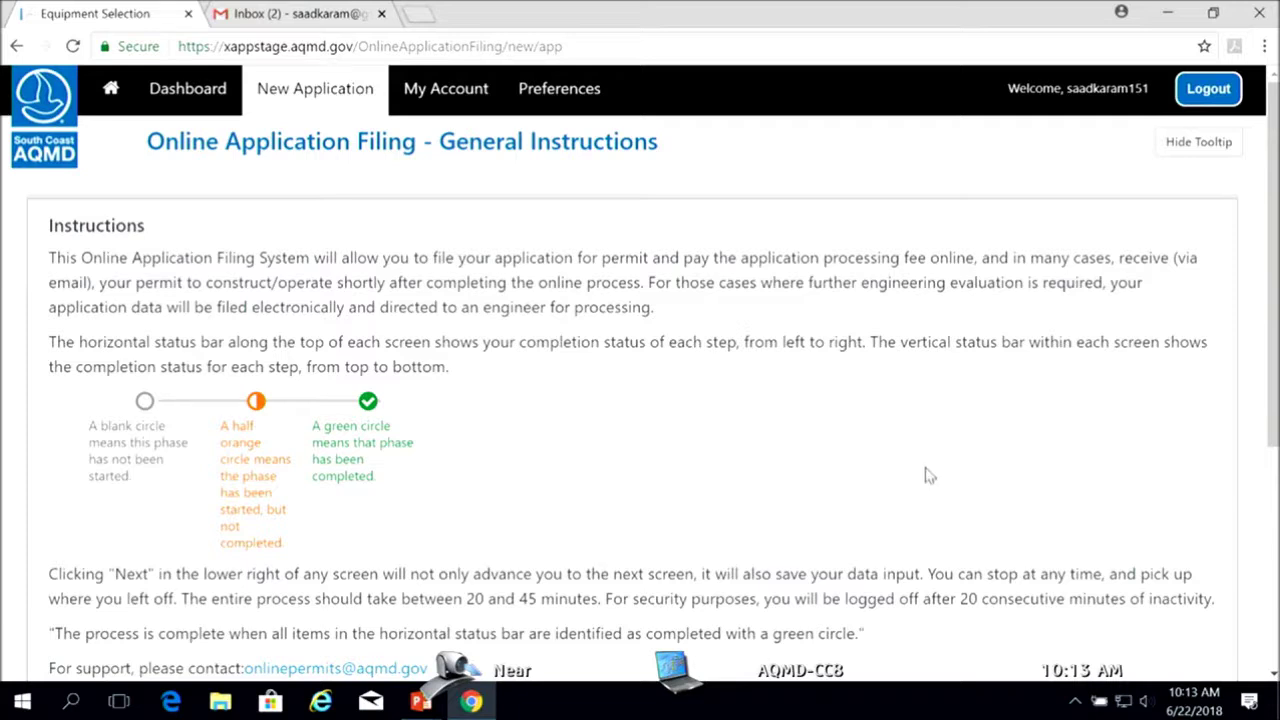
{"action": "scroll", "coordinate": [925, 476], "scroll_direction": "down", "scroll_amount": 2}
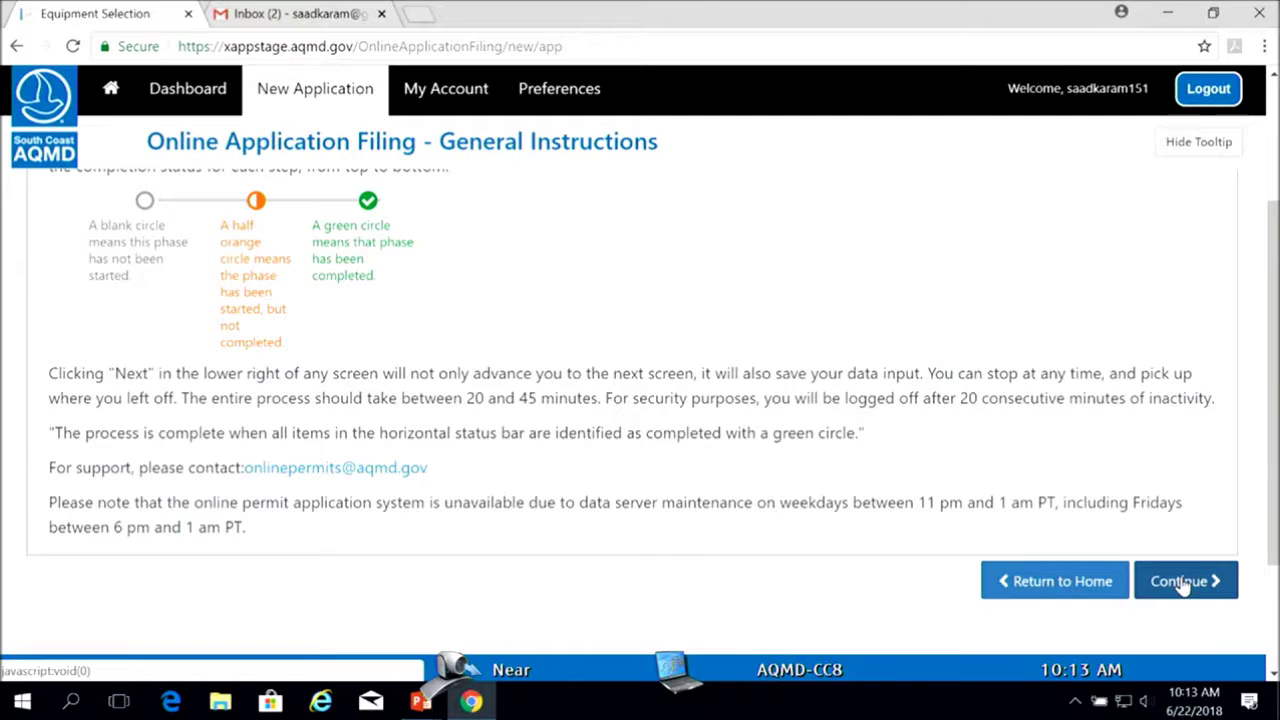
Continue past the General Instructions to the facility's Form 400-A
{"action": "left_click", "coordinate": [1182, 583]}
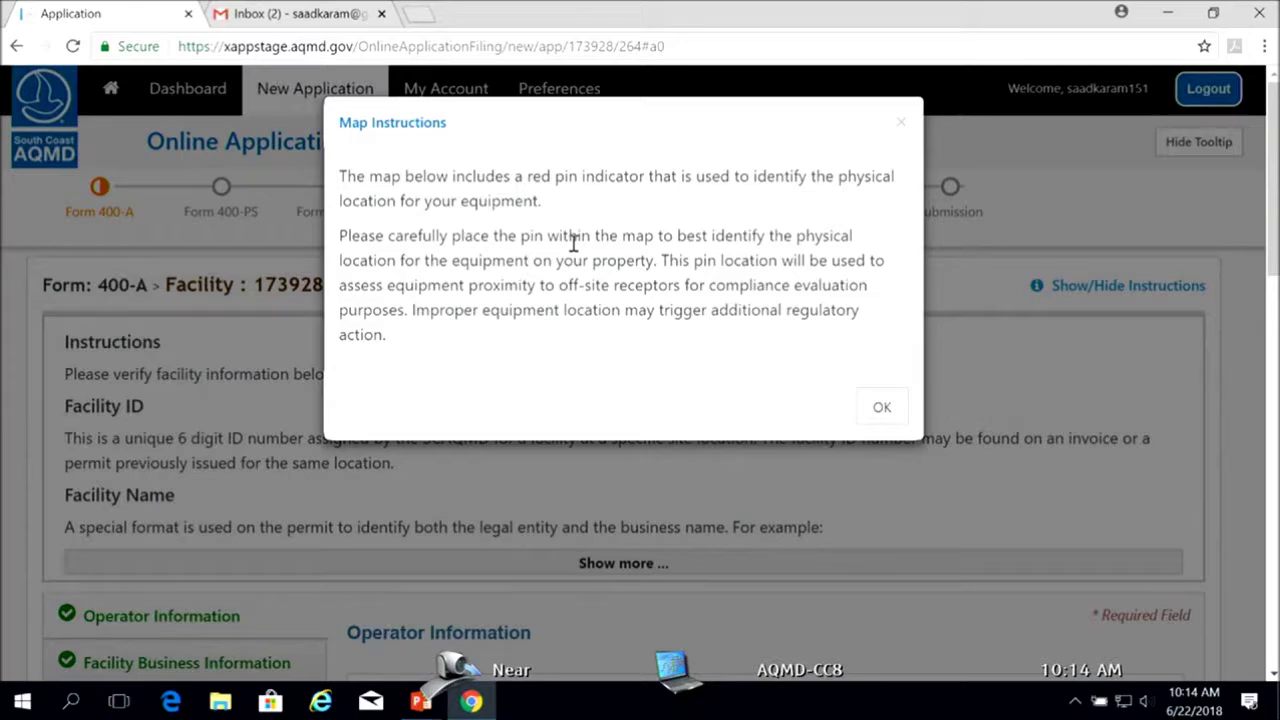
Dismiss the map notice and pin the equipment location on the station building, accepting the parcel warning
{"action": "left_click", "coordinate": [881, 407]}
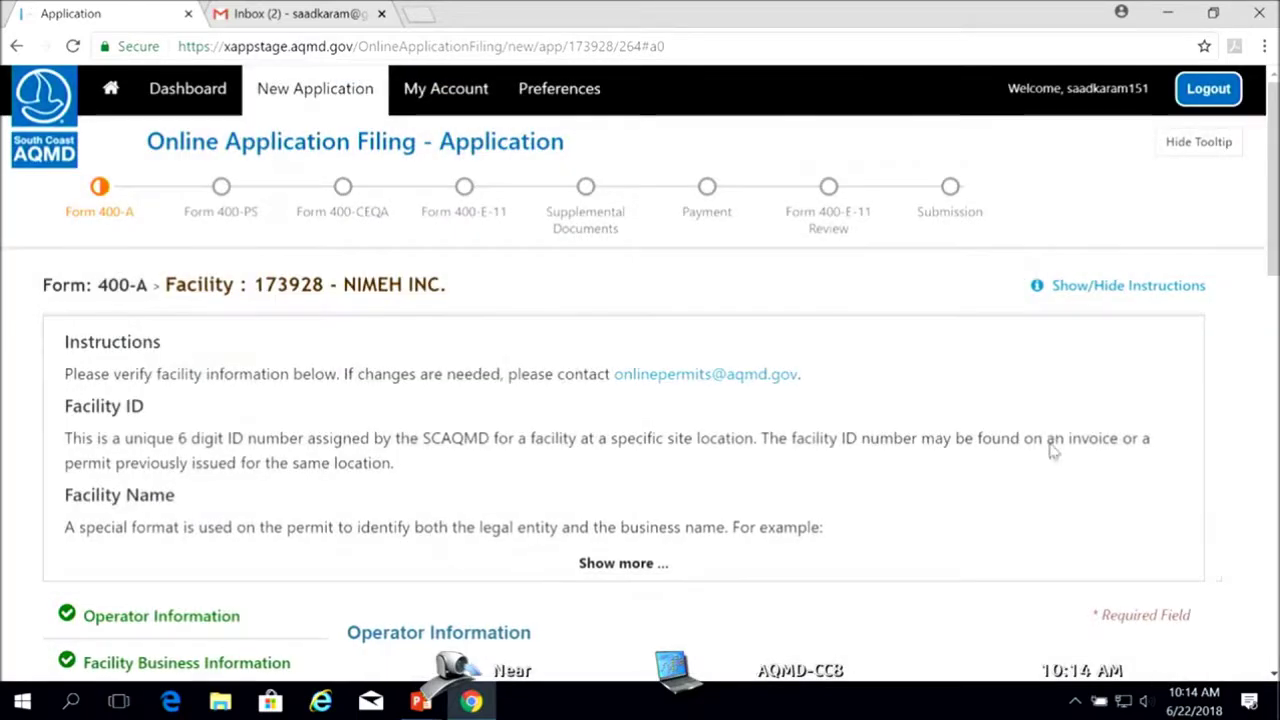
{"action": "scroll", "coordinate": [1053, 450], "scroll_direction": "down", "scroll_amount": 3}
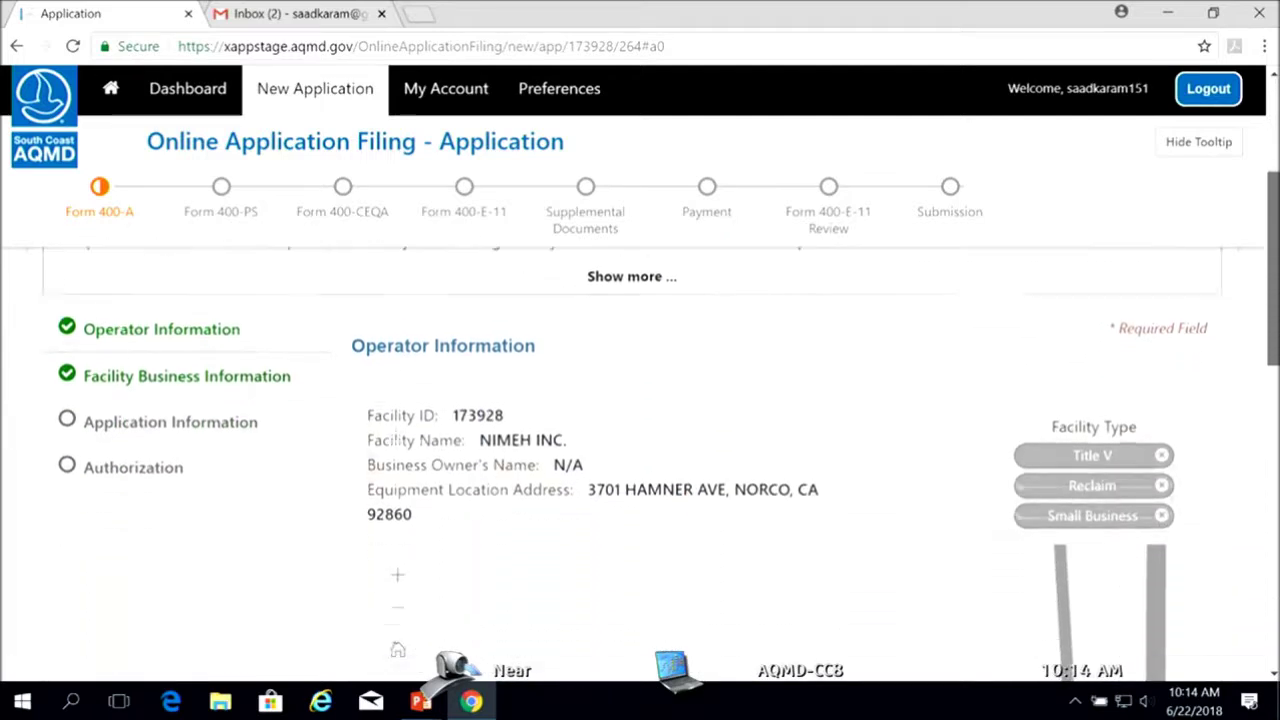
{"action": "scroll", "coordinate": [1100, 450], "scroll_direction": "down", "scroll_amount": 3}
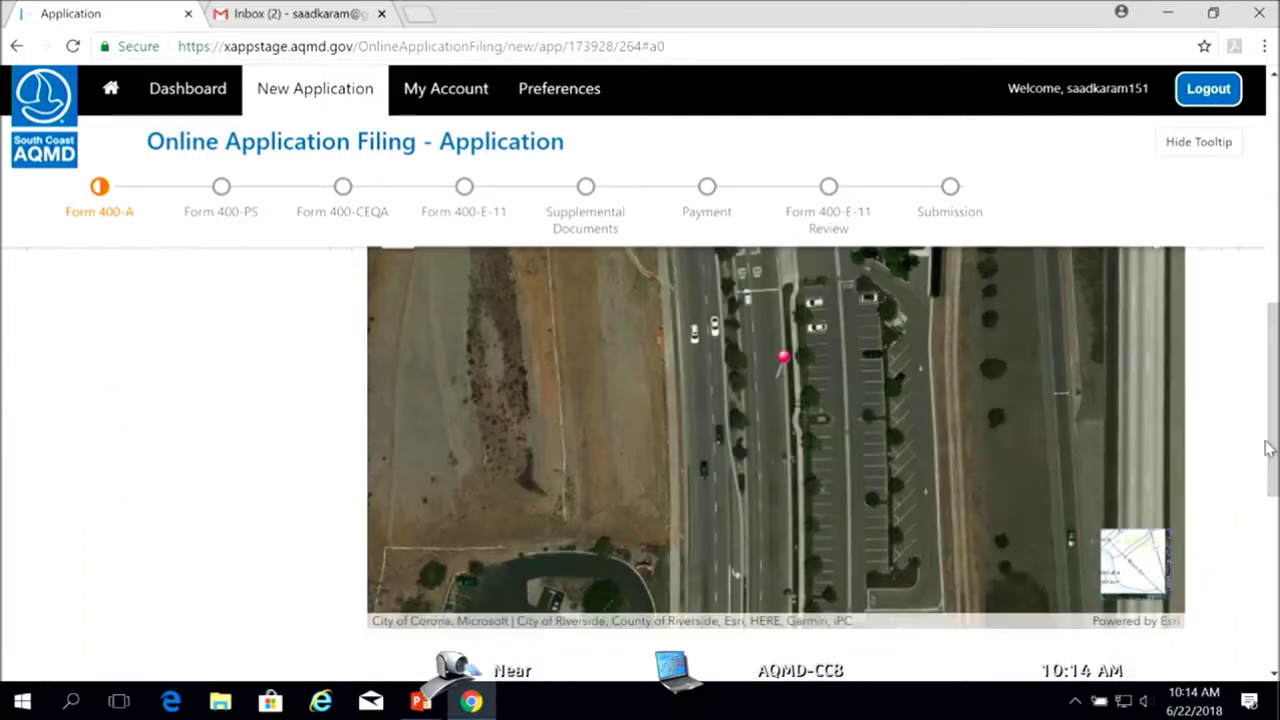
{"action": "left_click_drag", "start_coordinate": [1272, 451], "coordinate": [1275, 456]}
{"action": "left_click_drag", "start_coordinate": [896, 420], "coordinate": [896, 543]}
{"action": "scroll", "coordinate": [896, 543], "scroll_direction": "up", "scroll_amount": 1}
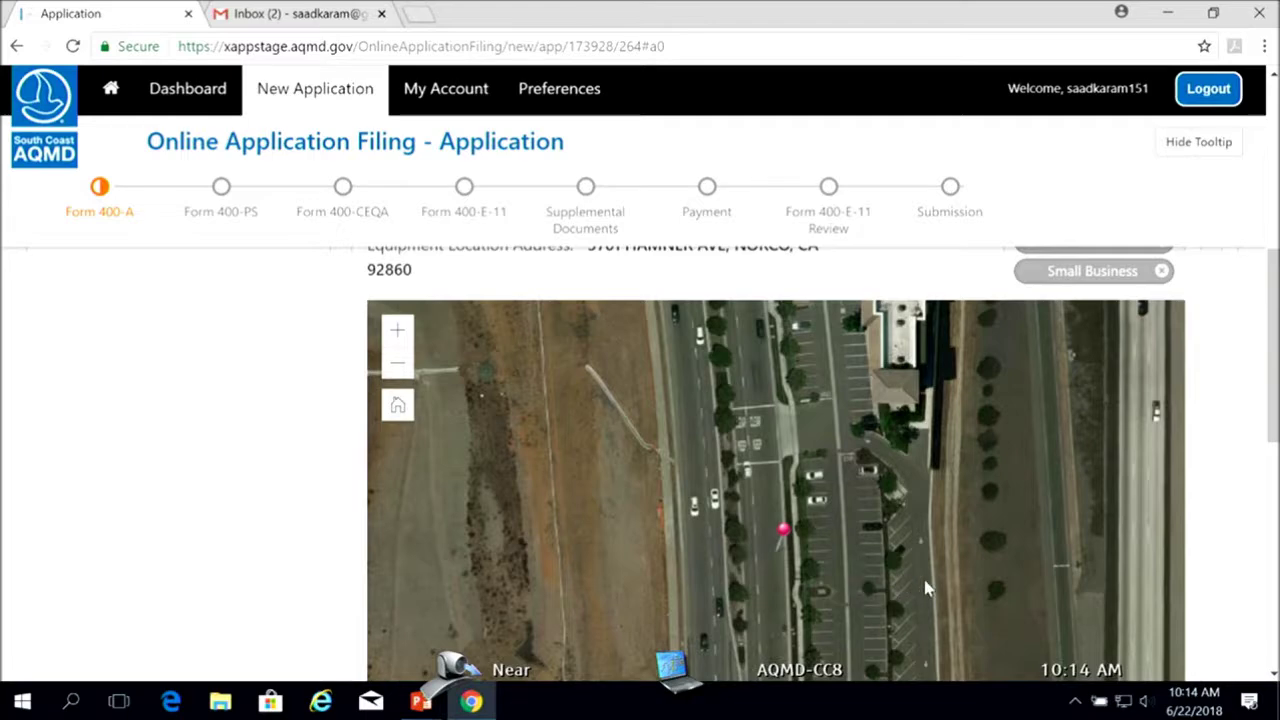
{"action": "scroll", "coordinate": [922, 574], "scroll_direction": "down", "scroll_amount": 3}
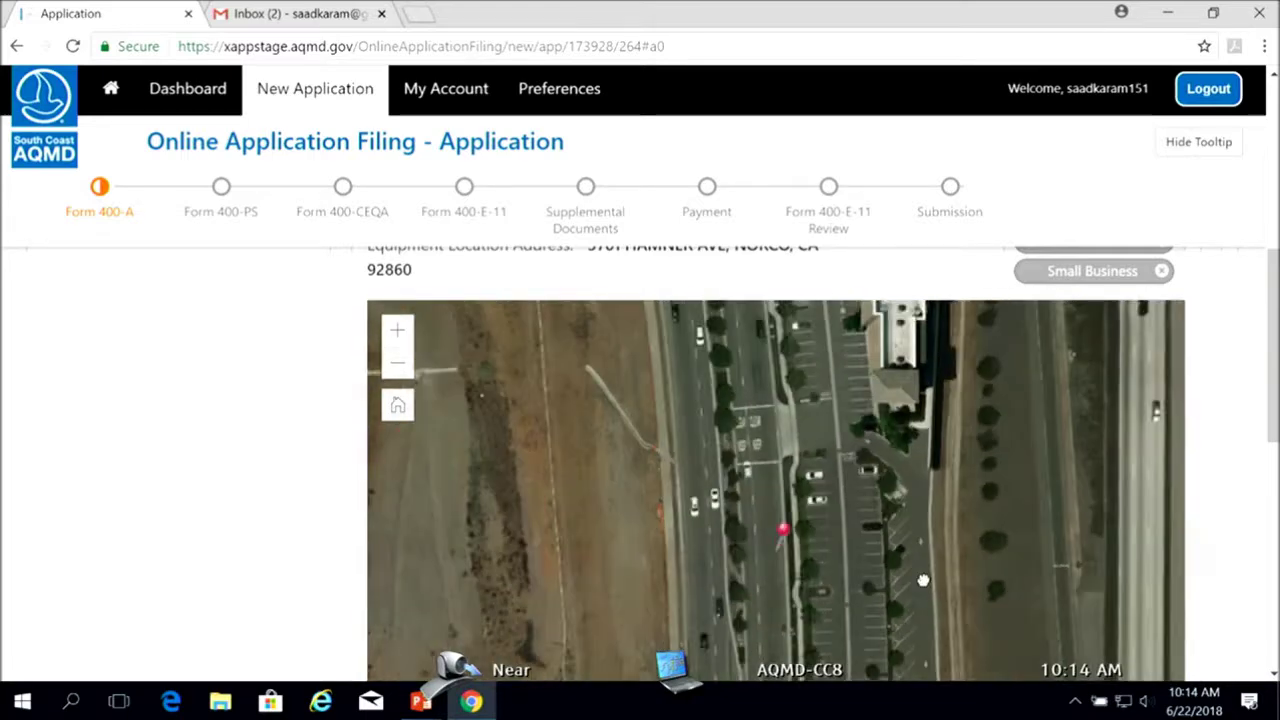
{"action": "left_click_drag", "start_coordinate": [940, 513], "coordinate": [613, 445]}
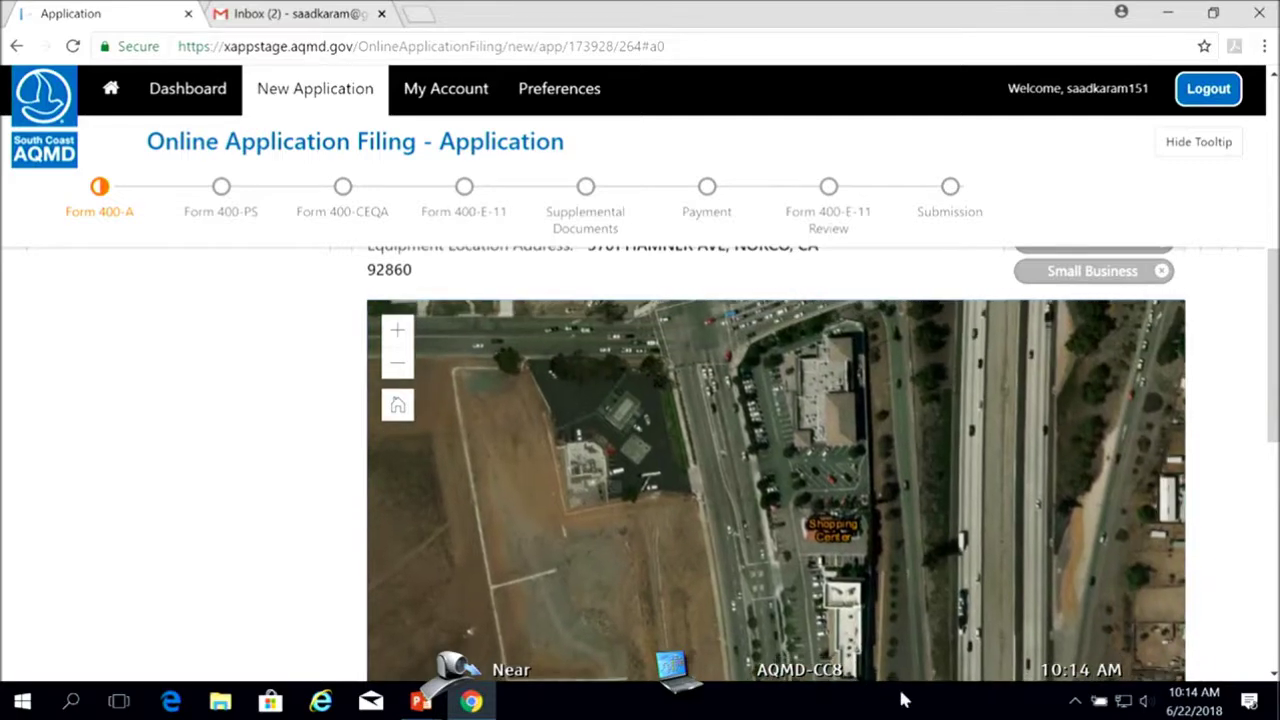
{"action": "left_click", "coordinate": [630, 418]}
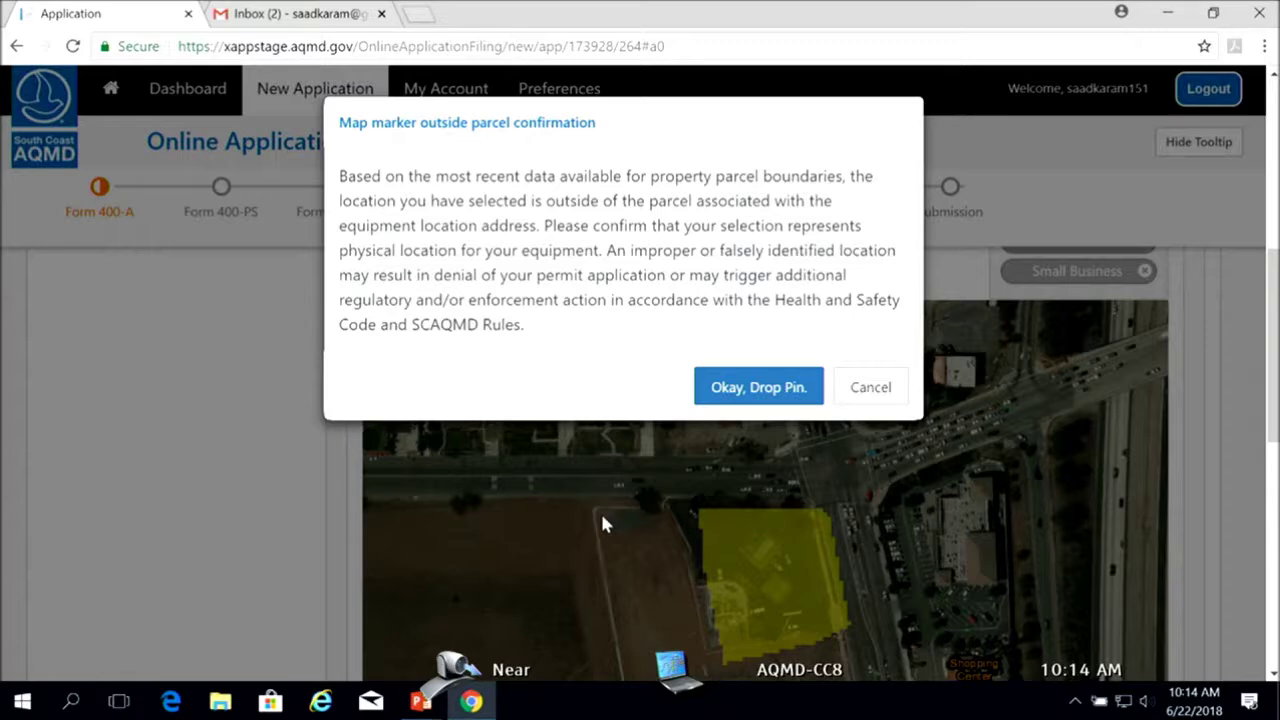
{"action": "left_click", "coordinate": [763, 392]}
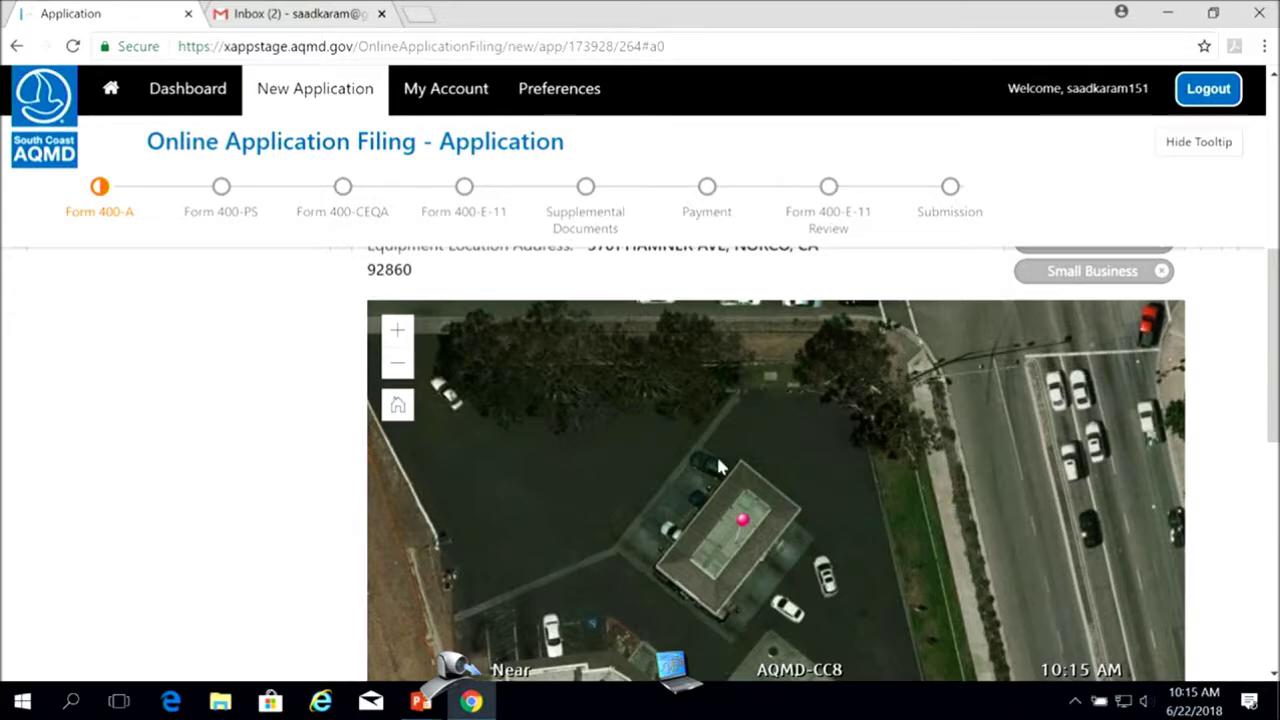
{"action": "left_click_drag", "start_coordinate": [1273, 388], "coordinate": [1276, 430]}
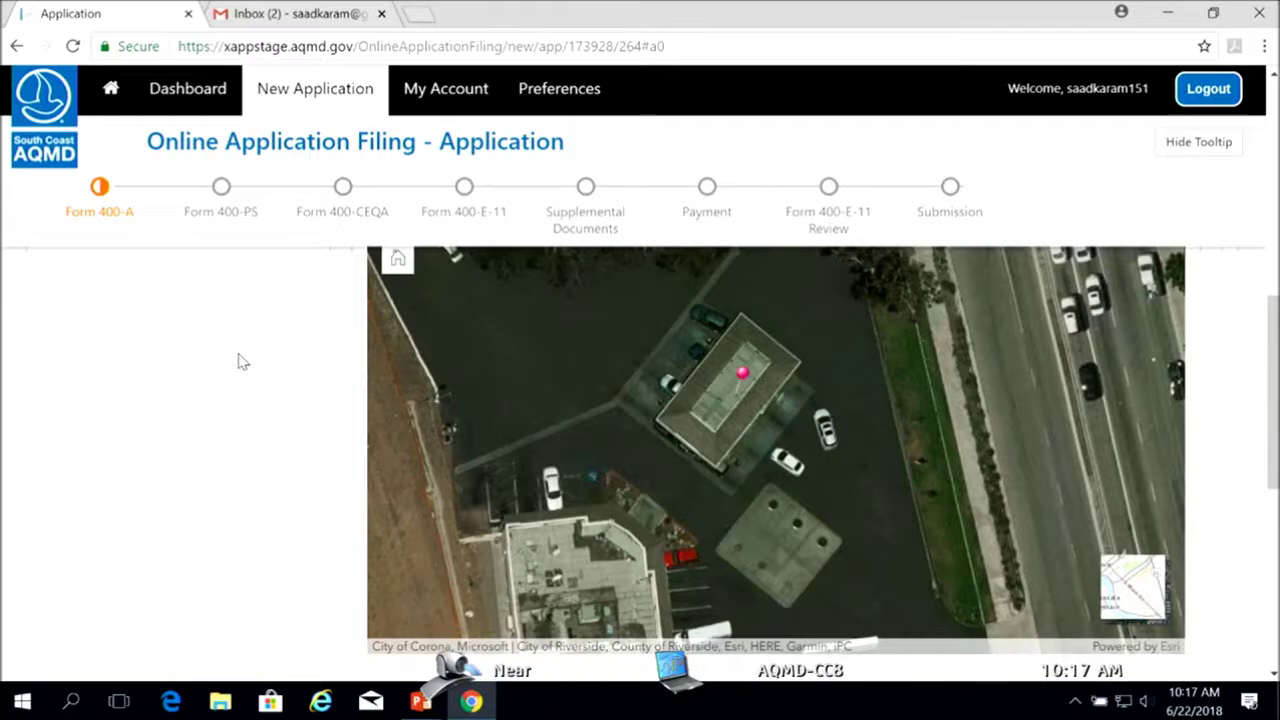
{"action": "scroll", "coordinate": [266, 449], "scroll_direction": "up", "scroll_amount": 4}
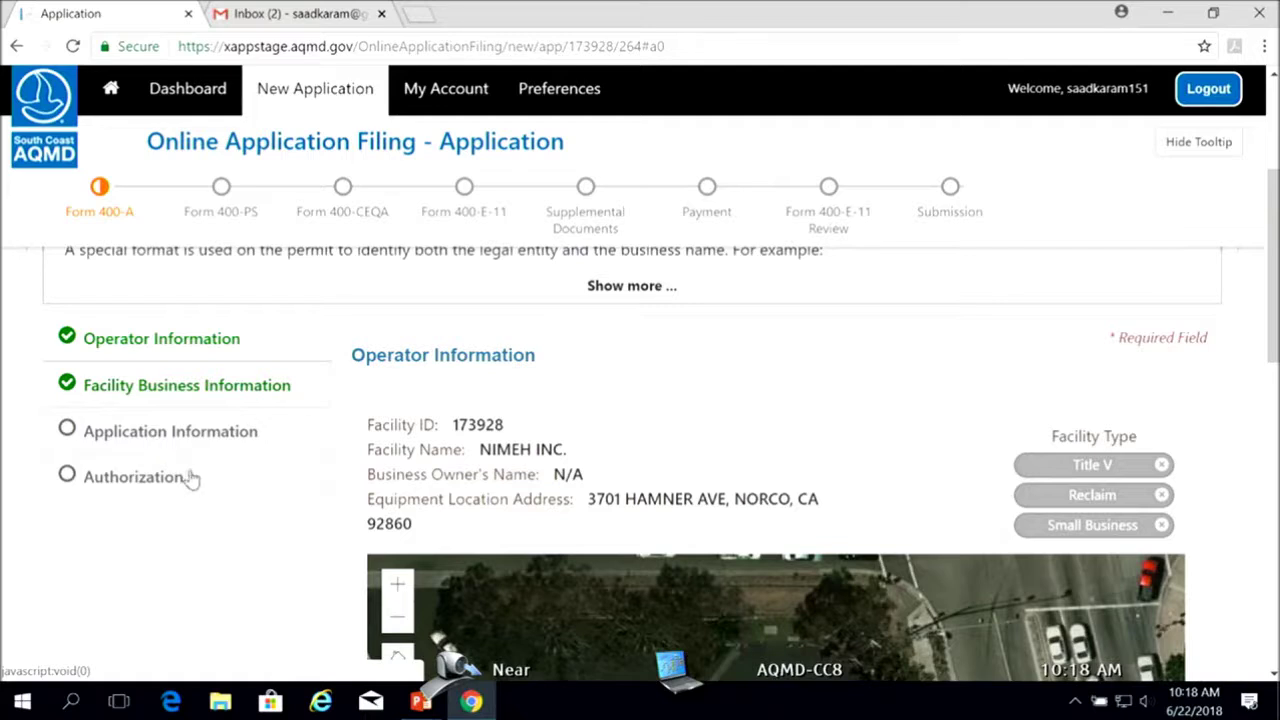
Return to the Dashboard submittal list and reopen the Created gas station submittal
{"action": "left_click", "coordinate": [187, 93]}
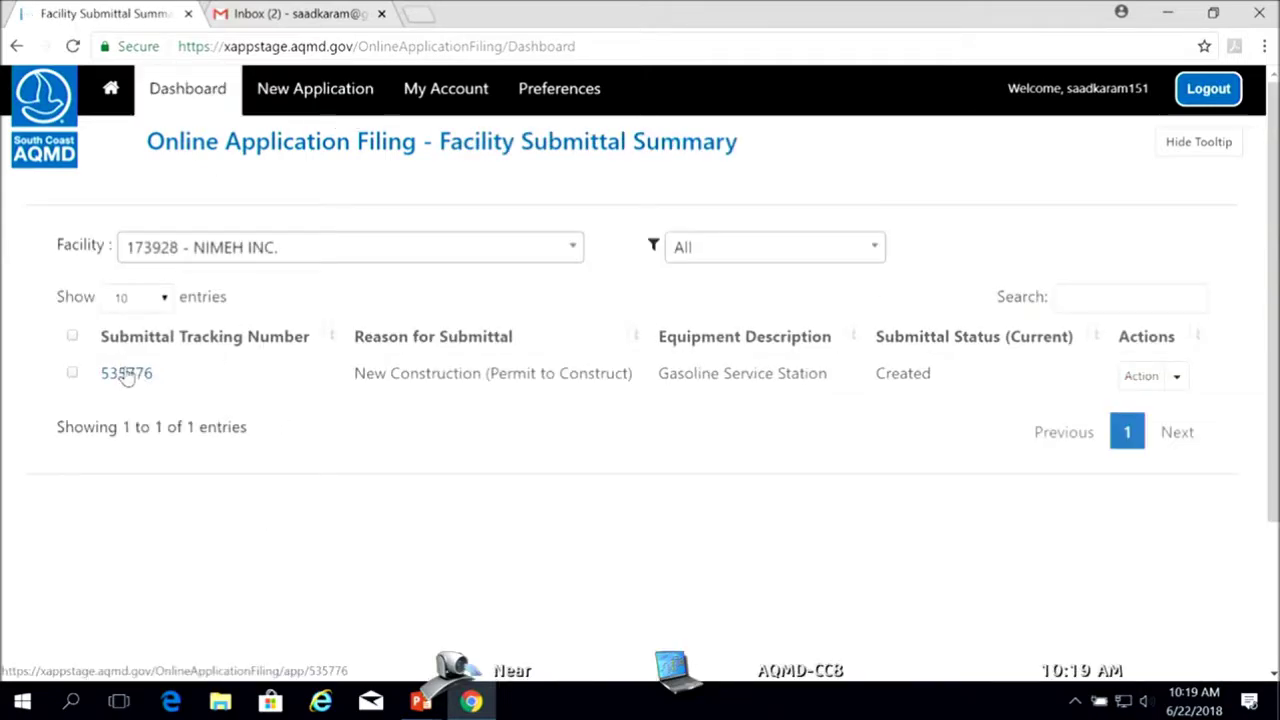
{"action": "left_click", "coordinate": [125, 373]}
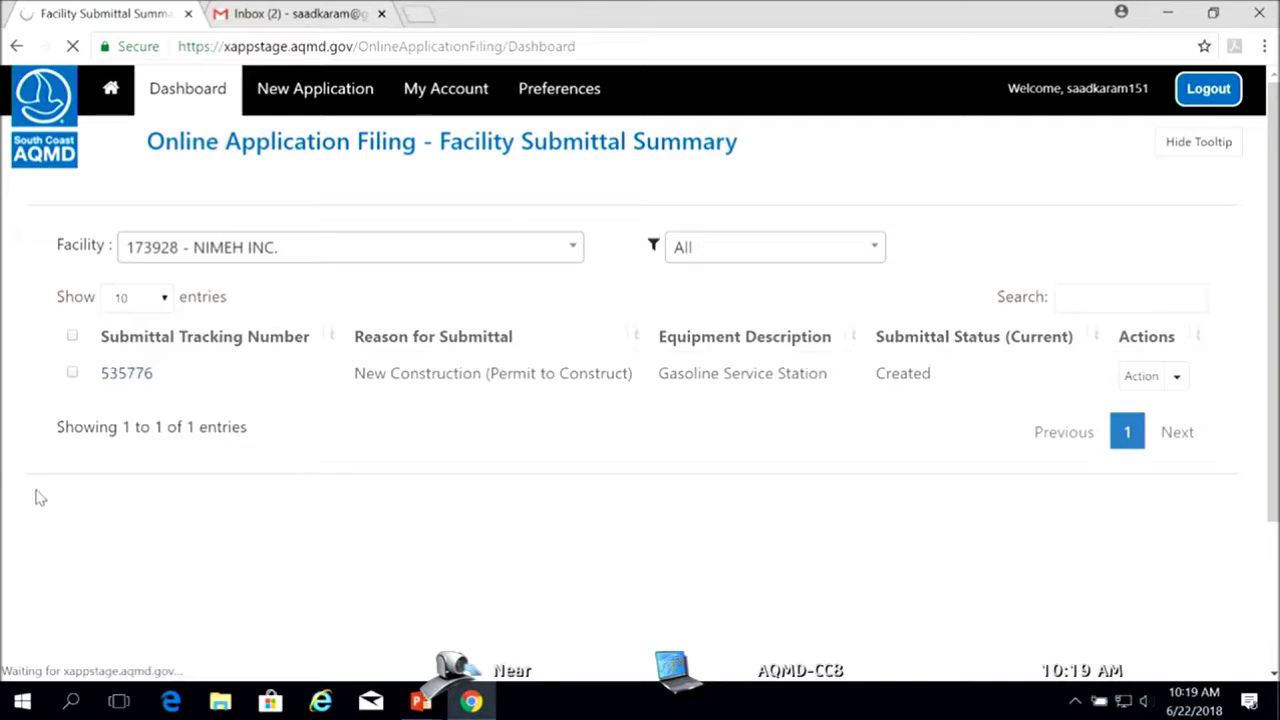
Switch the Form 400-A map to satellite imagery and advance to Facility Business Information
{"action": "scroll", "coordinate": [660, 436], "scroll_direction": "down", "scroll_amount": 3}
{"action": "scroll", "coordinate": [655, 437], "scroll_direction": "down", "scroll_amount": 1}
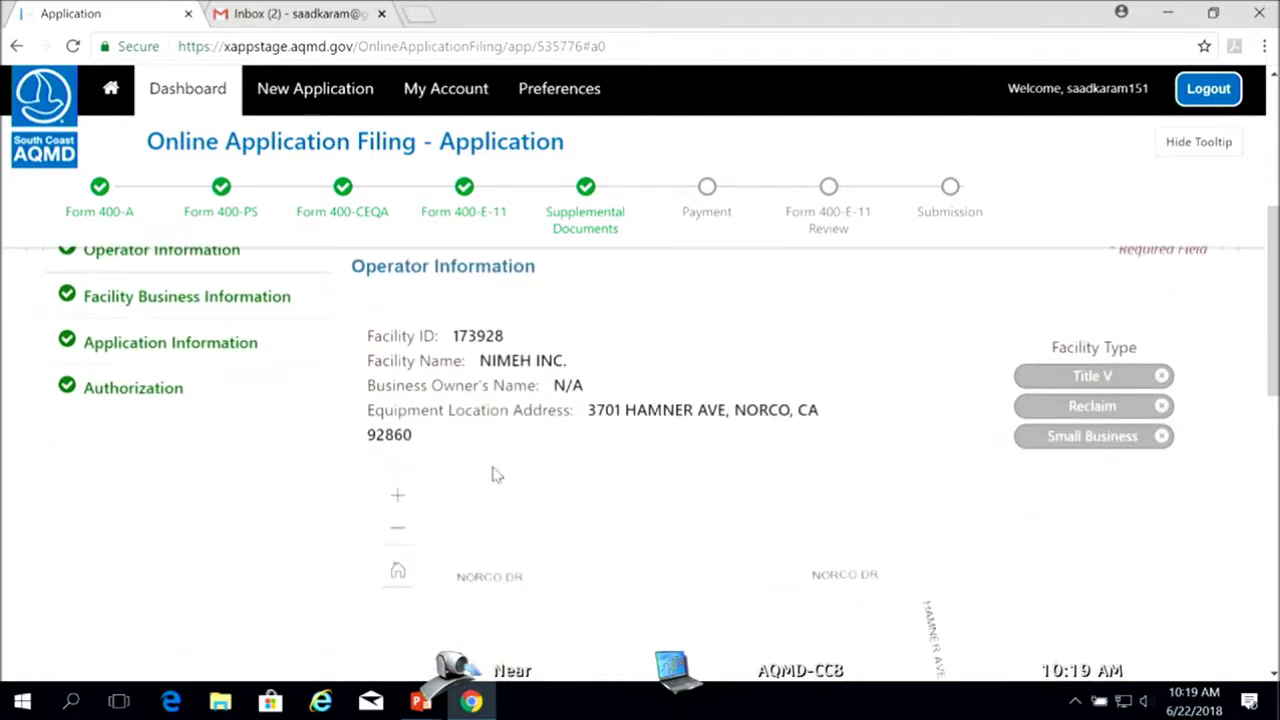
{"action": "scroll", "coordinate": [408, 534], "scroll_direction": "down", "scroll_amount": 3}
{"action": "left_click", "coordinate": [1134, 604]}
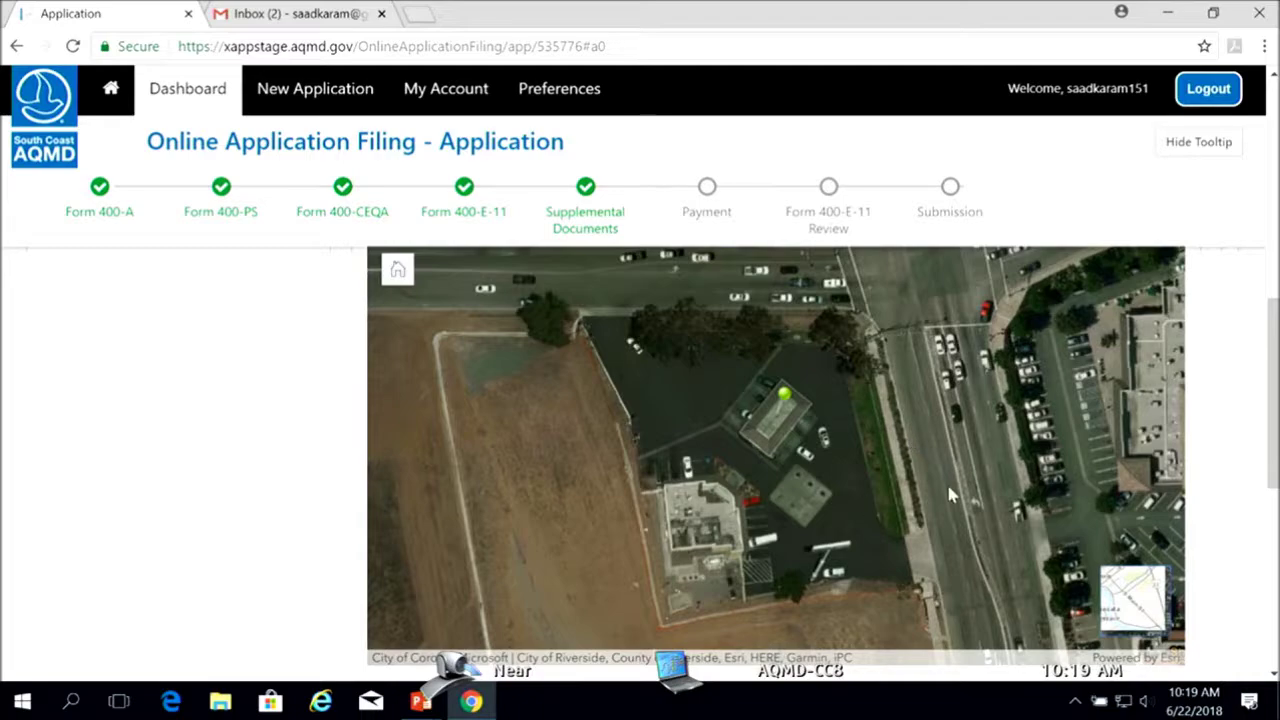
{"action": "scroll", "coordinate": [940, 495], "scroll_direction": "down", "scroll_amount": 2}
{"action": "scroll", "coordinate": [938, 502], "scroll_direction": "up", "scroll_amount": 2}
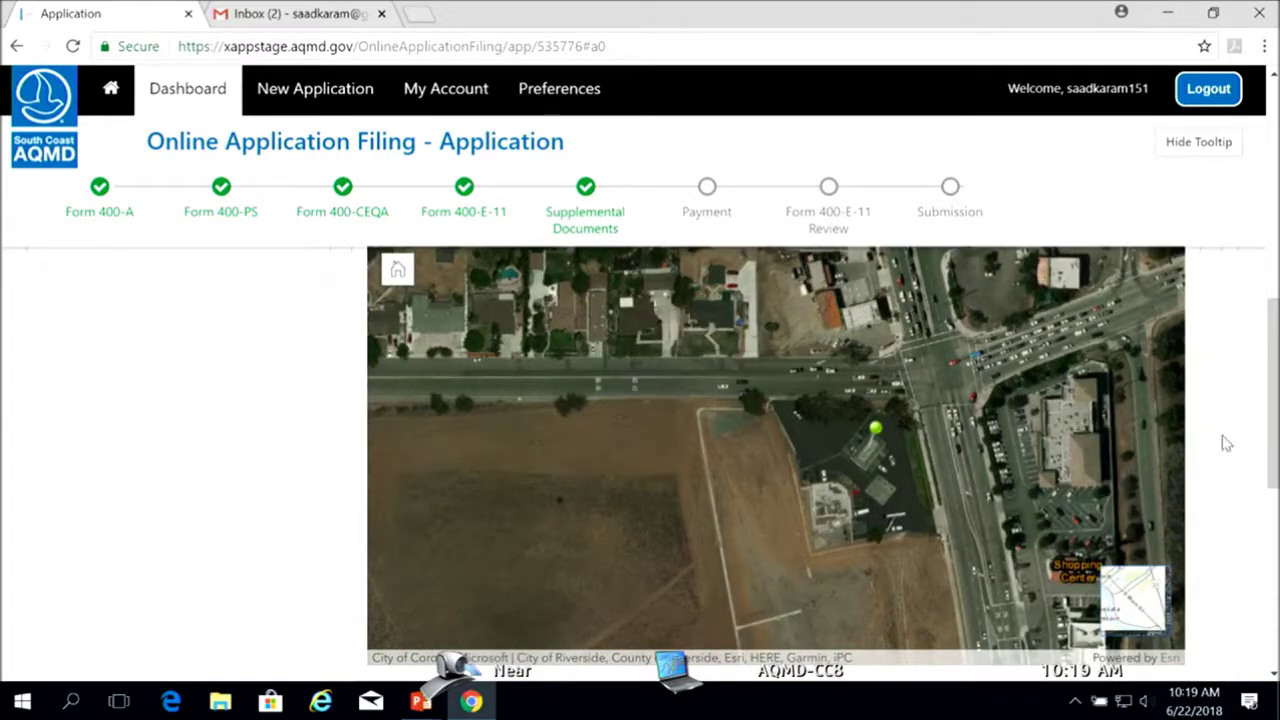
{"action": "scroll", "coordinate": [1255, 448], "scroll_direction": "down", "scroll_amount": 3}
{"action": "scroll", "coordinate": [1250, 470], "scroll_direction": "down", "scroll_amount": 2}
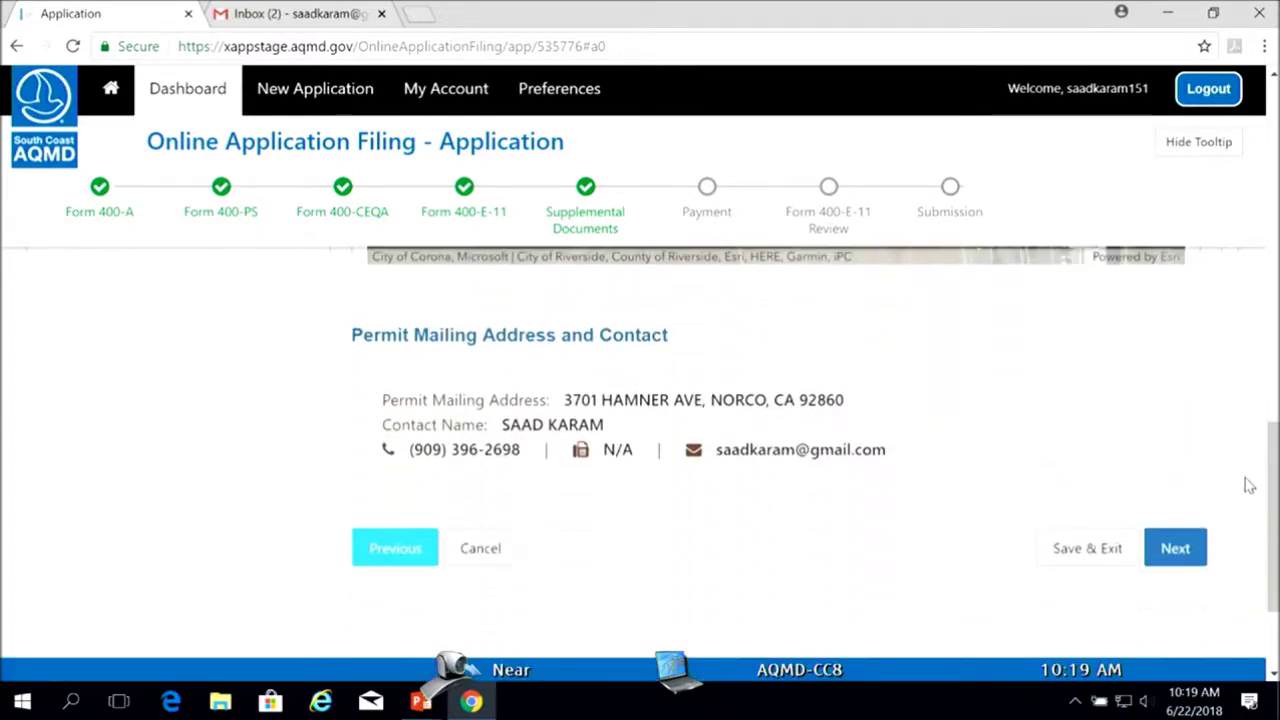
{"action": "left_click", "coordinate": [1177, 552]}
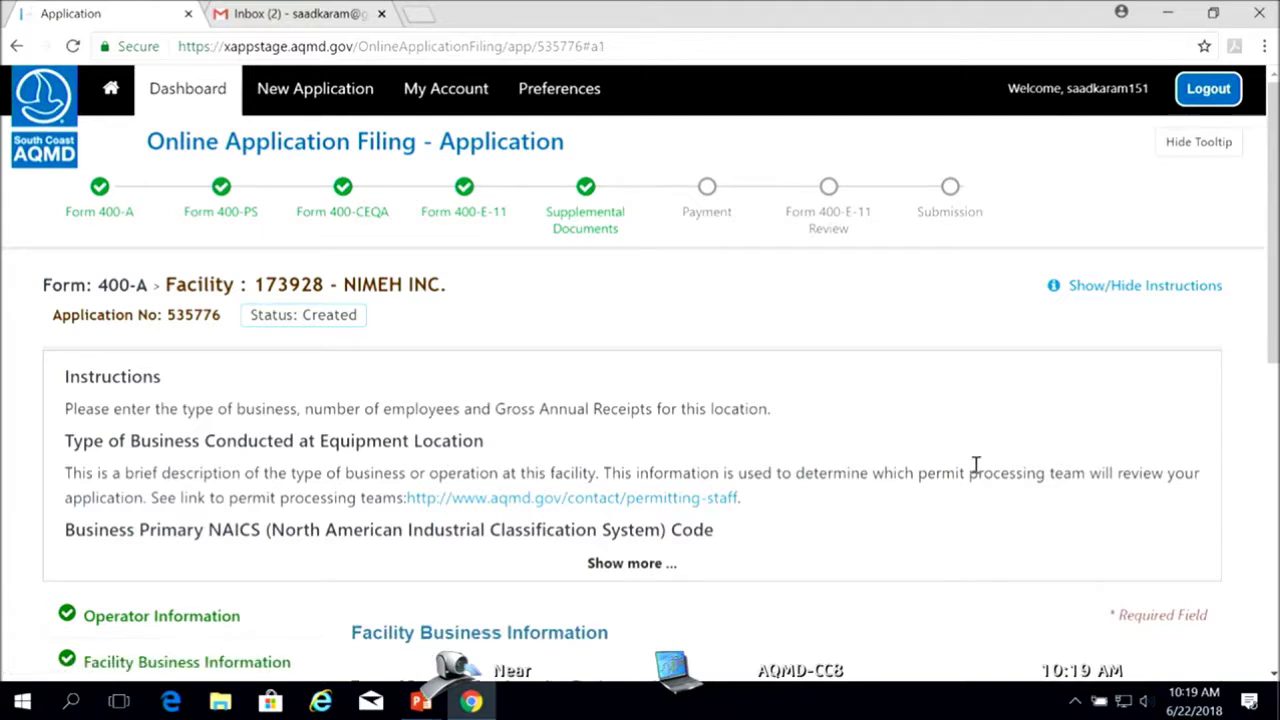
Review the business fields (Gas Station, NAICS 447110), selecting then deselecting the business type text
{"action": "scroll", "coordinate": [1257, 472], "scroll_direction": "down", "scroll_amount": 1}
{"action": "scroll", "coordinate": [1257, 474], "scroll_direction": "down", "scroll_amount": 2}
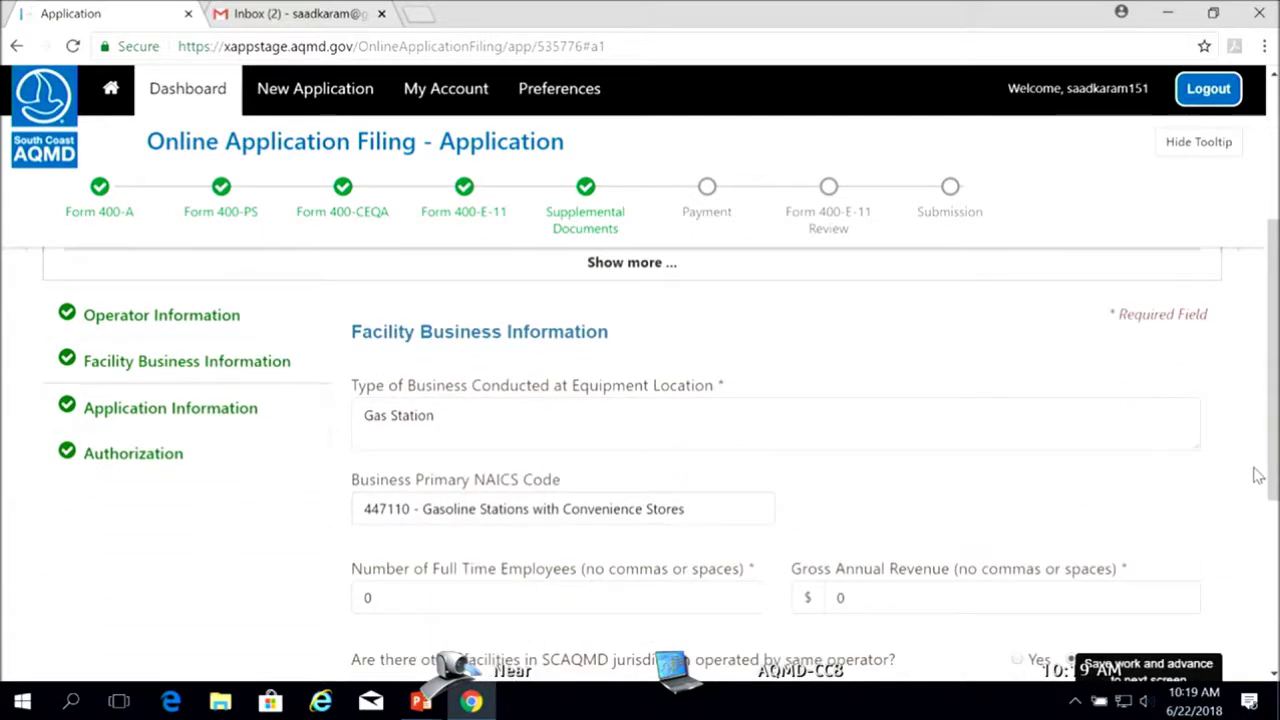
{"action": "scroll", "coordinate": [1252, 478], "scroll_direction": "down", "scroll_amount": 1}
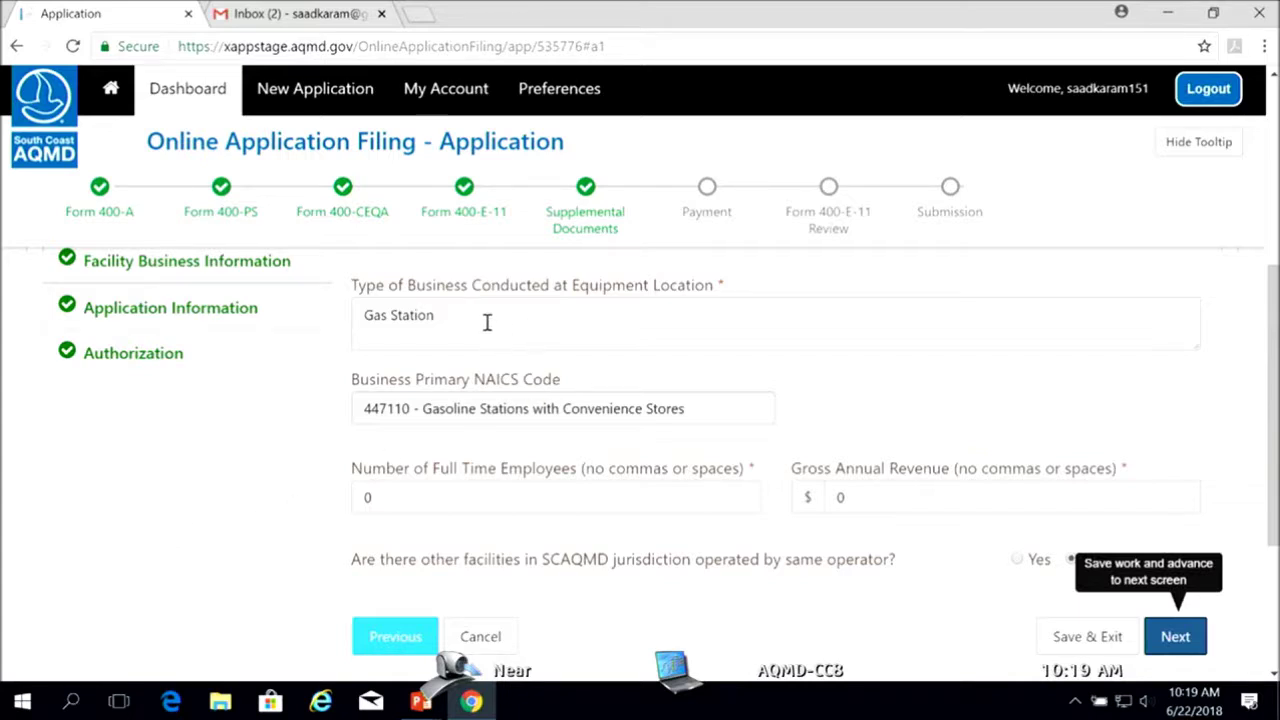
{"action": "left_click_drag", "start_coordinate": [486, 323], "coordinate": [286, 326]}
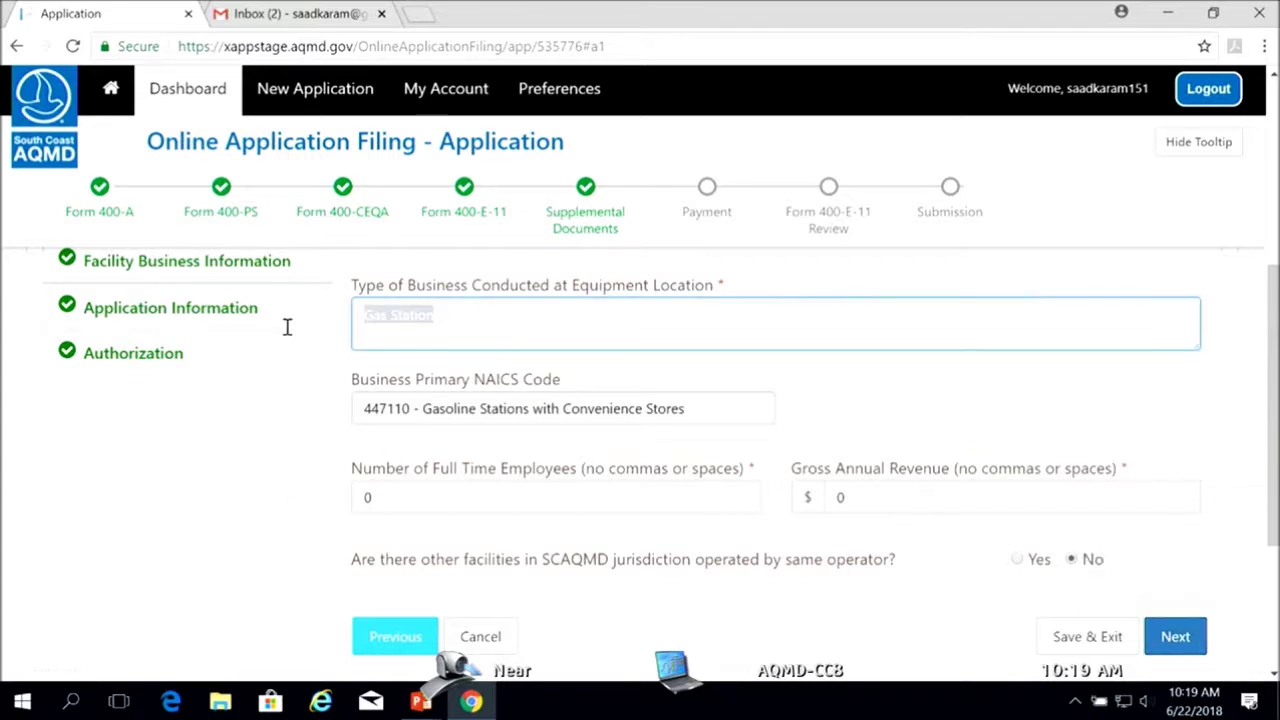
{"action": "left_click", "coordinate": [245, 485]}
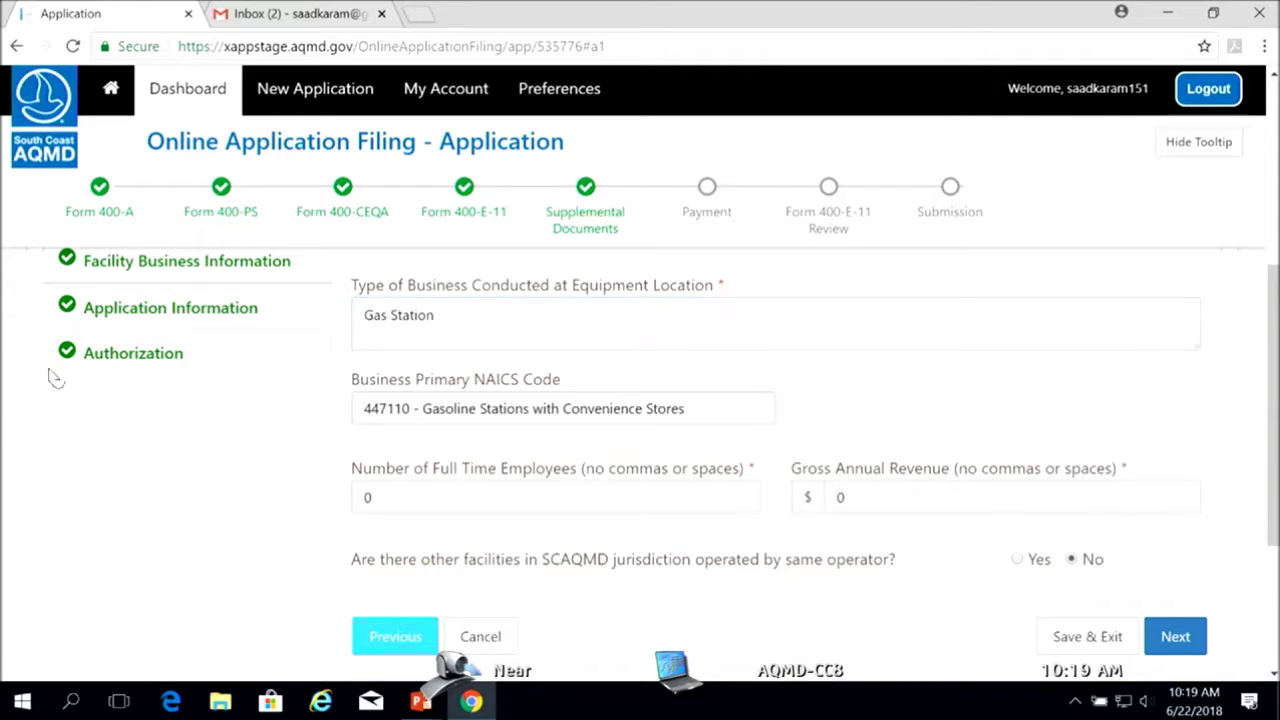
Save the current page and scroll down the Application Information page
{"action": "left_click", "coordinate": [1177, 640]}
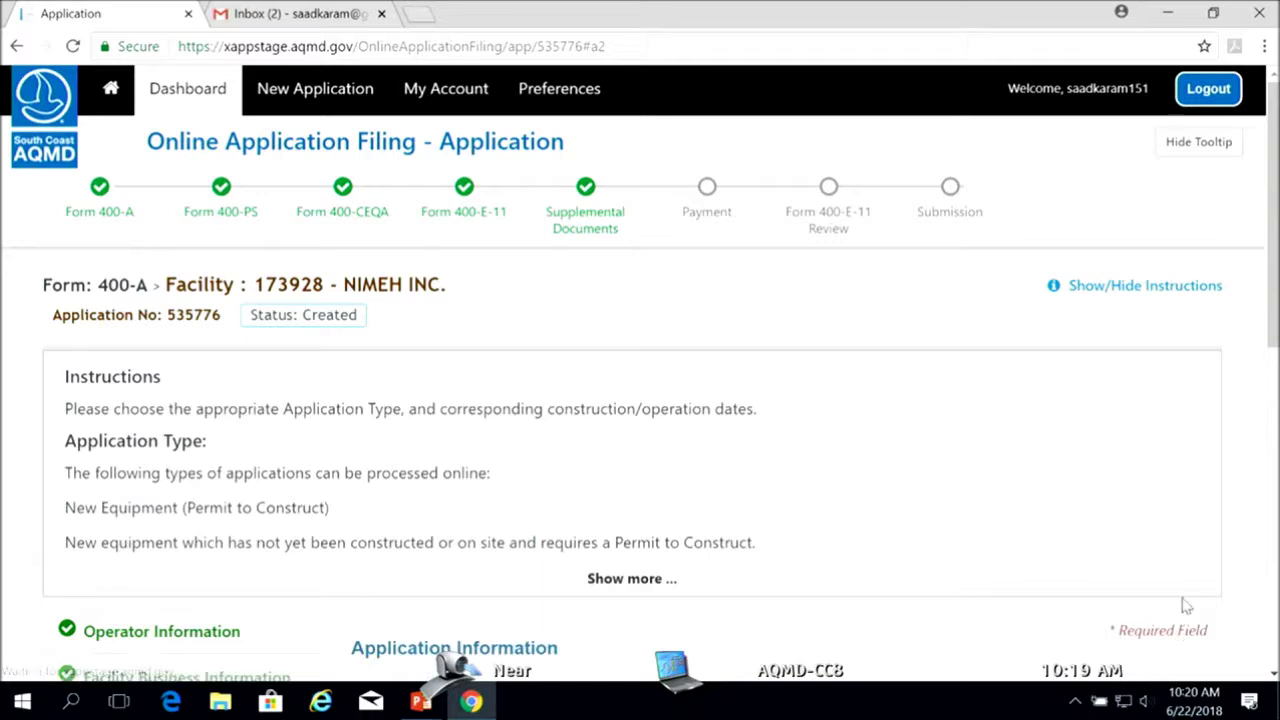
{"action": "scroll", "coordinate": [1177, 640], "scroll_direction": "down", "scroll_amount": 4}
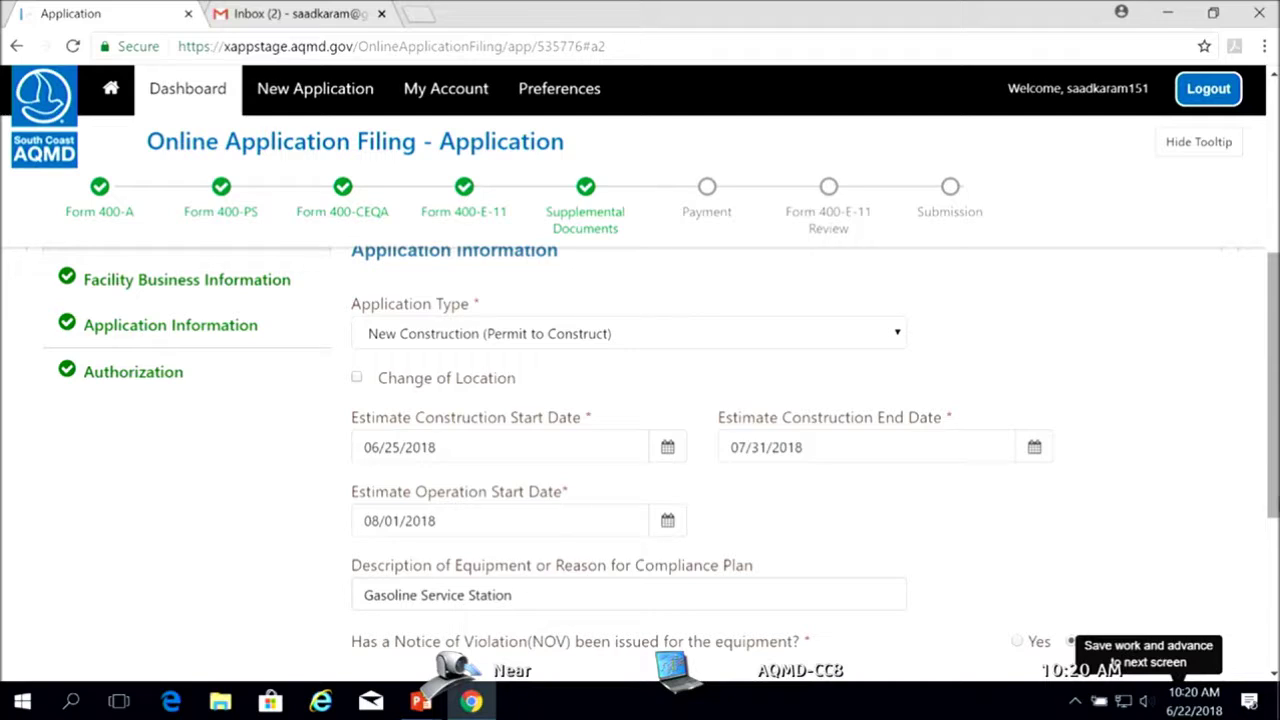
{"action": "left_click_drag", "start_coordinate": [1275, 508], "coordinate": [1275, 496]}
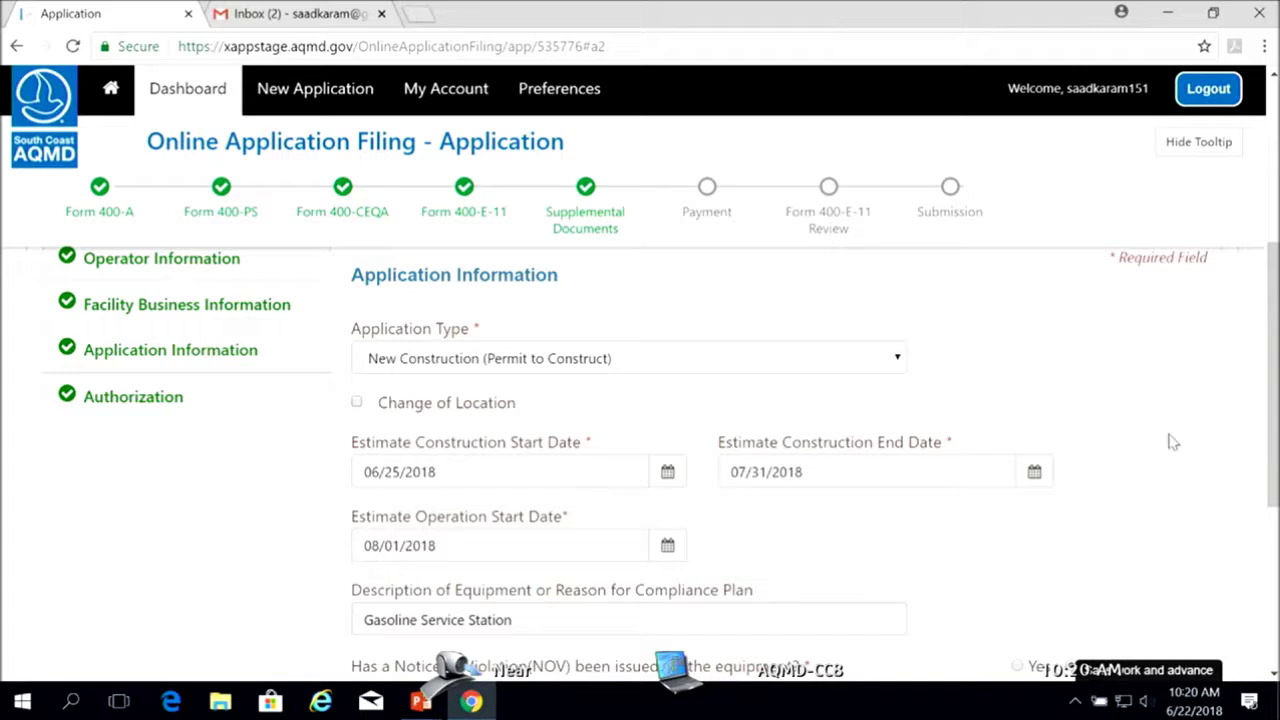
{"action": "left_click_drag", "start_coordinate": [1272, 376], "coordinate": [1258, 228]}
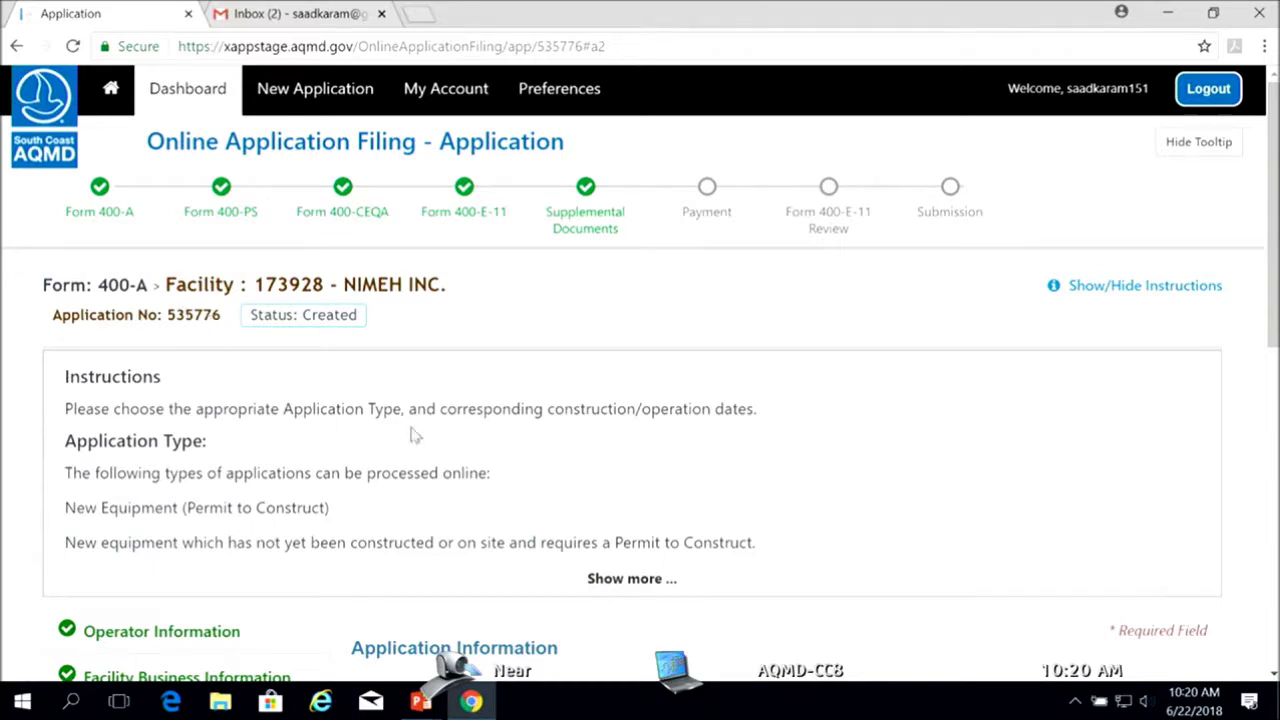
{"action": "left_click_drag", "start_coordinate": [1268, 346], "coordinate": [1268, 516]}
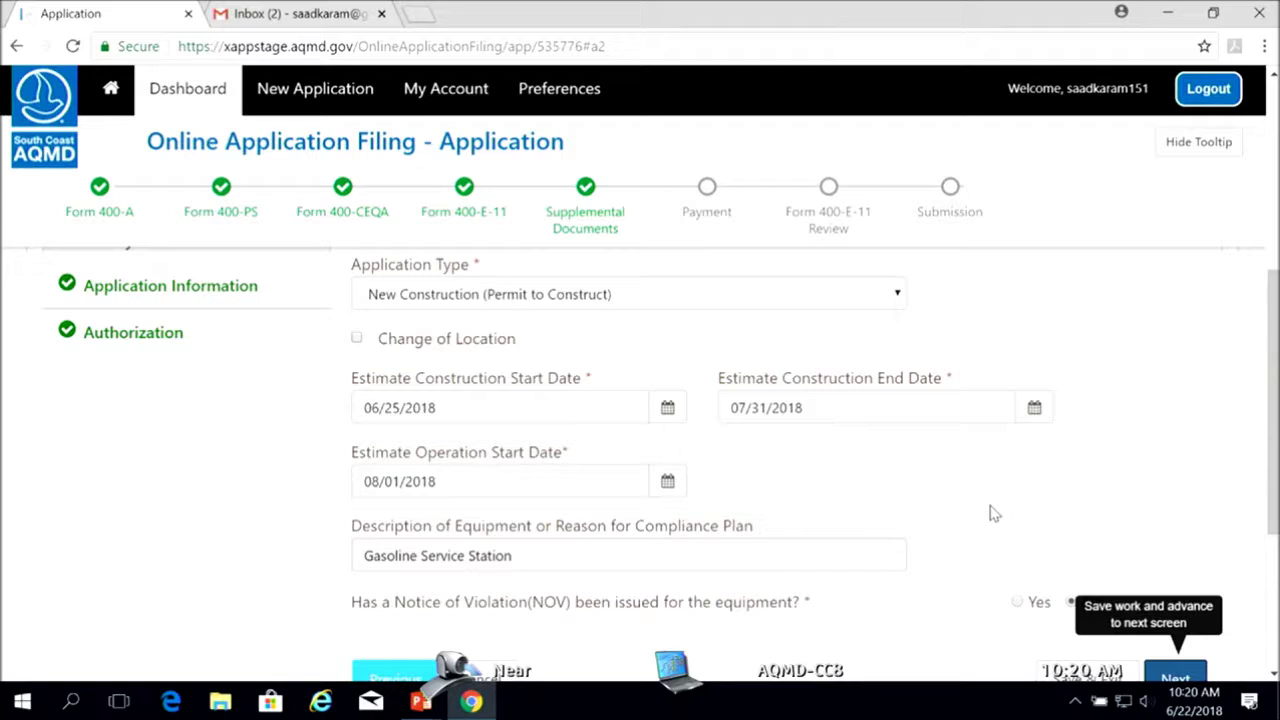
{"action": "left_click_drag", "start_coordinate": [1273, 522], "coordinate": [1274, 548]}
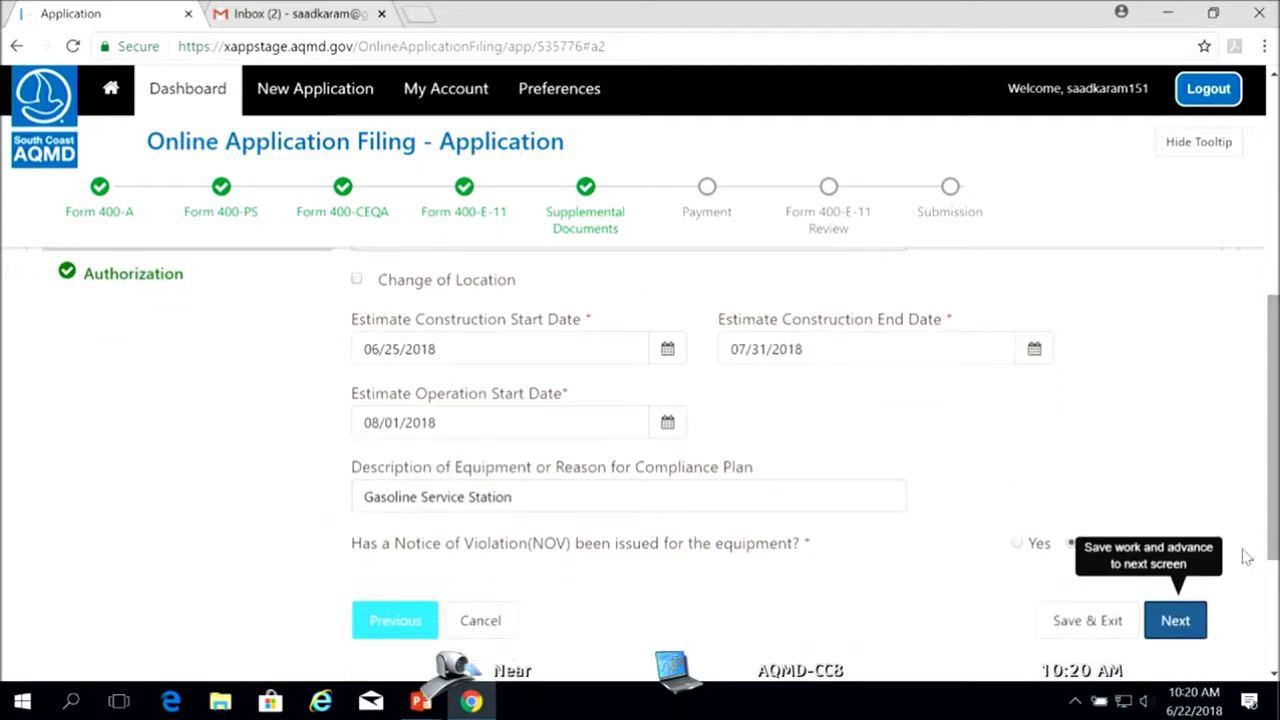
Answer No to the Notice of Violation question after briefly selecting Yes
{"action": "left_click", "coordinate": [1017, 543]}
{"action": "left_click_drag", "start_coordinate": [1270, 485], "coordinate": [1272, 543]}
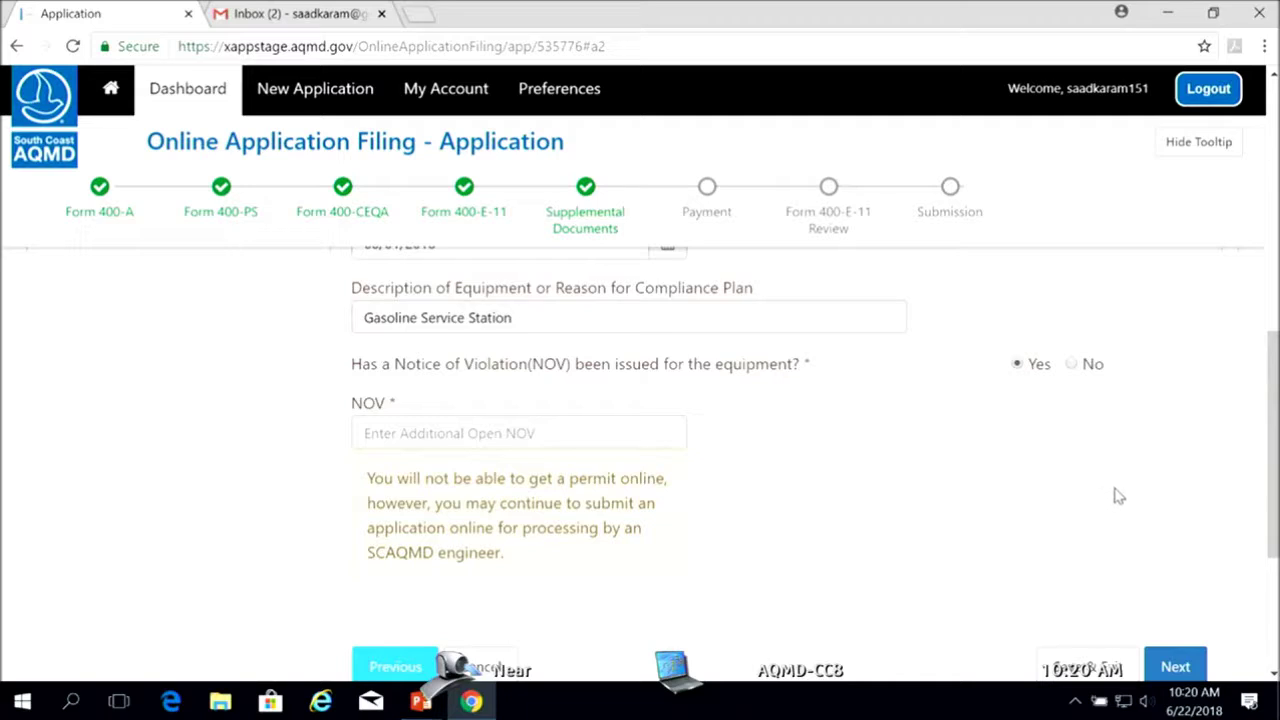
{"action": "left_click", "coordinate": [1072, 365]}
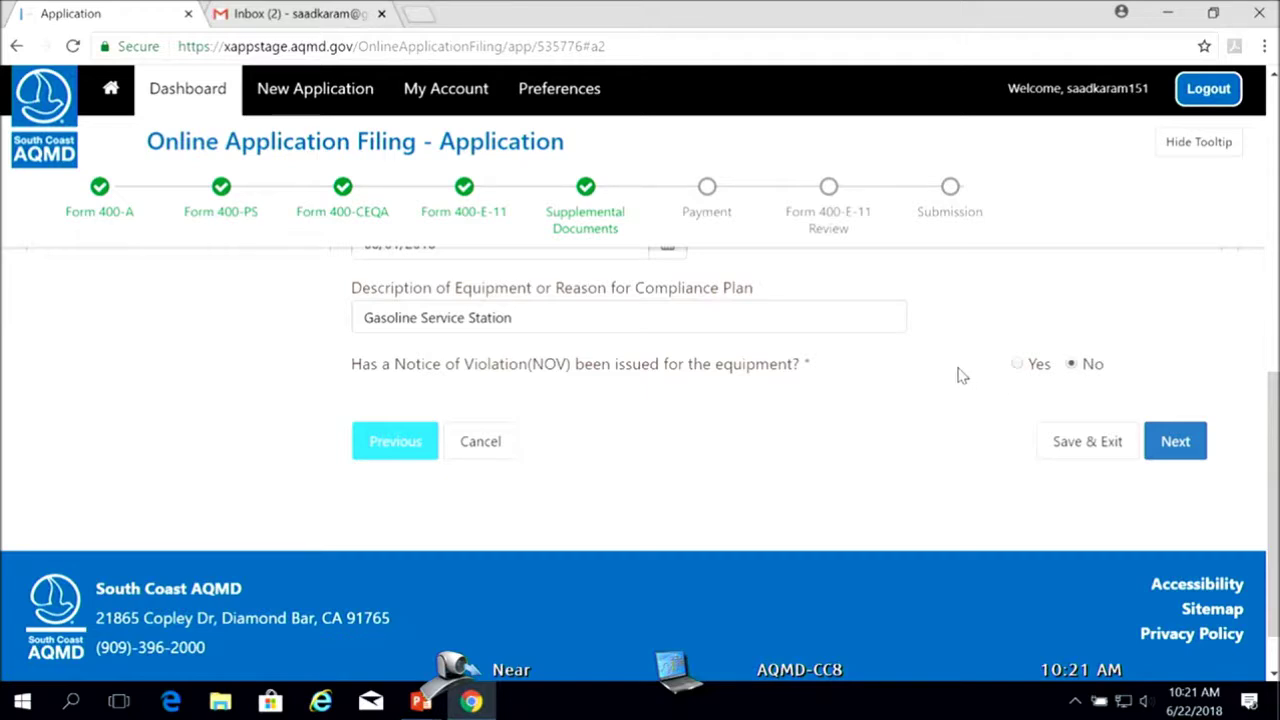
{"action": "left_click_drag", "start_coordinate": [1272, 397], "coordinate": [1270, 347]}
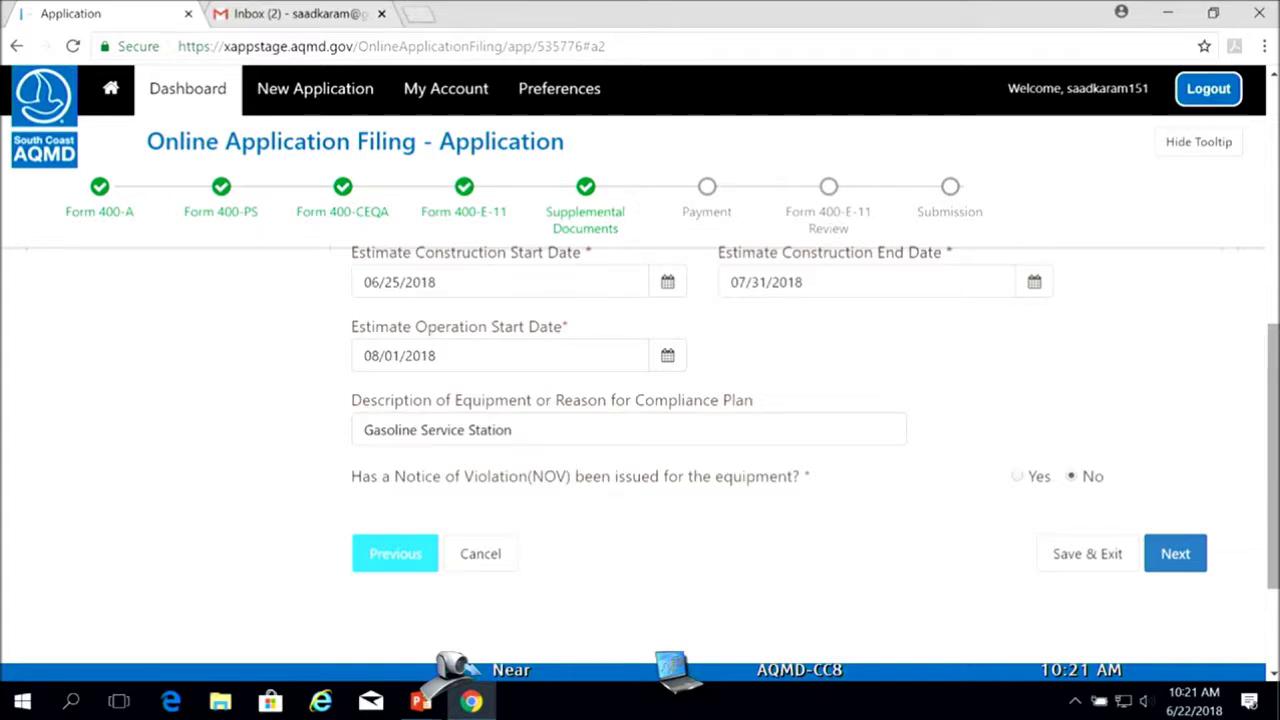
{"action": "scroll", "coordinate": [843, 375], "scroll_direction": "up", "scroll_amount": 1}
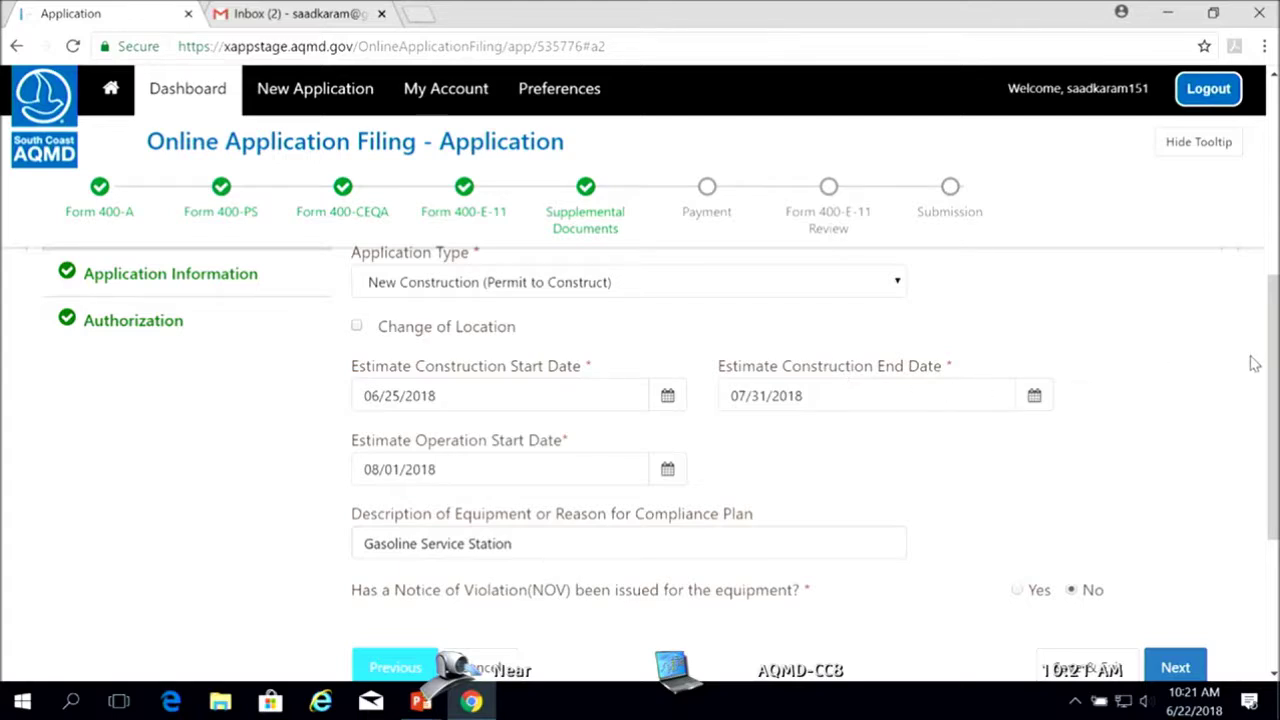
{"action": "scroll", "coordinate": [1275, 360], "scroll_direction": "up", "scroll_amount": 1}
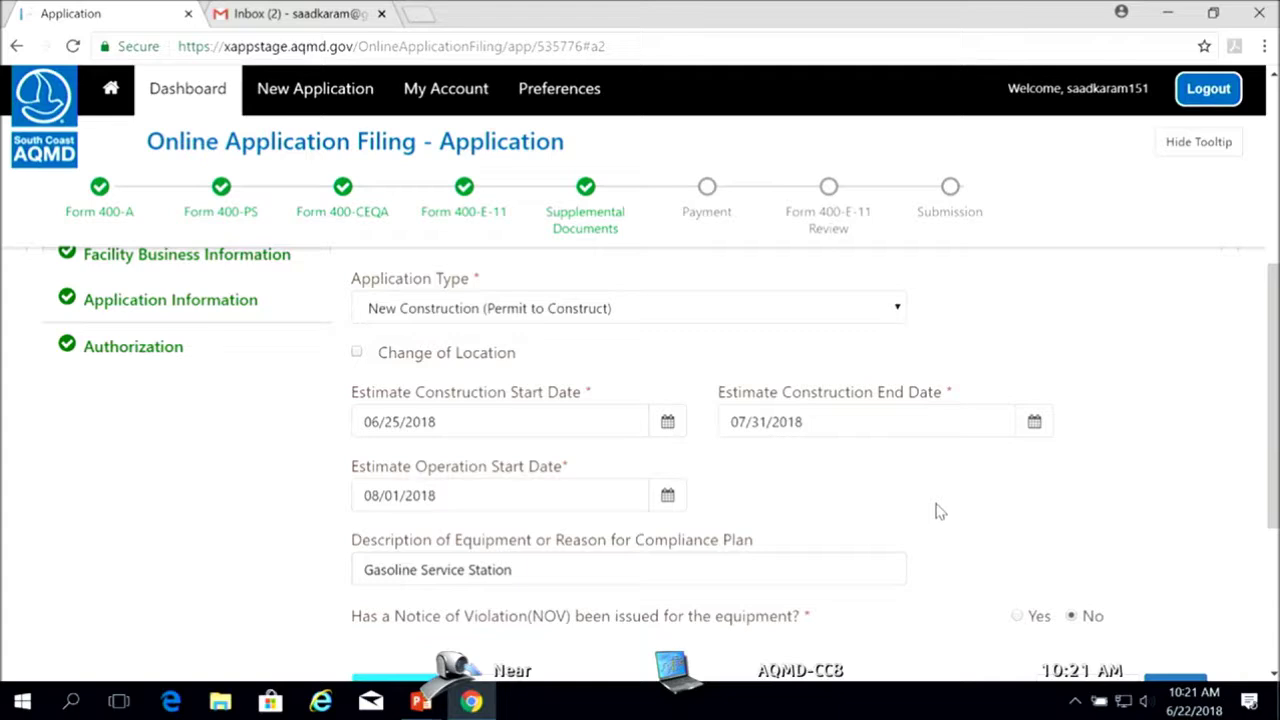
{"action": "left_click", "coordinate": [667, 423]}
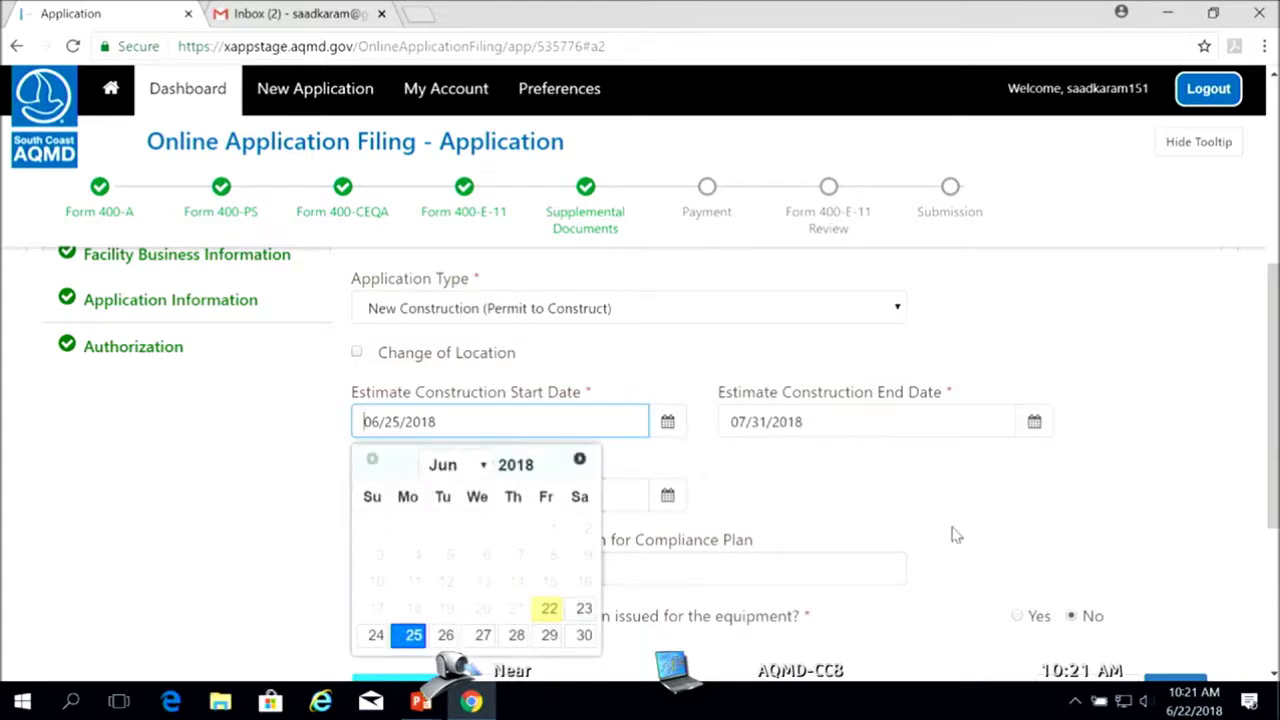
{"action": "left_click", "coordinate": [838, 492]}
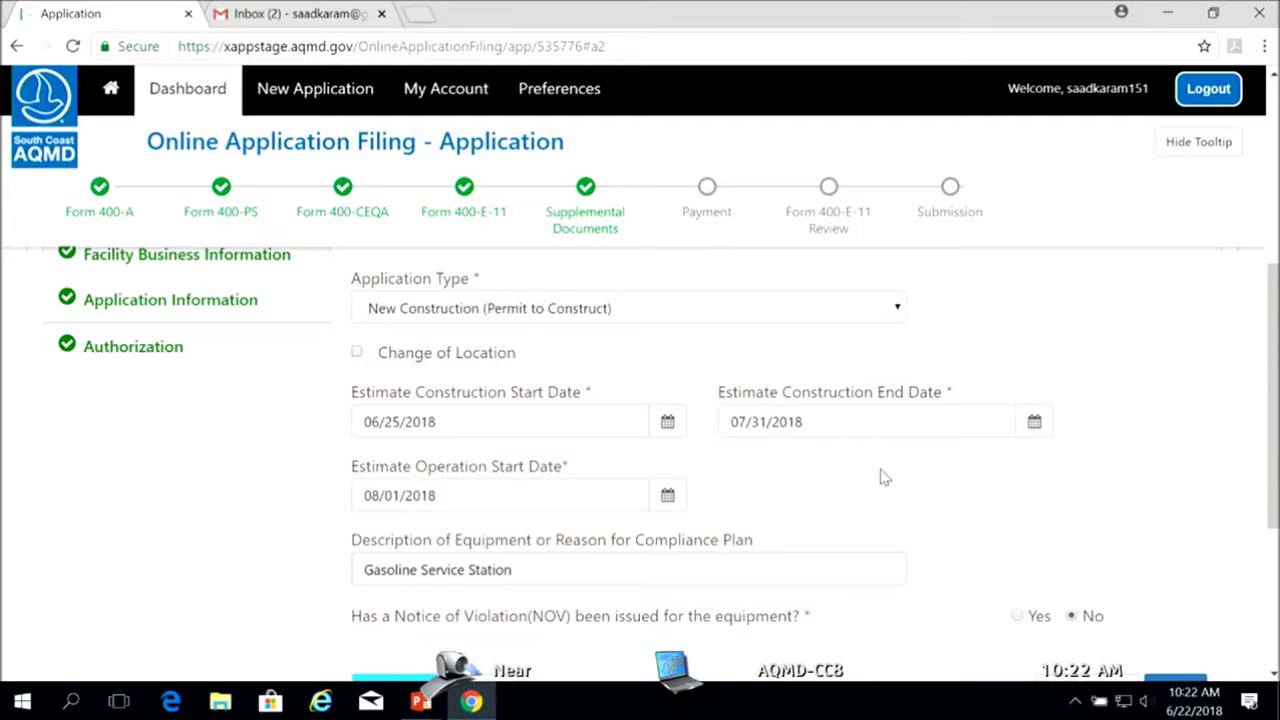
{"action": "scroll", "coordinate": [1262, 480], "scroll_direction": "down", "scroll_amount": 1}
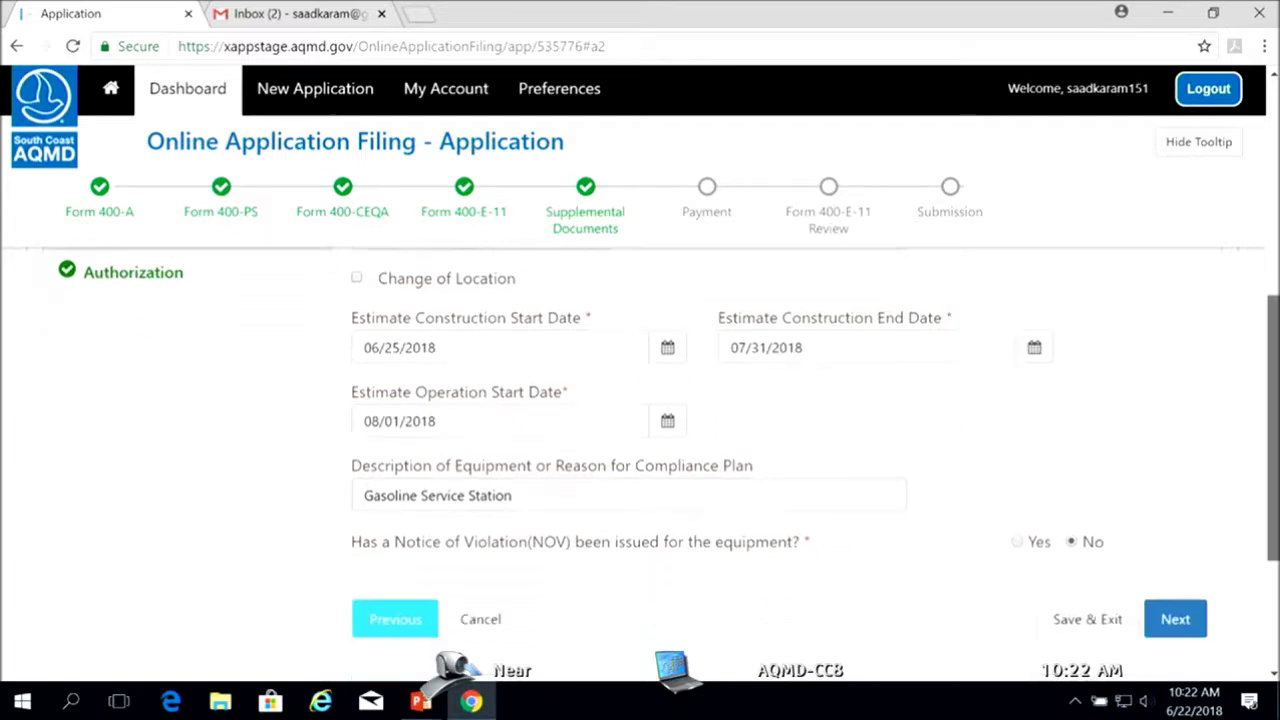
{"action": "scroll", "coordinate": [1220, 543], "scroll_direction": "down", "scroll_amount": 1}
Save Application Information, review the Authorization section, and save Form 400-A to continue to Form 400-PS
{"action": "left_click", "coordinate": [1170, 537]}
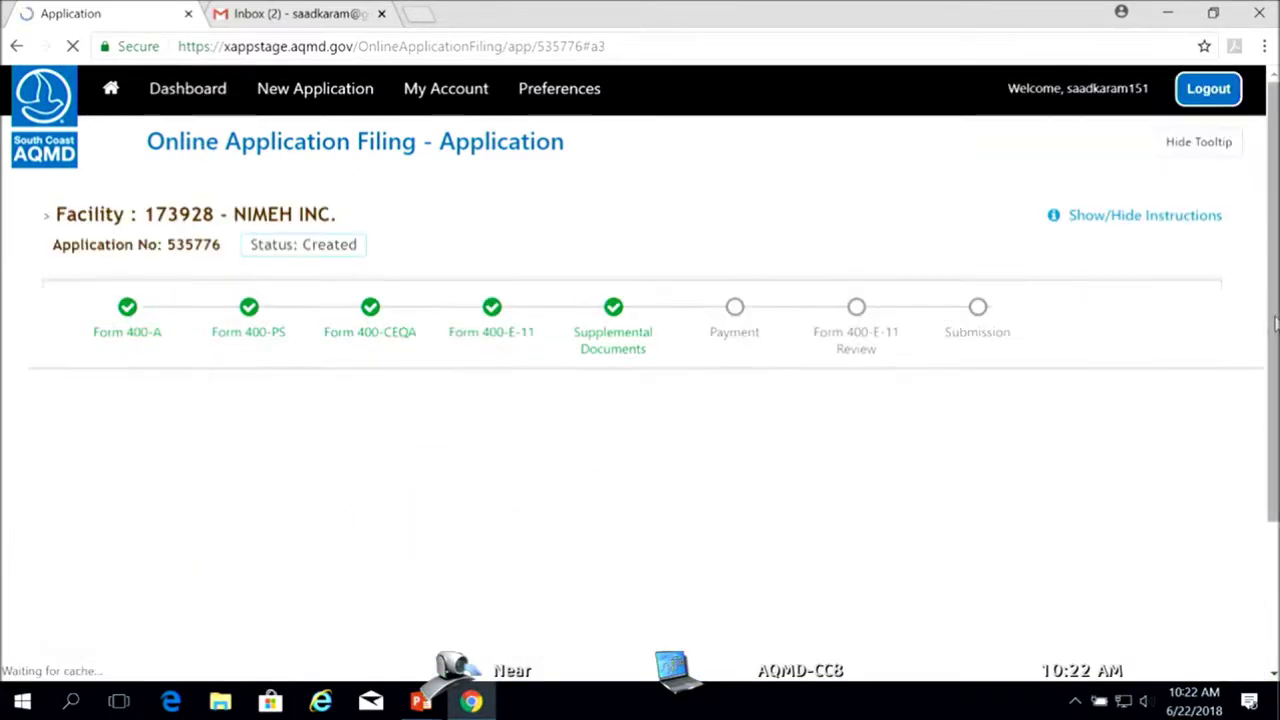
{"action": "left_click_drag", "start_coordinate": [1274, 323], "coordinate": [1272, 474]}
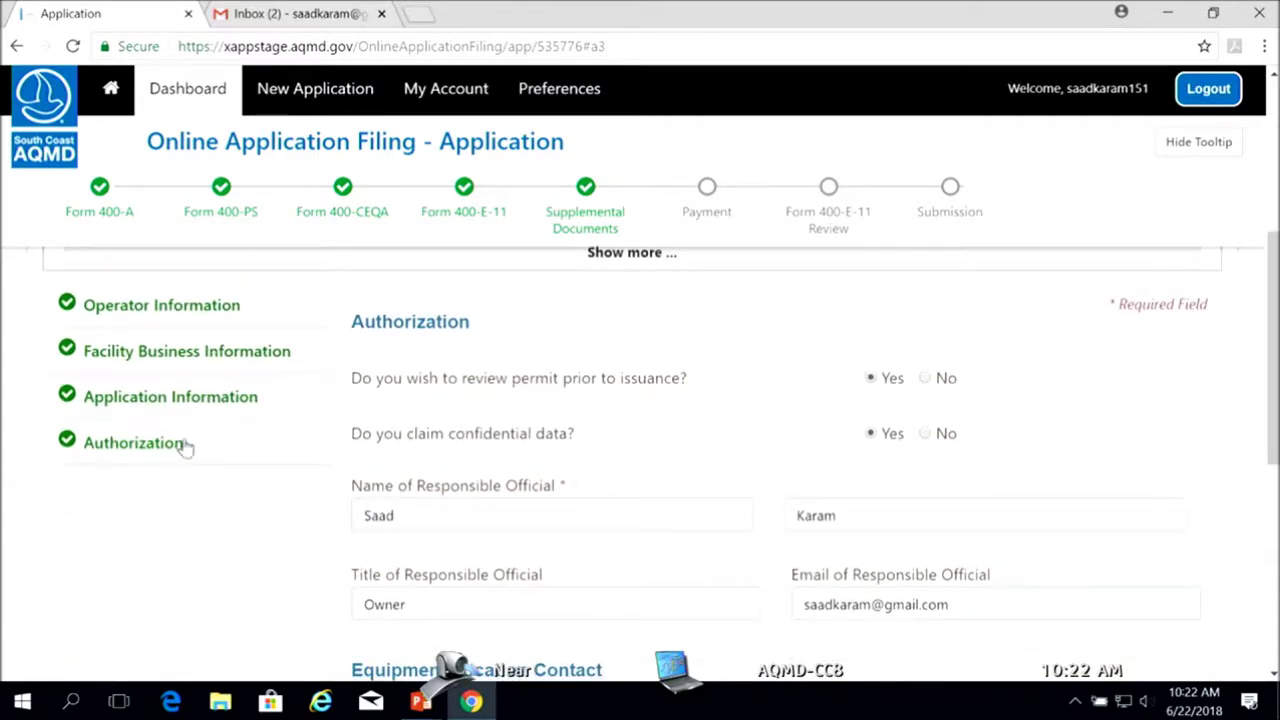
{"action": "left_click_drag", "start_coordinate": [1274, 440], "coordinate": [1274, 458]}
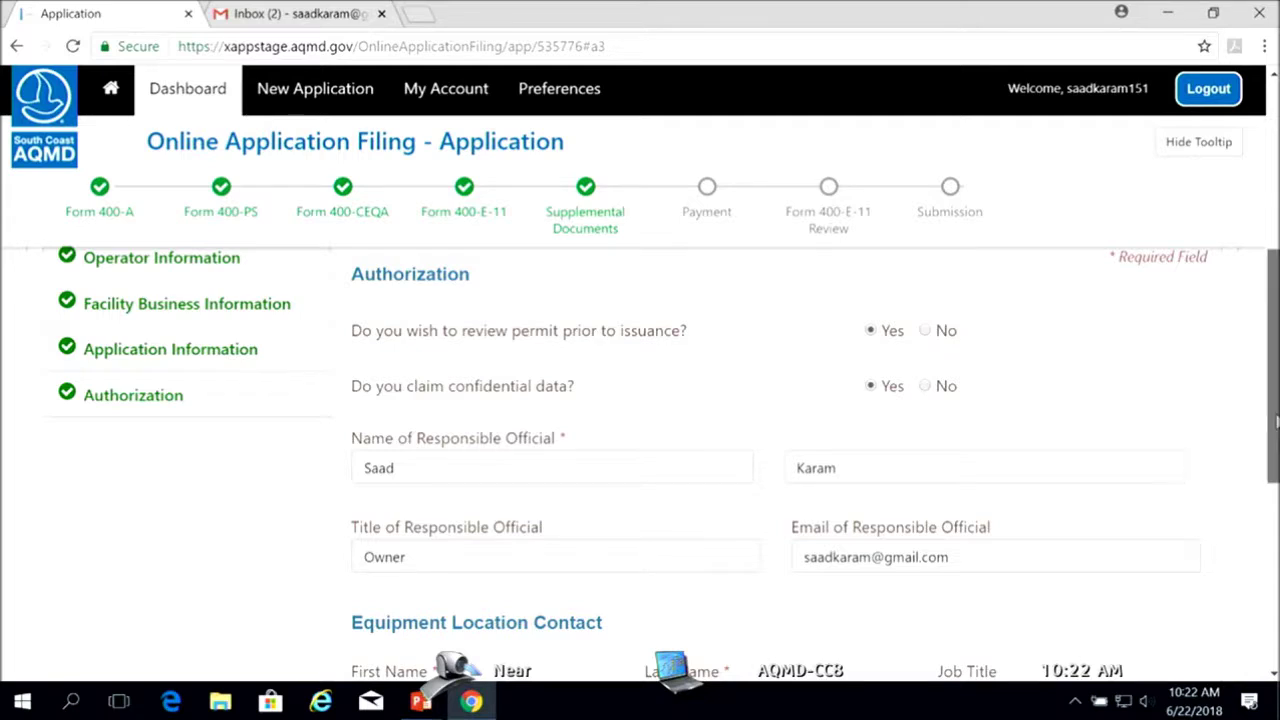
{"action": "left_click_drag", "start_coordinate": [1275, 425], "coordinate": [1275, 488]}
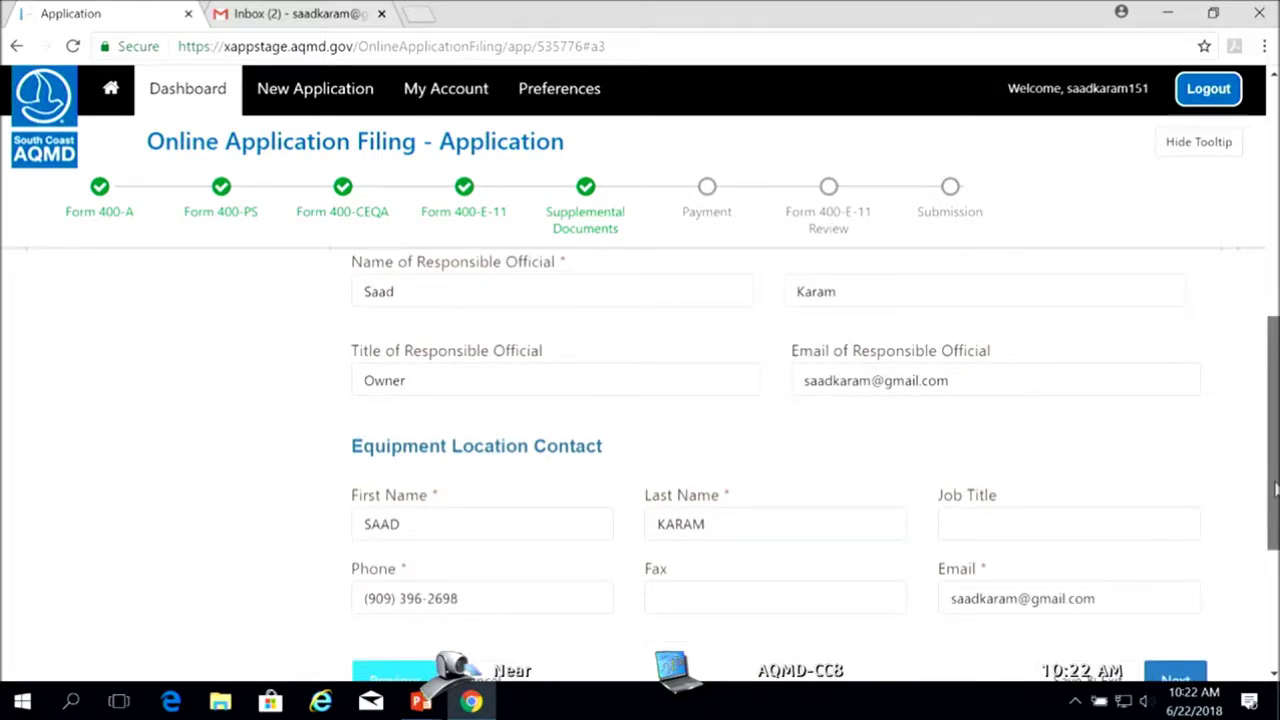
{"action": "left_click_drag", "start_coordinate": [1275, 488], "coordinate": [1265, 548]}
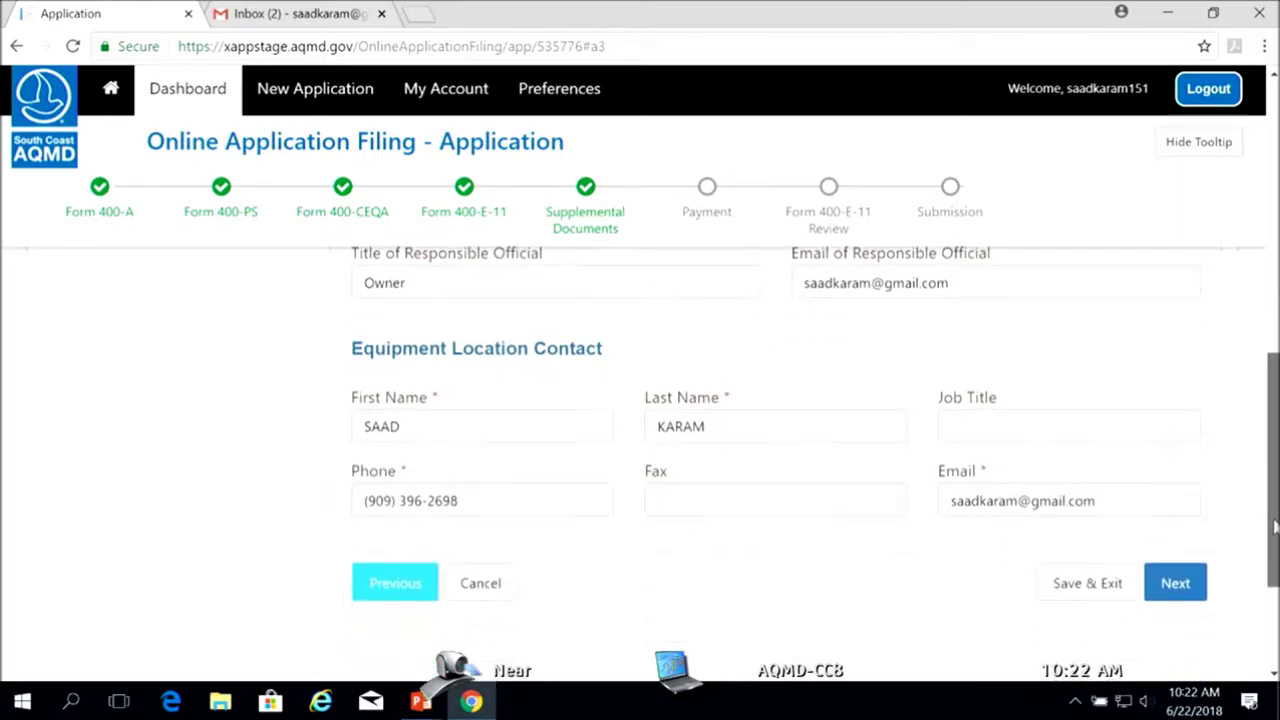
{"action": "left_click", "coordinate": [1182, 597]}
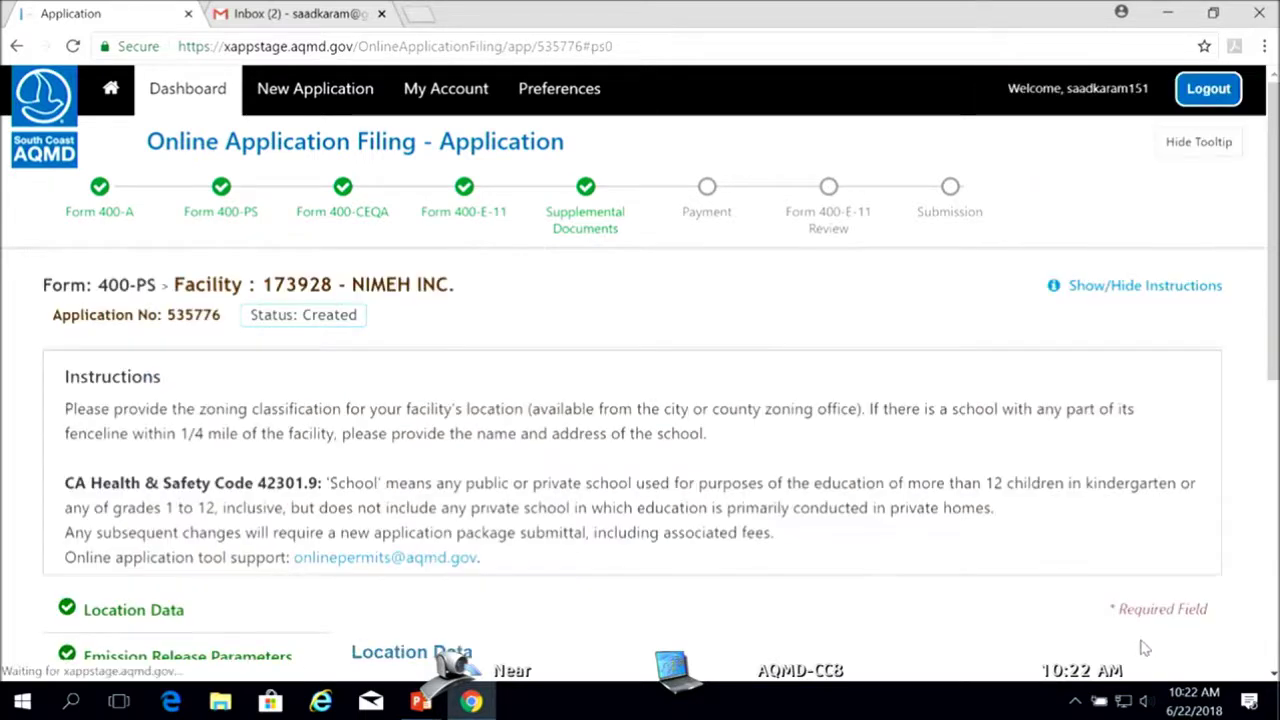
Scroll to Form 400-PS Location Data showing Mixed Use zoning, Urban density and school question
{"action": "left_click_drag", "start_coordinate": [1275, 290], "coordinate": [1276, 320]}
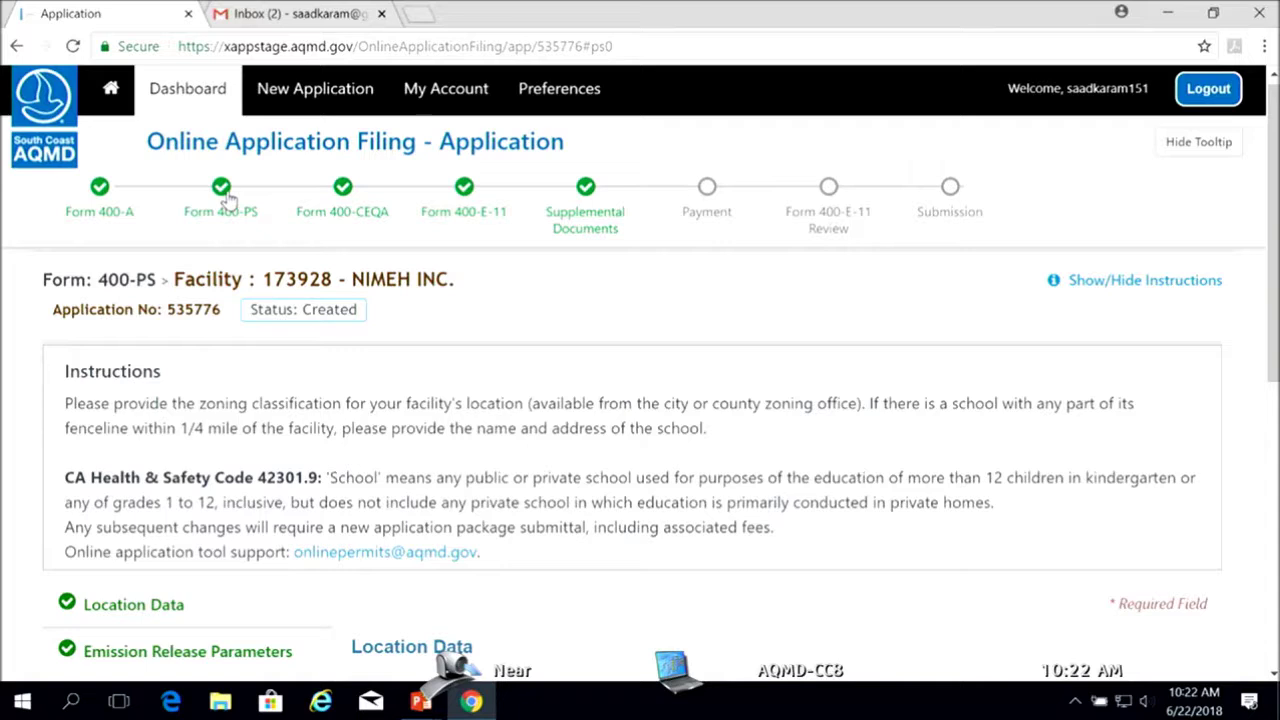
{"action": "left_click_drag", "start_coordinate": [1275, 366], "coordinate": [1274, 497]}
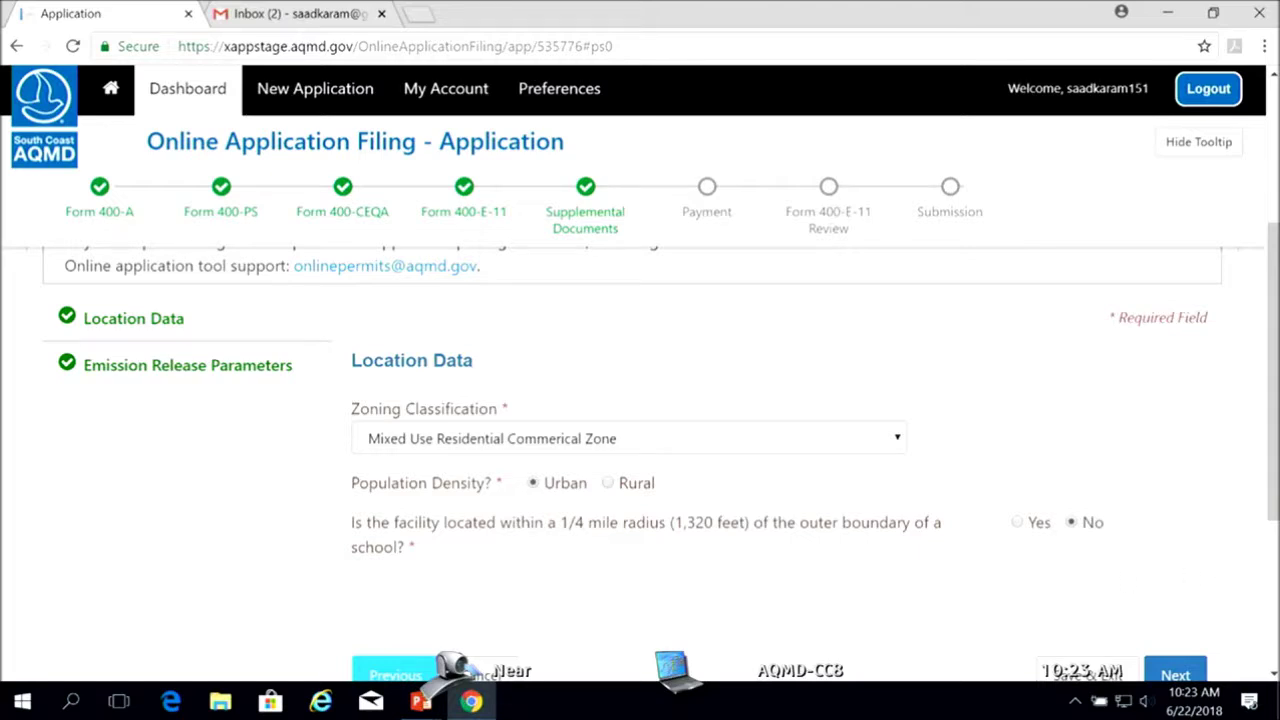
{"action": "left_click_drag", "start_coordinate": [1272, 507], "coordinate": [1272, 520]}
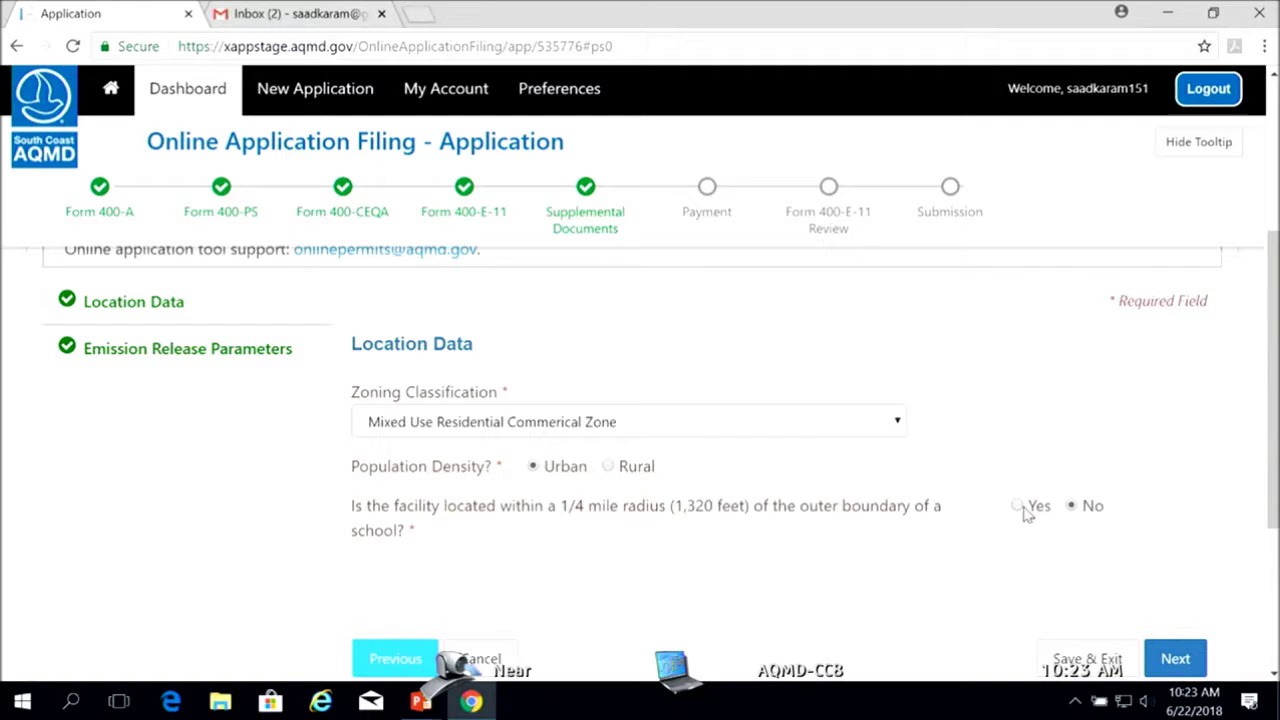
Answer No to the quarter-mile school question and save Location Data to reach stack data
{"action": "left_click", "coordinate": [1025, 511]}
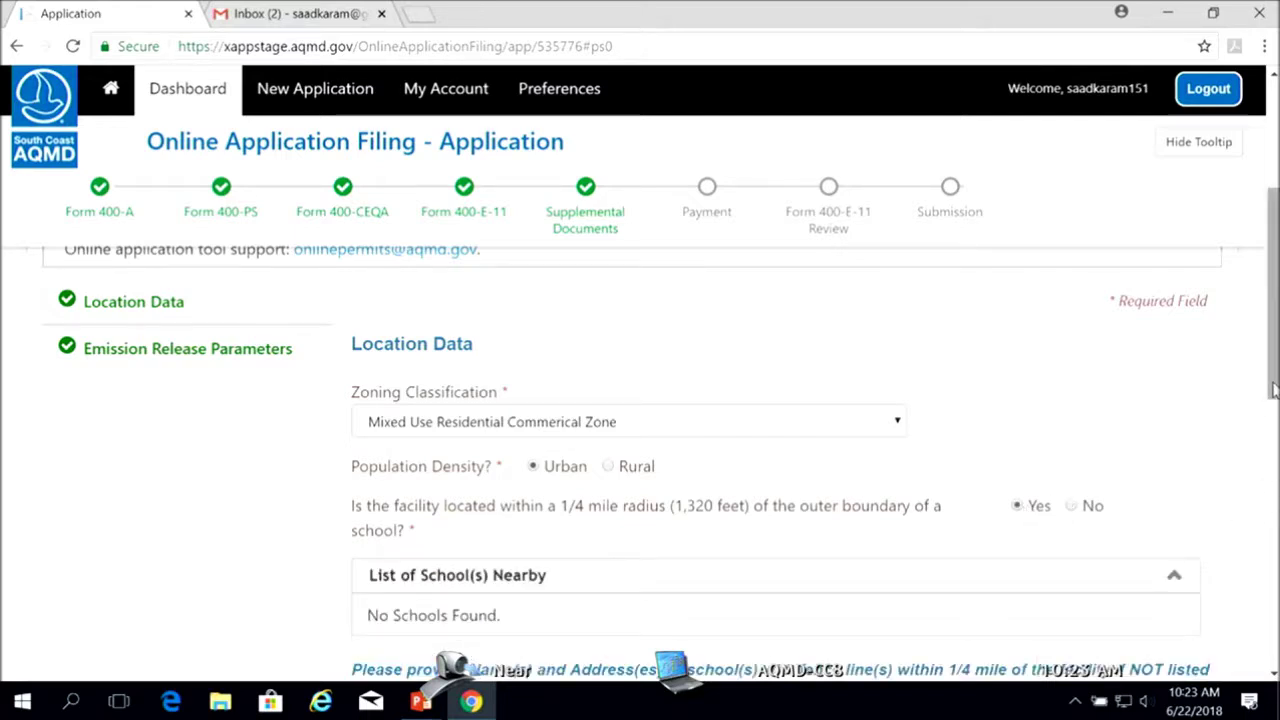
{"action": "scroll", "coordinate": [1273, 390], "scroll_direction": "down", "scroll_amount": 1}
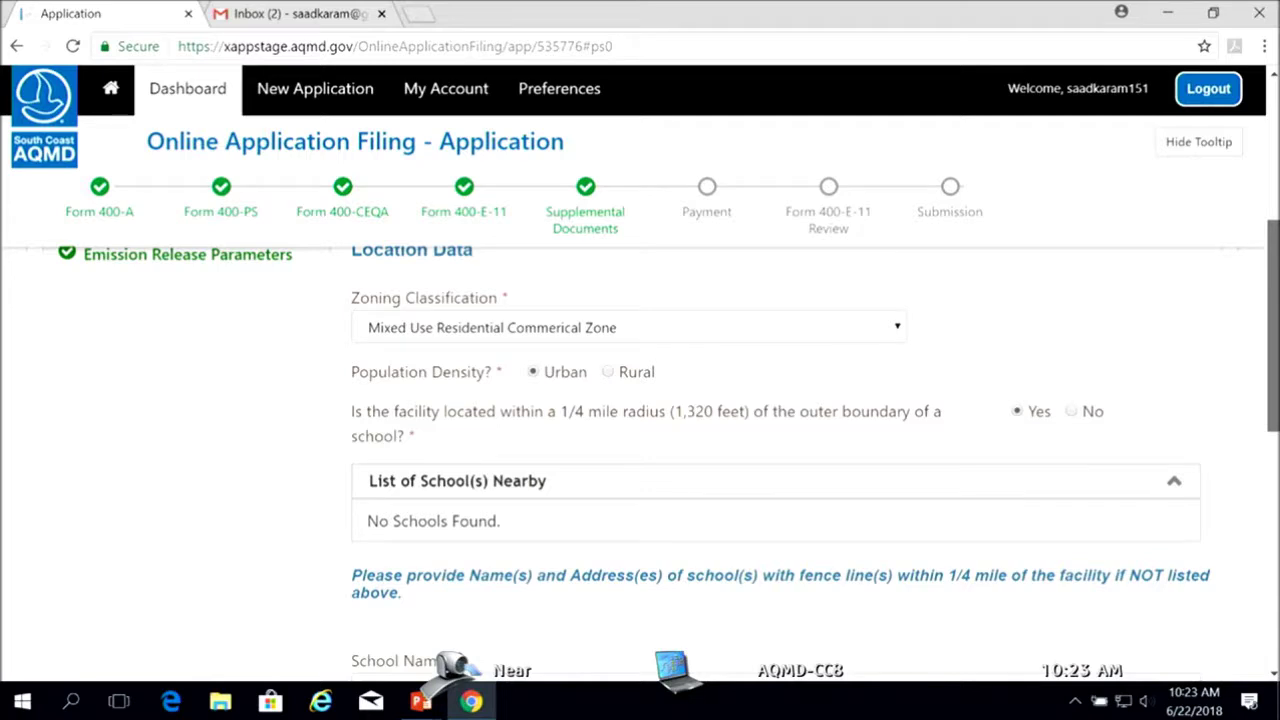
{"action": "scroll", "coordinate": [1273, 390], "scroll_direction": "down", "scroll_amount": 1}
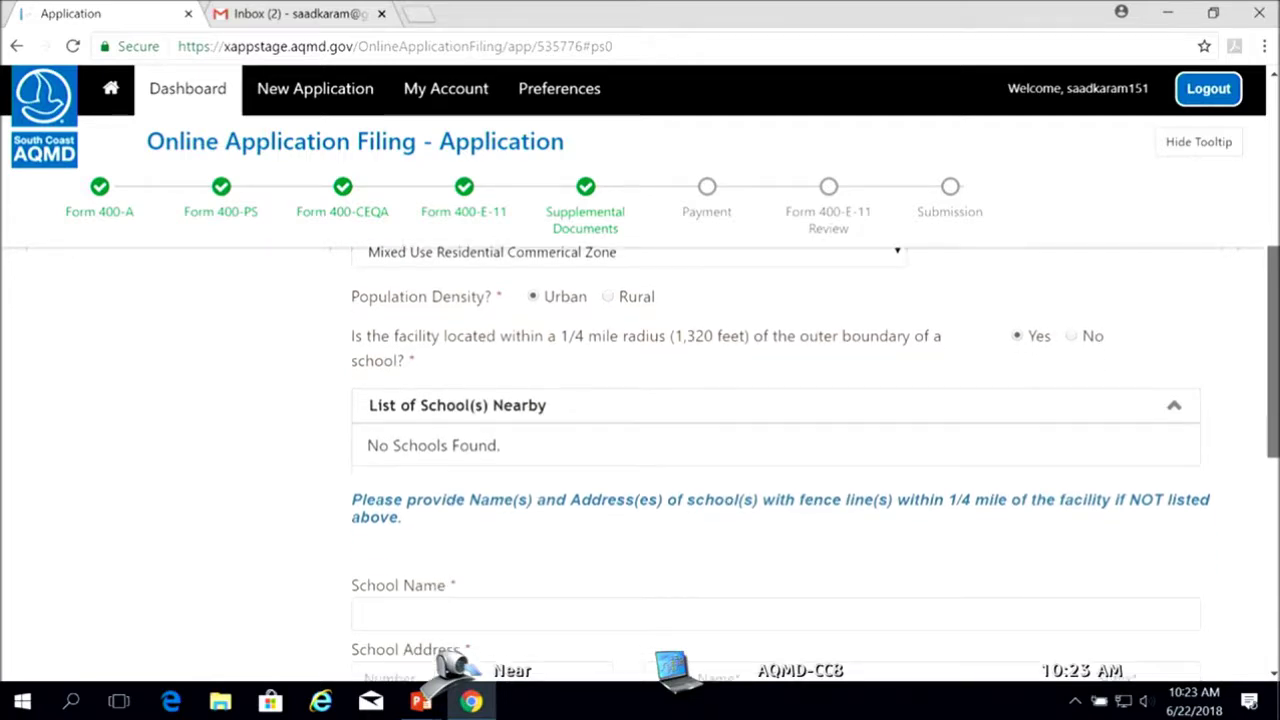
{"action": "scroll", "coordinate": [815, 464], "scroll_direction": "down", "scroll_amount": 1}
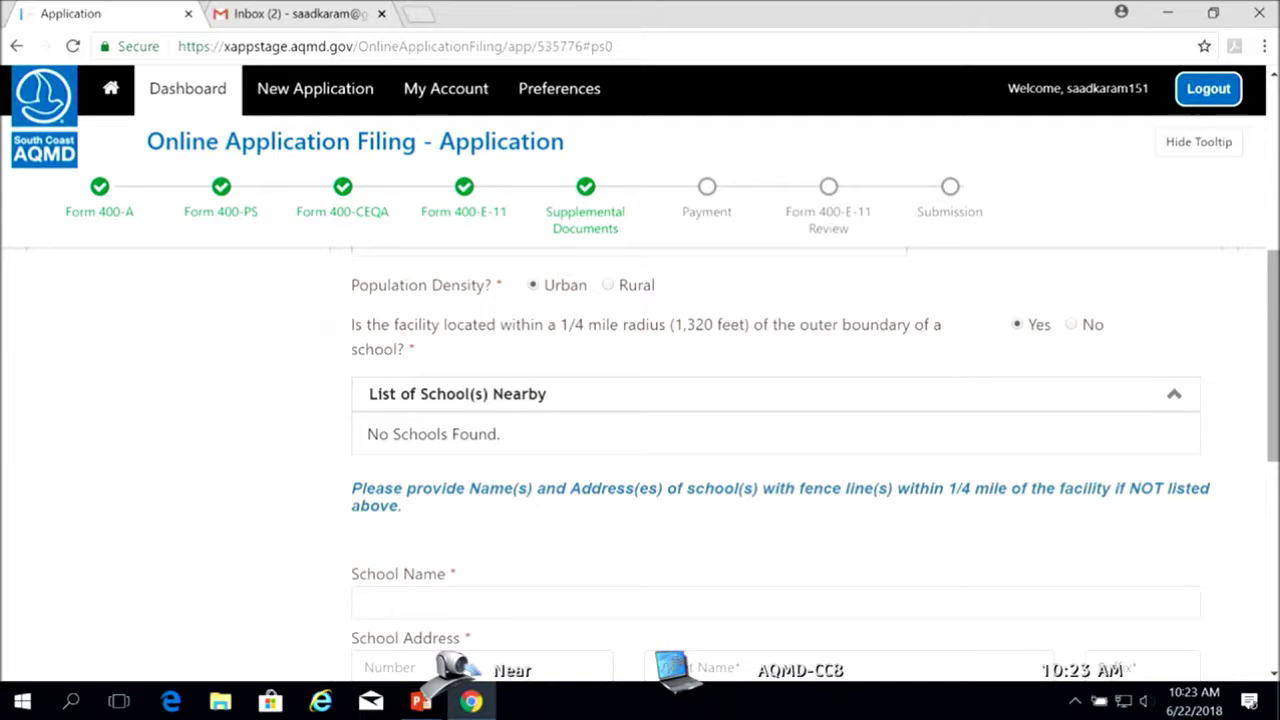
{"action": "scroll", "coordinate": [1273, 430], "scroll_direction": "down", "scroll_amount": 3}
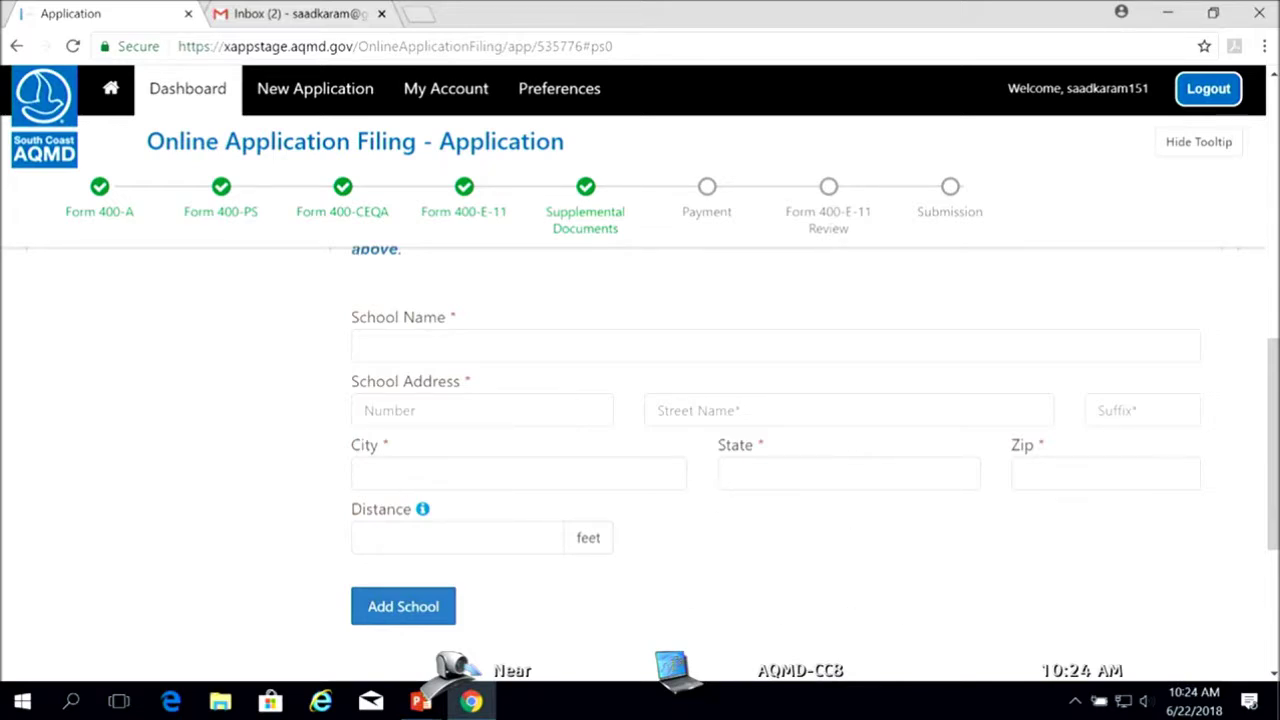
{"action": "left_click_drag", "start_coordinate": [1273, 540], "coordinate": [1274, 531]}
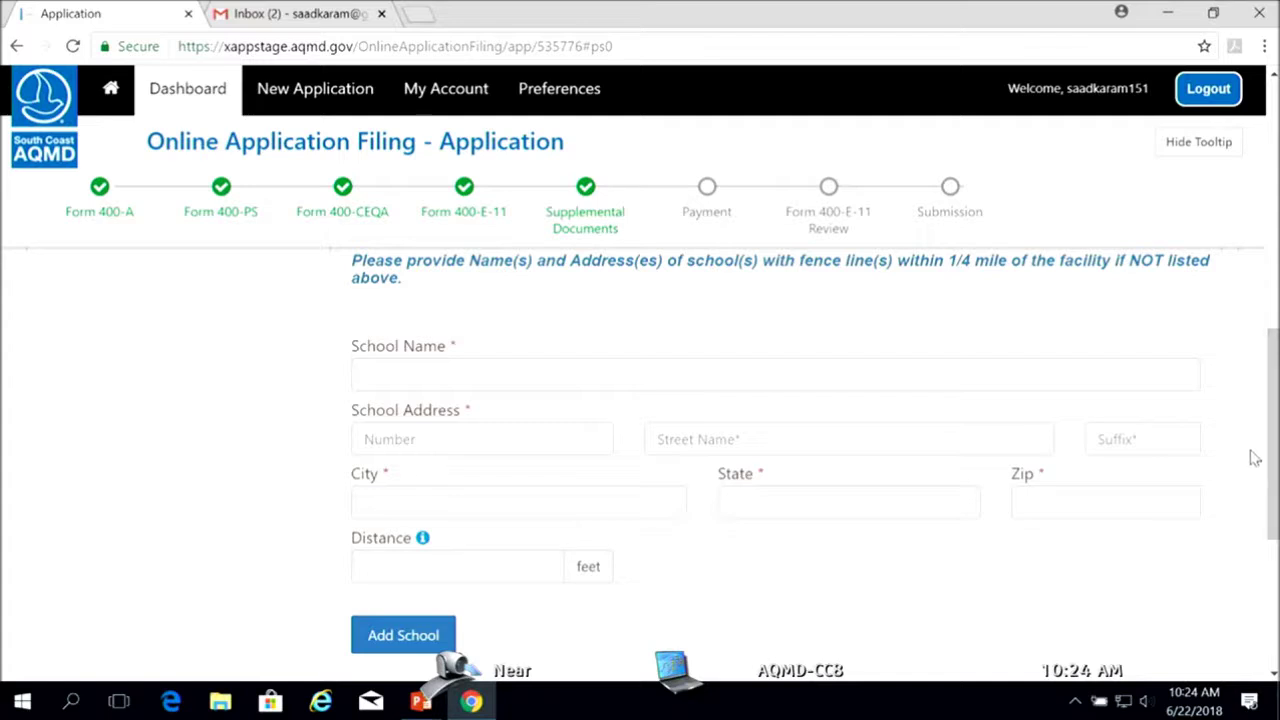
{"action": "left_click_drag", "start_coordinate": [1273, 451], "coordinate": [1270, 392]}
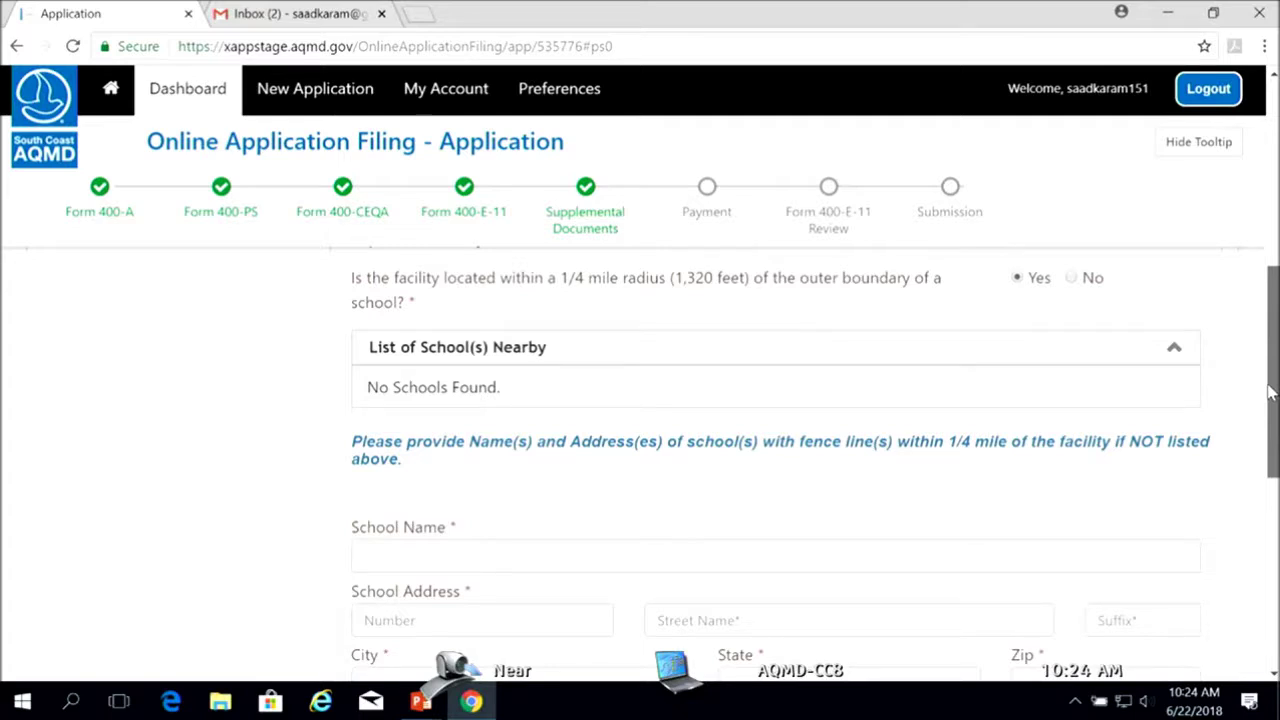
{"action": "left_click_drag", "start_coordinate": [1270, 393], "coordinate": [1270, 390]}
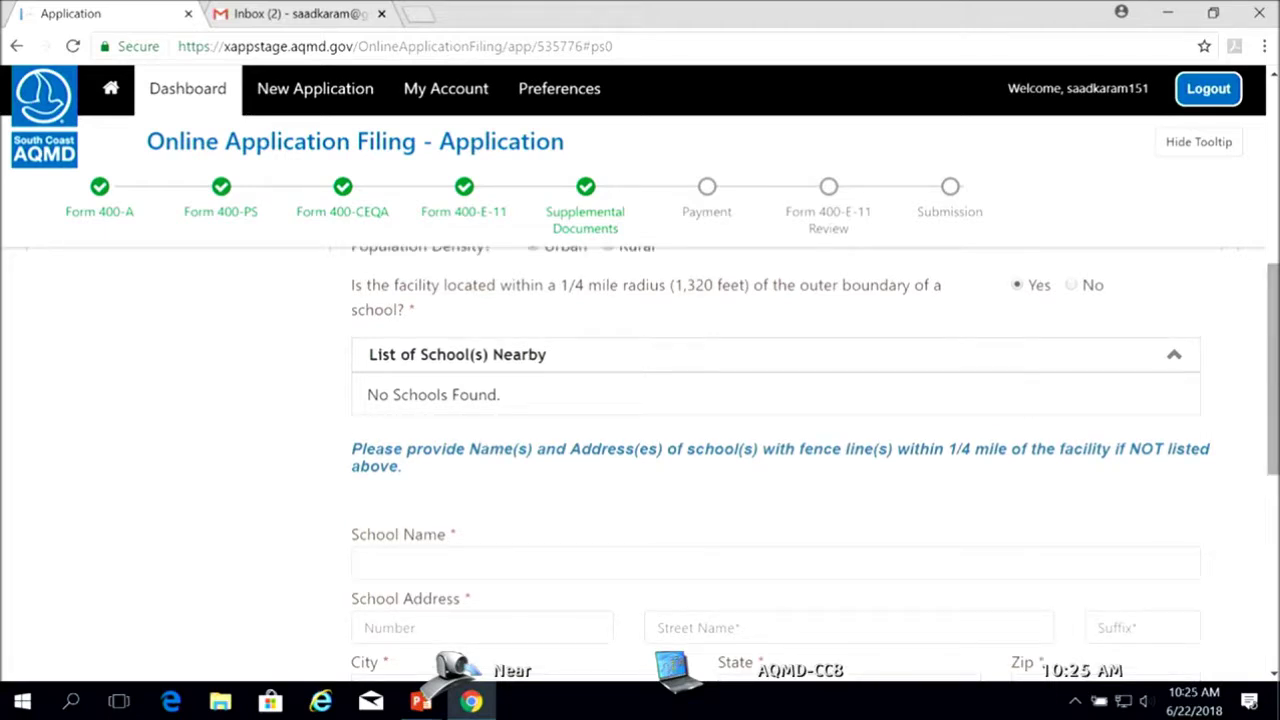
{"action": "left_click_drag", "start_coordinate": [1270, 390], "coordinate": [1274, 337]}
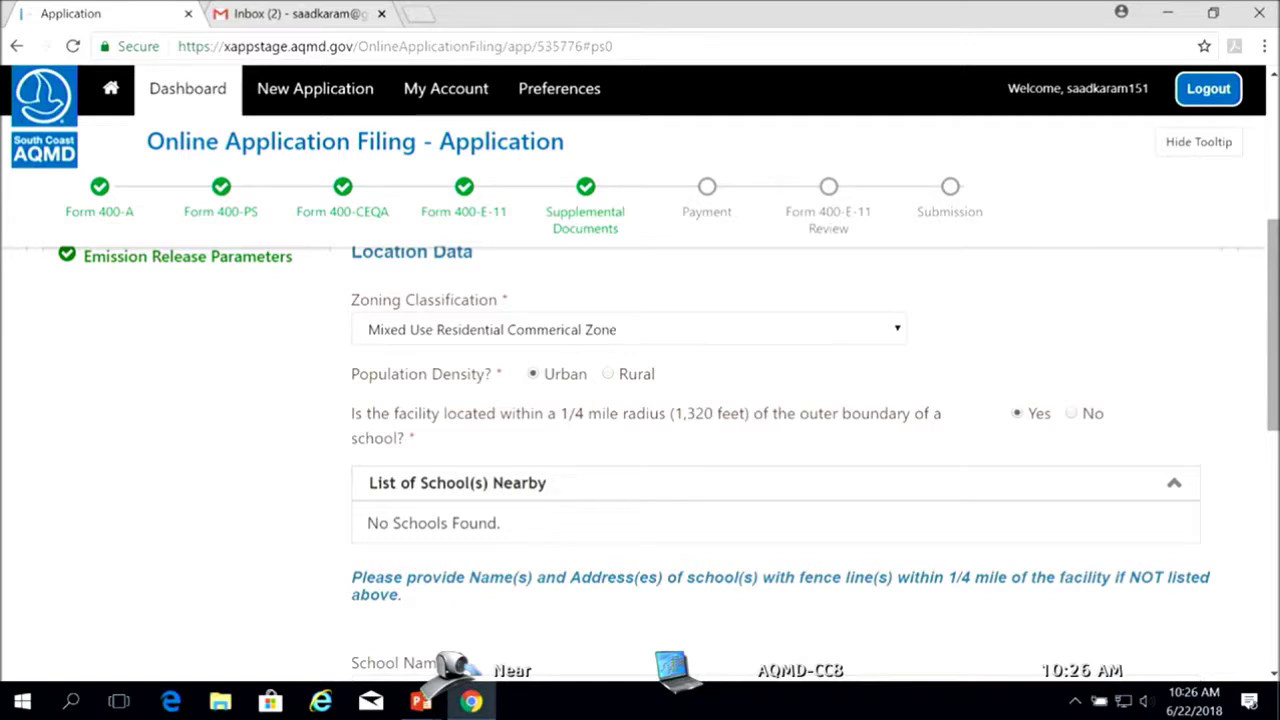
{"action": "left_click", "coordinate": [1076, 414]}
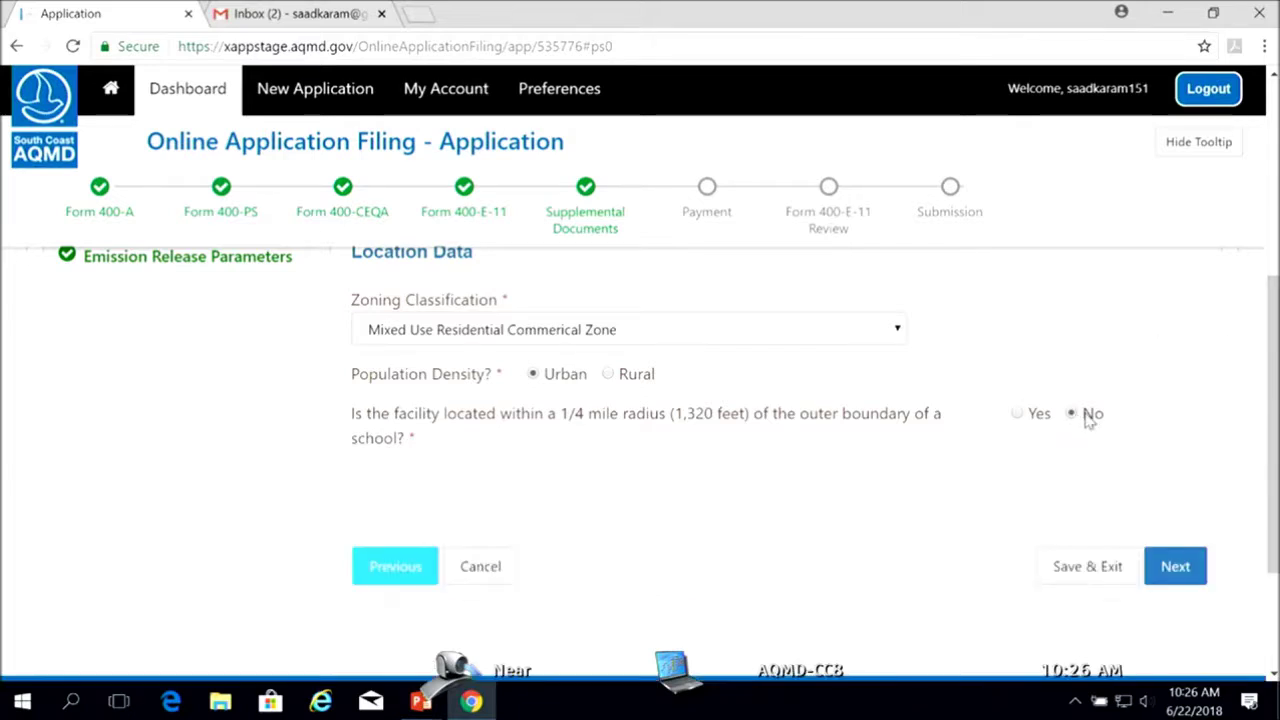
{"action": "left_click", "coordinate": [1172, 568]}
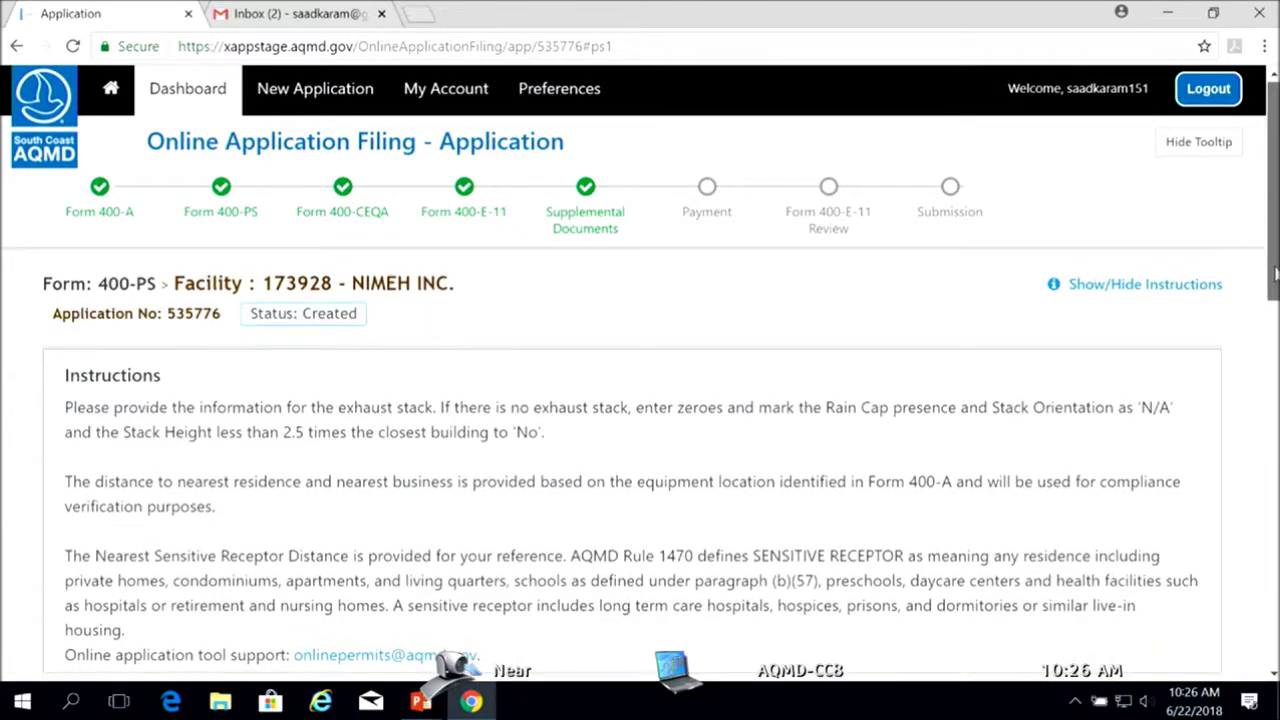
{"action": "scroll", "coordinate": [640, 400], "scroll_direction": "down", "scroll_amount": 1}
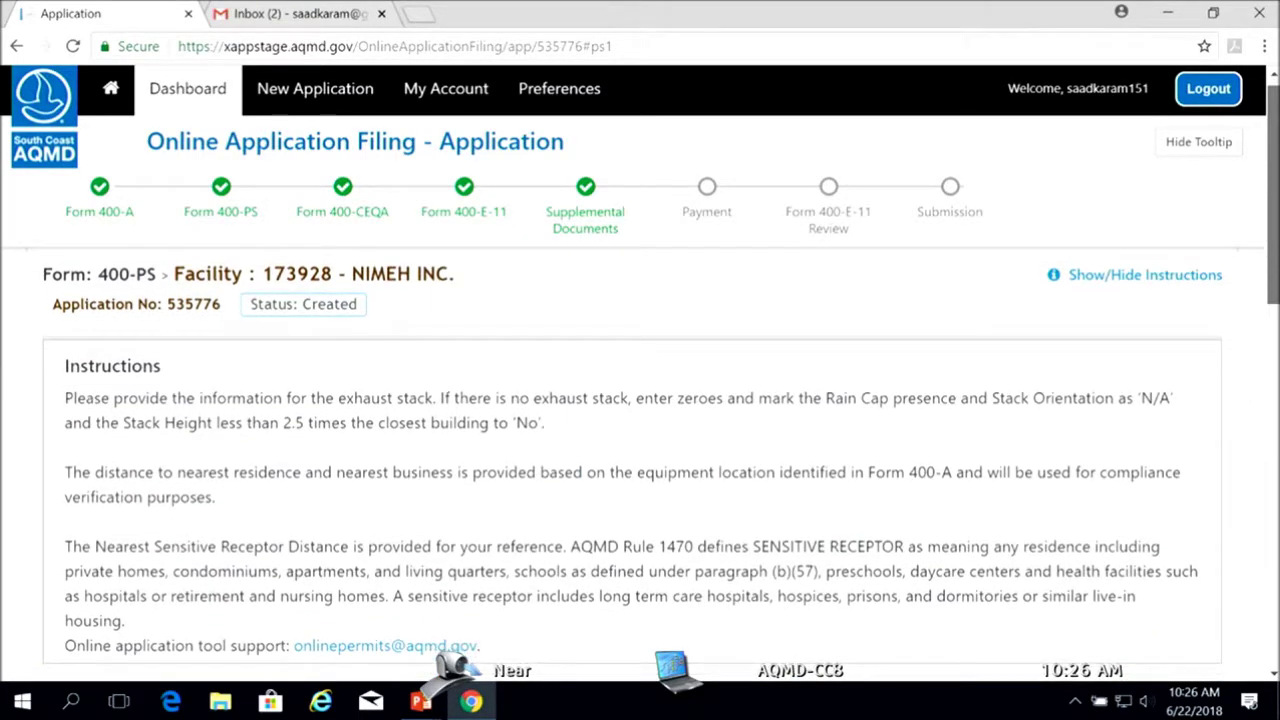
{"action": "scroll", "coordinate": [640, 400], "scroll_direction": "down", "scroll_amount": 3}
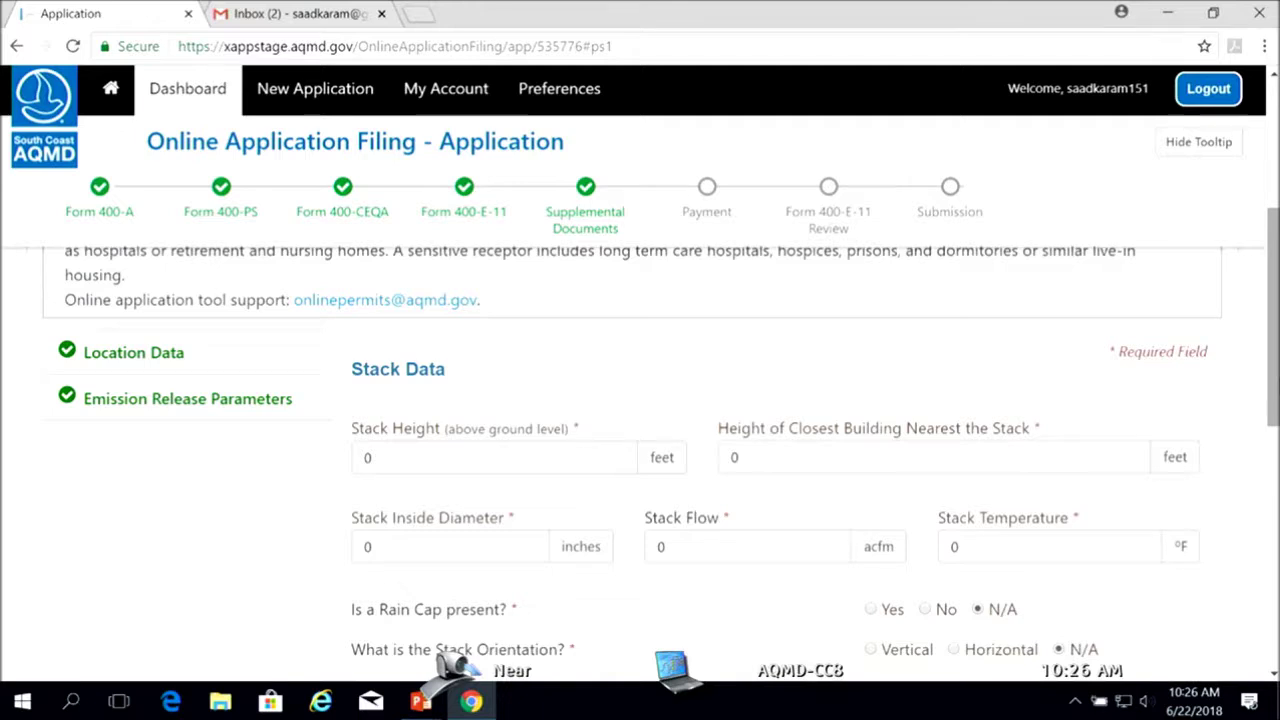
{"action": "scroll", "coordinate": [1276, 425], "scroll_direction": "down", "scroll_amount": 1}
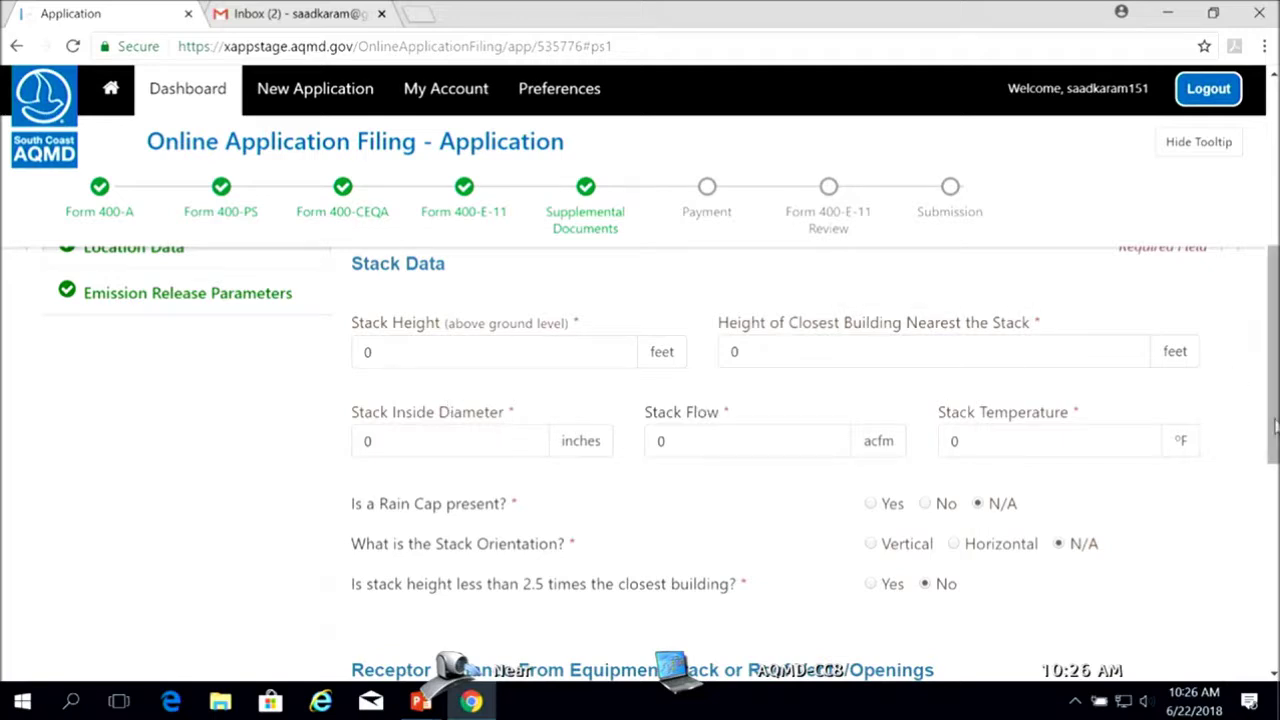
{"action": "scroll", "coordinate": [663, 463], "scroll_direction": "down", "scroll_amount": 2}
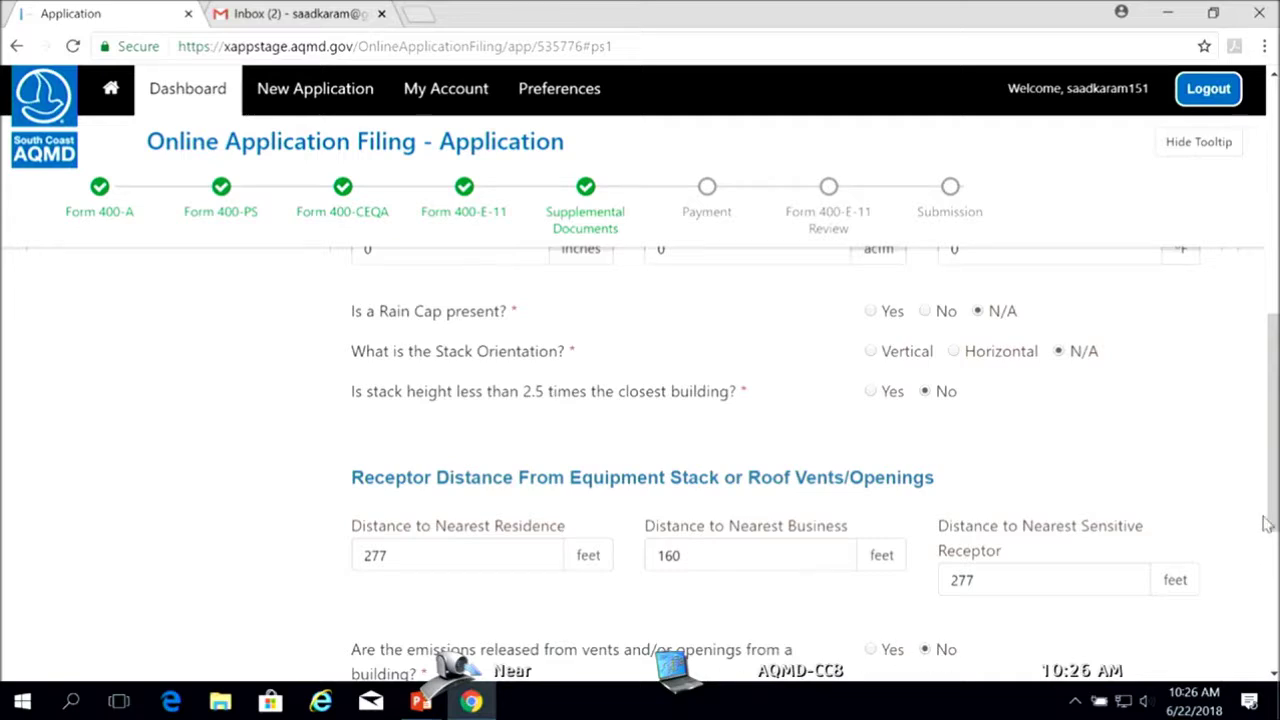
{"action": "scroll", "coordinate": [1262, 530], "scroll_direction": "down", "scroll_amount": 1}
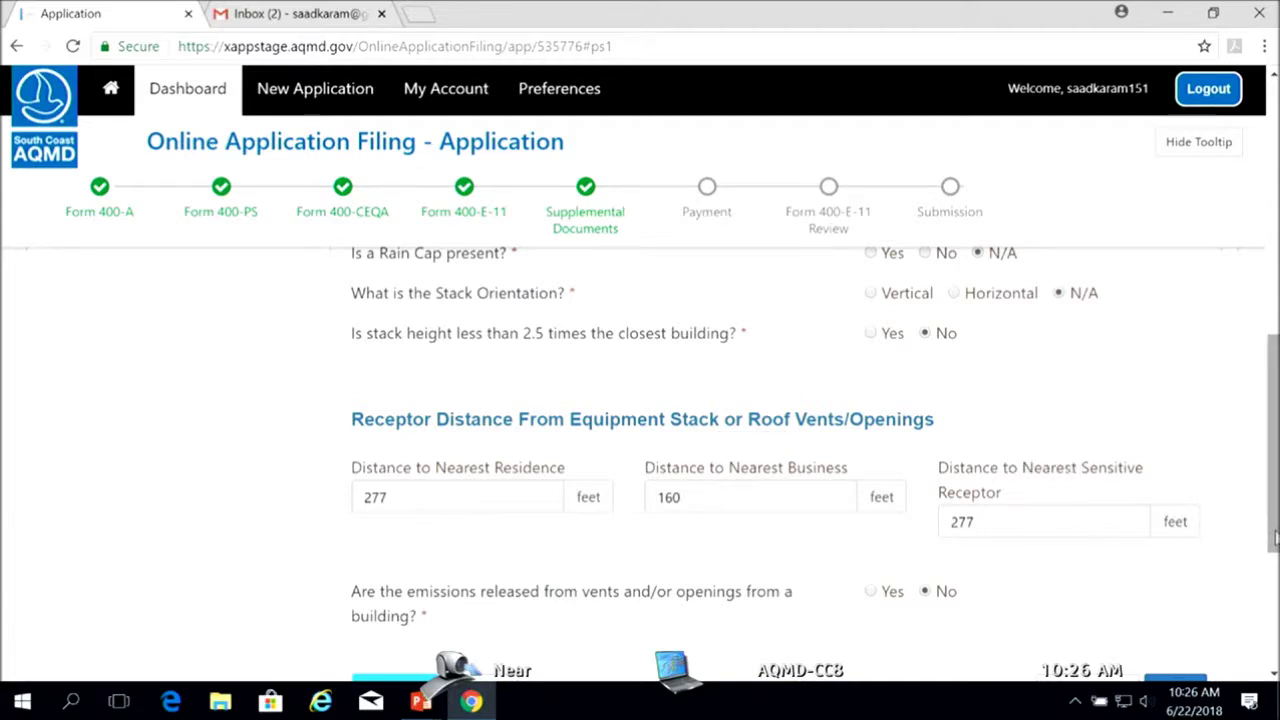
{"action": "left_click_drag", "start_coordinate": [1275, 536], "coordinate": [1275, 574]}
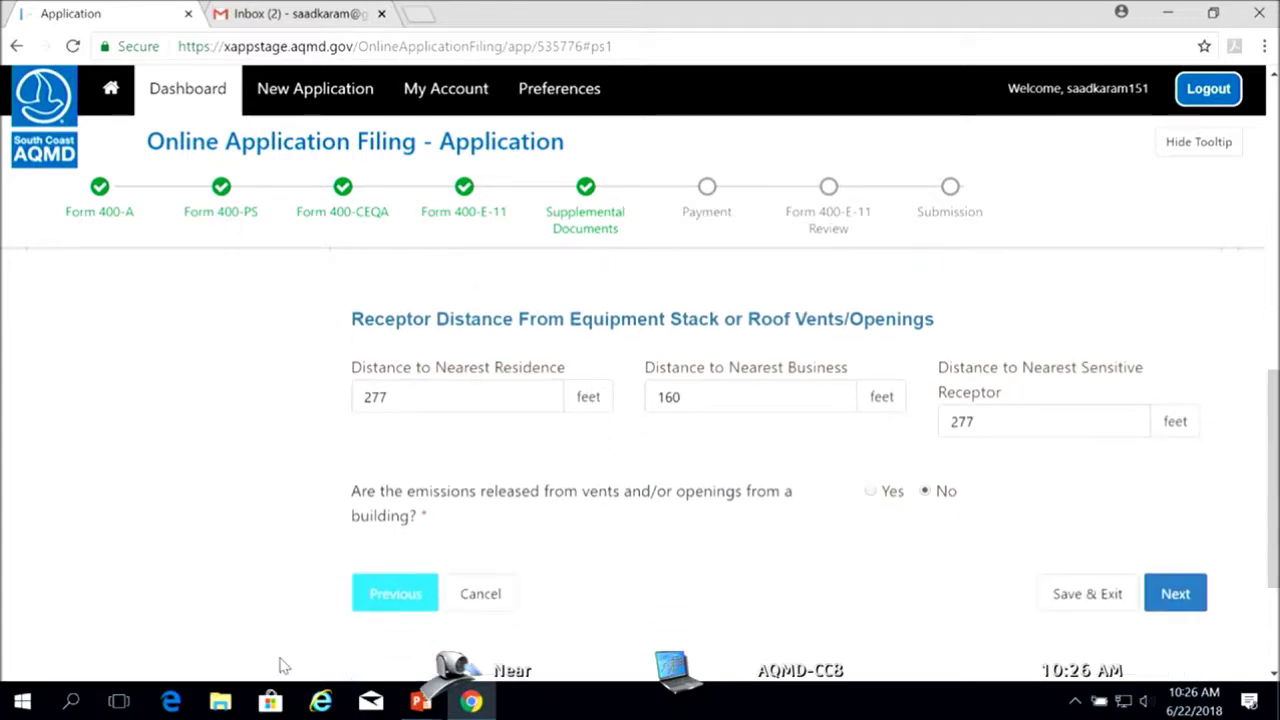
{"action": "left_click", "coordinate": [1166, 600]}
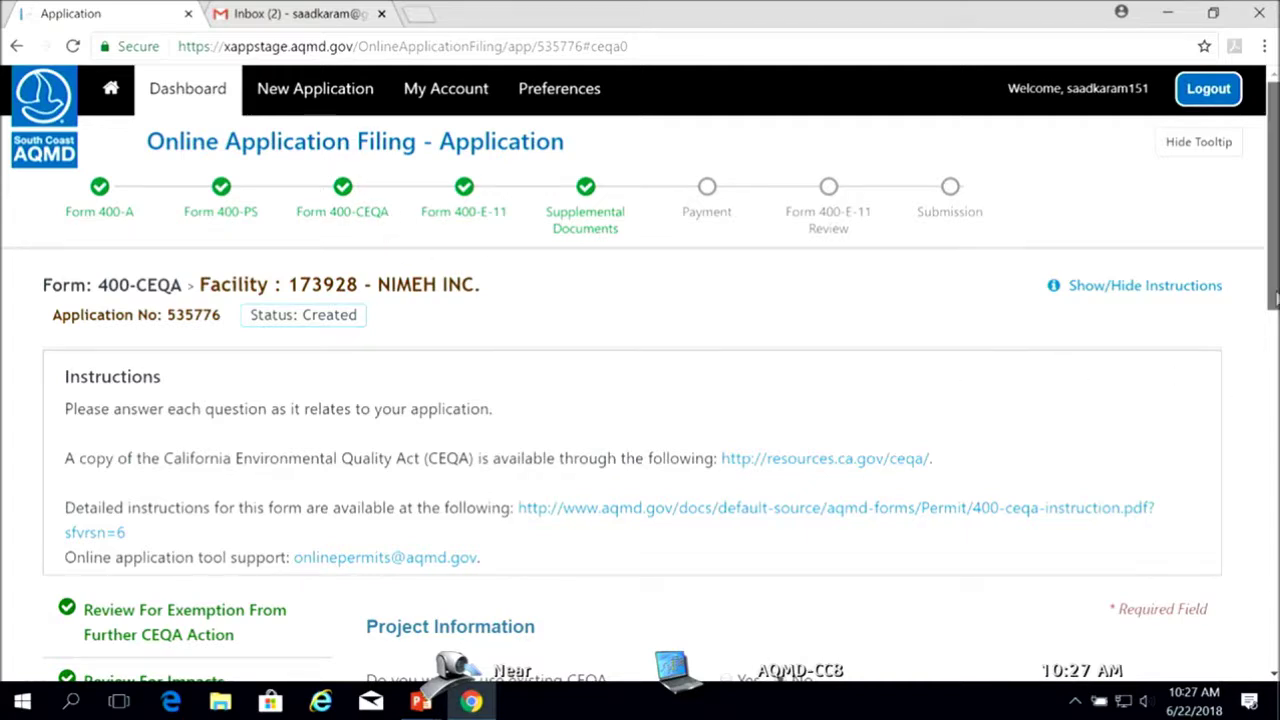
Review the Form 400-CEQA Project Information questions, all answered No, and save them
{"action": "scroll", "coordinate": [1273, 300], "scroll_direction": "down", "scroll_amount": 1}
{"action": "scroll", "coordinate": [1273, 340], "scroll_direction": "down", "scroll_amount": 1}
{"action": "scroll", "coordinate": [1273, 340], "scroll_direction": "down", "scroll_amount": 1}
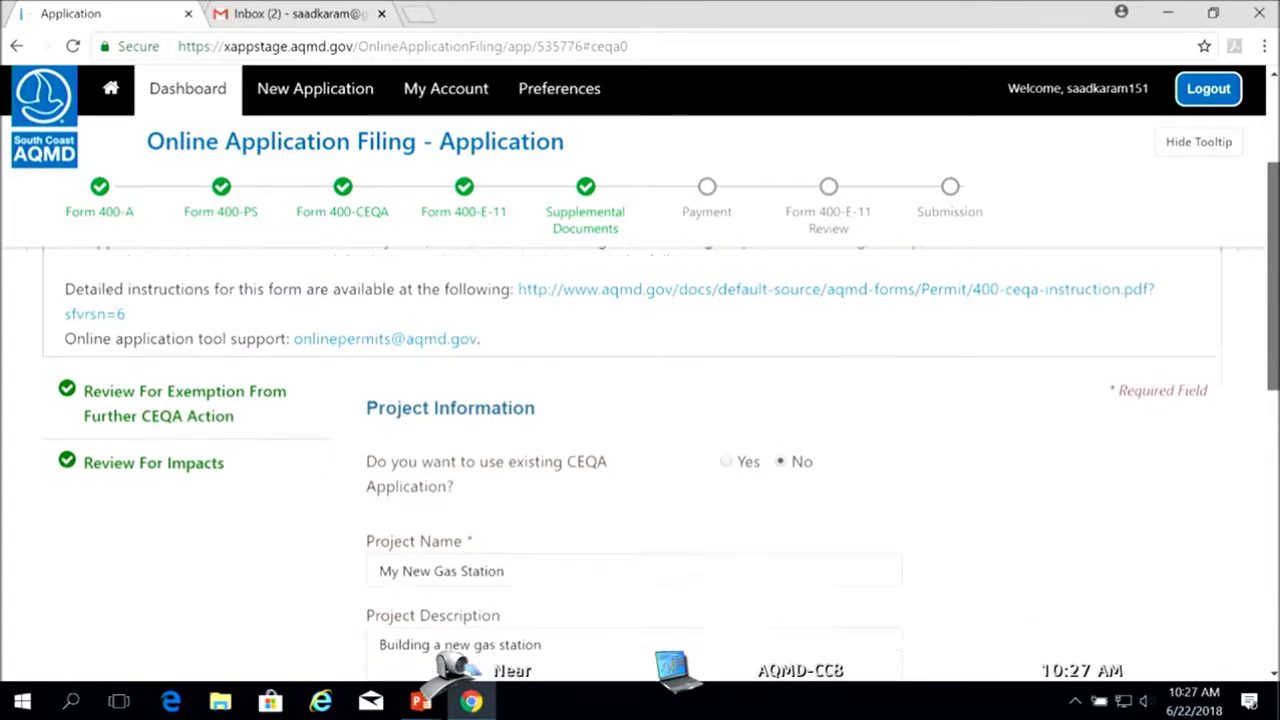
{"action": "scroll", "coordinate": [660, 440], "scroll_direction": "down", "scroll_amount": 1}
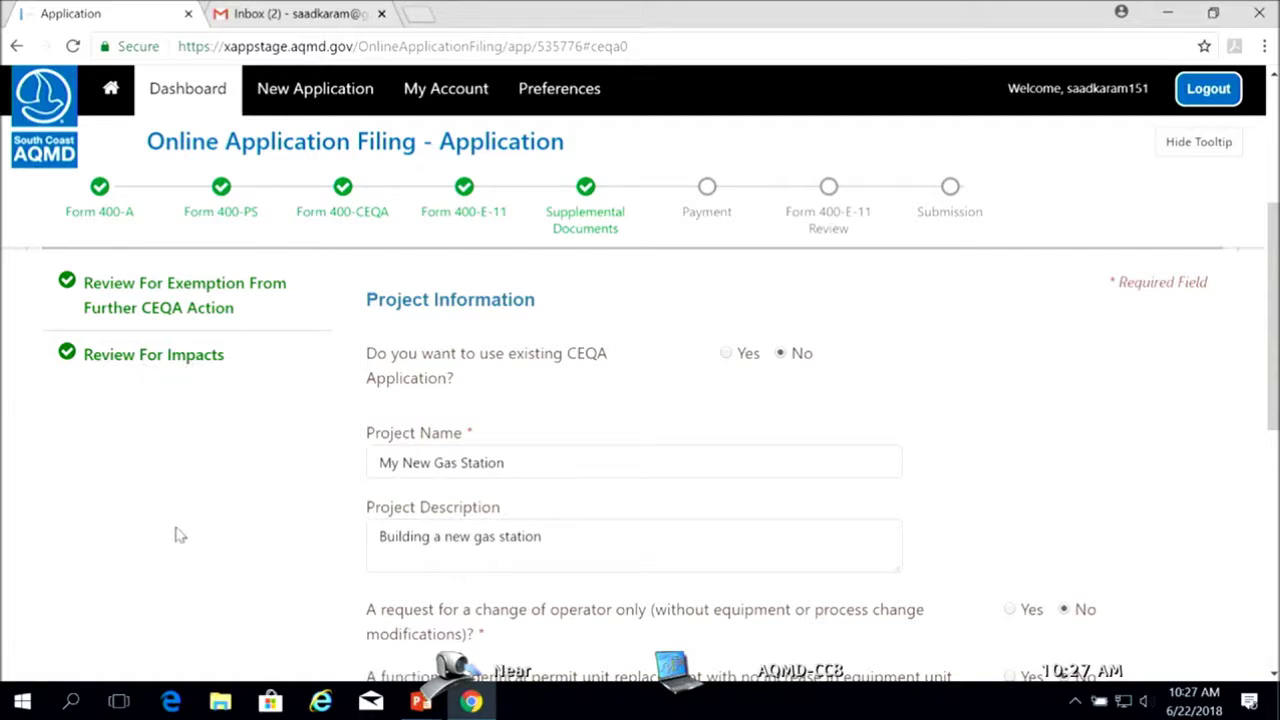
{"action": "left_click_drag", "start_coordinate": [1276, 326], "coordinate": [1275, 436]}
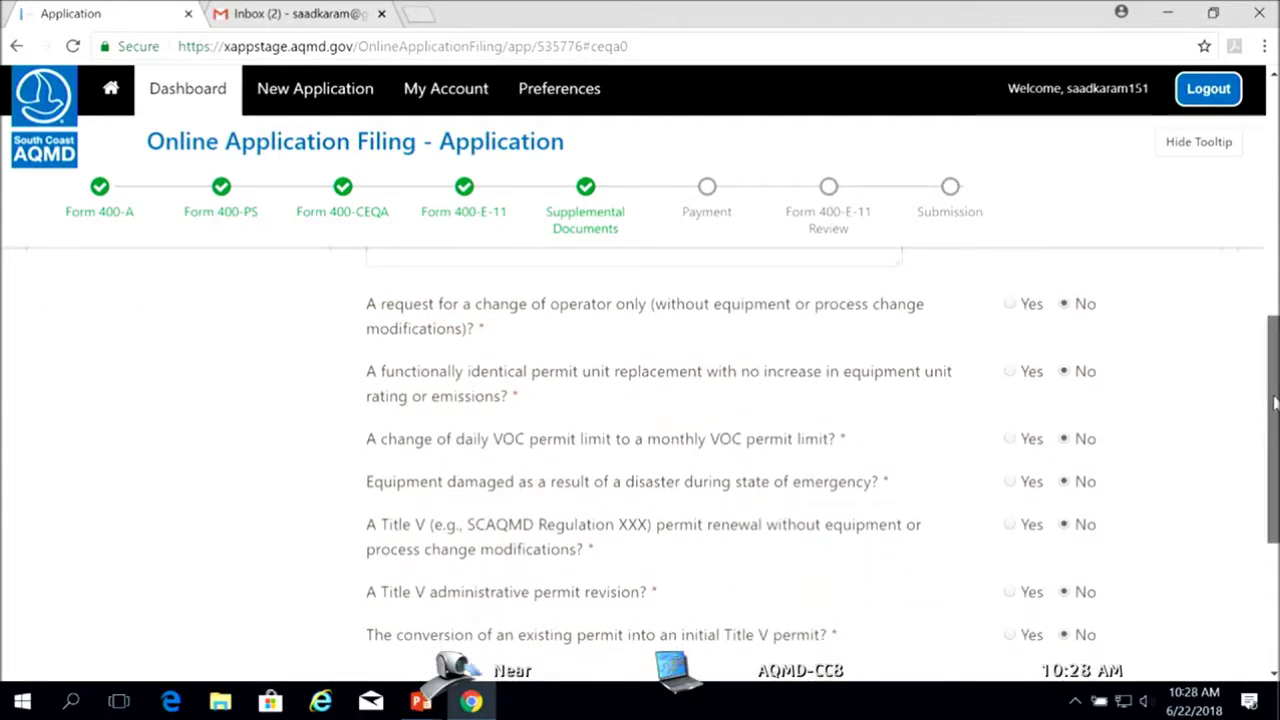
{"action": "left_click_drag", "start_coordinate": [1272, 430], "coordinate": [1273, 436]}
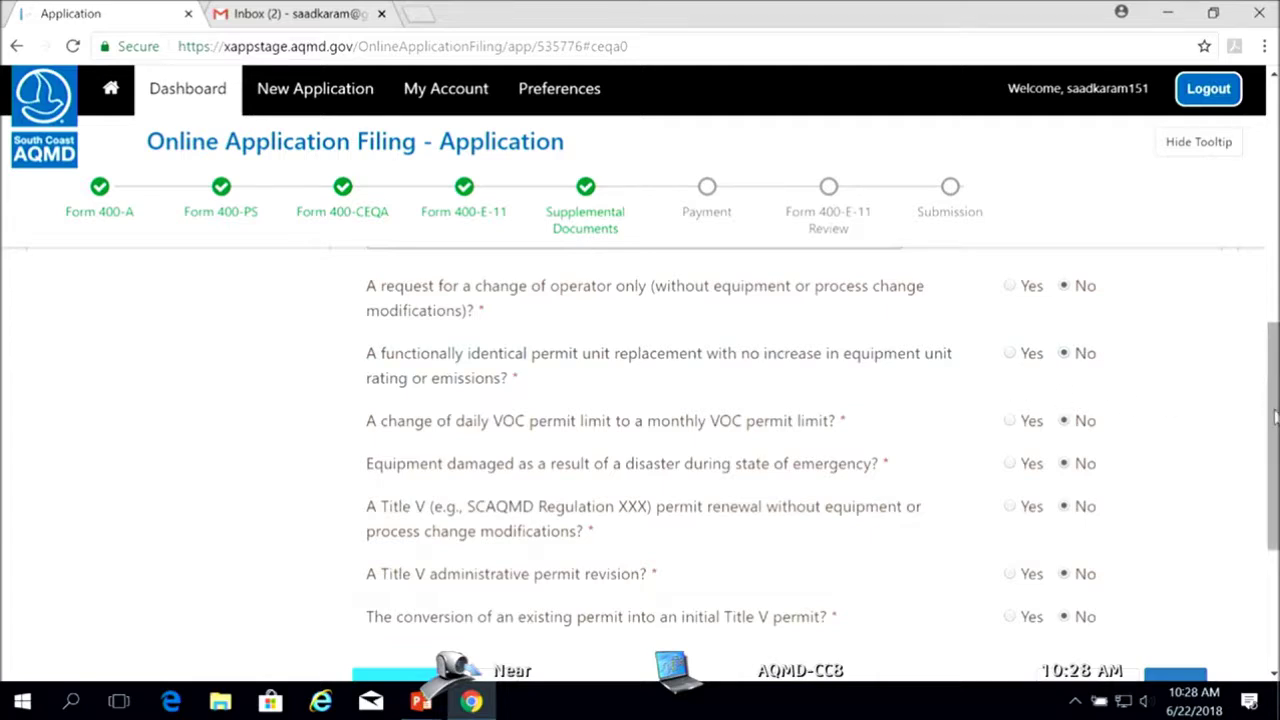
{"action": "scroll", "coordinate": [1275, 418], "scroll_direction": "down", "scroll_amount": 1}
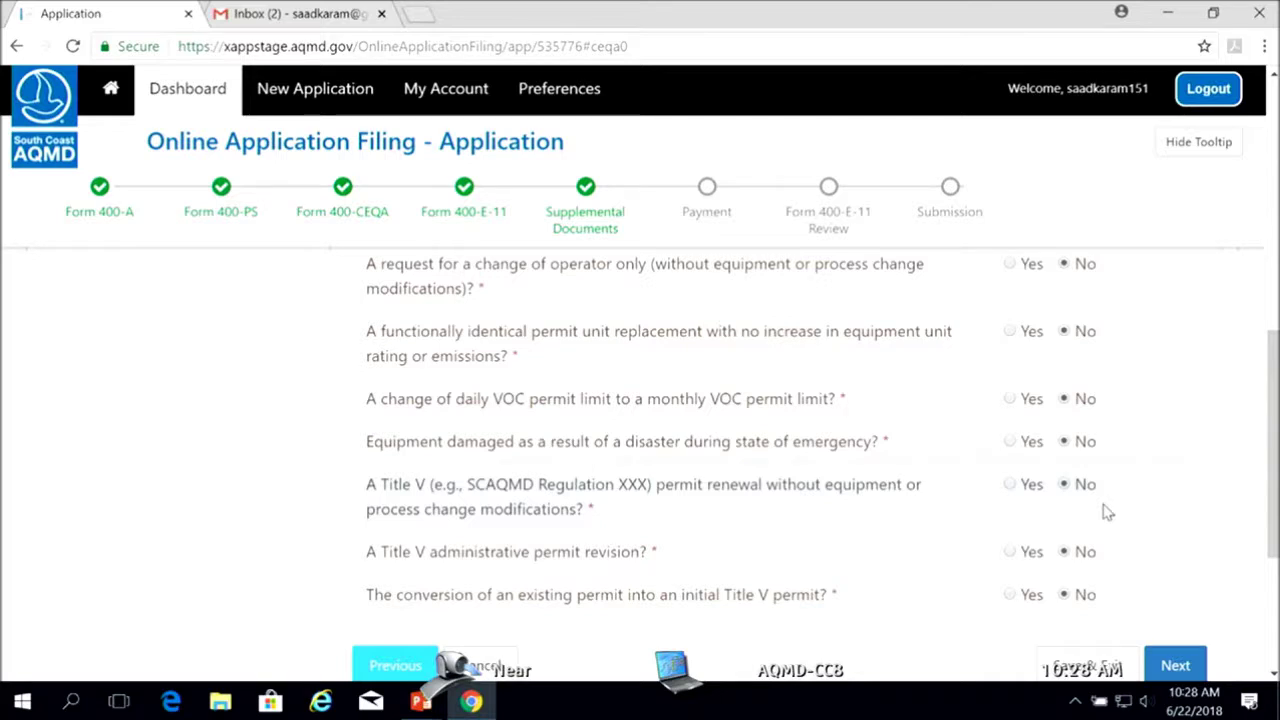
{"action": "left_click", "coordinate": [1177, 670]}
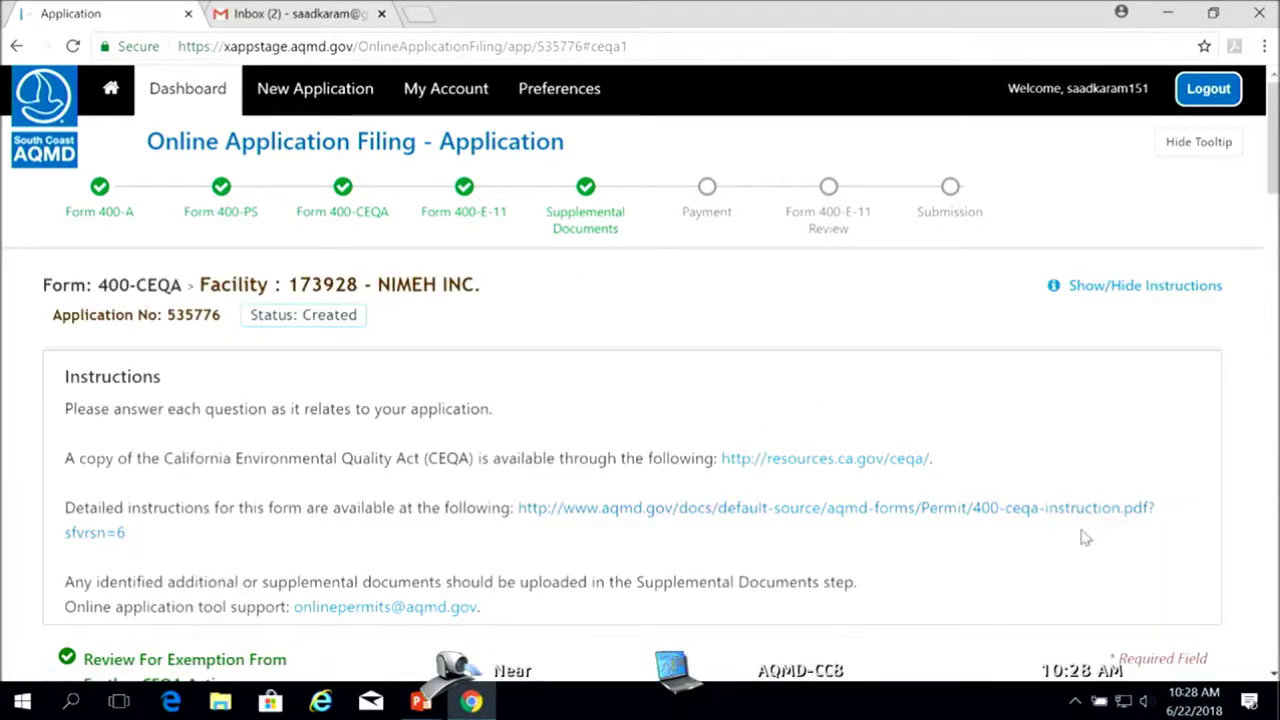
Review the CEQA Review For Impacts questions, all answered No, and save them
{"action": "left_click_drag", "start_coordinate": [1273, 175], "coordinate": [1273, 255]}
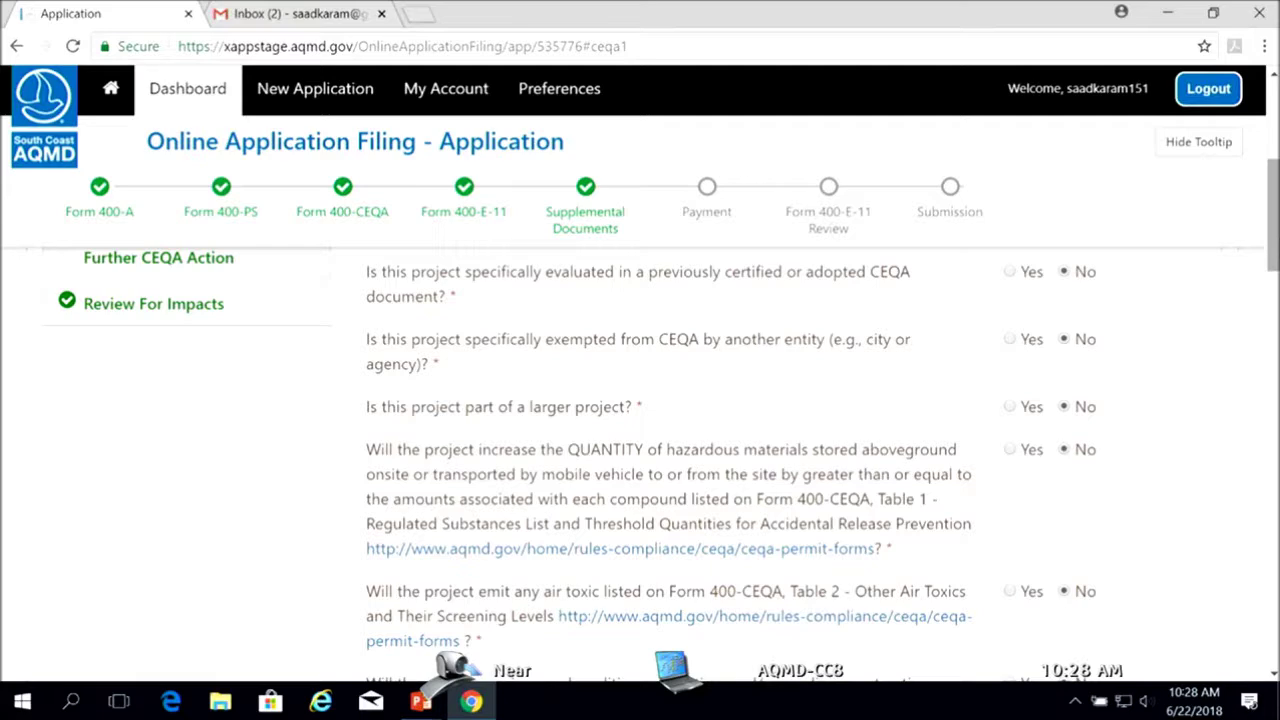
{"action": "left_click_drag", "start_coordinate": [1273, 233], "coordinate": [1277, 404]}
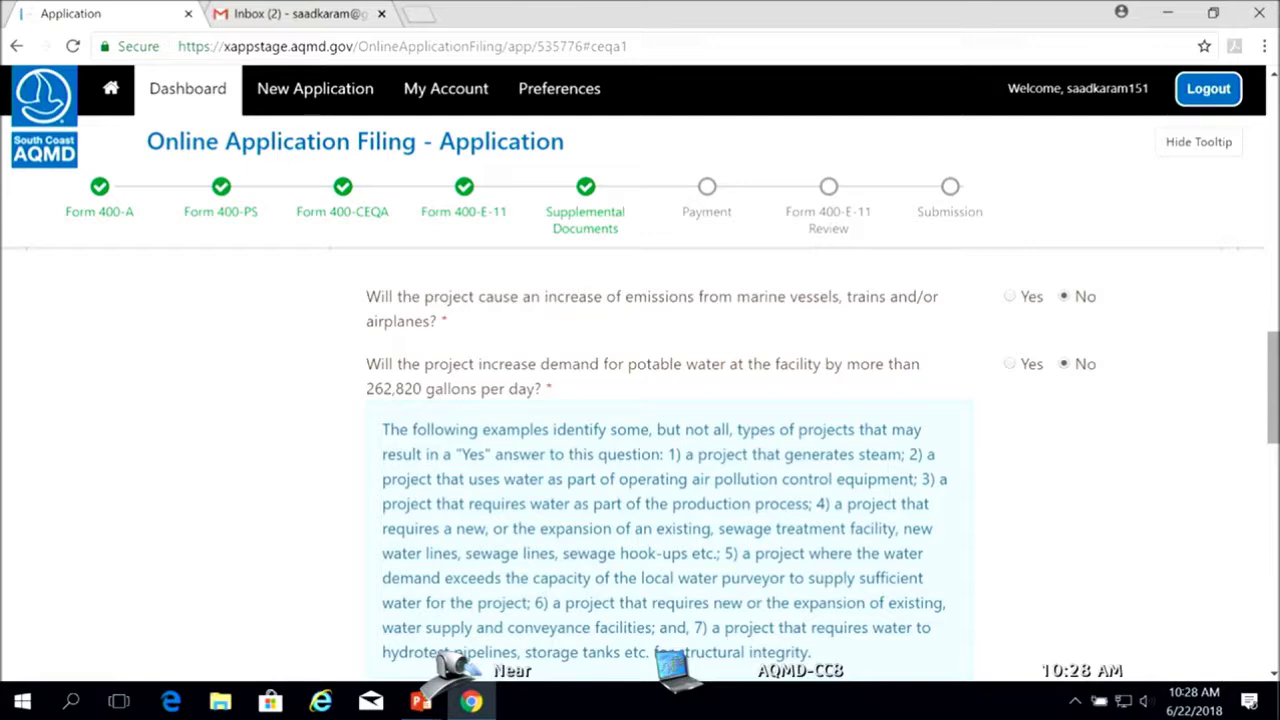
{"action": "left_click_drag", "start_coordinate": [1274, 423], "coordinate": [1274, 612]}
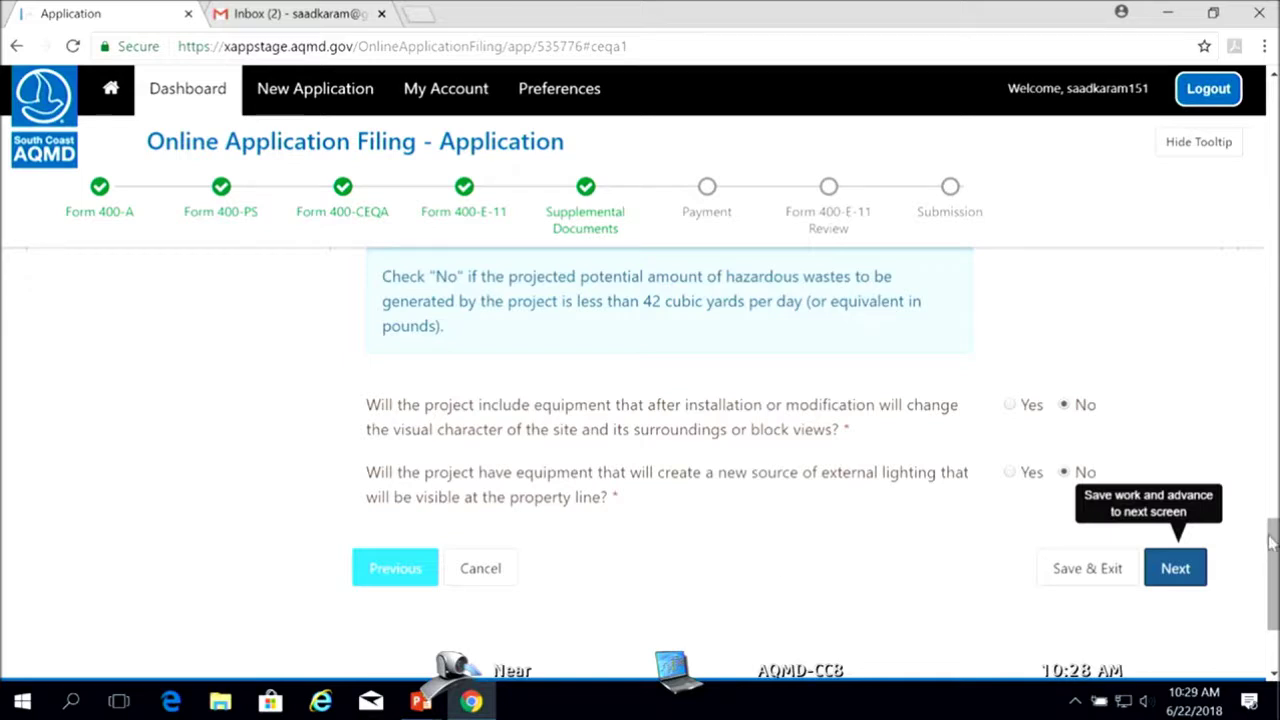
{"action": "left_click_drag", "start_coordinate": [1275, 545], "coordinate": [1275, 524]}
{"action": "scroll", "coordinate": [1171, 514], "scroll_direction": "down", "scroll_amount": 3}
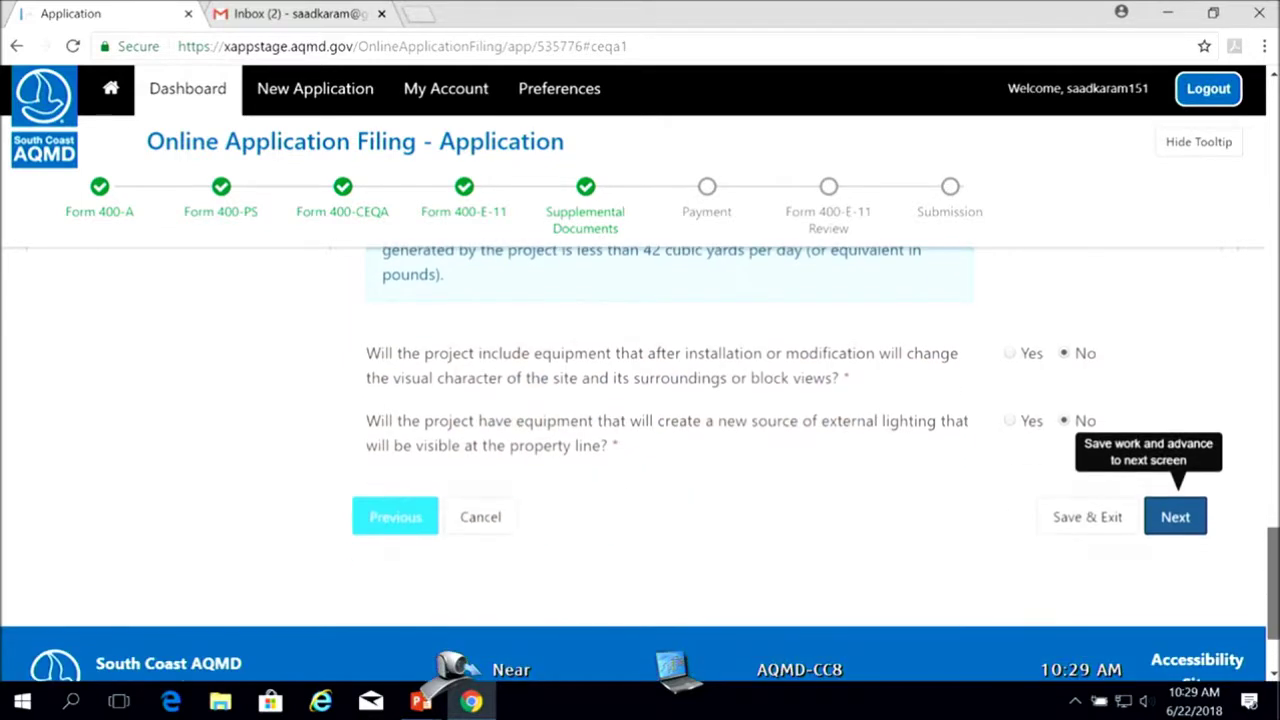
{"action": "left_click", "coordinate": [1176, 517]}
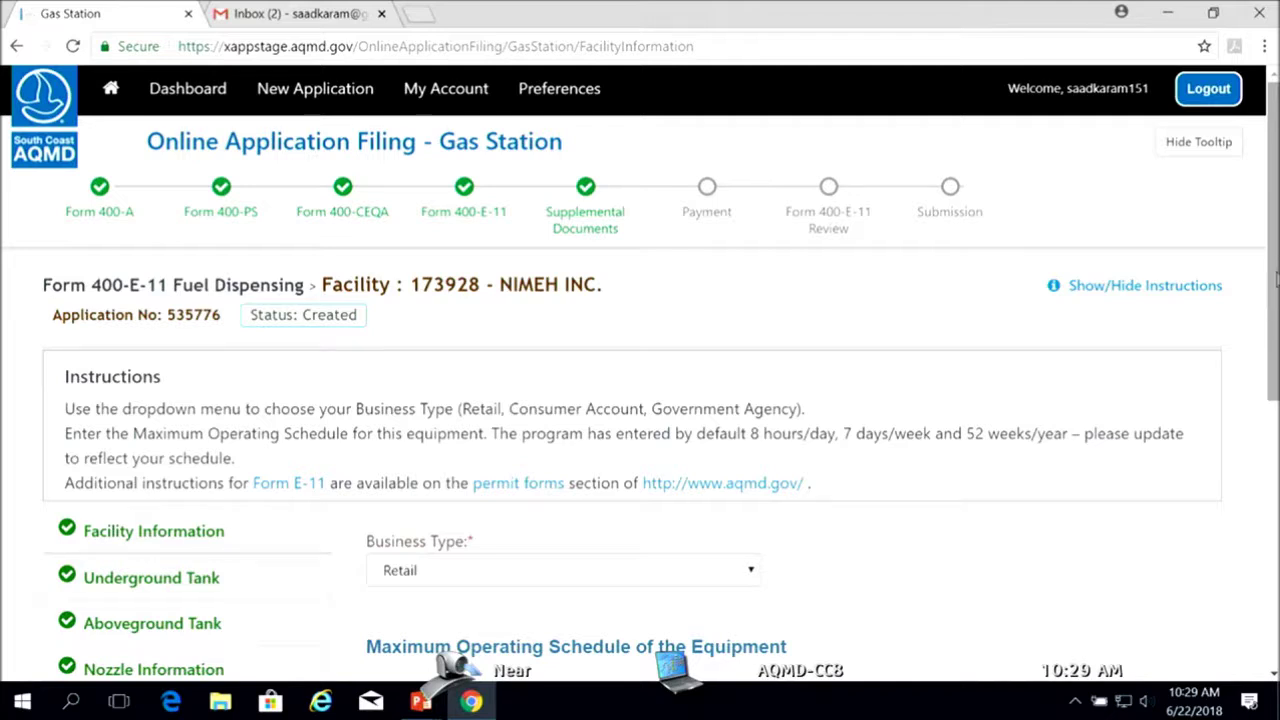
Keep Retail business type with a 24 hours/day, 7 days/week, 52 weeks/year schedule and save
{"action": "left_click_drag", "start_coordinate": [1275, 284], "coordinate": [1275, 285]}
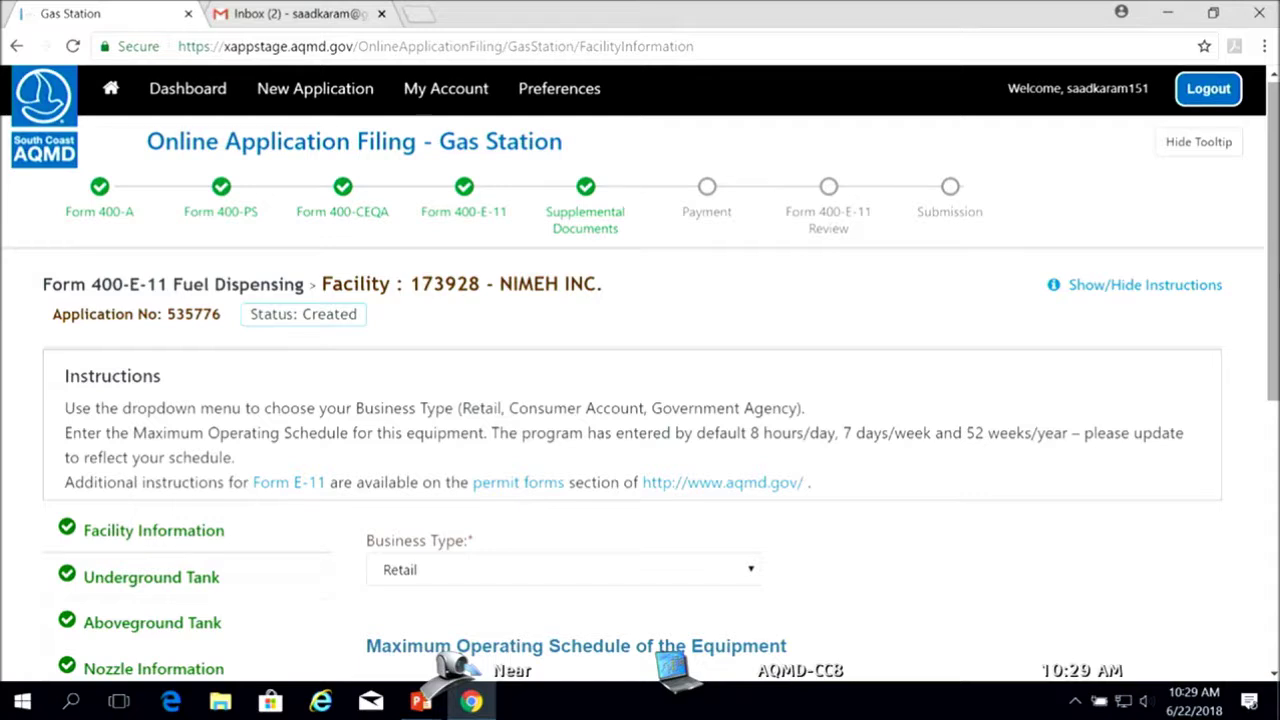
{"action": "scroll", "coordinate": [640, 400], "scroll_direction": "down", "scroll_amount": 1}
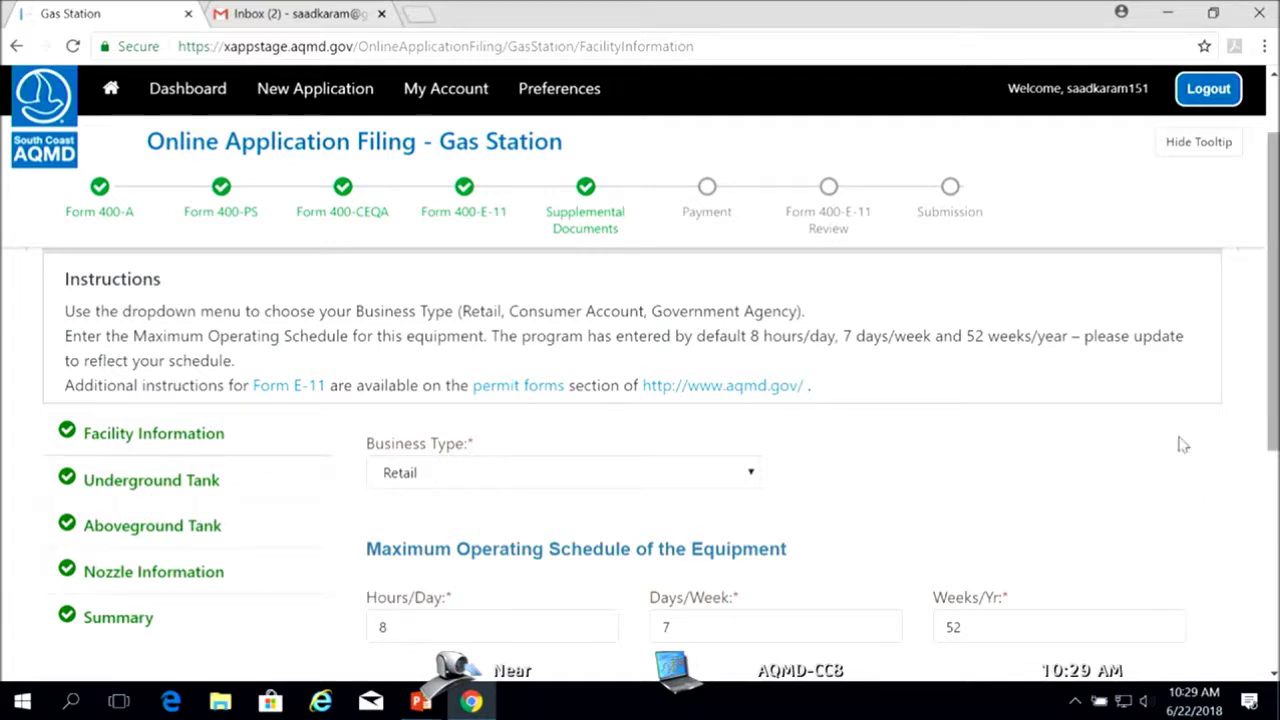
{"action": "left_click", "coordinate": [752, 480]}
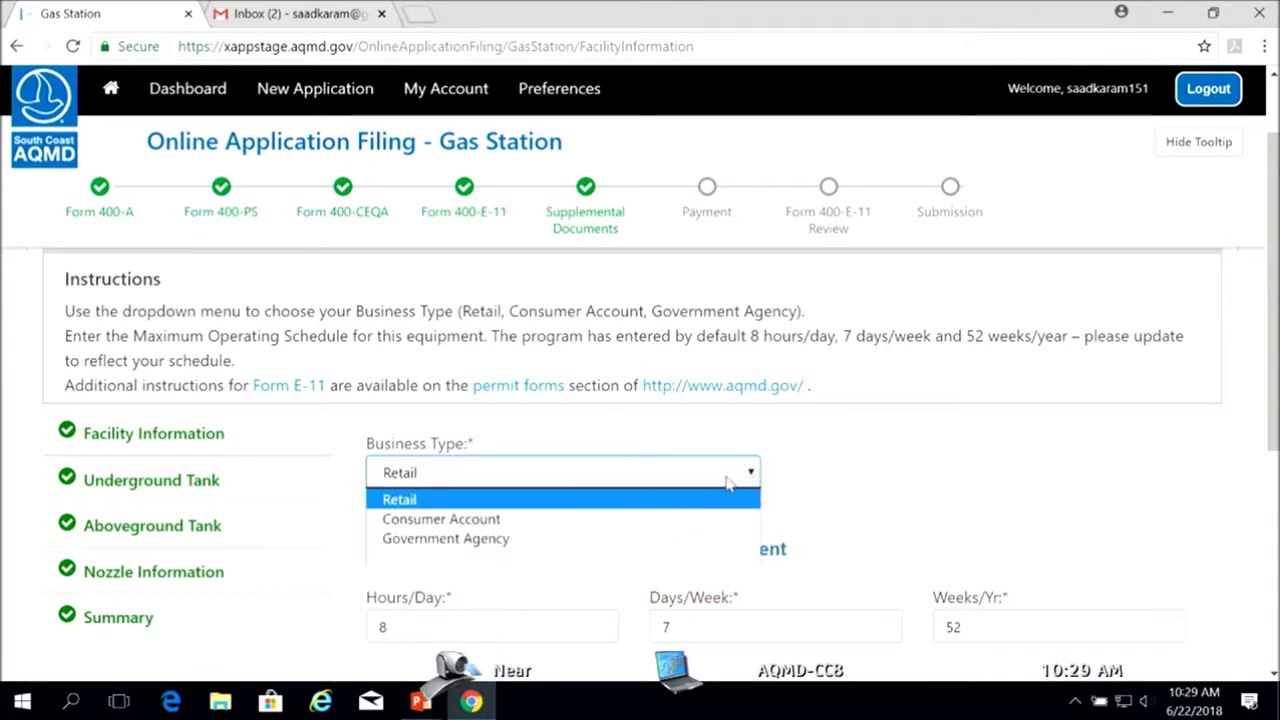
{"action": "left_click", "coordinate": [752, 476]}
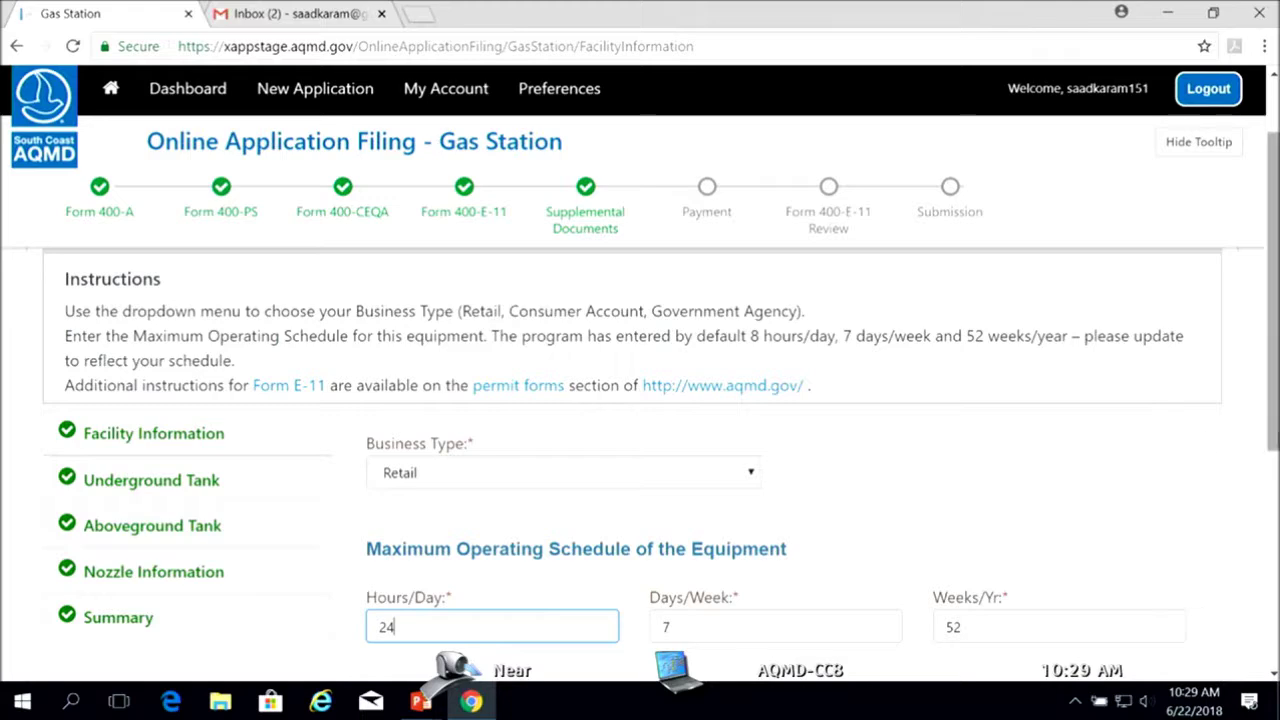
{"action": "scroll", "coordinate": [1274, 445], "scroll_direction": "down", "scroll_amount": 1}
{"action": "scroll", "coordinate": [1274, 465], "scroll_direction": "down", "scroll_amount": 2}
{"action": "left_click", "coordinate": [1185, 638]}
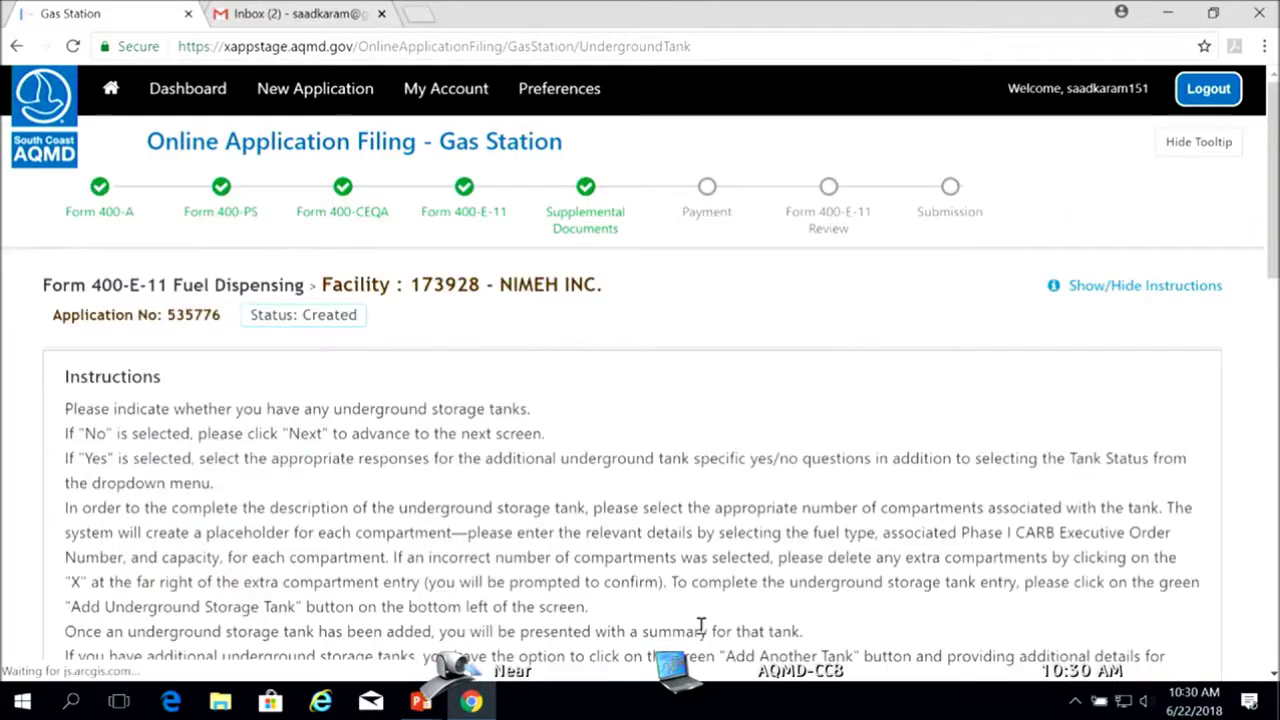
Scroll past the listed 12000-gallon gasoline tanks and add another underground storage tank
{"action": "scroll", "coordinate": [1270, 280], "scroll_direction": "down", "scroll_amount": 2}
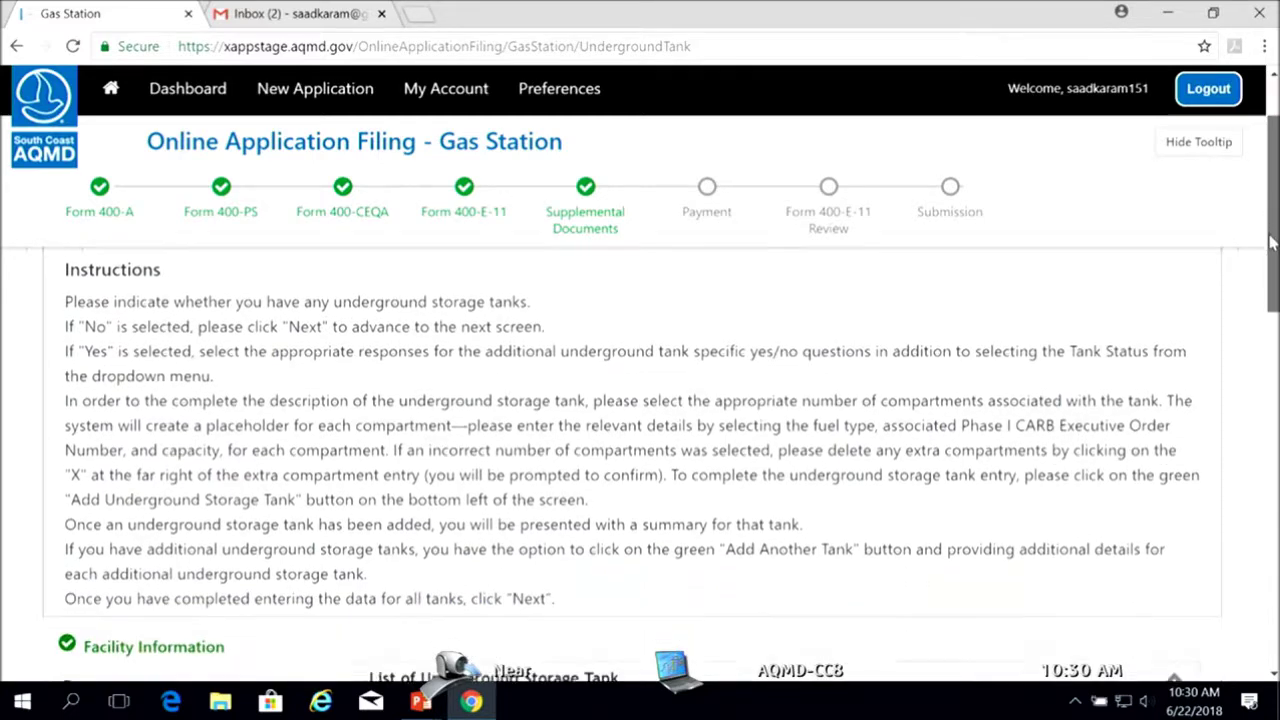
{"action": "left_click_drag", "start_coordinate": [1270, 280], "coordinate": [1268, 329]}
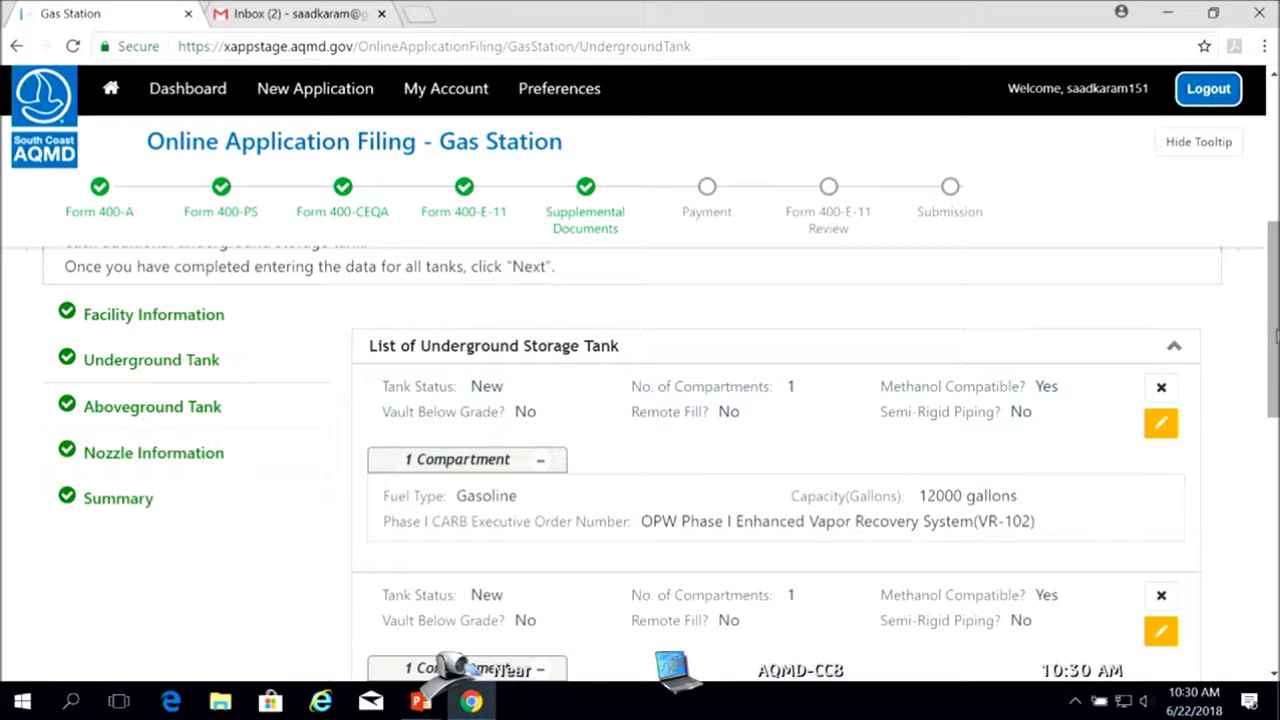
{"action": "left_click_drag", "start_coordinate": [1275, 340], "coordinate": [1194, 526]}
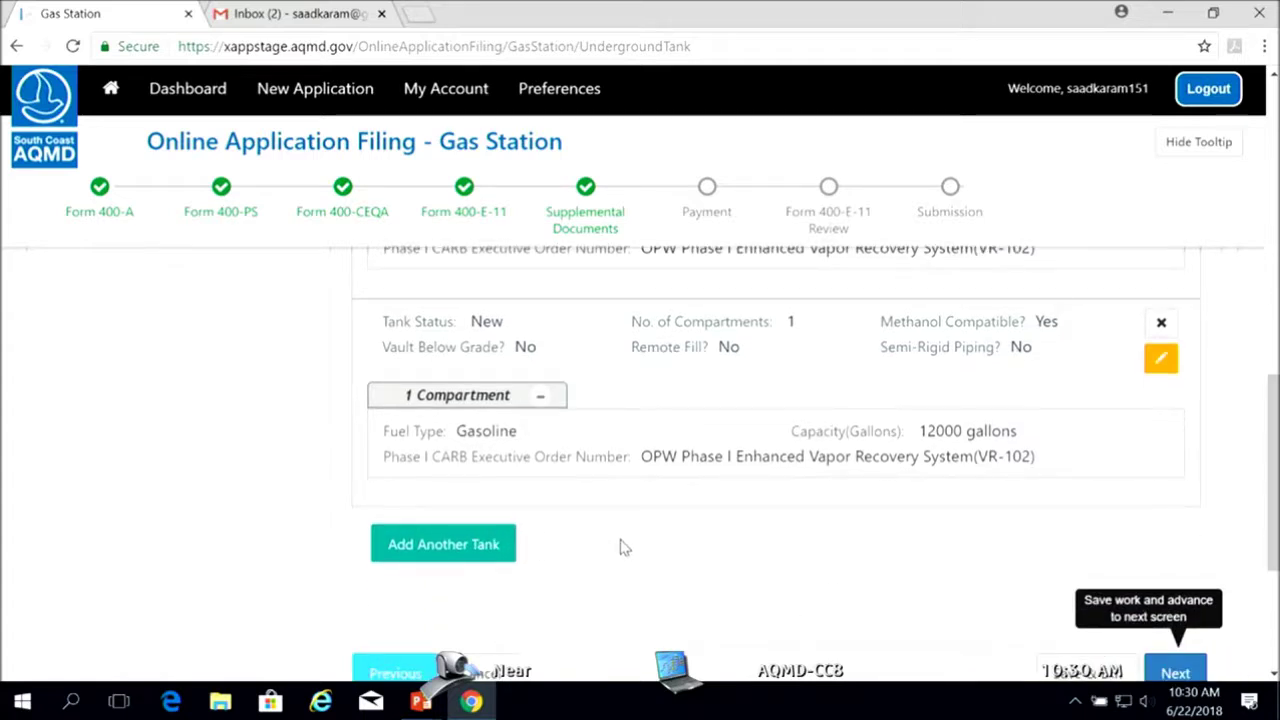
{"action": "left_click_drag", "start_coordinate": [1274, 412], "coordinate": [1275, 290]}
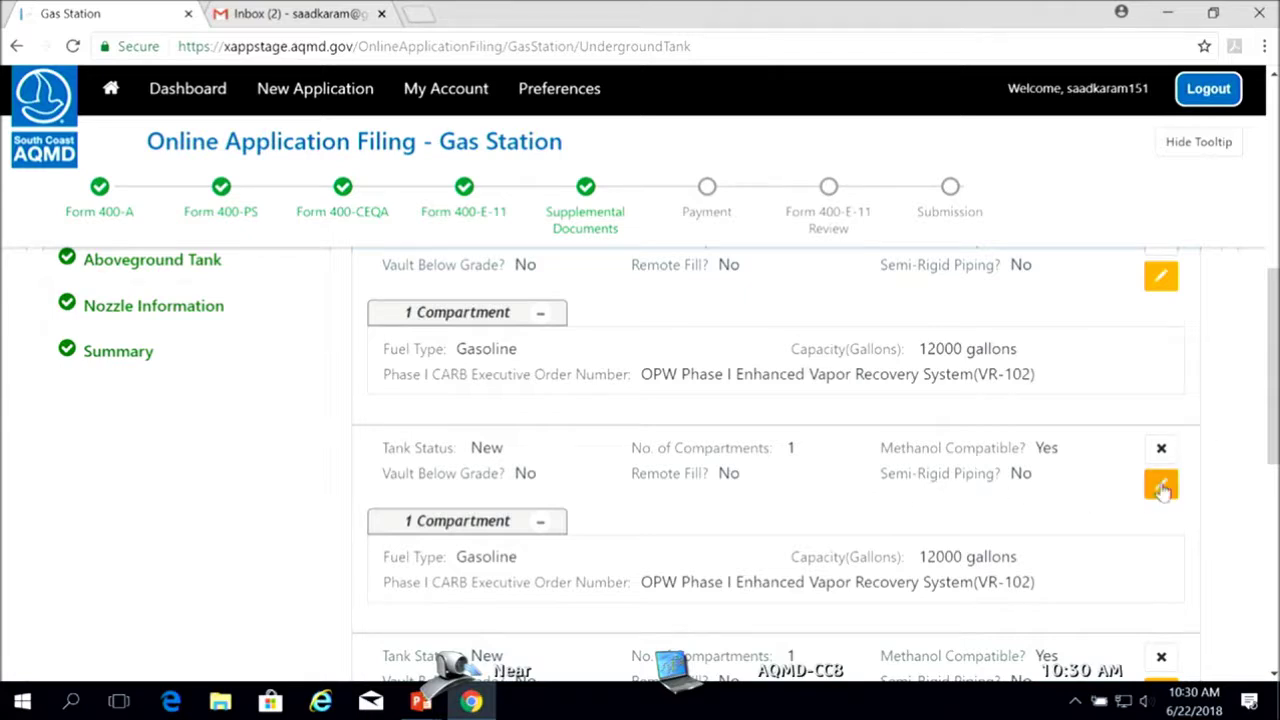
{"action": "left_click_drag", "start_coordinate": [1273, 435], "coordinate": [1273, 561]}
{"action": "left_click", "coordinate": [426, 486]}
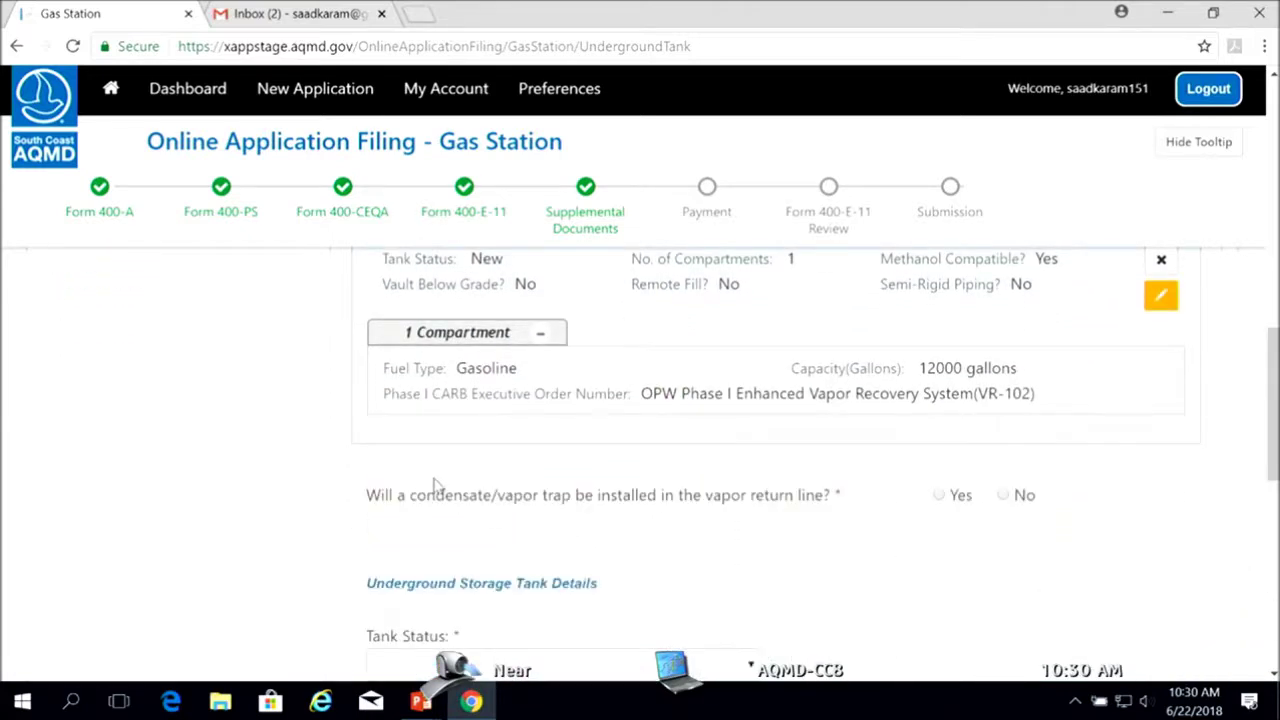
Check the Tank Status and Number of Compartments choices on the new tank form without selecting any
{"action": "left_click_drag", "start_coordinate": [1273, 430], "coordinate": [1273, 475]}
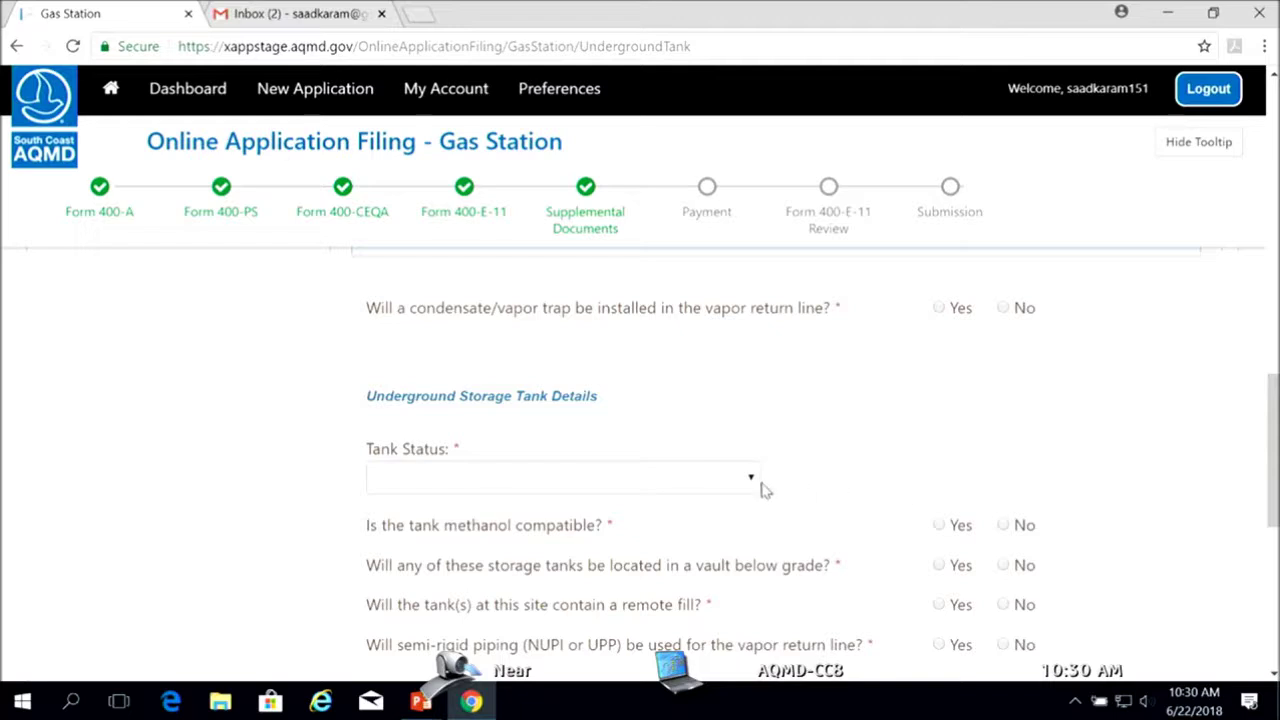
{"action": "left_click", "coordinate": [751, 482]}
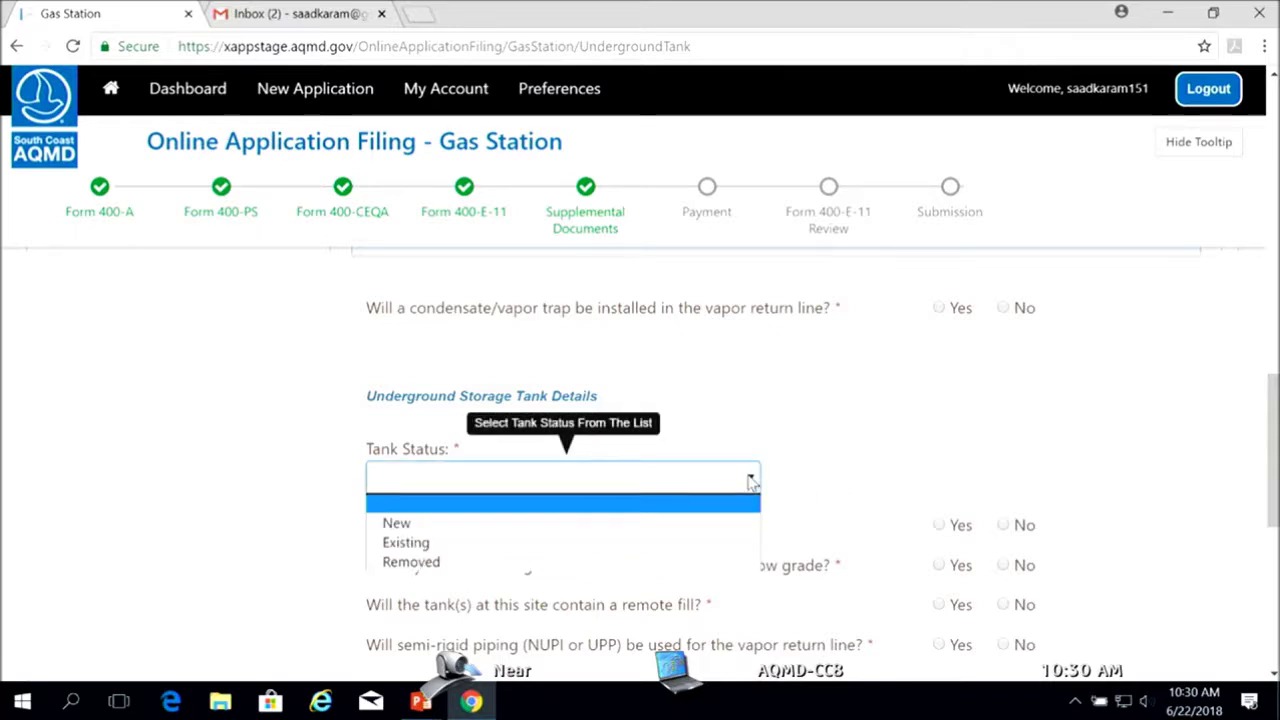
{"action": "left_click", "coordinate": [755, 484]}
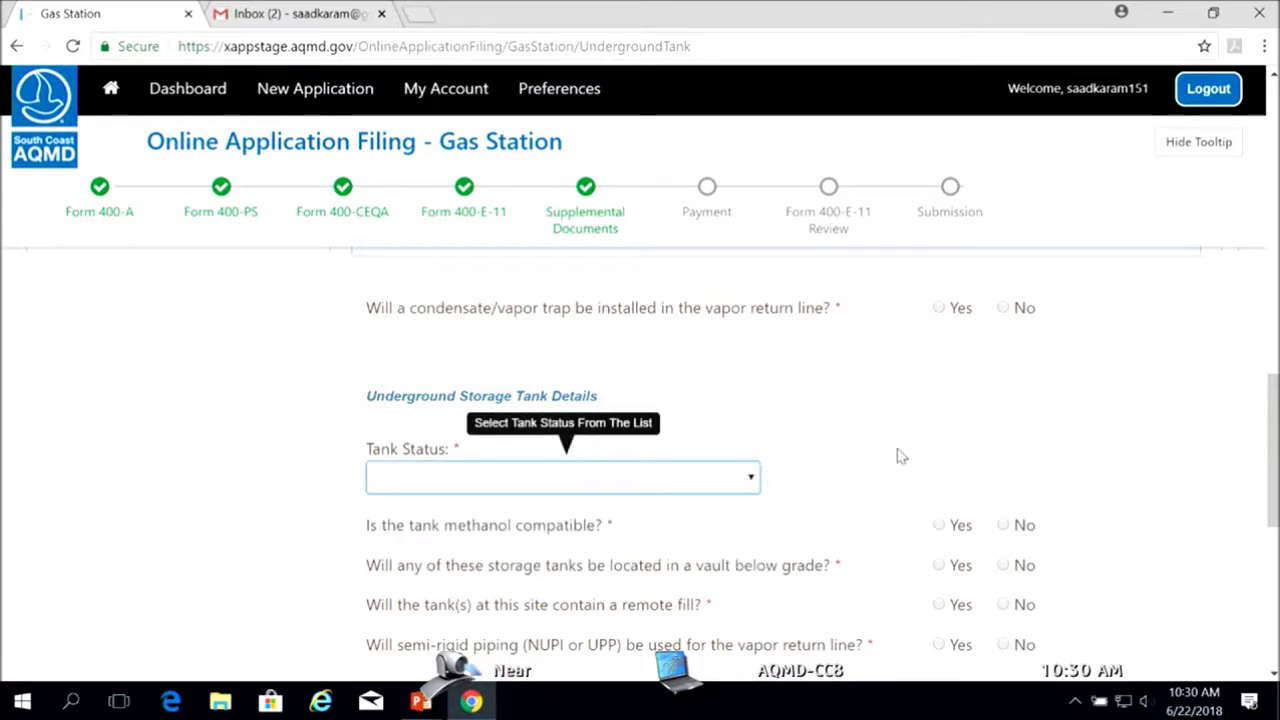
{"action": "scroll", "coordinate": [1274, 484], "scroll_direction": "down", "scroll_amount": 1}
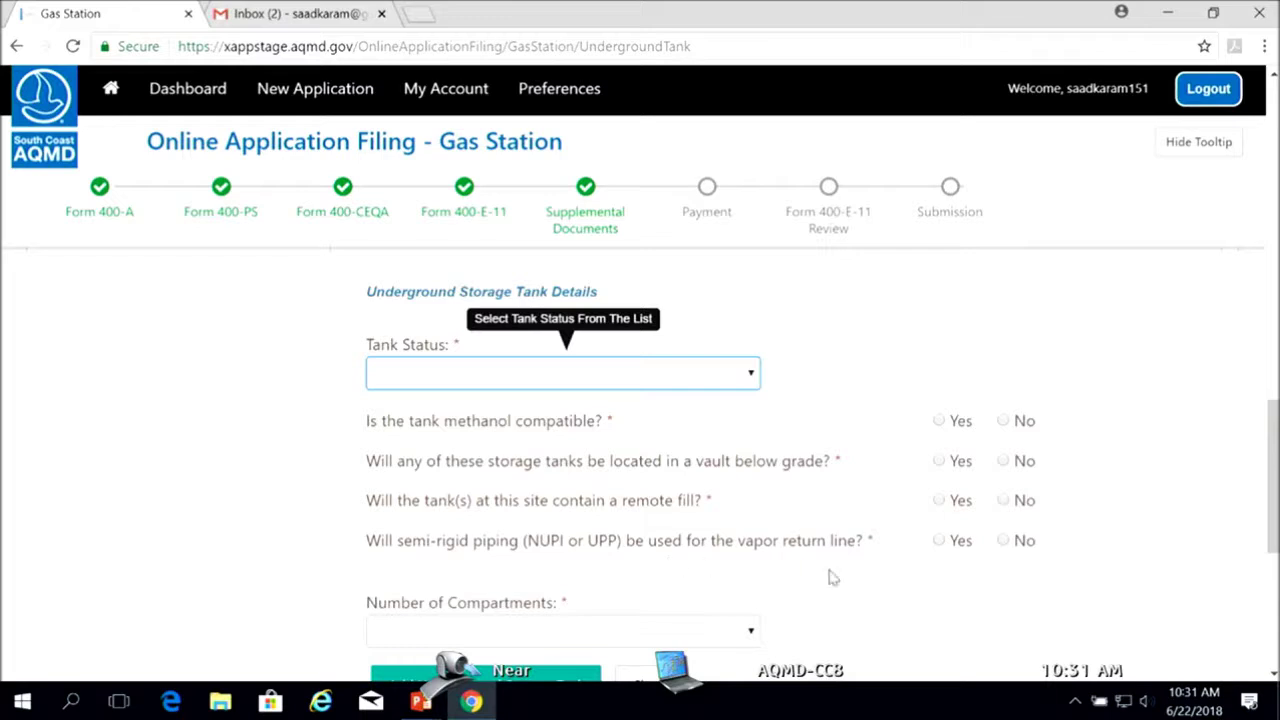
{"action": "scroll", "coordinate": [1272, 540], "scroll_direction": "down", "scroll_amount": 2}
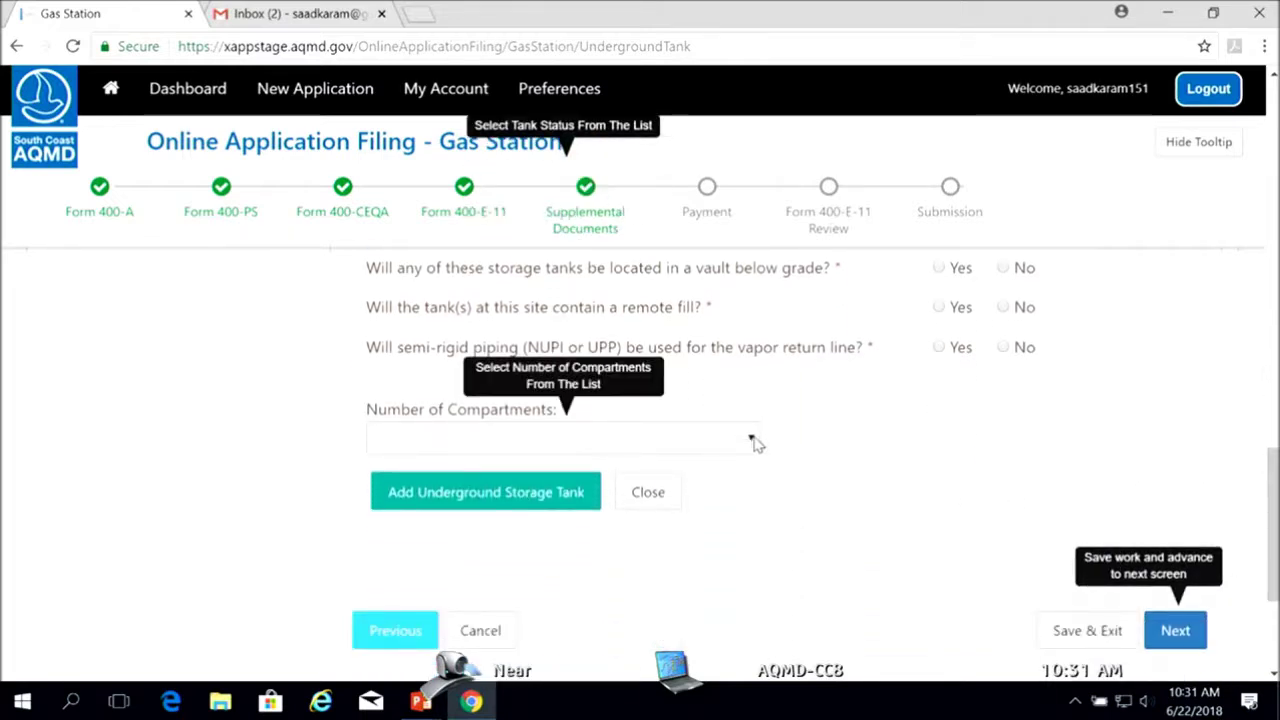
{"action": "left_click", "coordinate": [755, 444]}
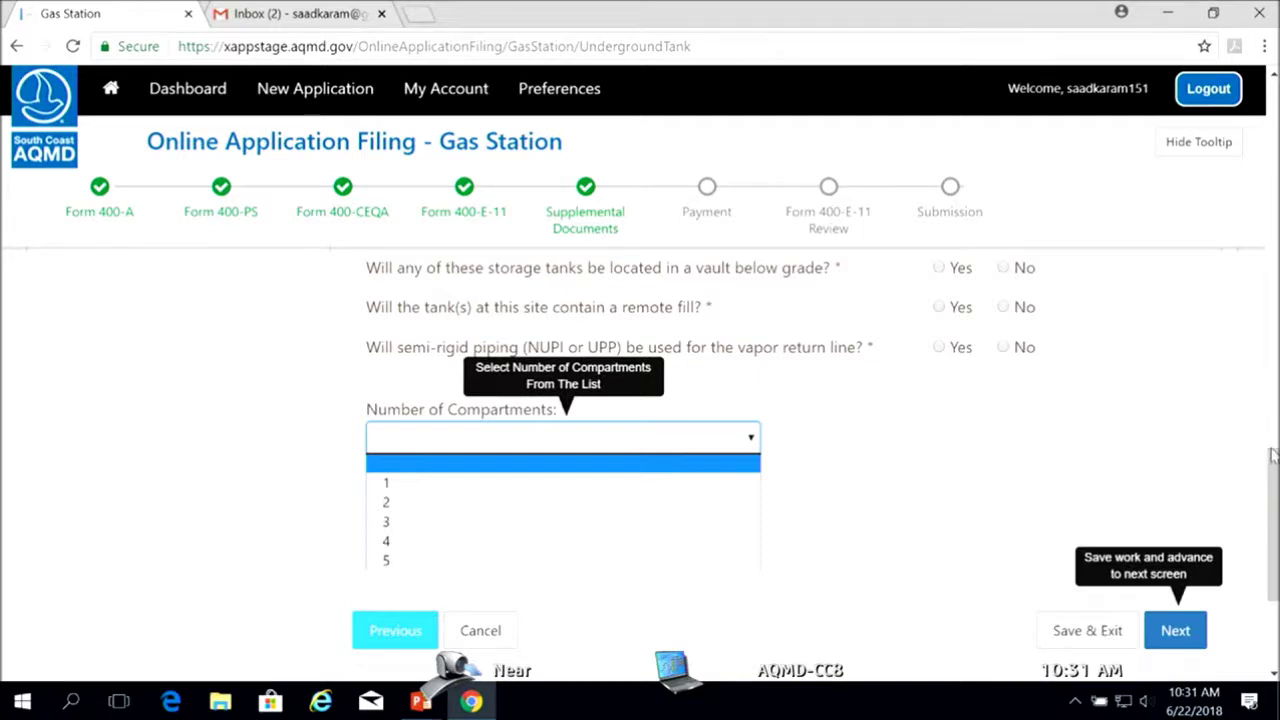
{"action": "scroll", "coordinate": [1272, 447], "scroll_direction": "down", "scroll_amount": 2}
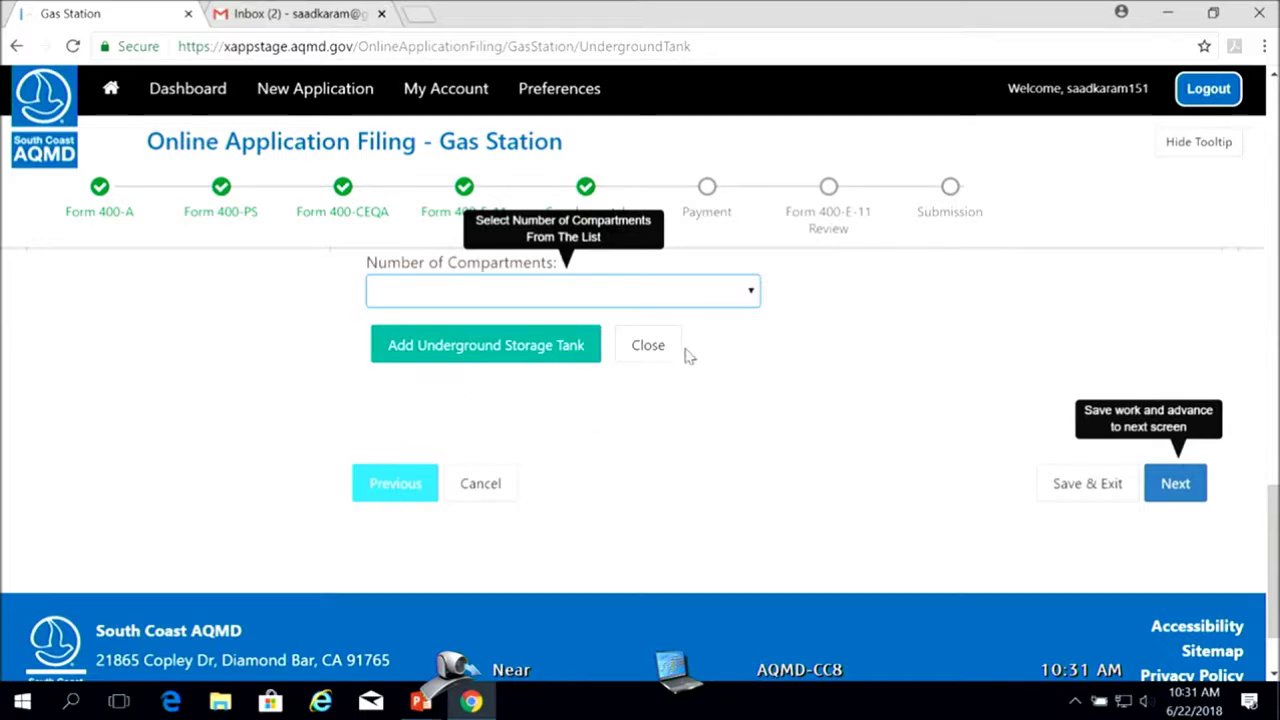
{"action": "scroll", "coordinate": [829, 386], "scroll_direction": "up", "scroll_amount": 10}
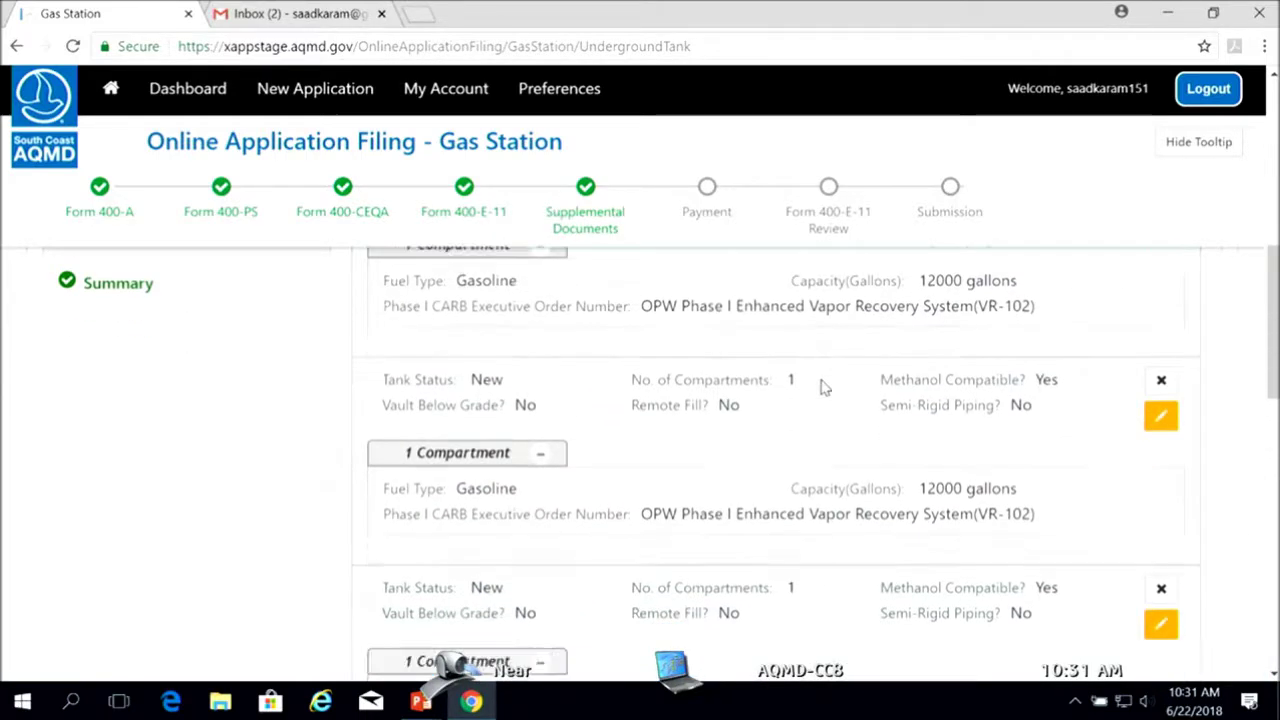
{"action": "scroll", "coordinate": [824, 387], "scroll_direction": "down", "scroll_amount": 2}
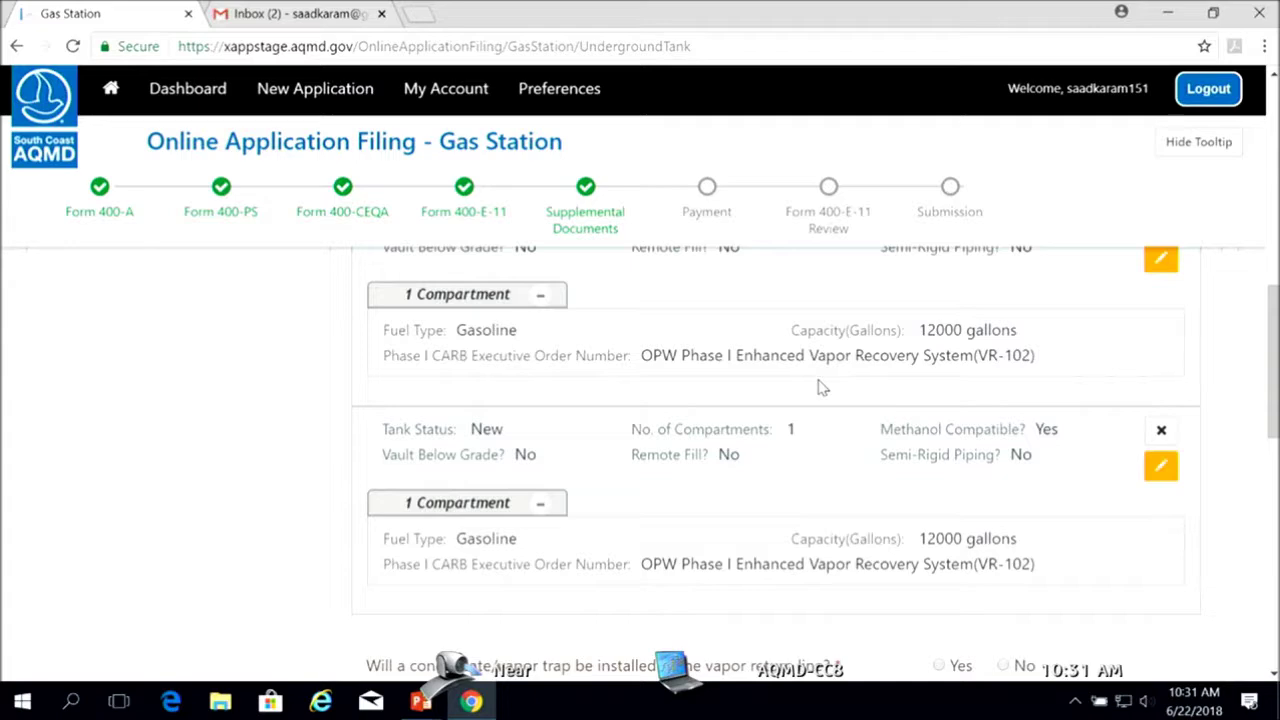
{"action": "scroll", "coordinate": [820, 387], "scroll_direction": "down", "scroll_amount": 5}
{"action": "scroll", "coordinate": [812, 412], "scroll_direction": "down", "scroll_amount": 2}
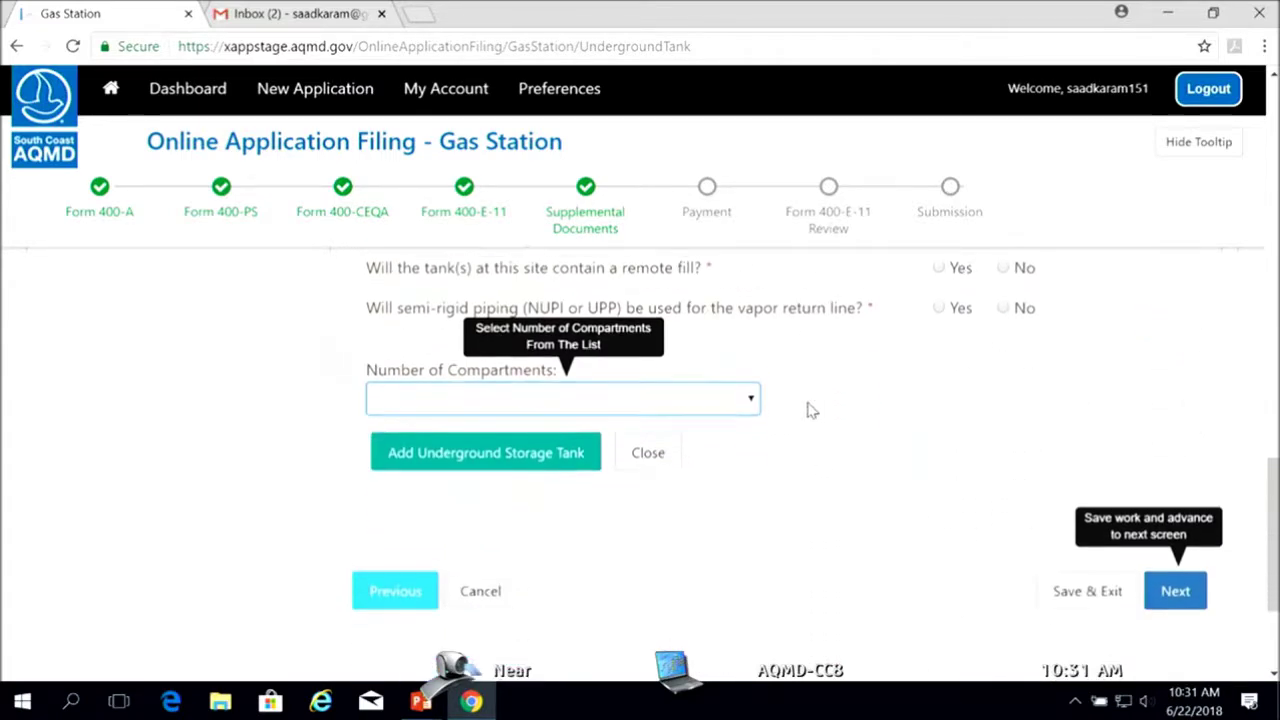
{"action": "scroll", "coordinate": [937, 417], "scroll_direction": "up", "scroll_amount": 10}
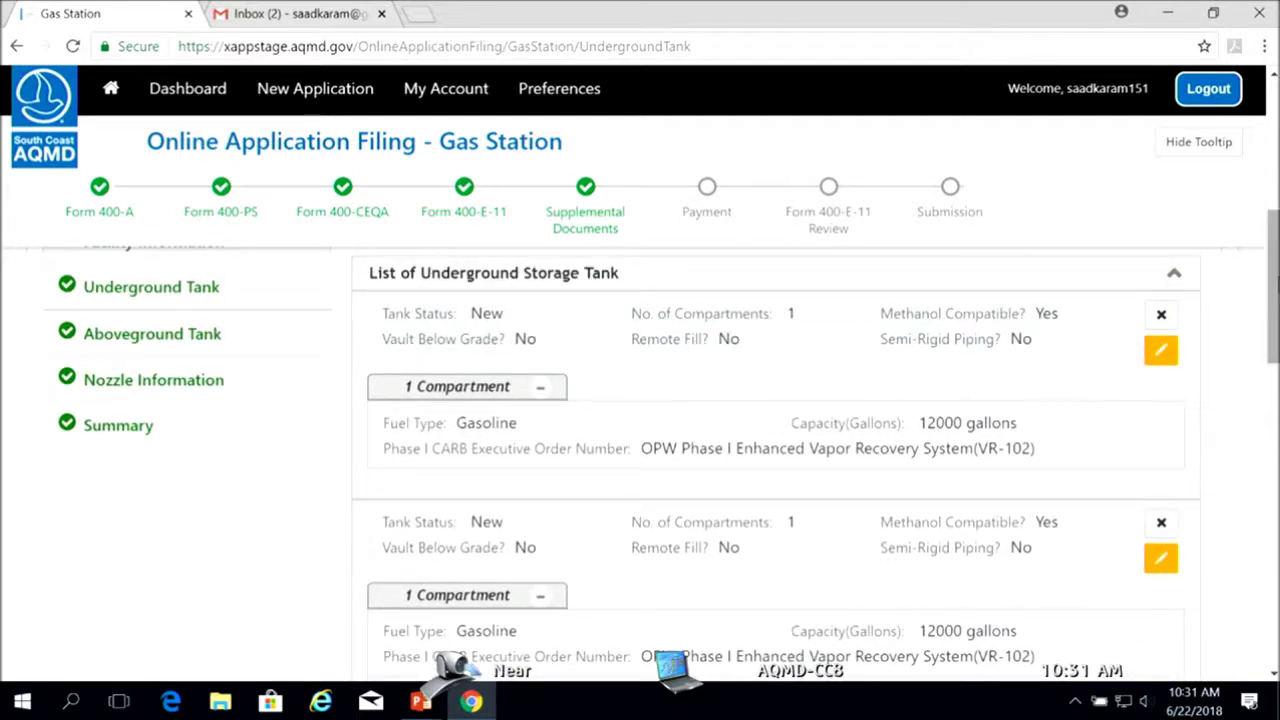
Close the blank tank form and save the underground tanks page
{"action": "left_click_drag", "start_coordinate": [1275, 288], "coordinate": [1266, 512]}
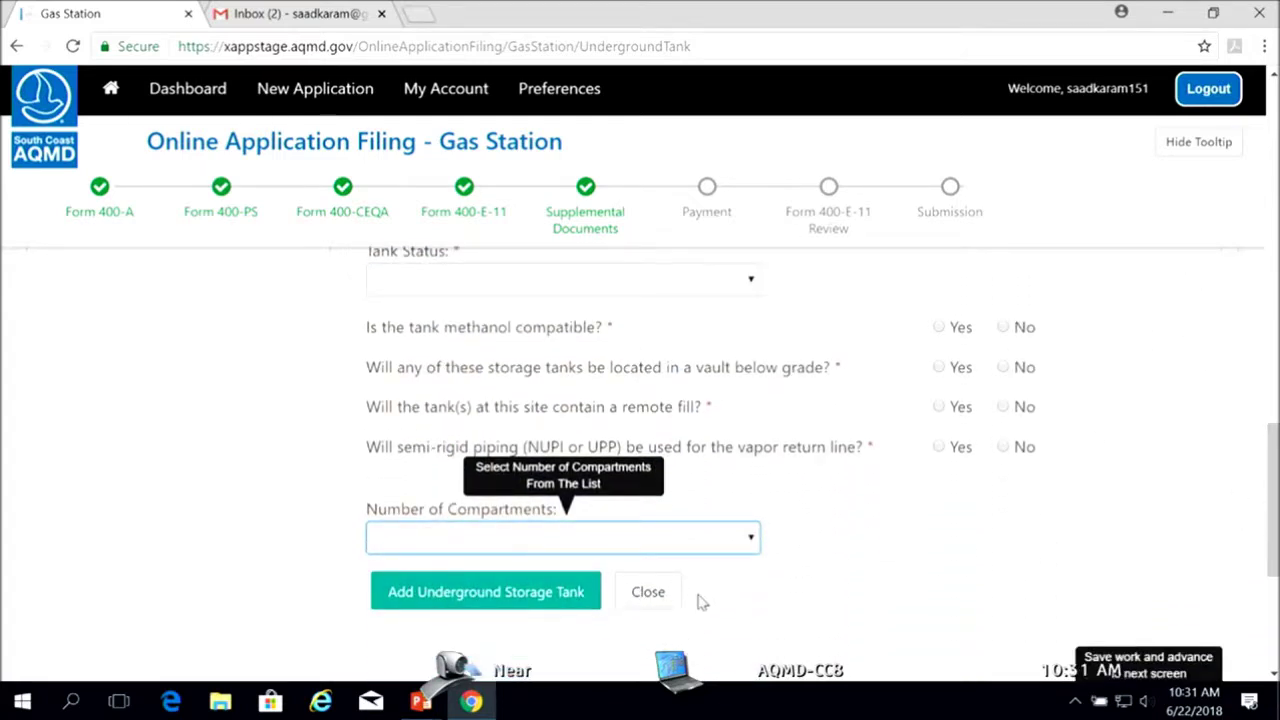
{"action": "left_click", "coordinate": [649, 593]}
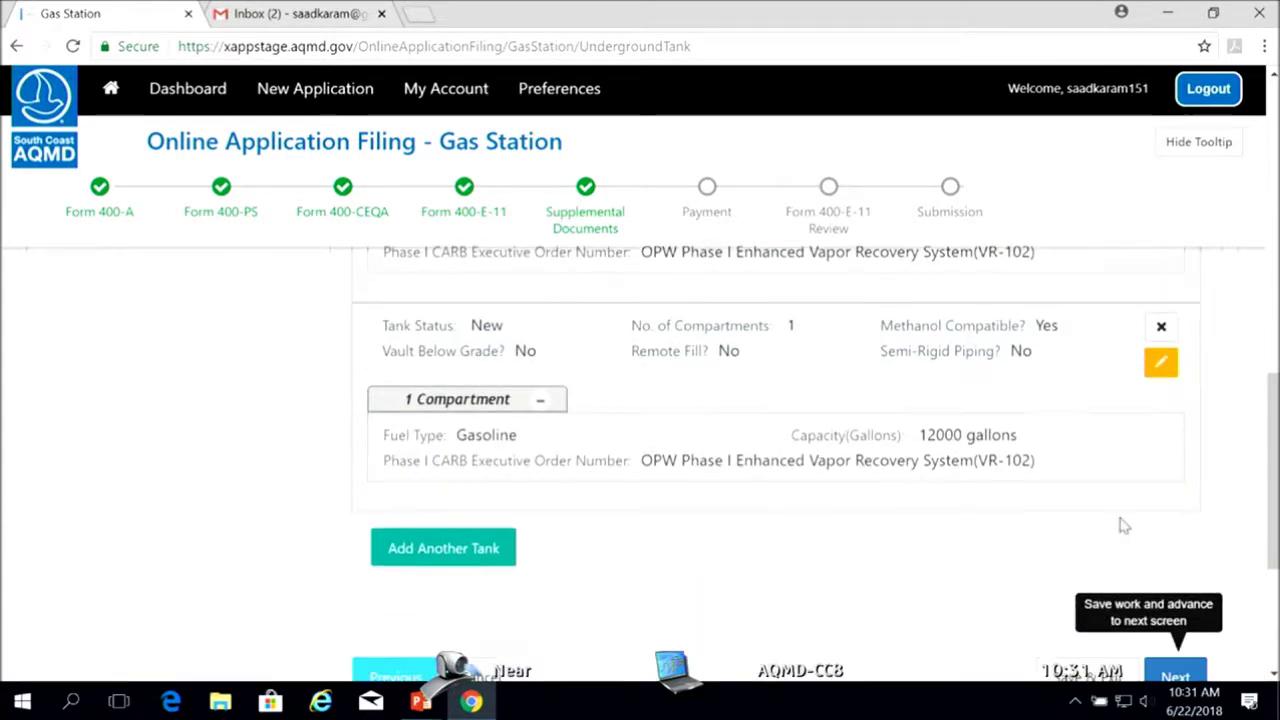
{"action": "scroll", "coordinate": [1050, 500], "scroll_direction": "down", "scroll_amount": 2}
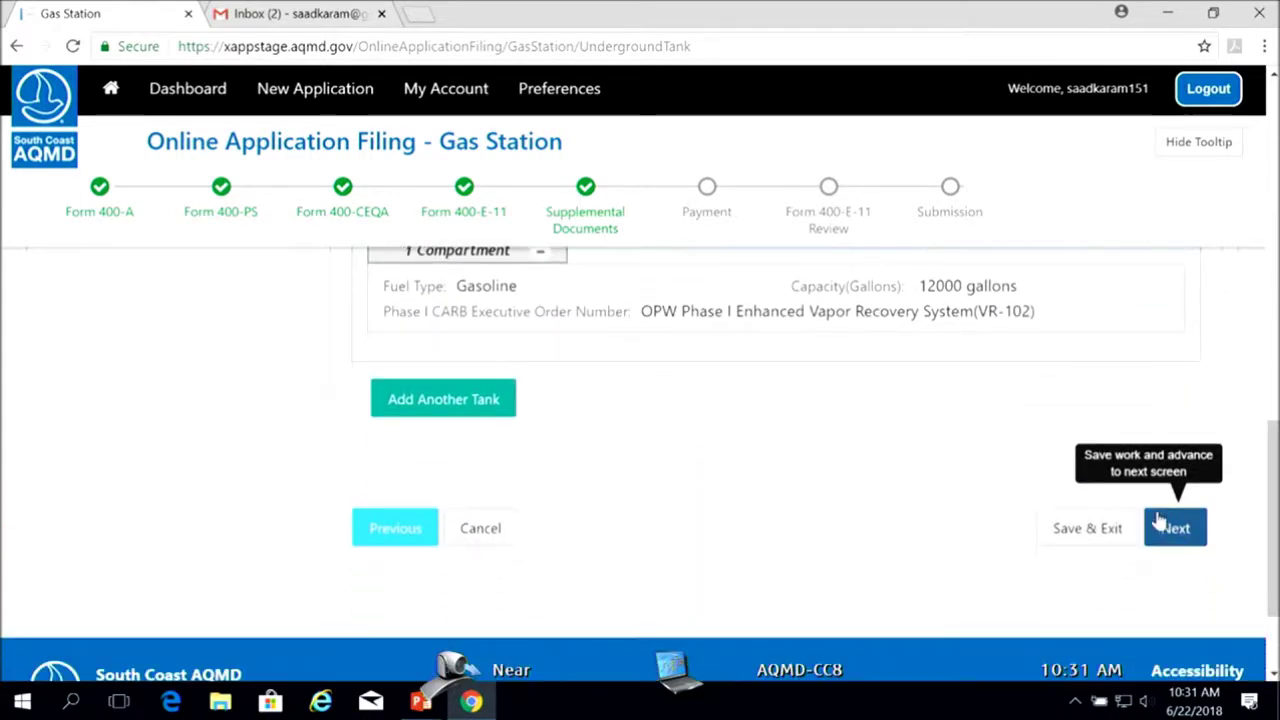
{"action": "left_click", "coordinate": [1176, 533]}
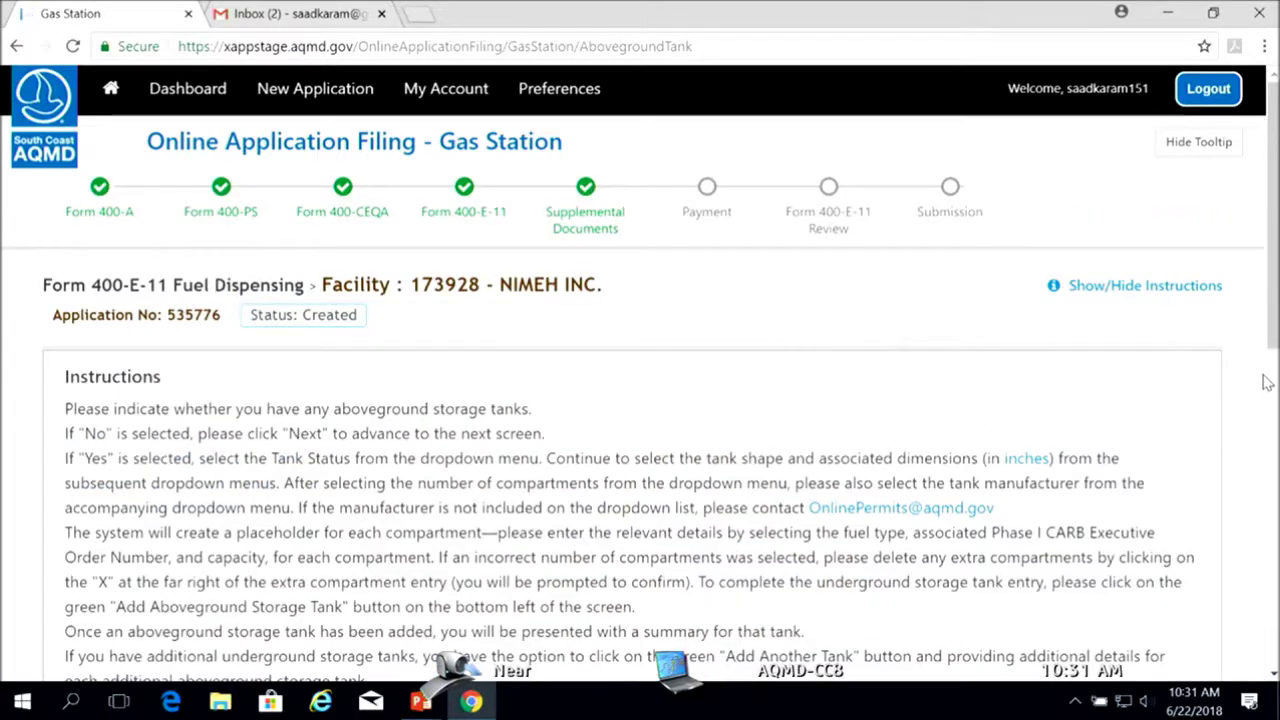
Leave the aboveground storage tank question at No after briefly choosing Yes, and save
{"action": "left_click_drag", "start_coordinate": [1272, 325], "coordinate": [1272, 519]}
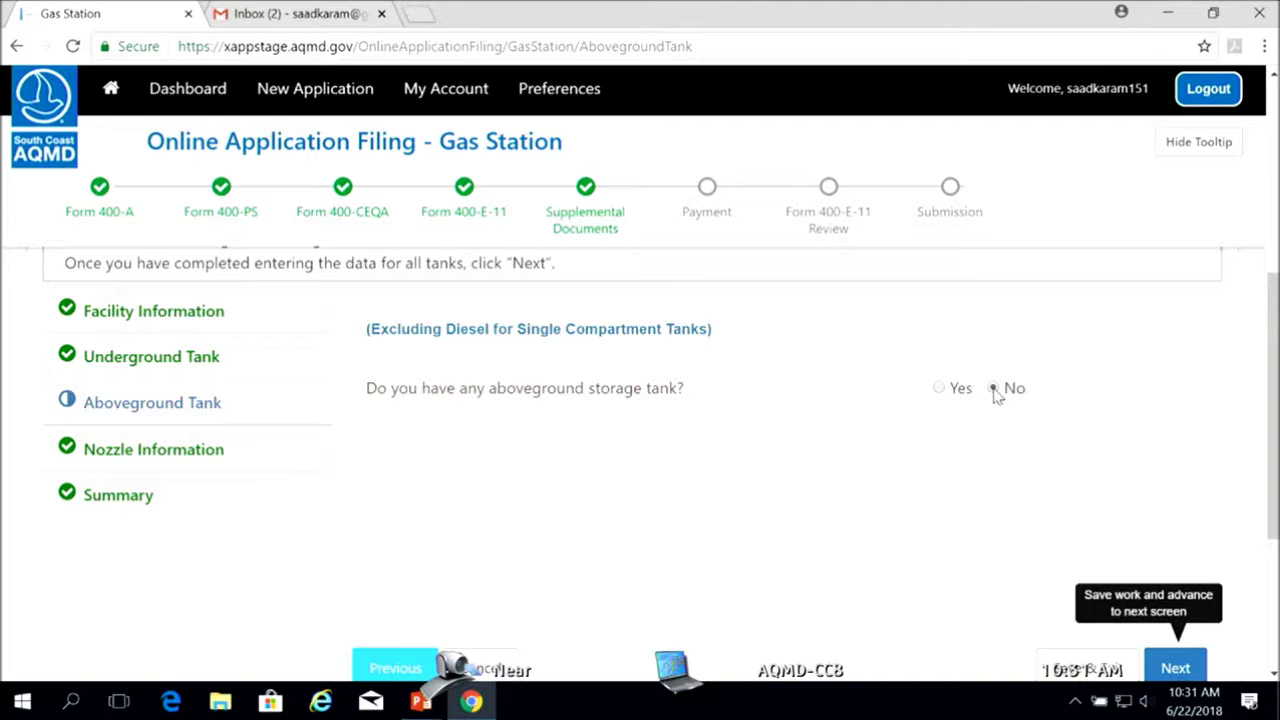
{"action": "left_click", "coordinate": [940, 389]}
{"action": "left_click_drag", "start_coordinate": [1276, 442], "coordinate": [1276, 492]}
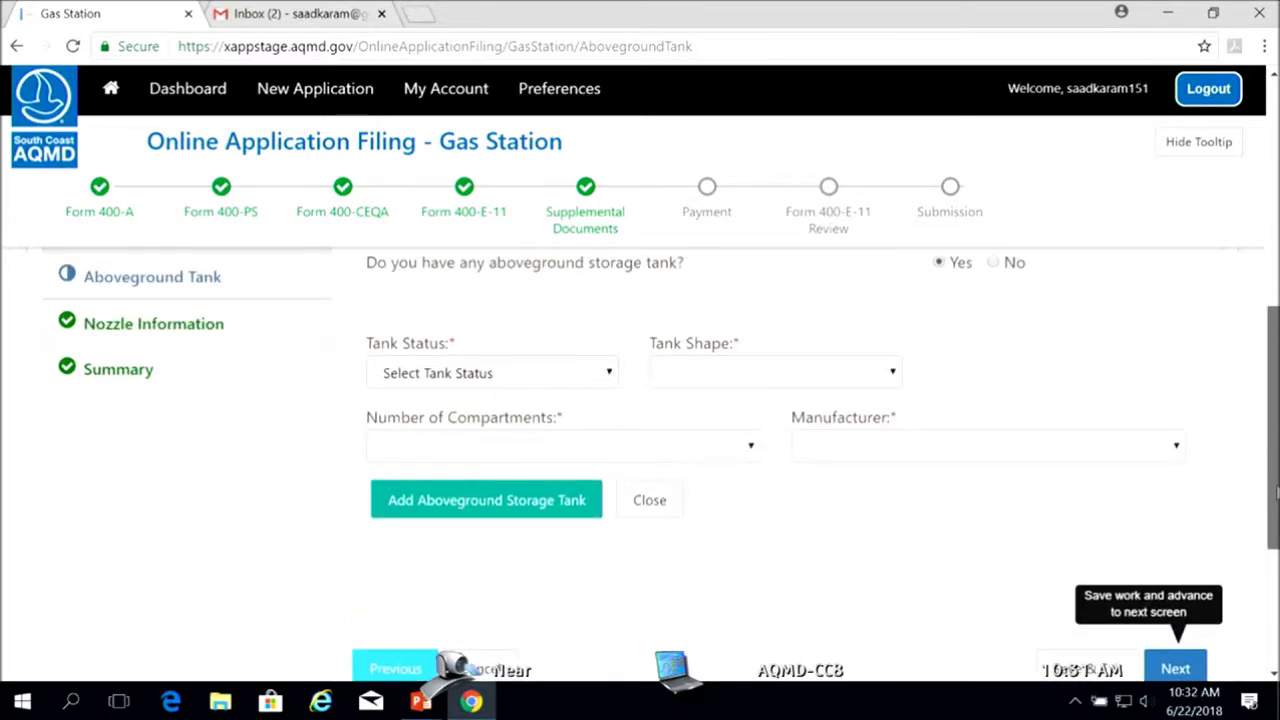
{"action": "left_click", "coordinate": [636, 508]}
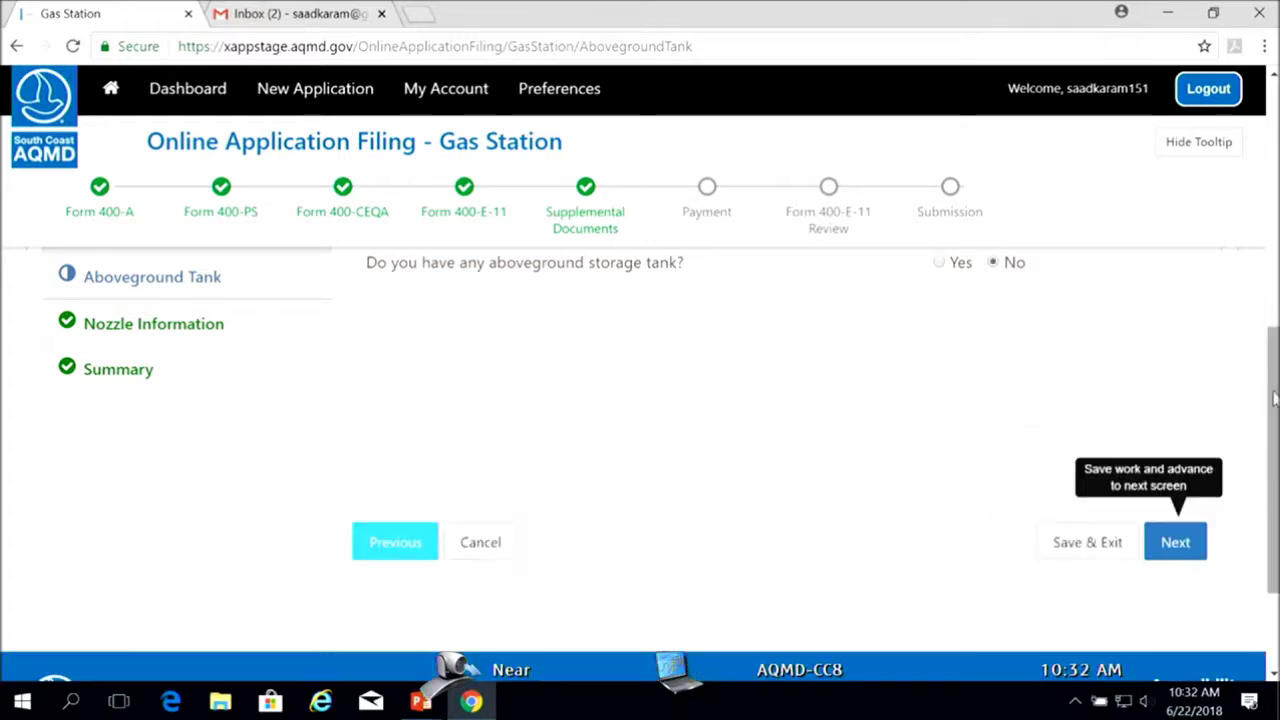
{"action": "scroll", "coordinate": [1274, 398], "scroll_direction": "down", "scroll_amount": 1}
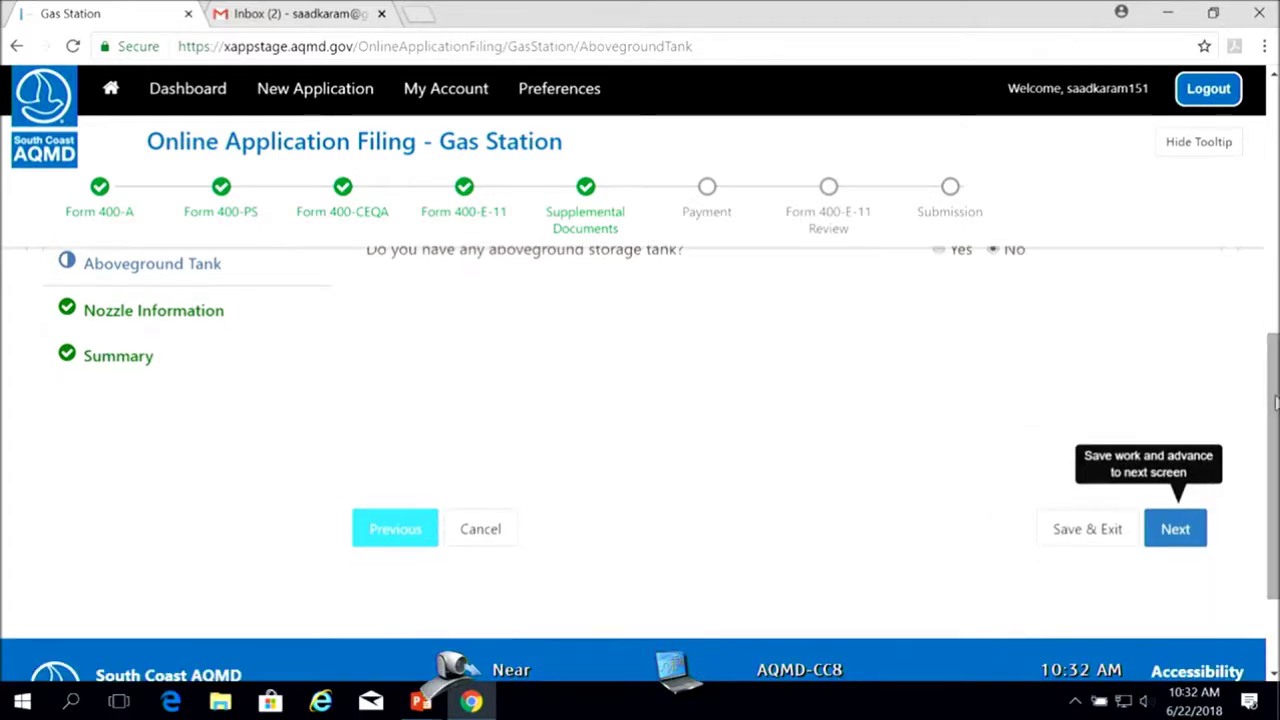
{"action": "left_click", "coordinate": [1177, 532]}
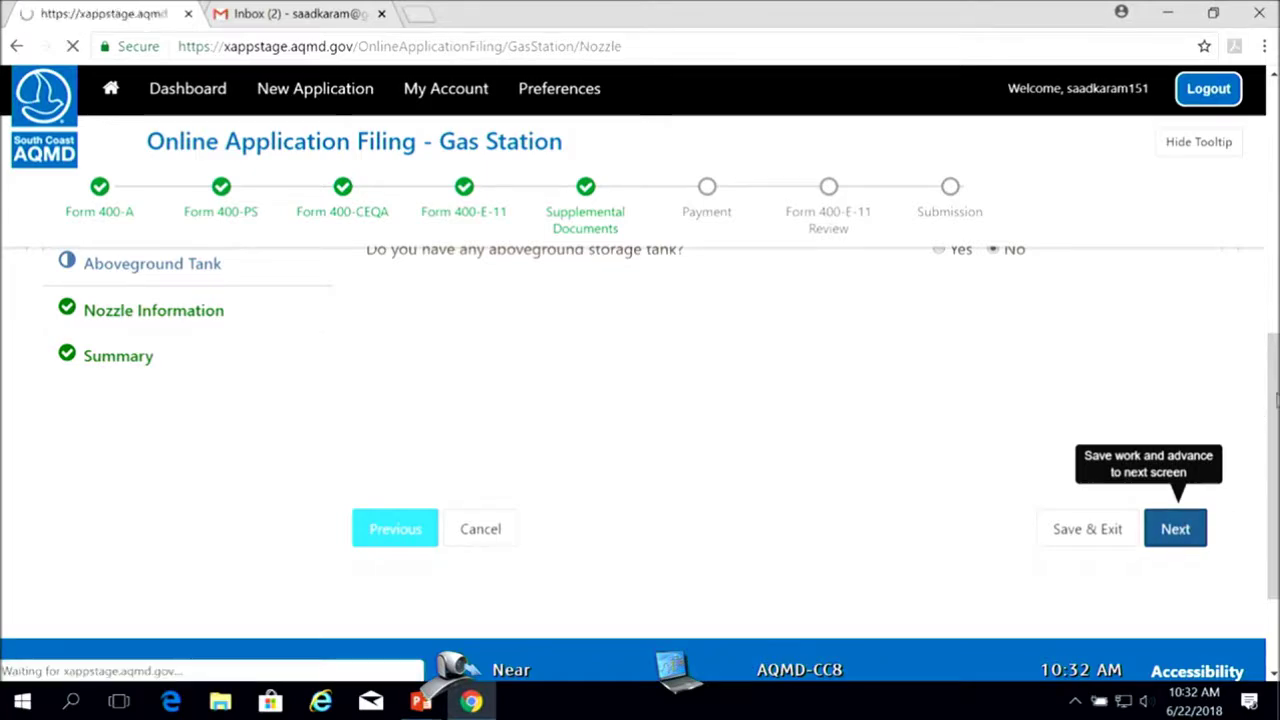
Confirm 8 fueling positions, 8 nozzles, 20 products and 4 new dispensers, then save the Nozzle page
{"action": "left_click_drag", "start_coordinate": [1272, 190], "coordinate": [1272, 316]}
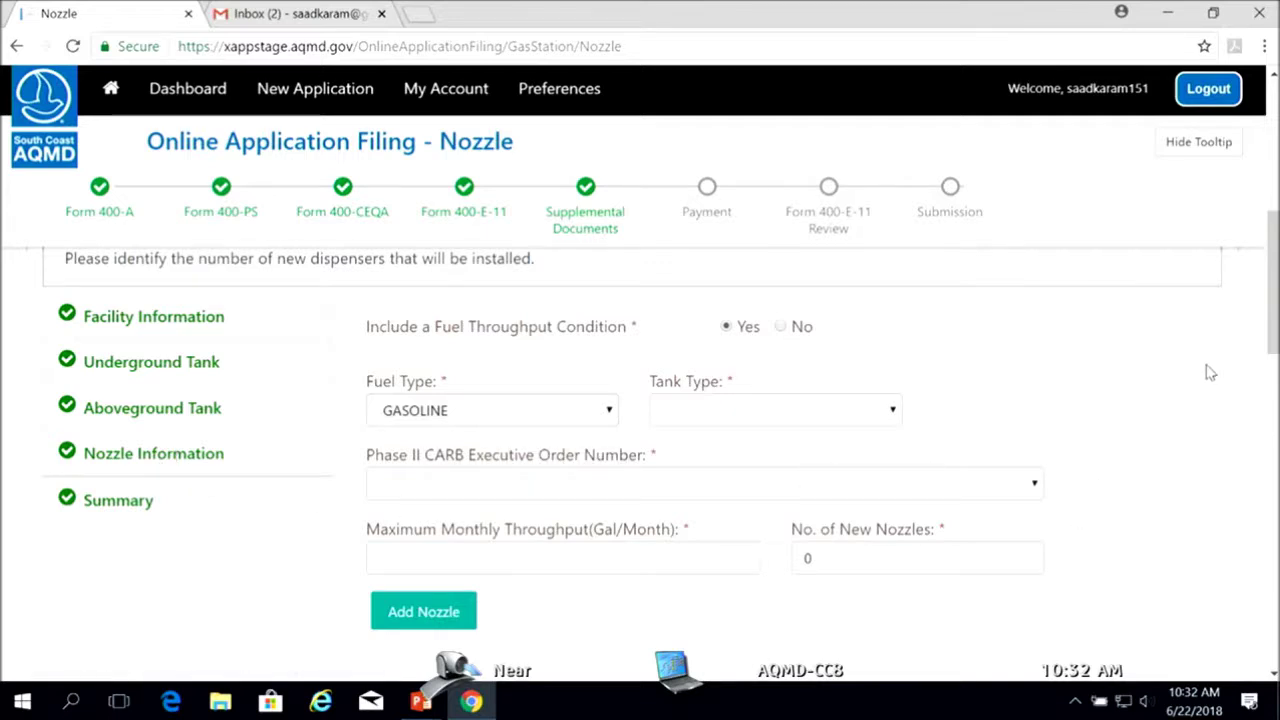
{"action": "left_click_drag", "start_coordinate": [1272, 355], "coordinate": [1272, 444]}
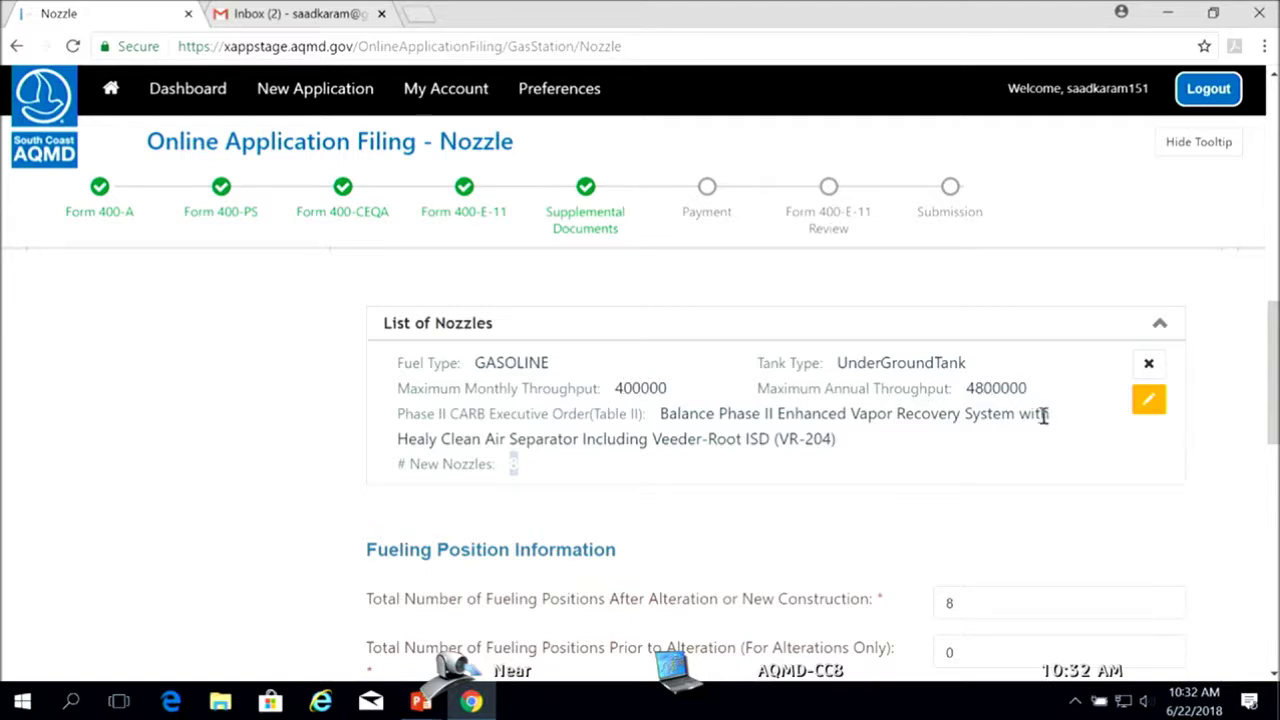
{"action": "left_click_drag", "start_coordinate": [1273, 430], "coordinate": [1275, 485]}
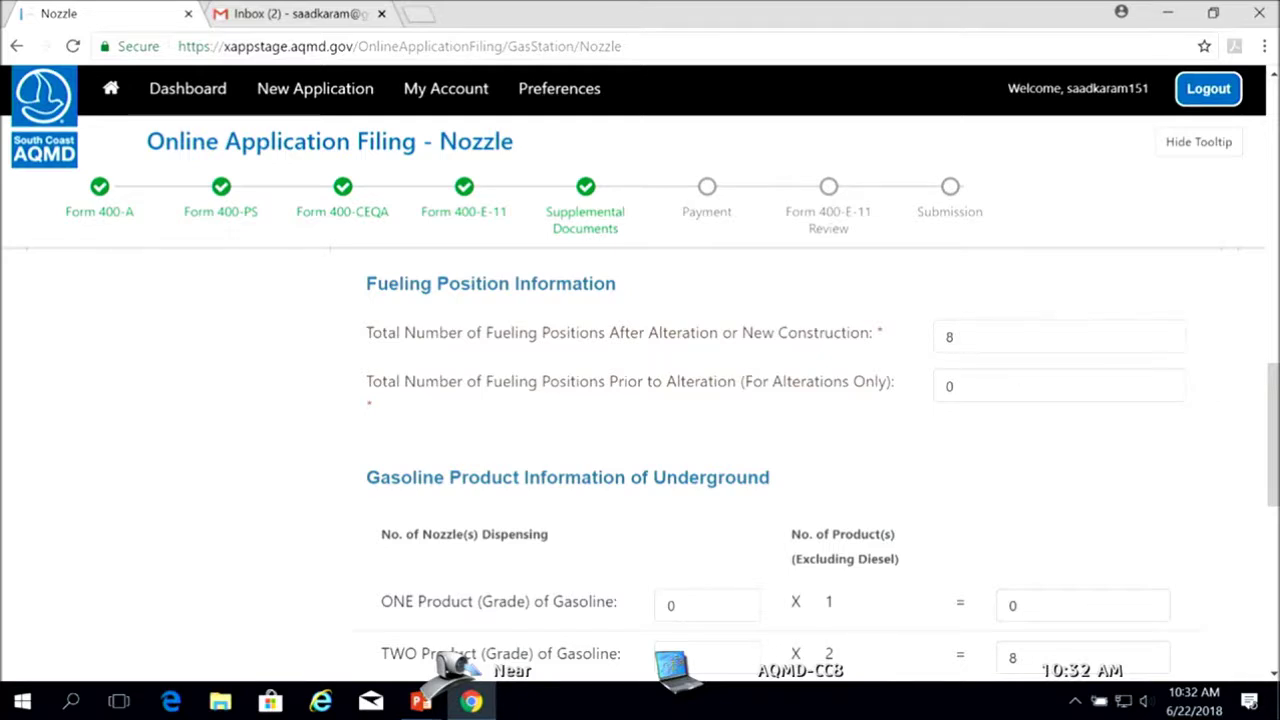
{"action": "scroll", "coordinate": [700, 418], "scroll_direction": "down", "scroll_amount": 3}
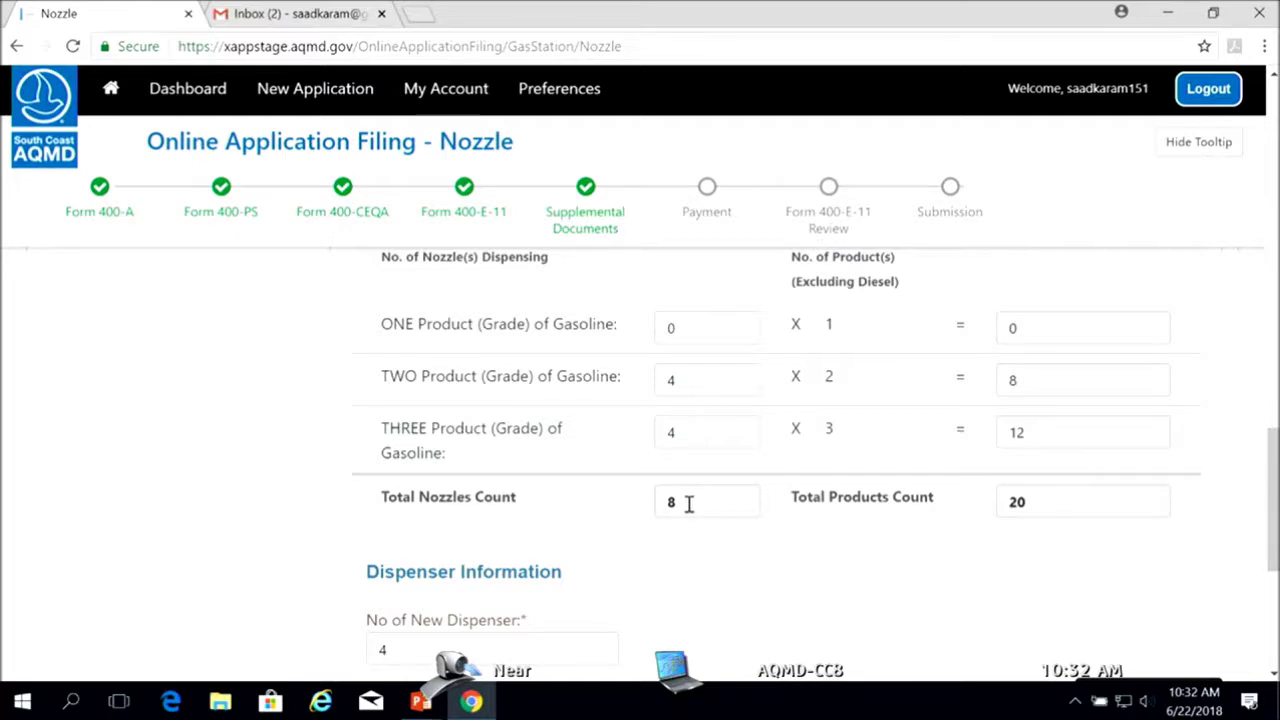
{"action": "left_click_drag", "start_coordinate": [1276, 500], "coordinate": [1277, 545]}
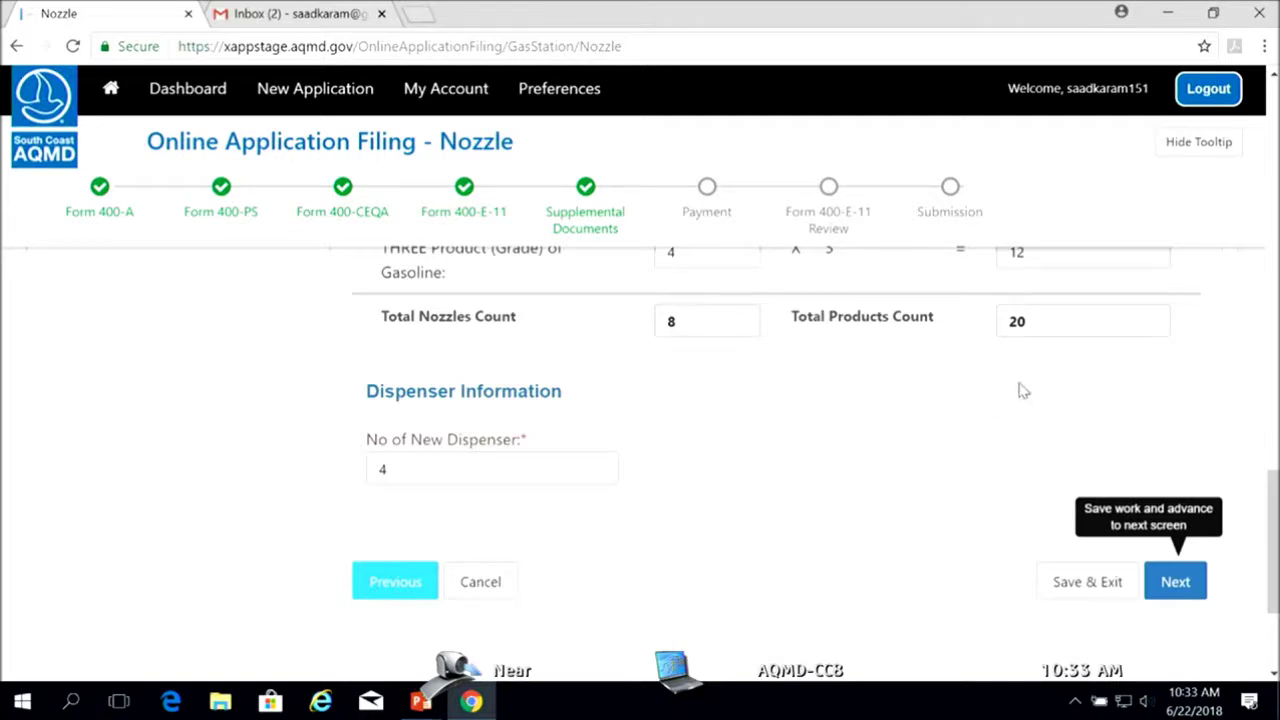
{"action": "mouse_move", "coordinate": [1276, 505]}
{"action": "left_mouse_down"}
{"action": "mouse_move", "coordinate": [1274, 280]}
{"action": "mouse_move", "coordinate": [1268, 483]}
{"action": "left_mouse_up"}
{"action": "left_click", "coordinate": [1176, 535]}
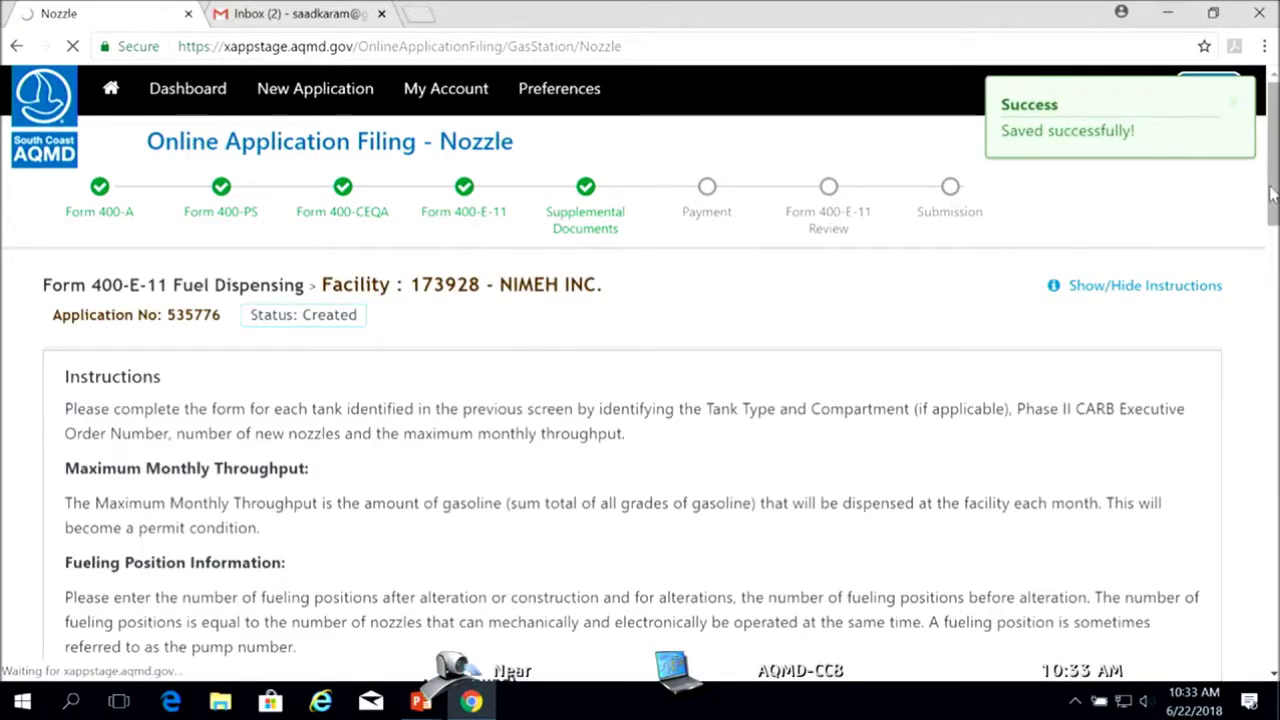
Review the Gas Station Summary's facility, tank and nozzle details, then move on to Supplemental Documents
{"action": "left_click_drag", "start_coordinate": [1275, 172], "coordinate": [1275, 202]}
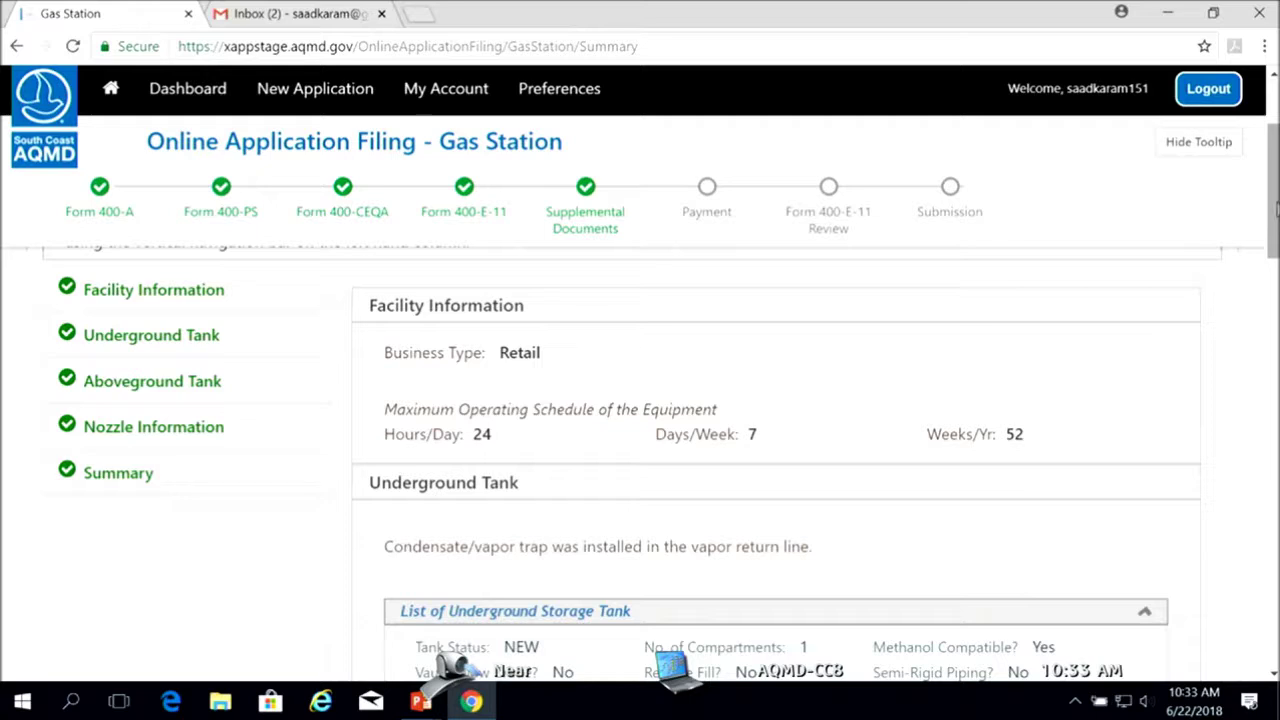
{"action": "left_click_drag", "start_coordinate": [1275, 205], "coordinate": [1275, 556]}
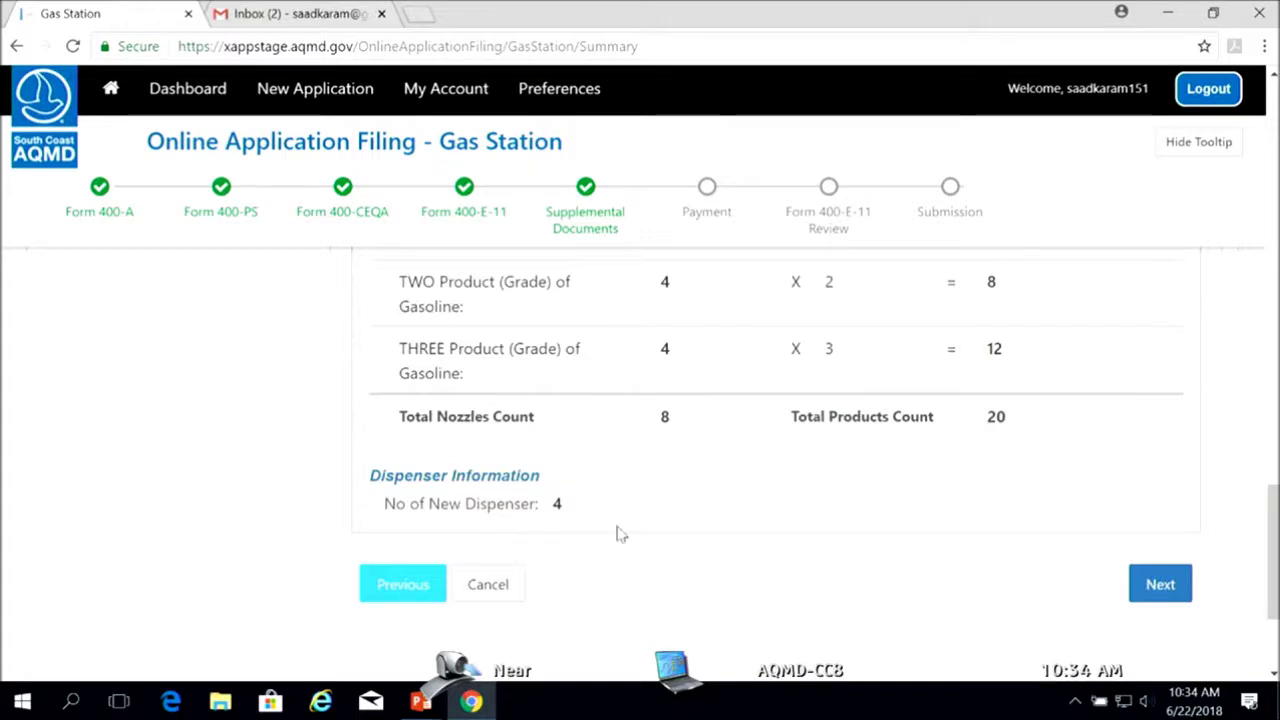
{"action": "left_click", "coordinate": [1160, 590]}
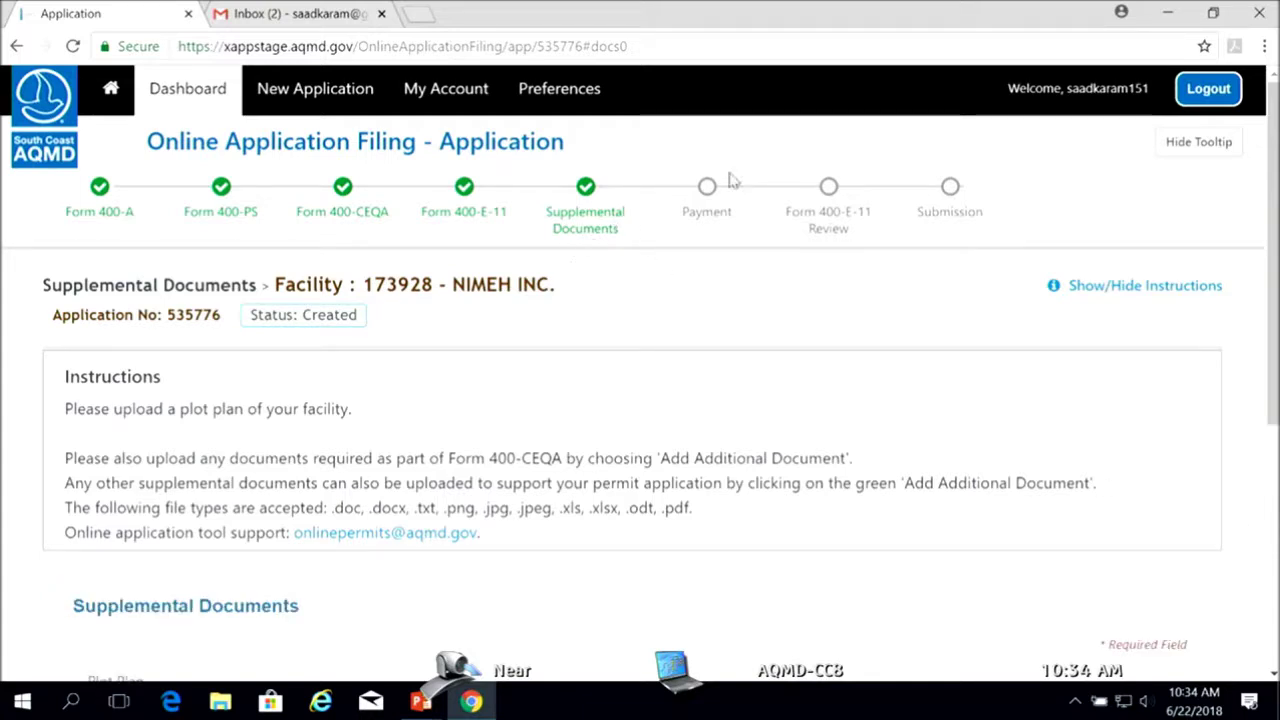
Leave the Plot Plan upload empty and continue to the Payment page
{"action": "left_click_drag", "start_coordinate": [1267, 183], "coordinate": [1272, 370]}
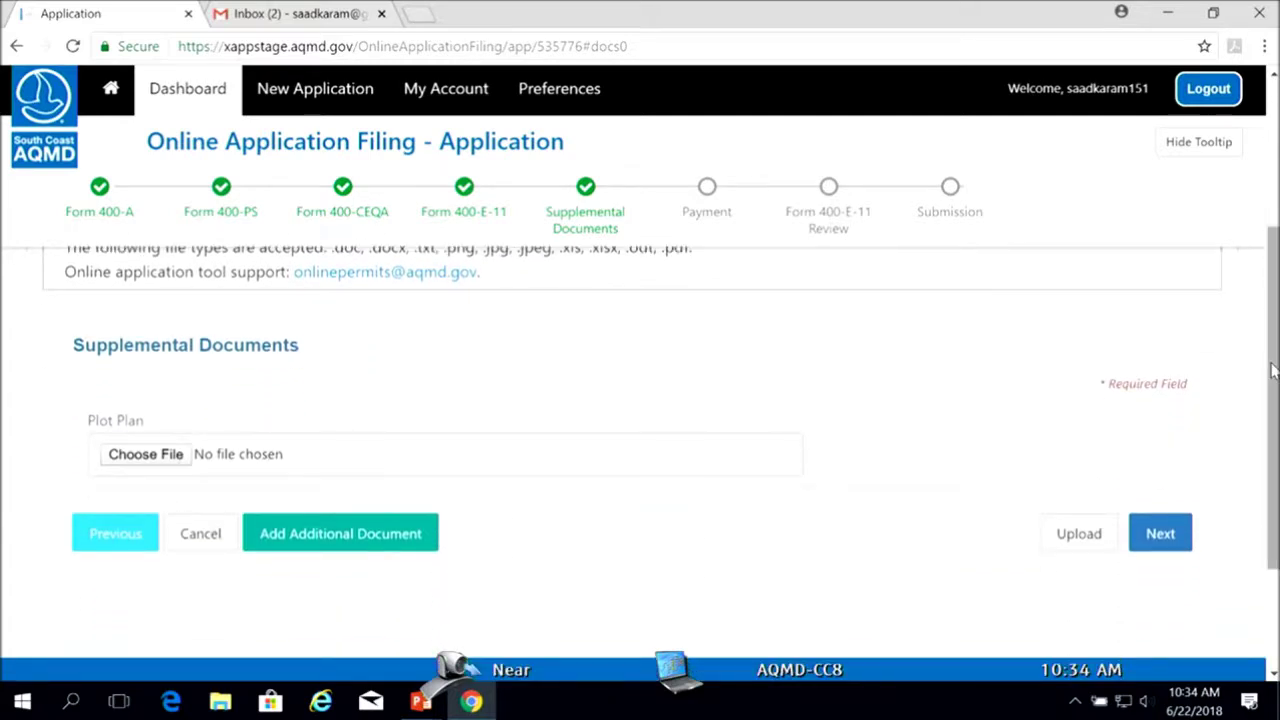
{"action": "left_click", "coordinate": [1160, 534]}
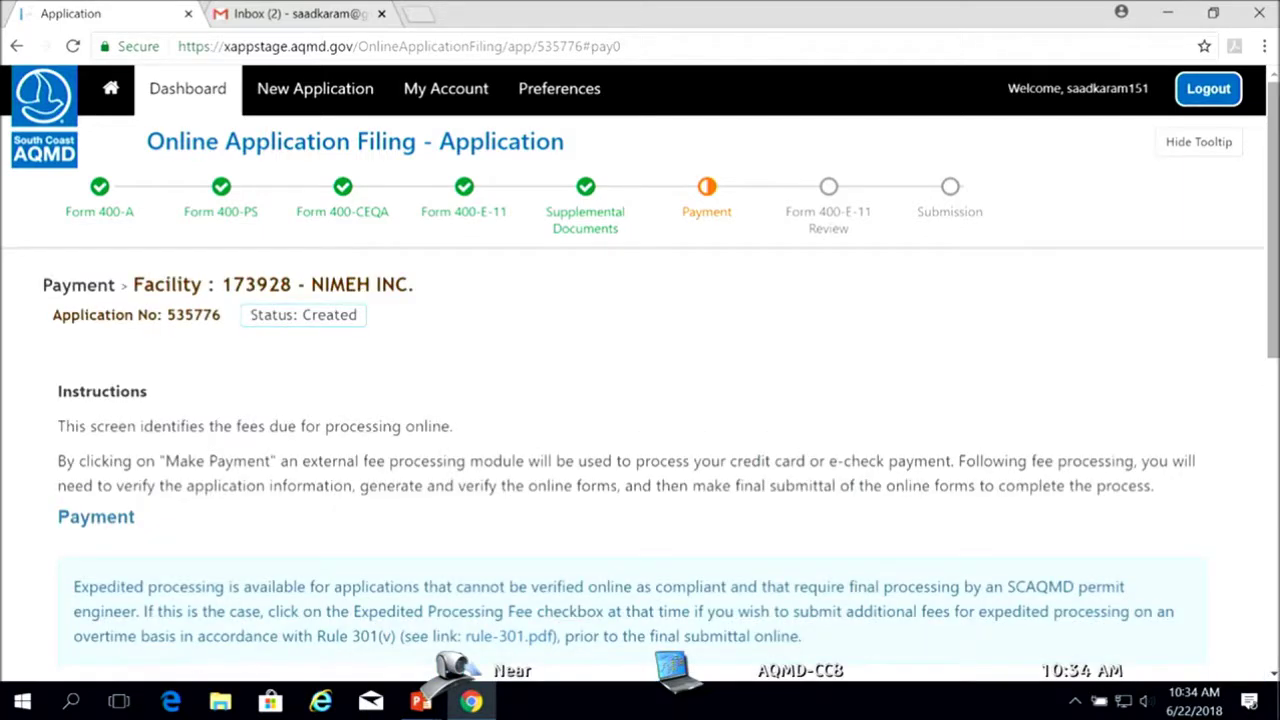
Review the $1,660.65 Gasoline Service Station fee summary and start the online payment
{"action": "left_click_drag", "start_coordinate": [1272, 286], "coordinate": [1275, 498]}
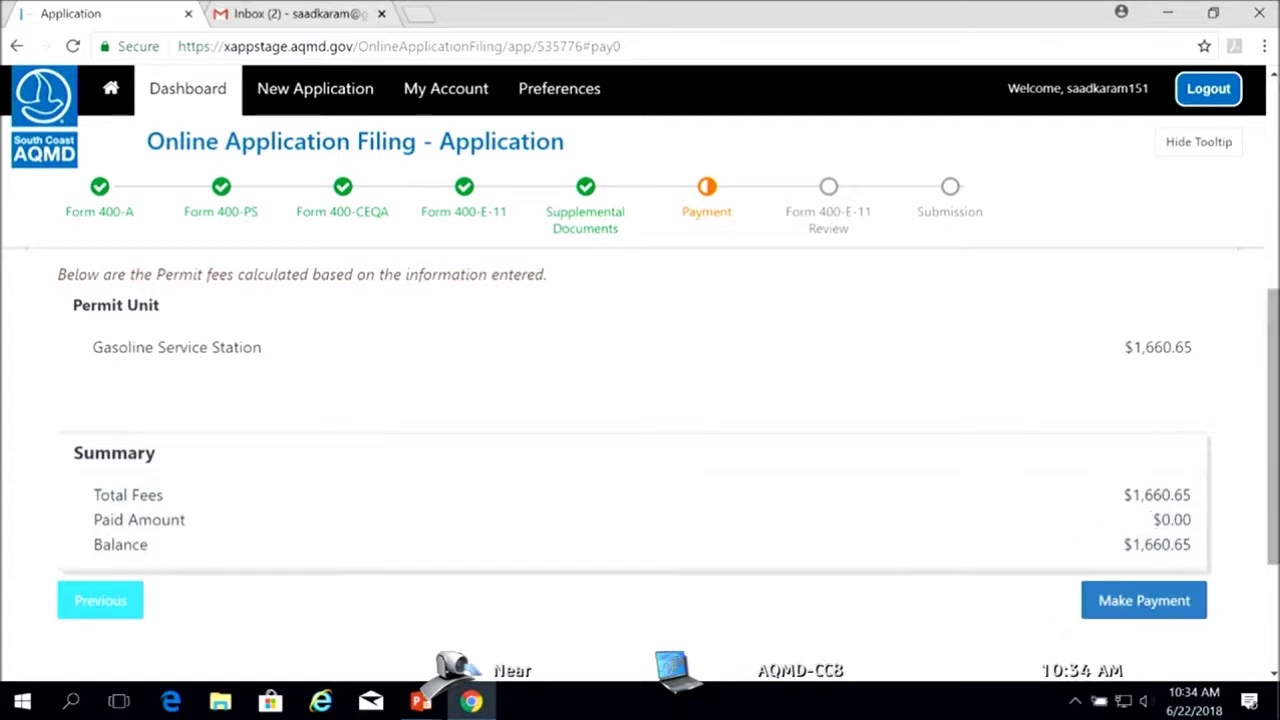
{"action": "scroll", "coordinate": [1272, 430], "scroll_direction": "down", "scroll_amount": 1}
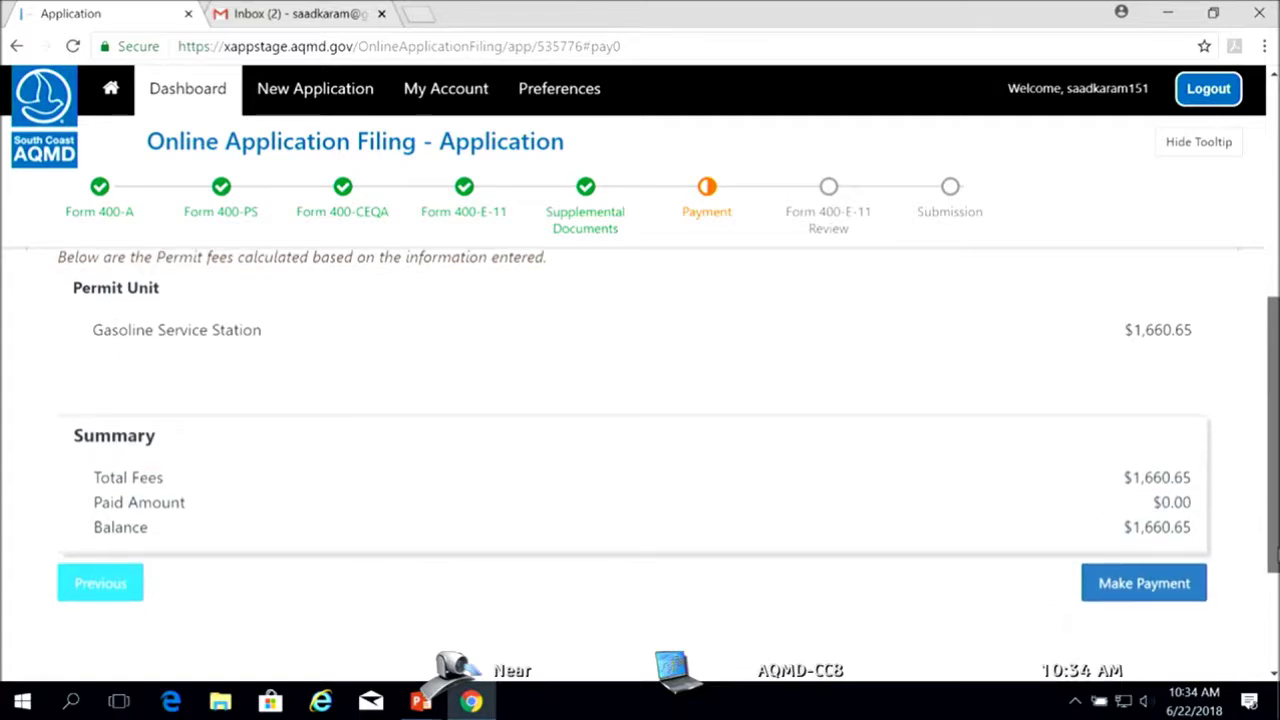
{"action": "left_click", "coordinate": [1150, 588]}
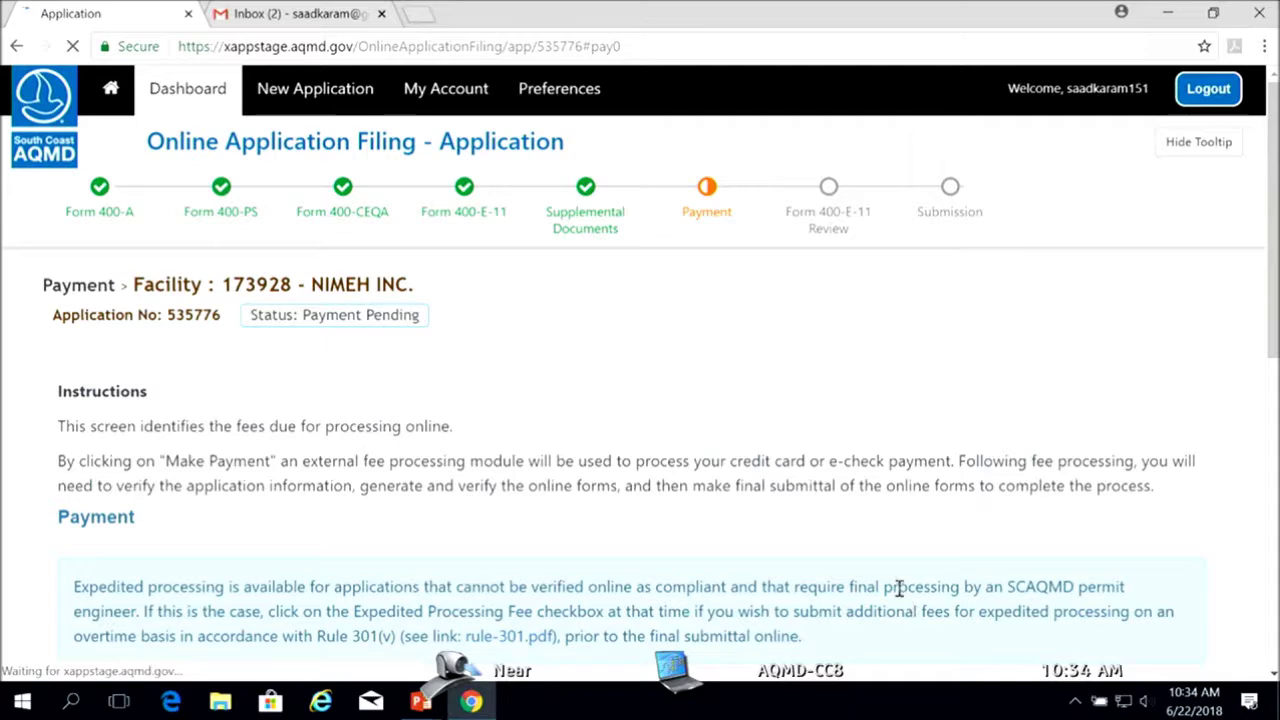
{"action": "left_click_drag", "start_coordinate": [1272, 337], "coordinate": [1266, 421]}
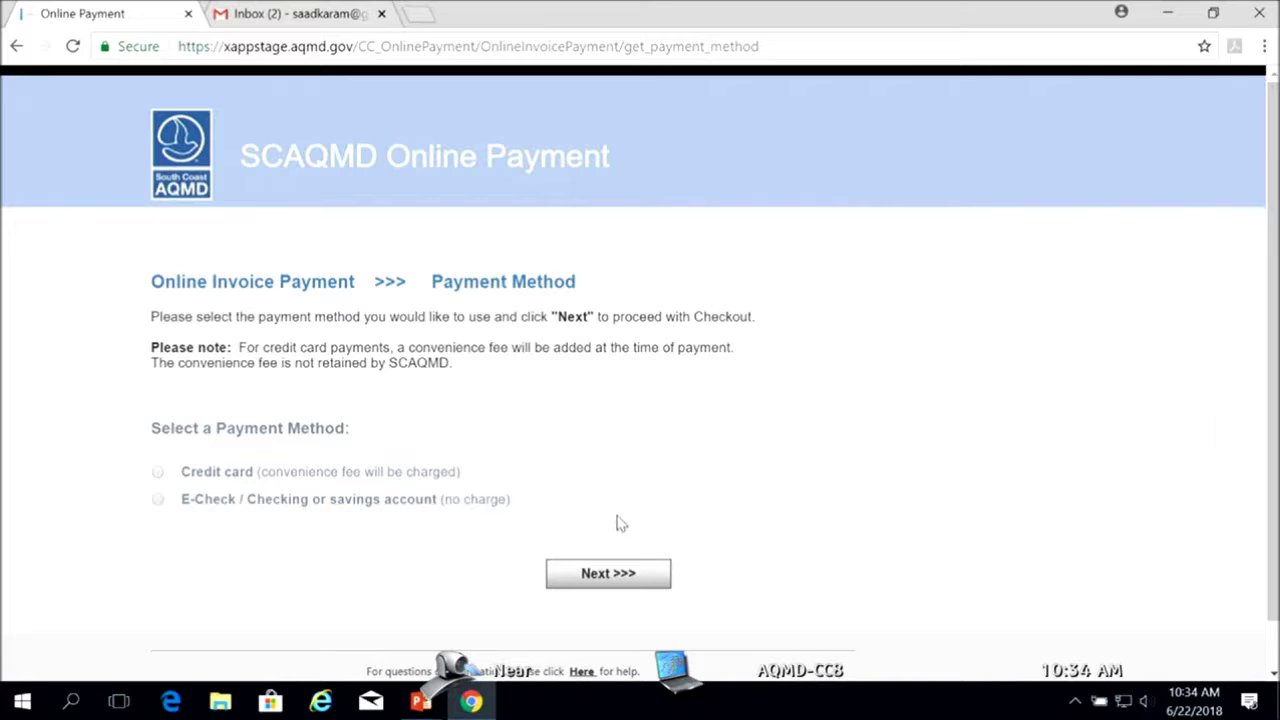
Choose credit card payment and check out the $1660.65 permit invoice
{"action": "left_click", "coordinate": [157, 472]}
{"action": "left_click", "coordinate": [592, 574]}
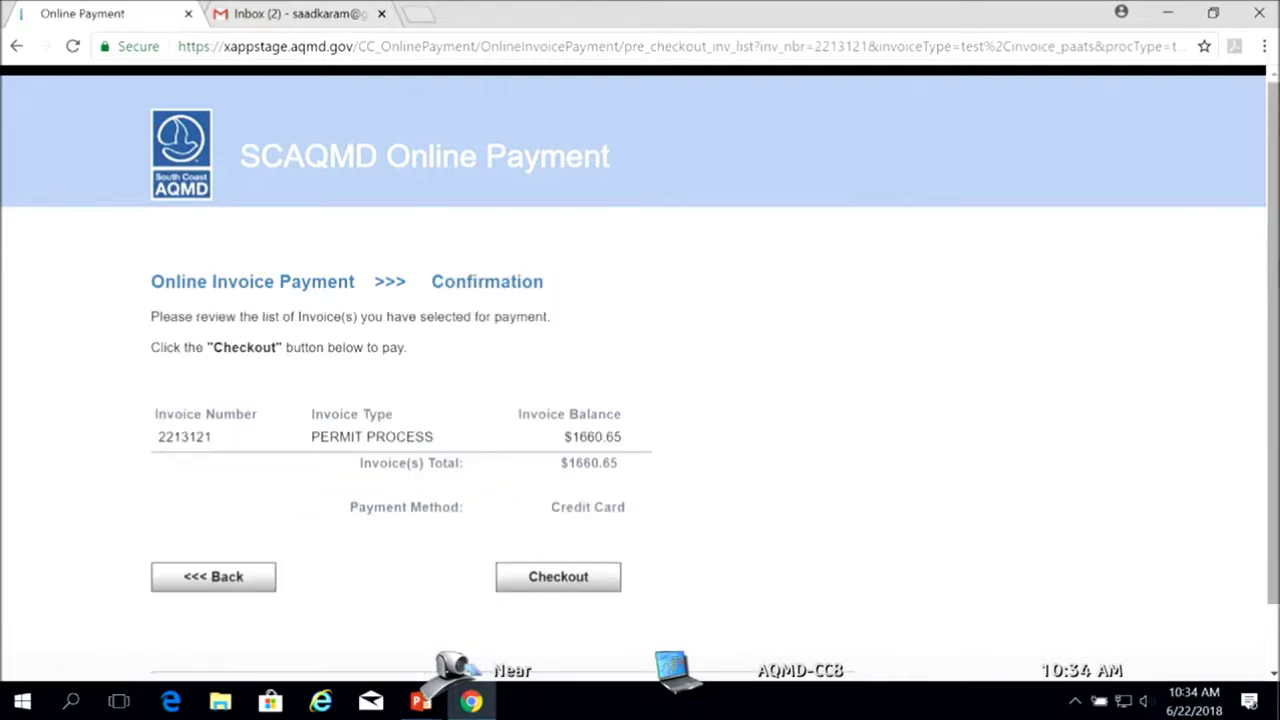
{"action": "scroll", "coordinate": [1268, 287], "scroll_direction": "down", "scroll_amount": 1}
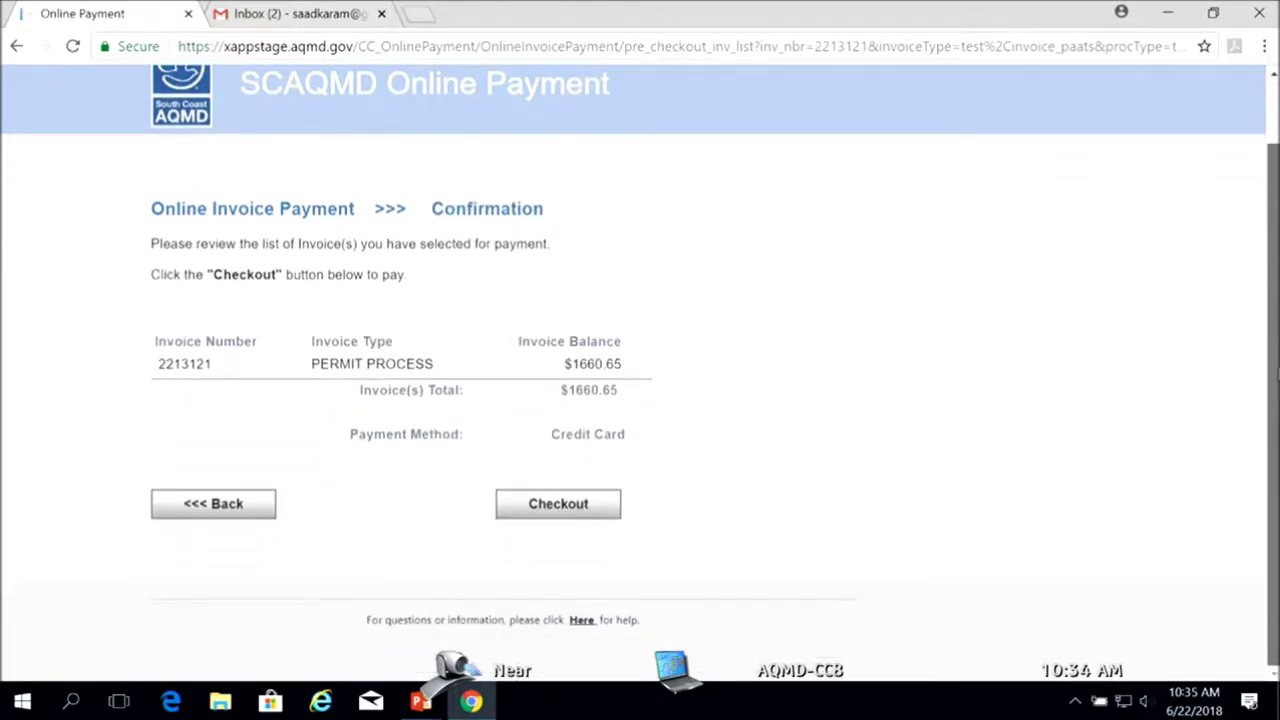
{"action": "left_click", "coordinate": [558, 512]}
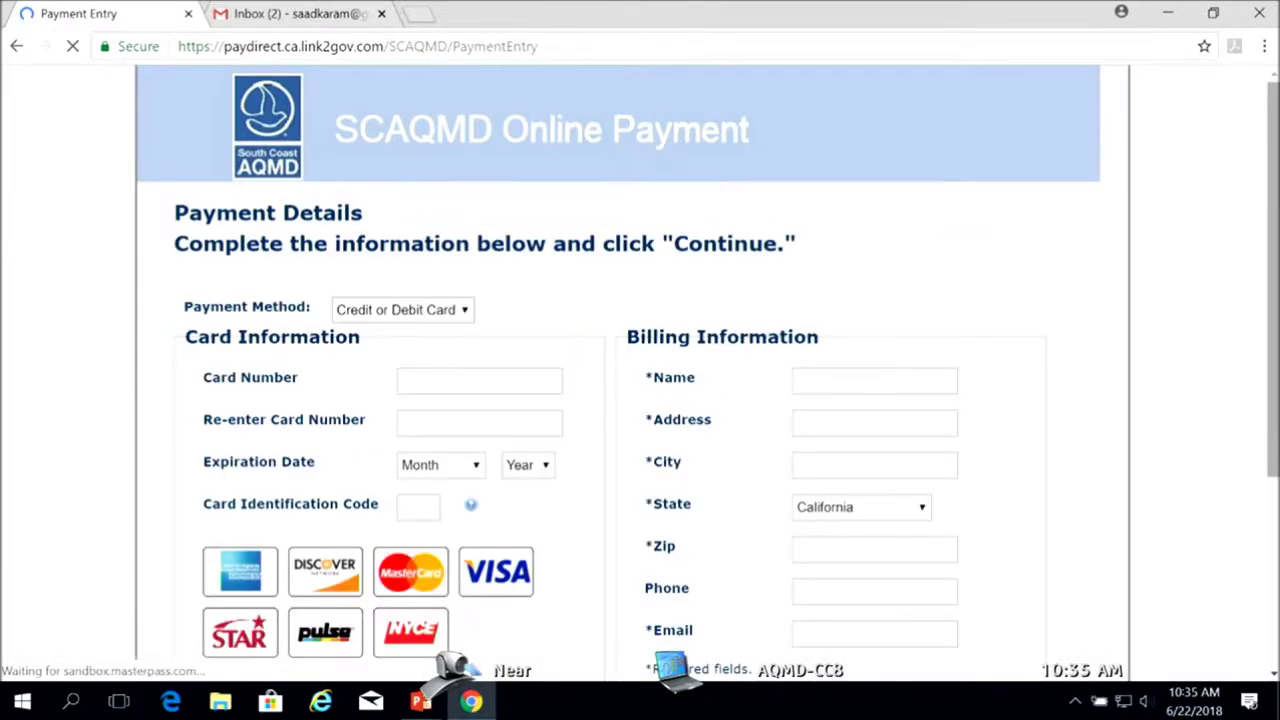
Enter the card number in the Card Number field and move to re-entering it
{"action": "scroll", "coordinate": [640, 370], "scroll_direction": "down", "scroll_amount": 2}
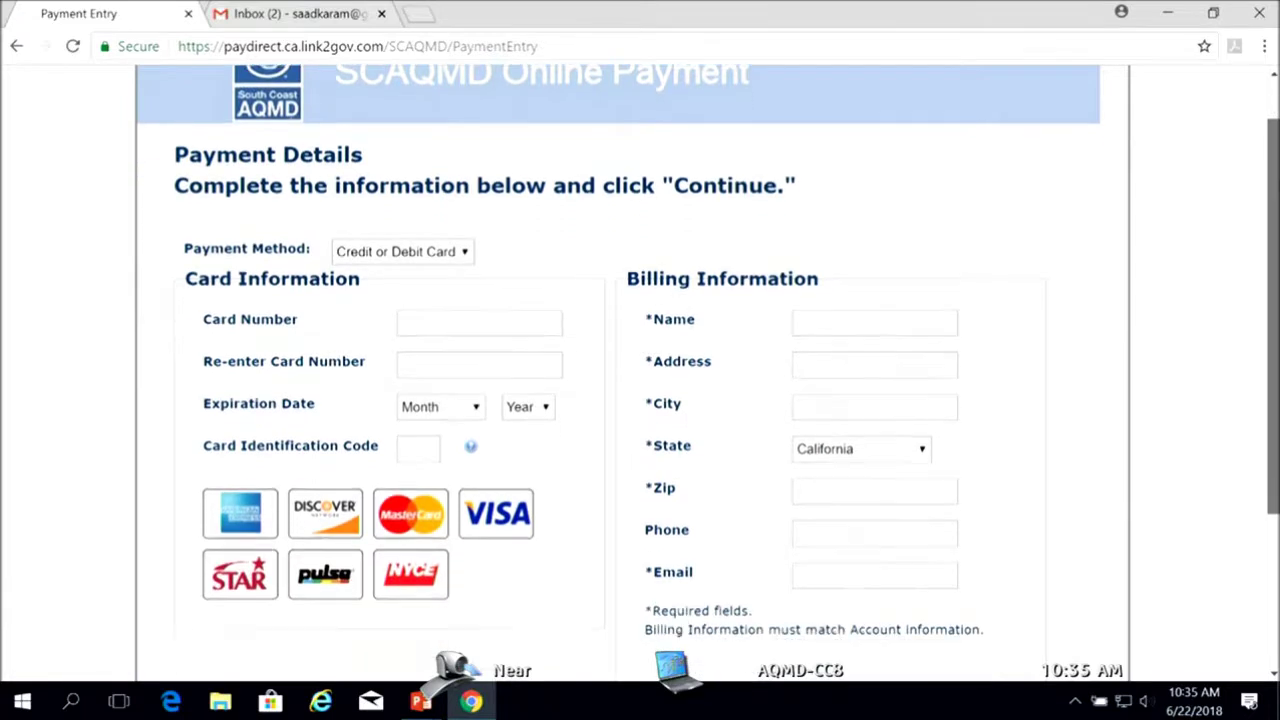
{"action": "scroll", "coordinate": [600, 334], "scroll_direction": "down", "scroll_amount": 3}
{"action": "left_click", "coordinate": [521, 235]}
{"action": "type", "text": "••••••••••"}
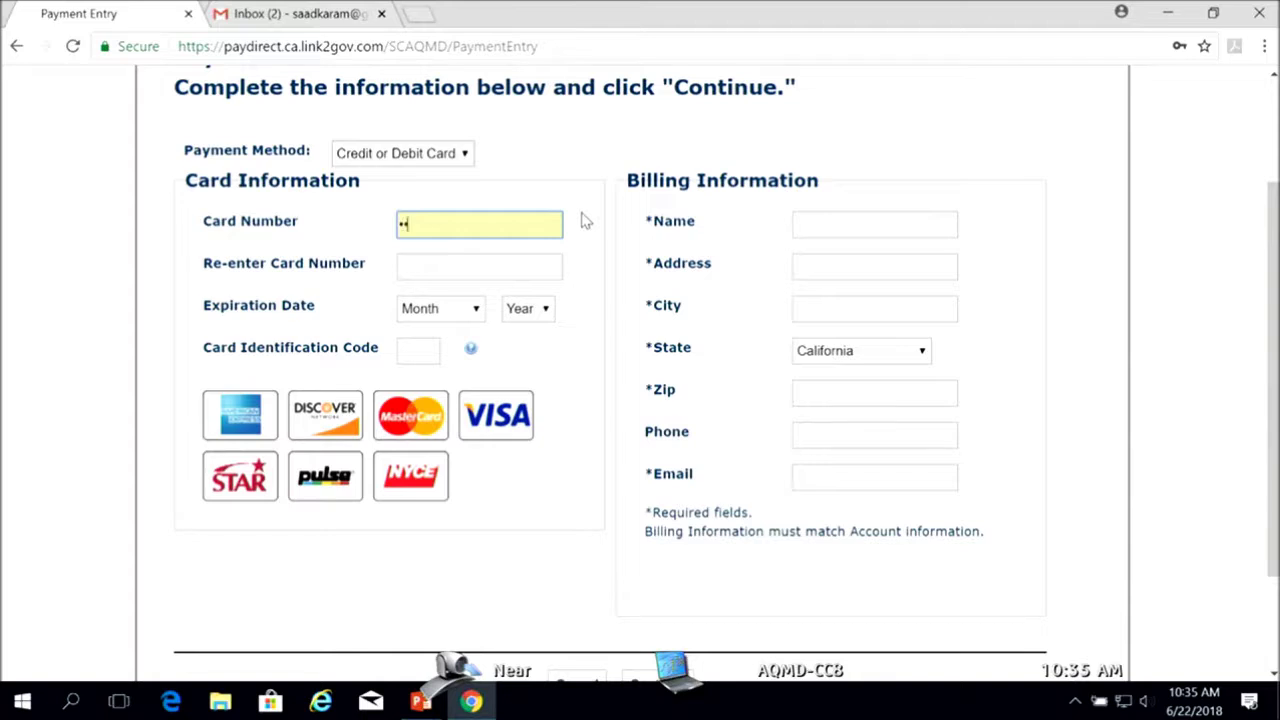
{"action": "type", "text": "••••••"}
{"action": "key", "text": "Tab"}
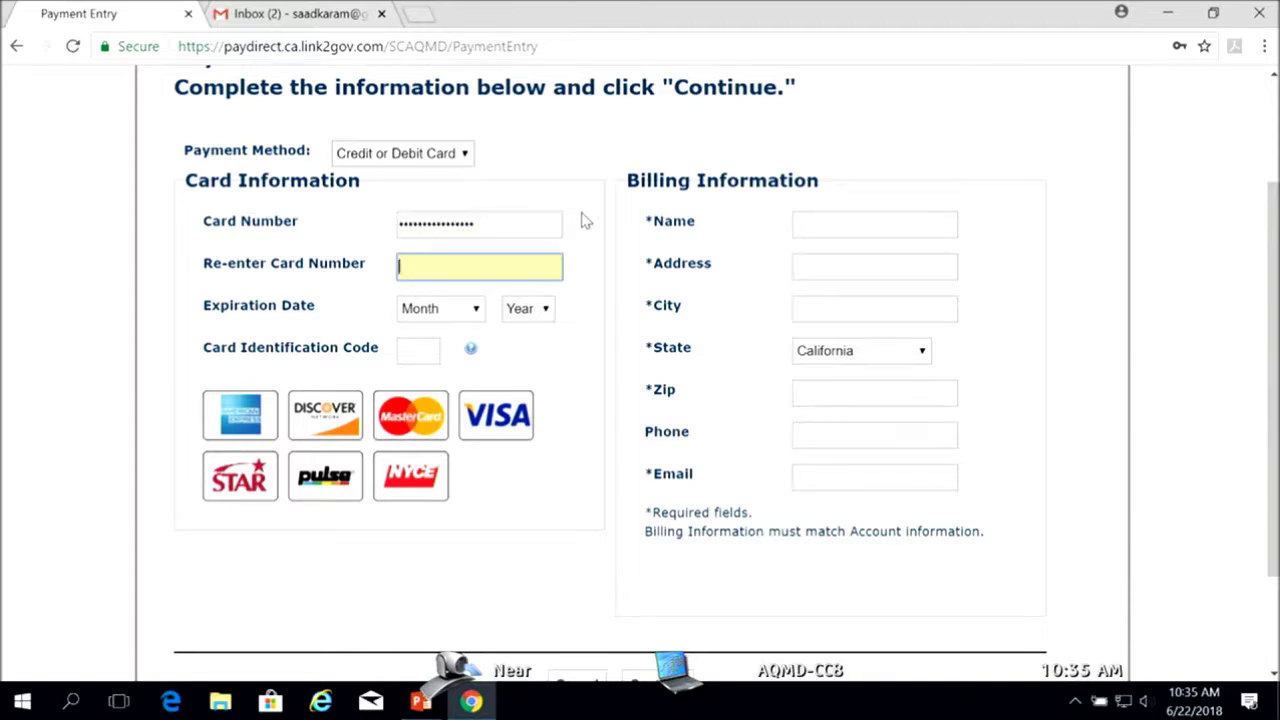
{"action": "type", "text": "••••••••••••••••"}
Set the card expiration to June 2021 and fill in the card security code
{"action": "left_click", "coordinate": [477, 312]}
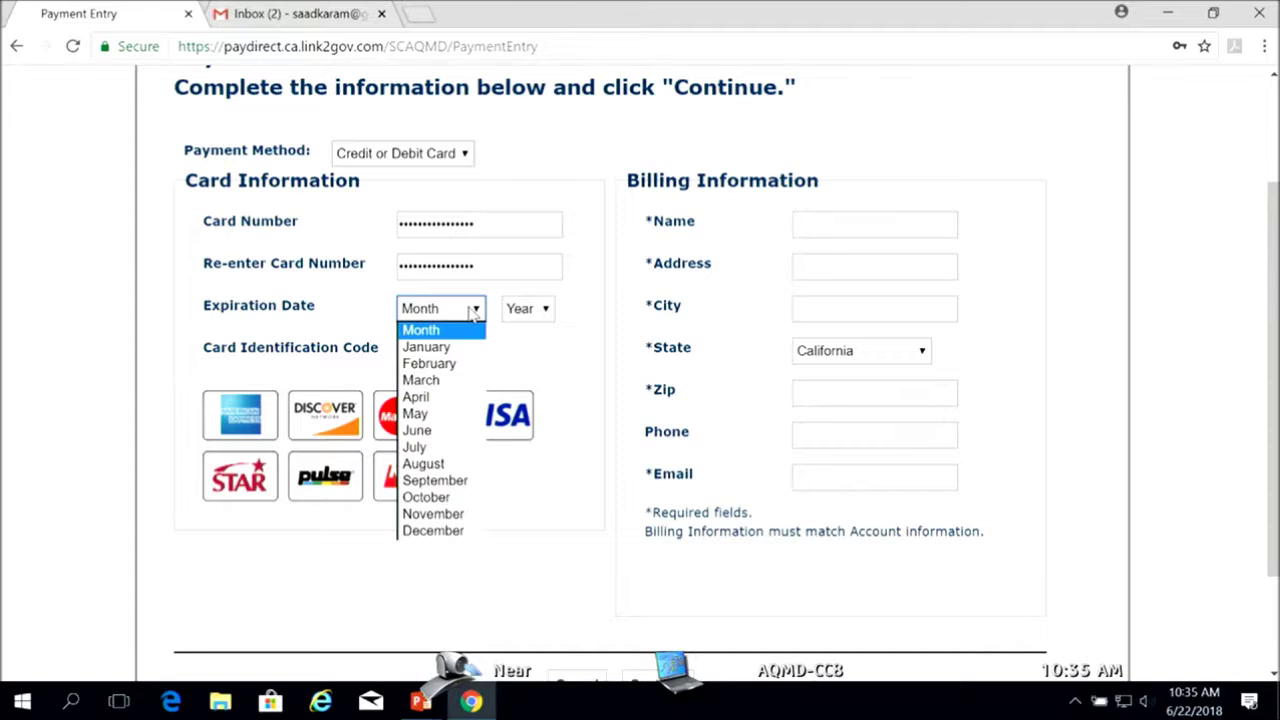
{"action": "left_click", "coordinate": [424, 432]}
{"action": "left_click", "coordinate": [546, 310]}
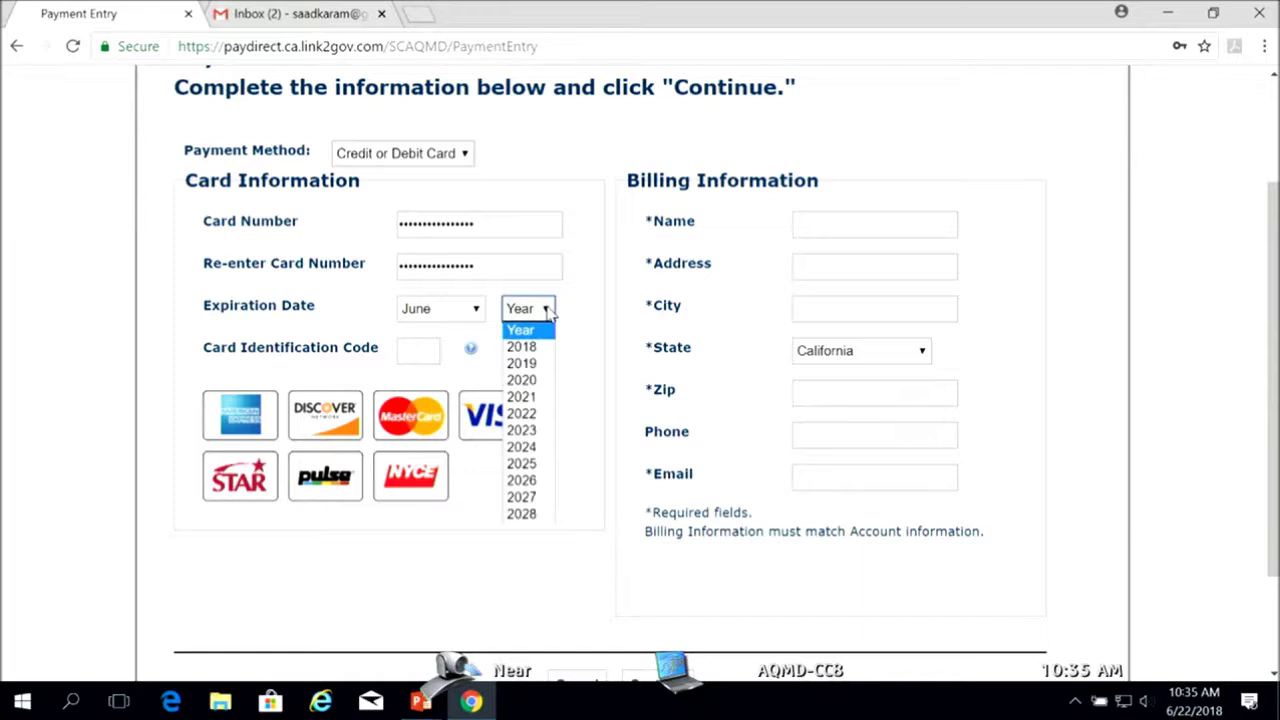
{"action": "left_click", "coordinate": [538, 399]}
{"action": "left_click", "coordinate": [417, 351]}
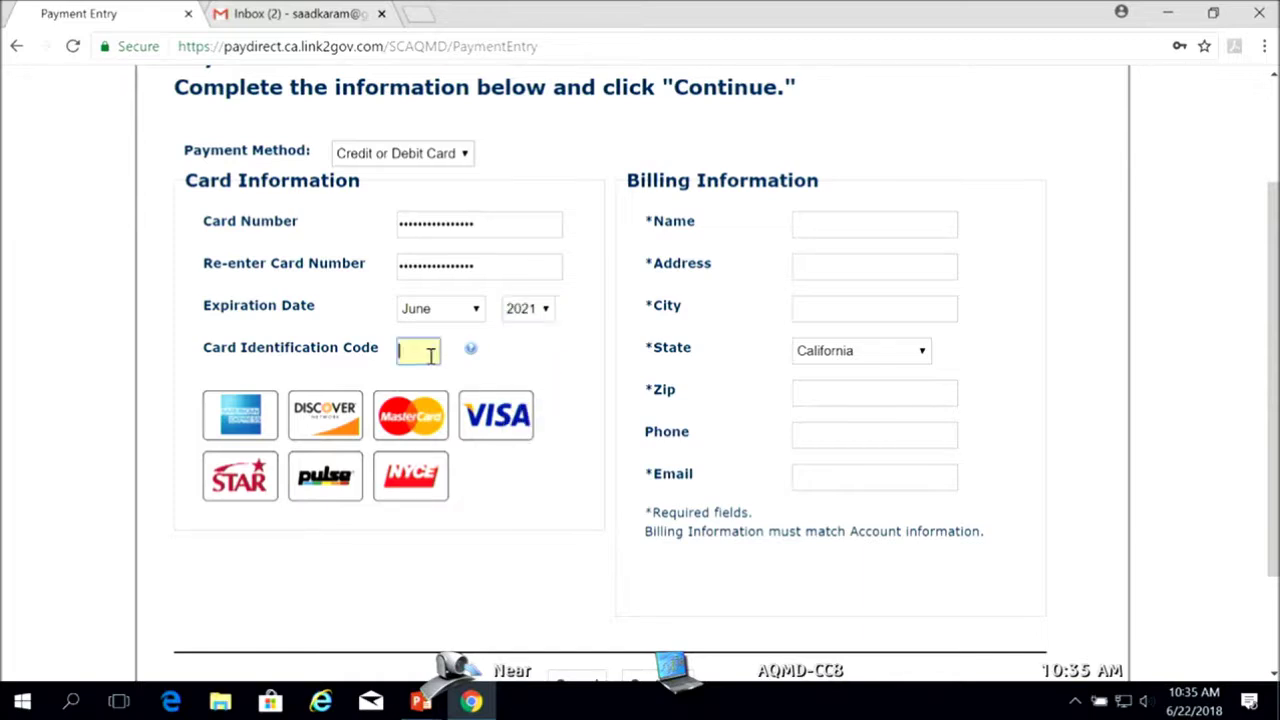
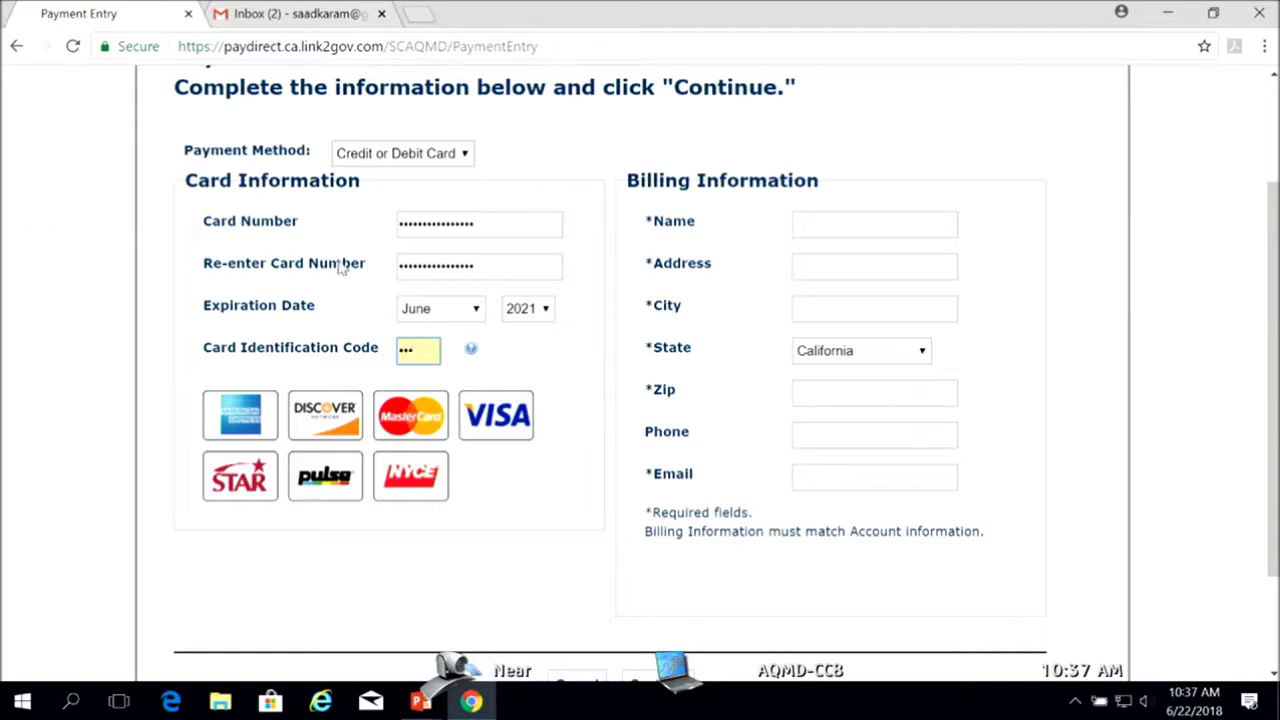
Enter the cardholder's billing name, street address, city, zip code and e-mail address on the payment form
{"action": "left_click", "coordinate": [846, 222]}
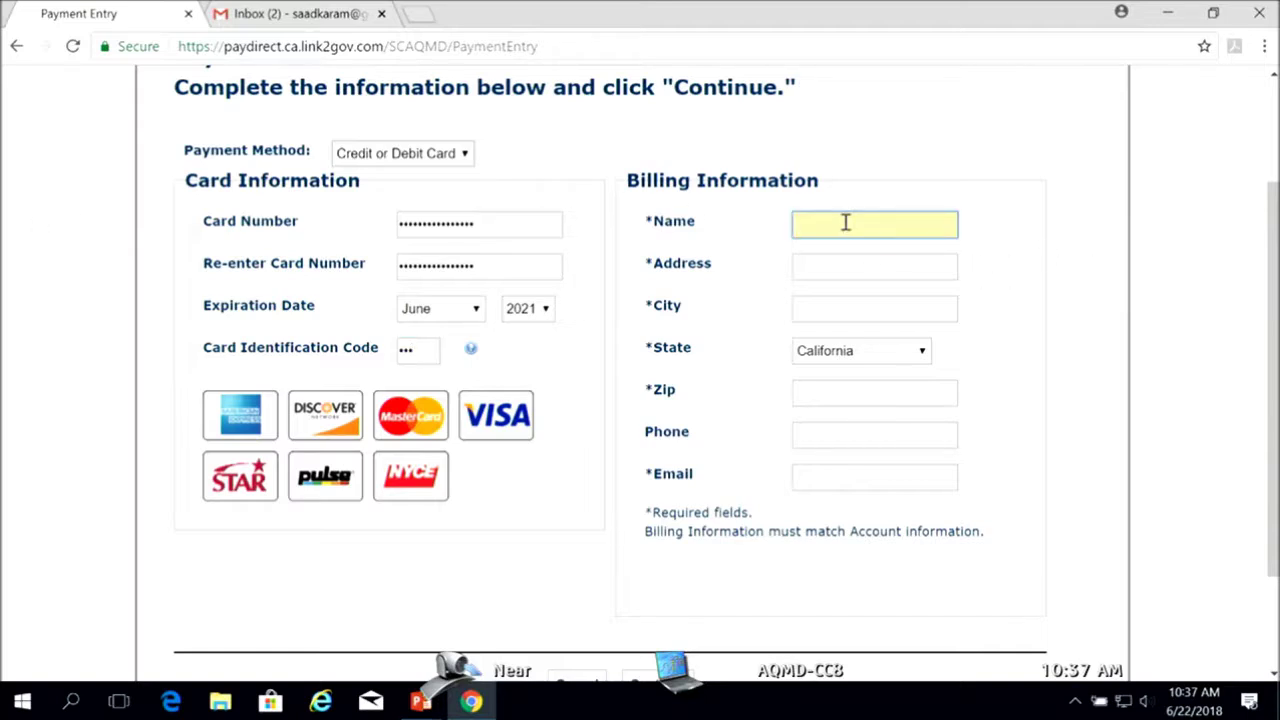
{"action": "key", "text": "Tab"}
{"action": "type", "text": "21"}
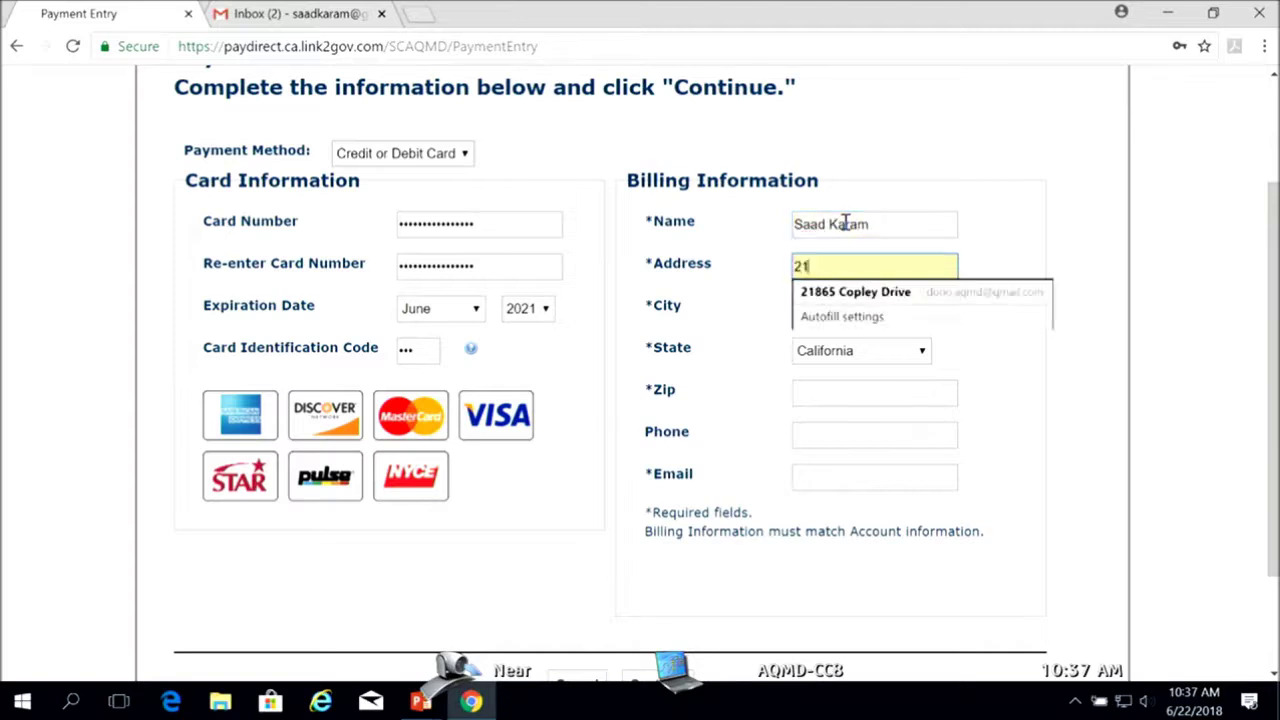
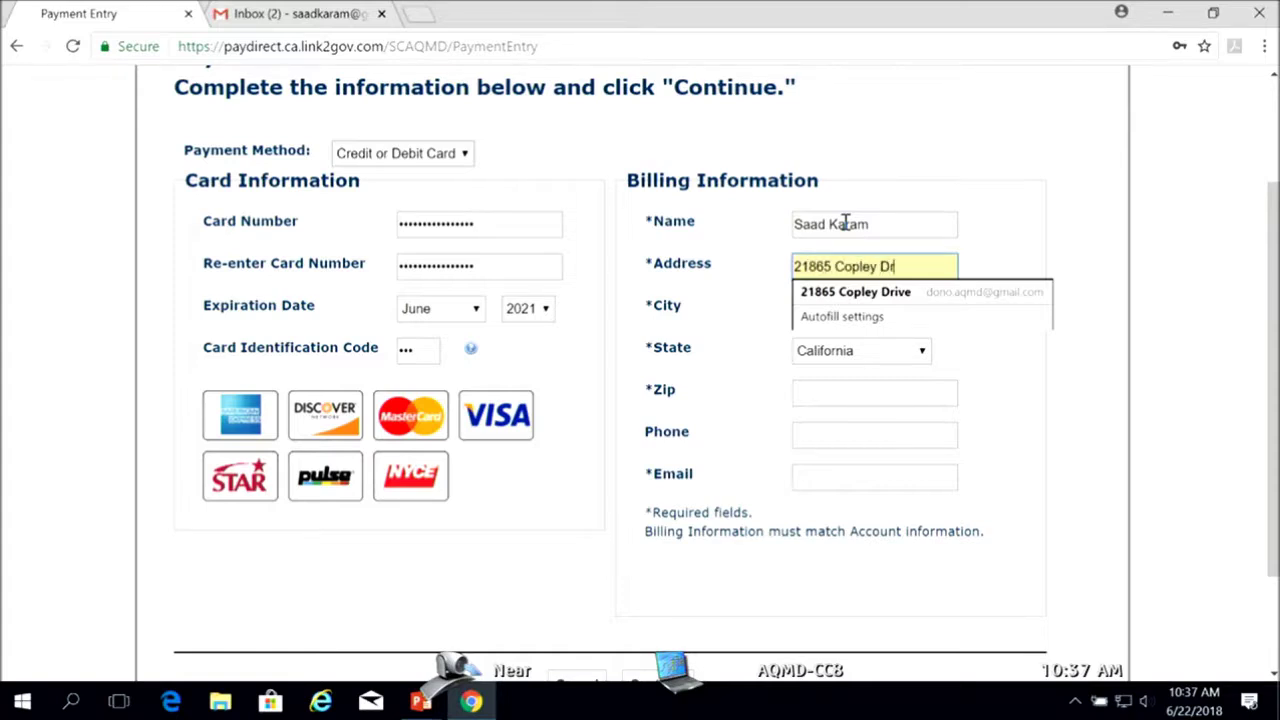
{"action": "key", "text": "Tab"}
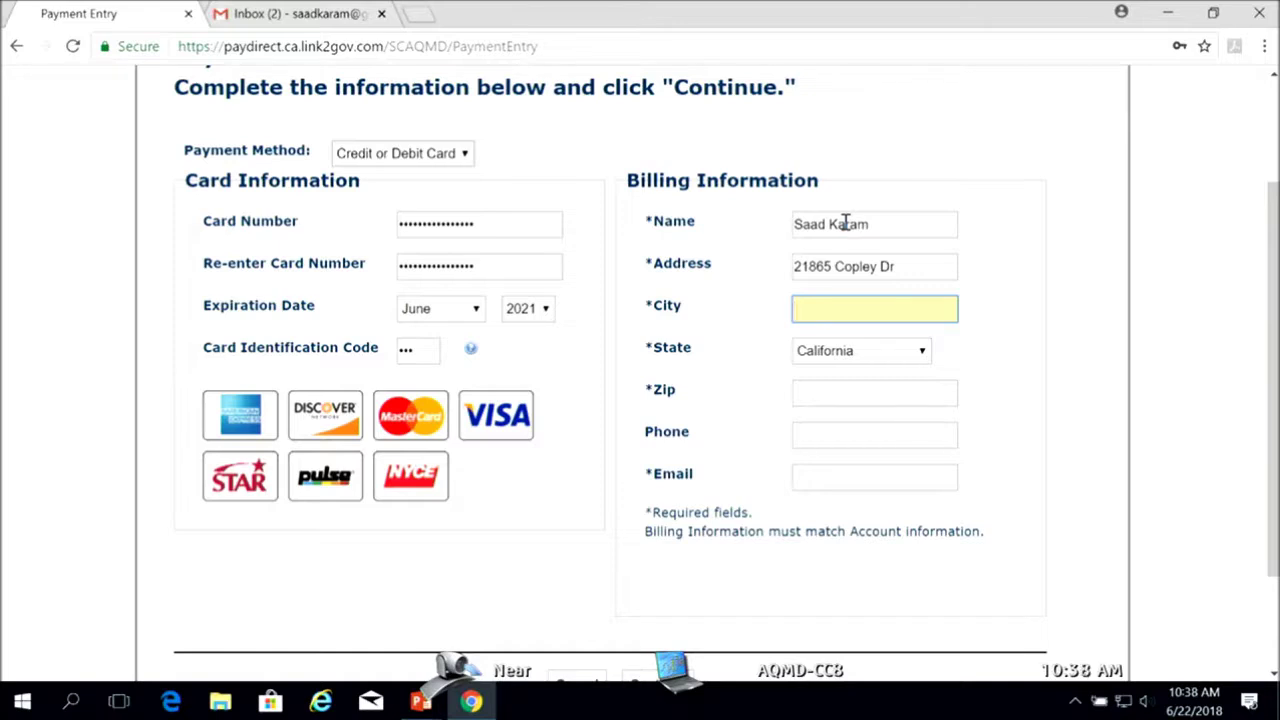
{"action": "type", "text": "Diamo"}
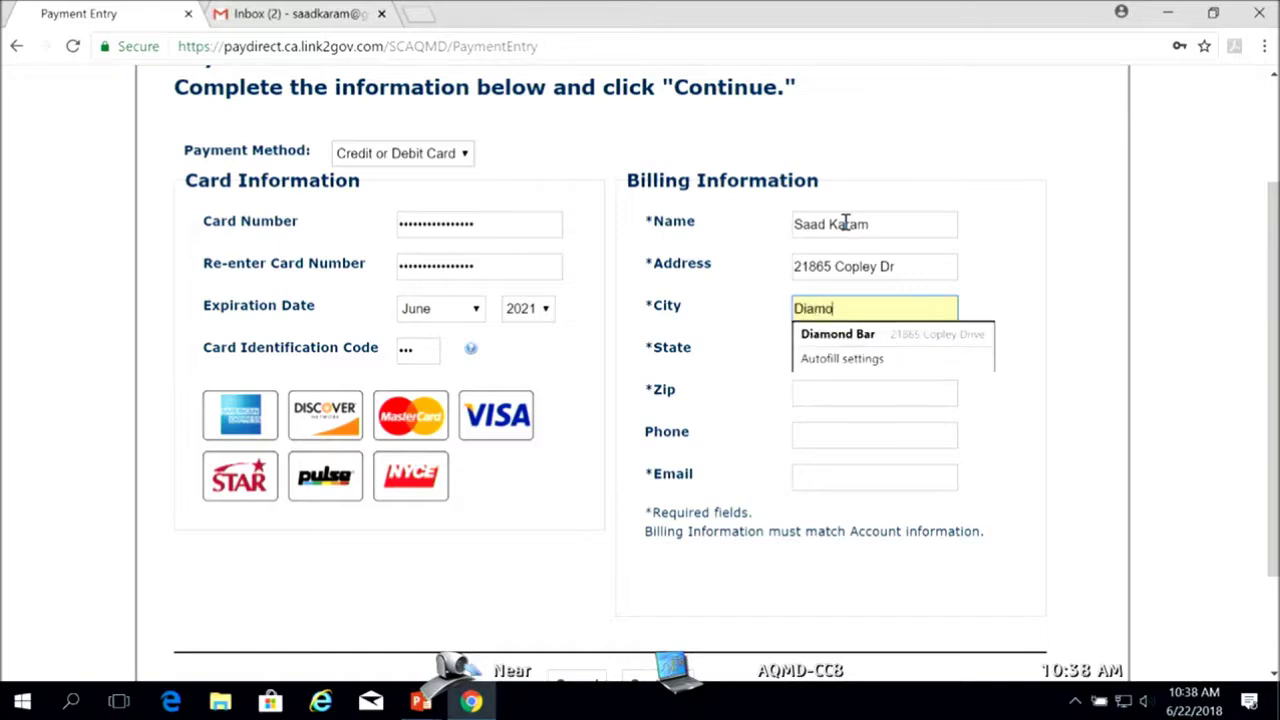
{"action": "type", "text": "nd Bar"}
{"action": "key", "text": "Tab"}
{"action": "key", "text": "Tab"}
{"action": "type", "text": "91765"}
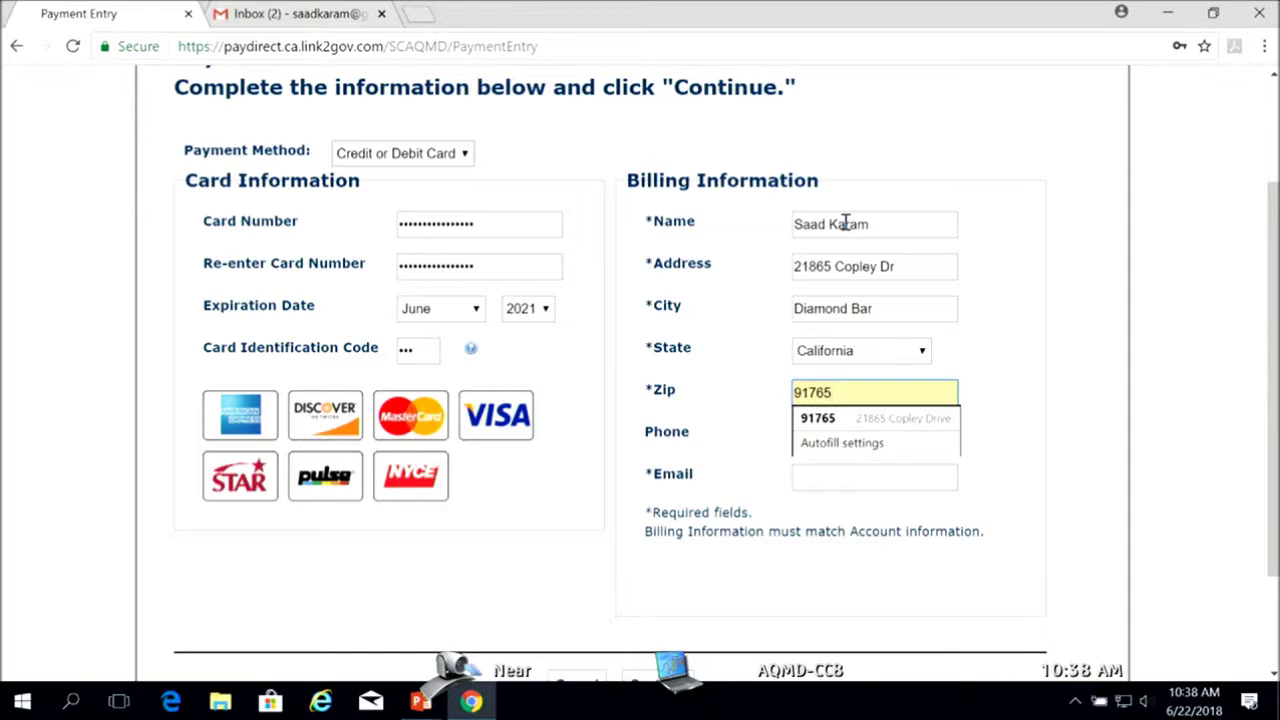
{"action": "left_click", "coordinate": [833, 476]}
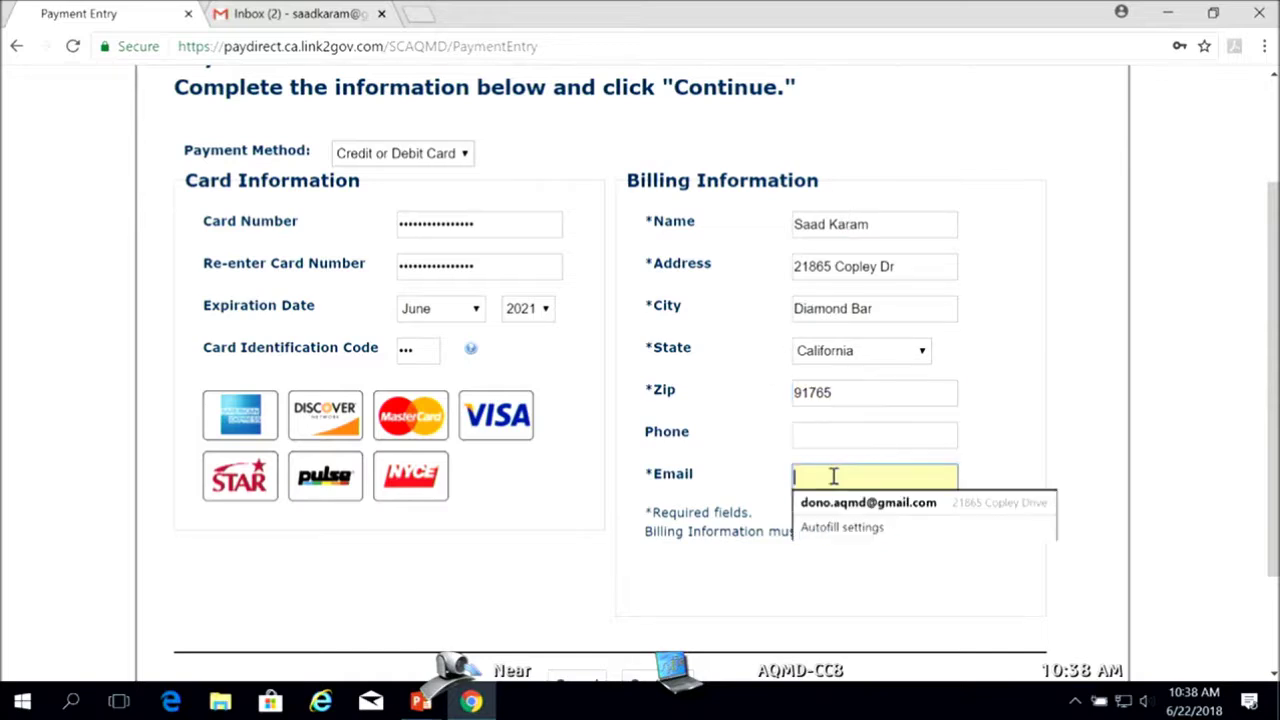
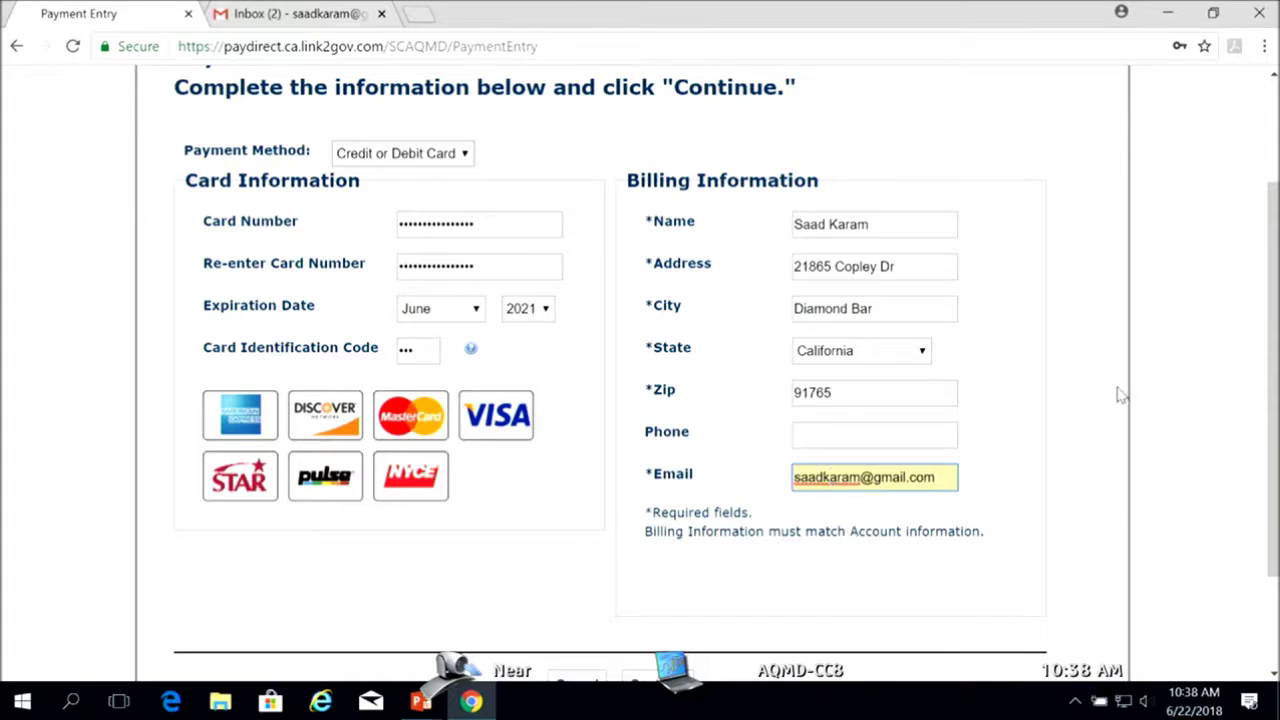
{"action": "left_click", "coordinate": [1108, 406]}
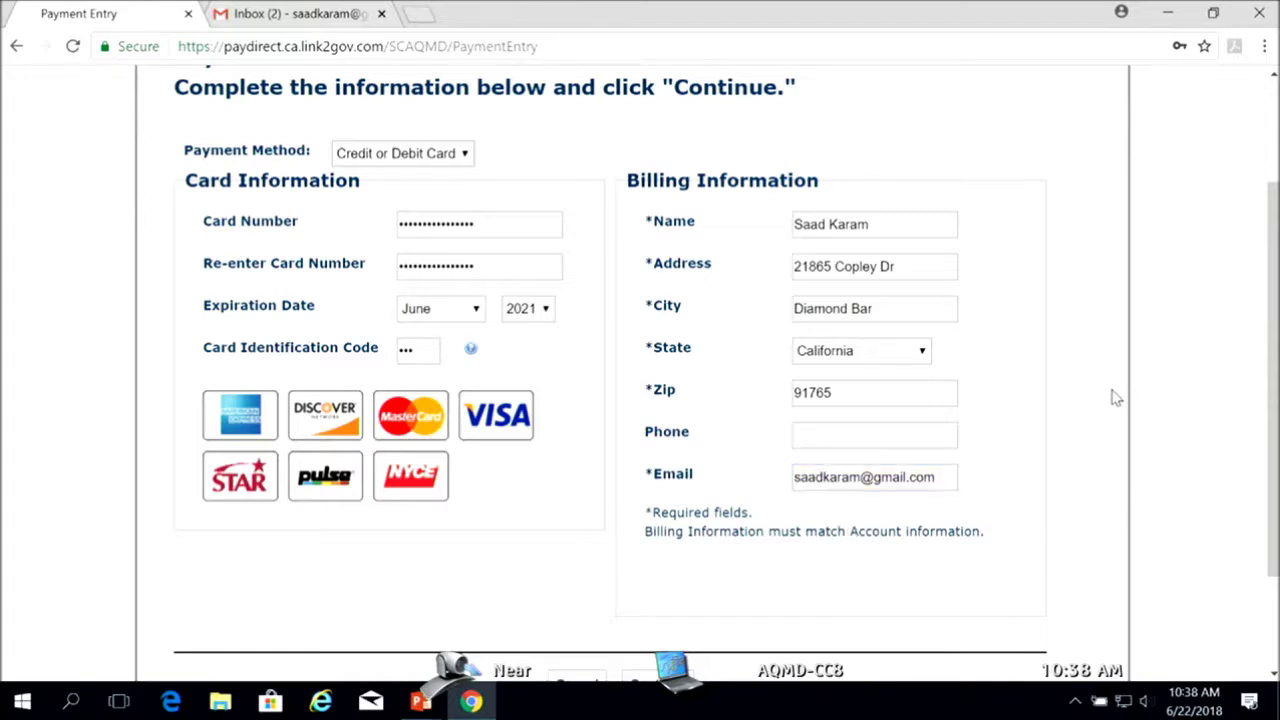
{"action": "scroll", "coordinate": [1116, 397], "scroll_direction": "down", "scroll_amount": 1}
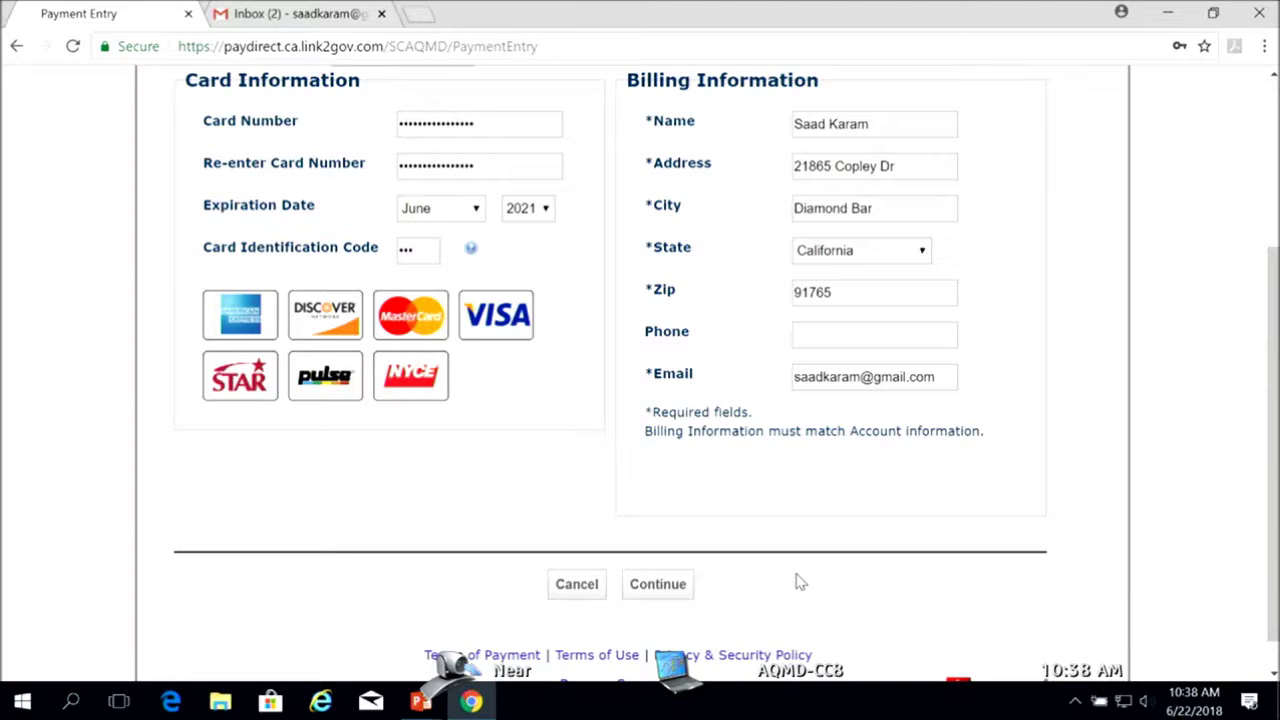
{"action": "scroll", "coordinate": [810, 581], "scroll_direction": "up", "scroll_amount": 1}
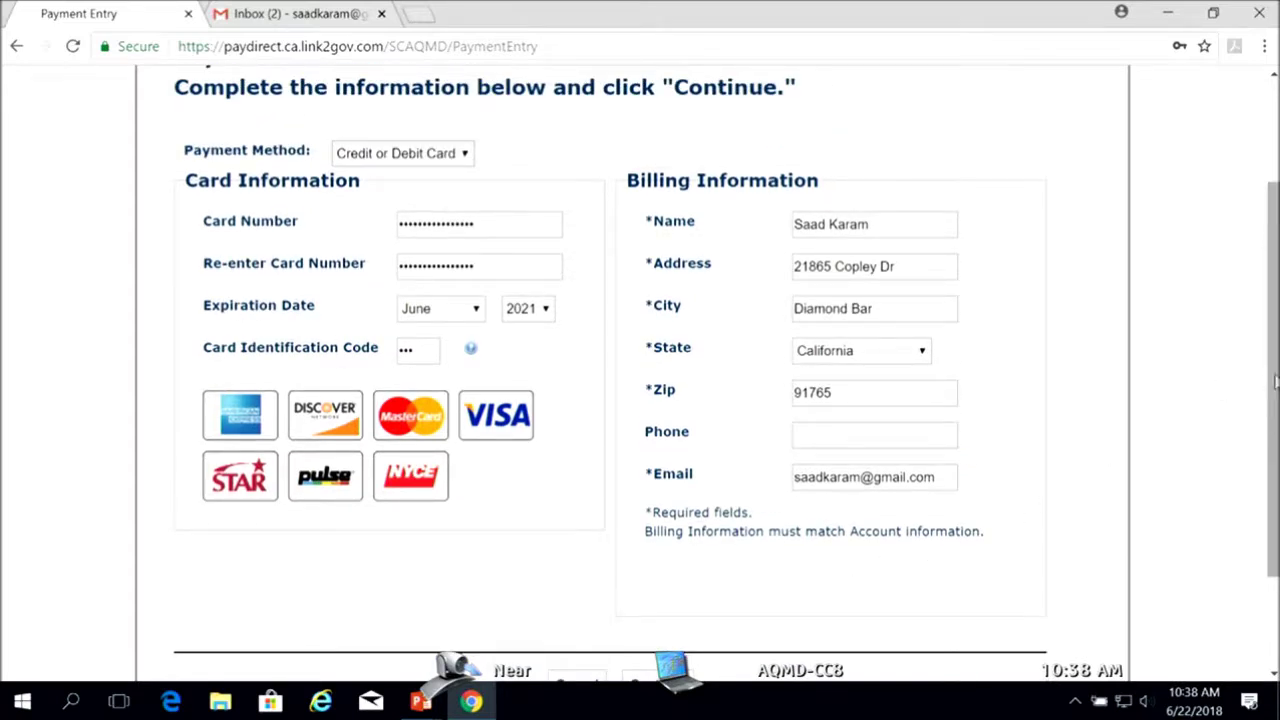
{"action": "left_click_drag", "start_coordinate": [1275, 380], "coordinate": [1274, 410]}
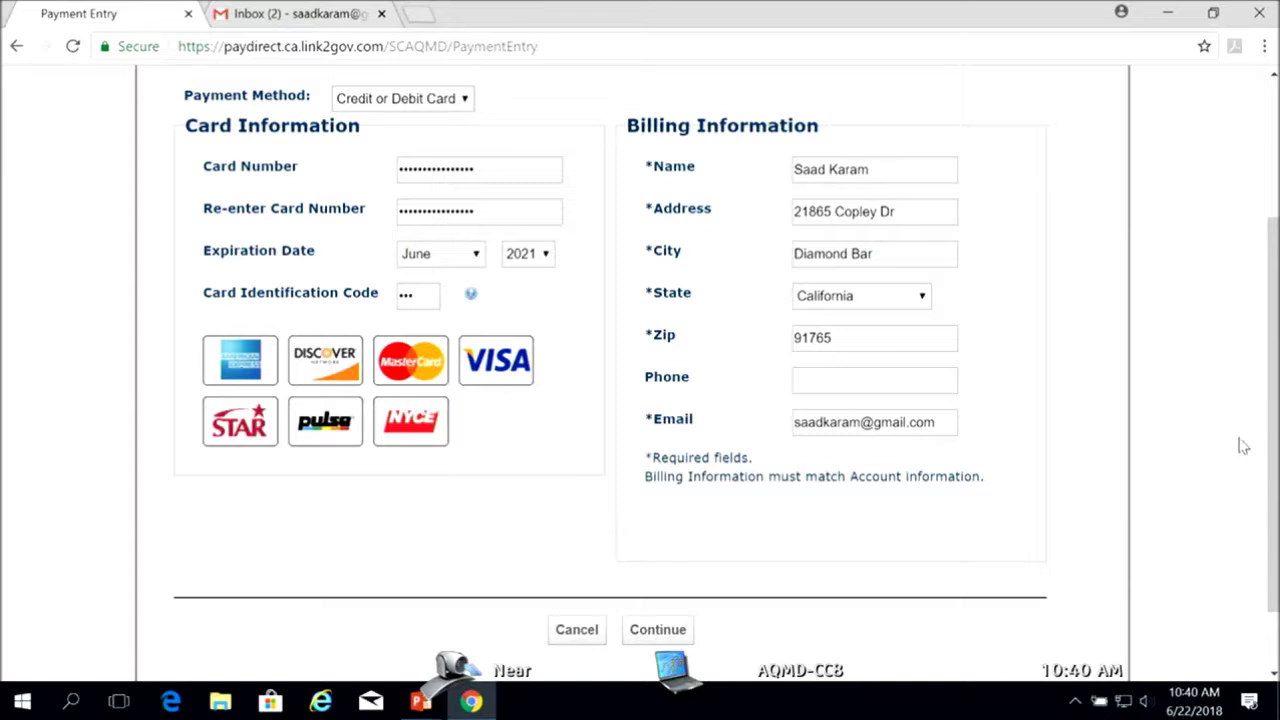
{"action": "left_click", "coordinate": [658, 630]}
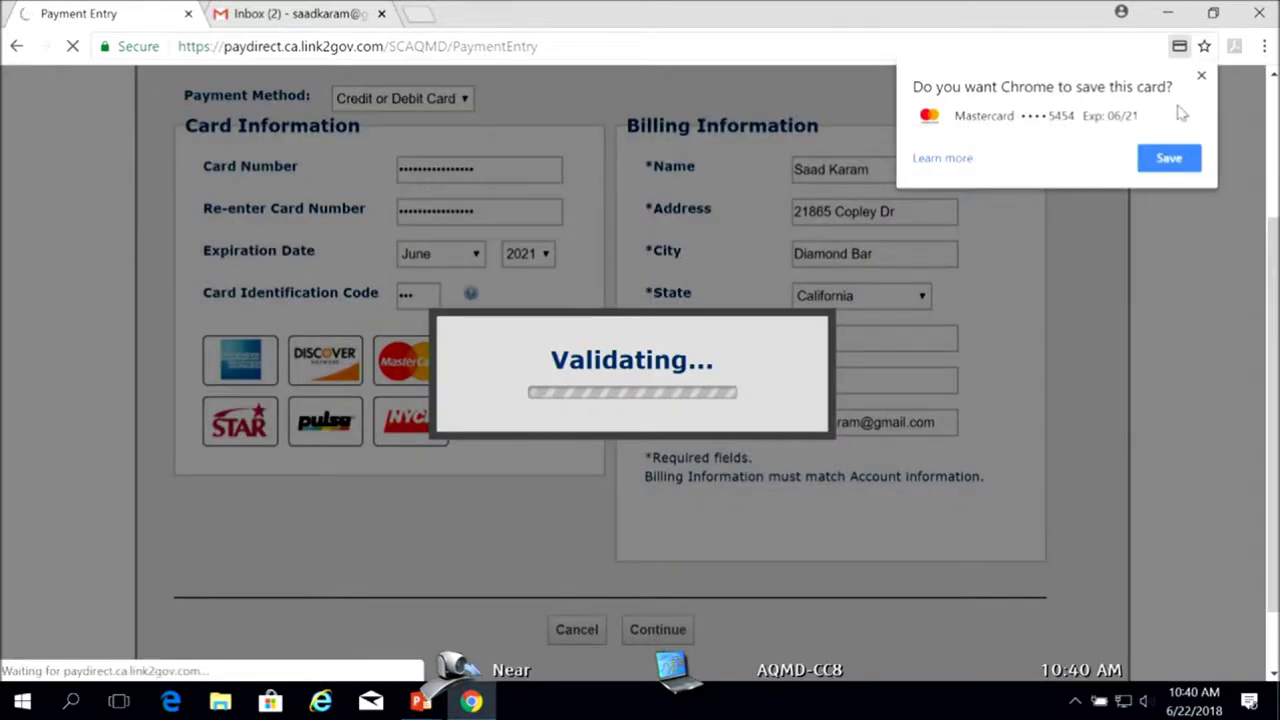
Save the card in Chrome, agree to the Terms of Payment and continue to payment review
{"action": "left_click", "coordinate": [1162, 160]}
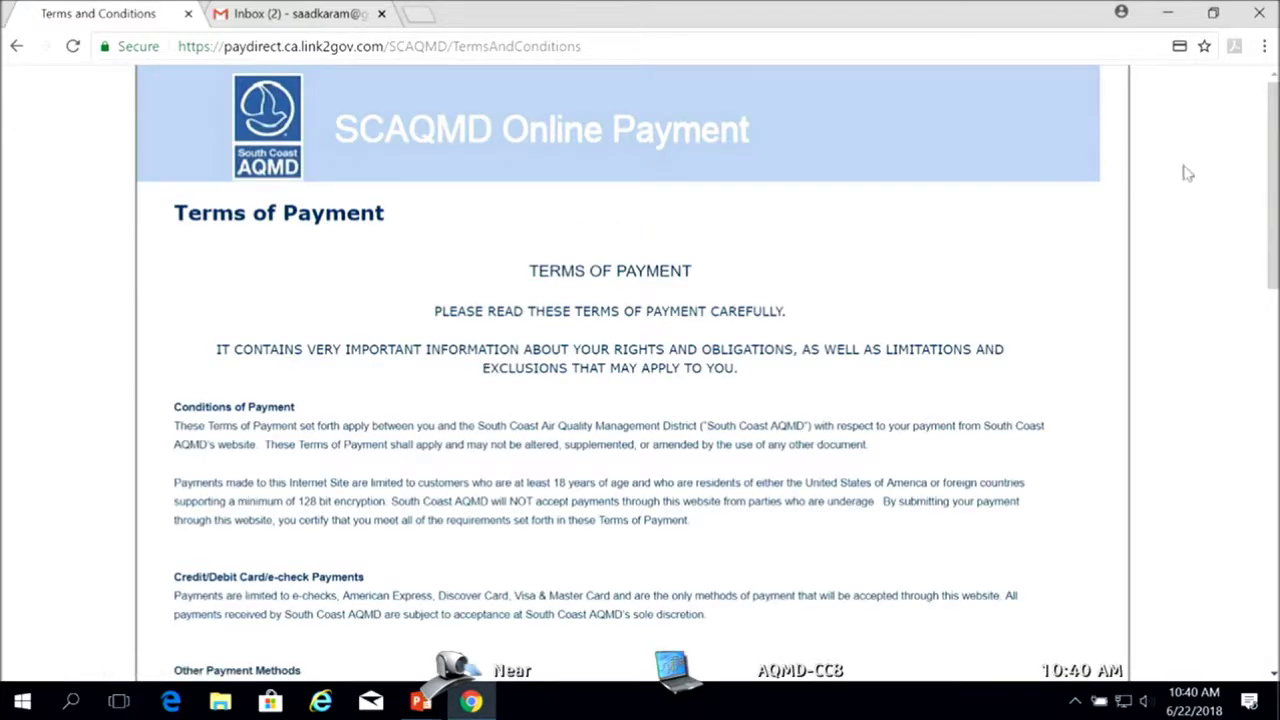
{"action": "left_click_drag", "start_coordinate": [1273, 164], "coordinate": [1275, 216]}
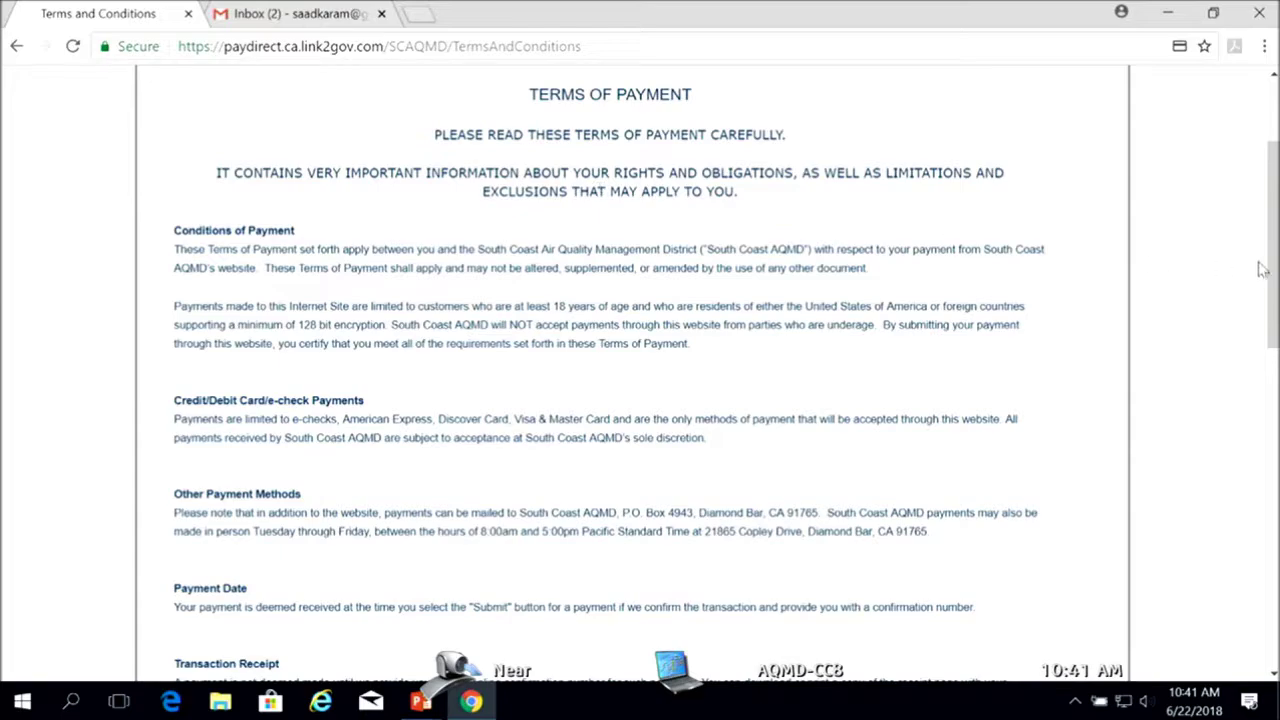
{"action": "left_click_drag", "start_coordinate": [1270, 274], "coordinate": [1270, 591]}
{"action": "left_click", "coordinate": [183, 490]}
{"action": "left_click", "coordinate": [704, 551]}
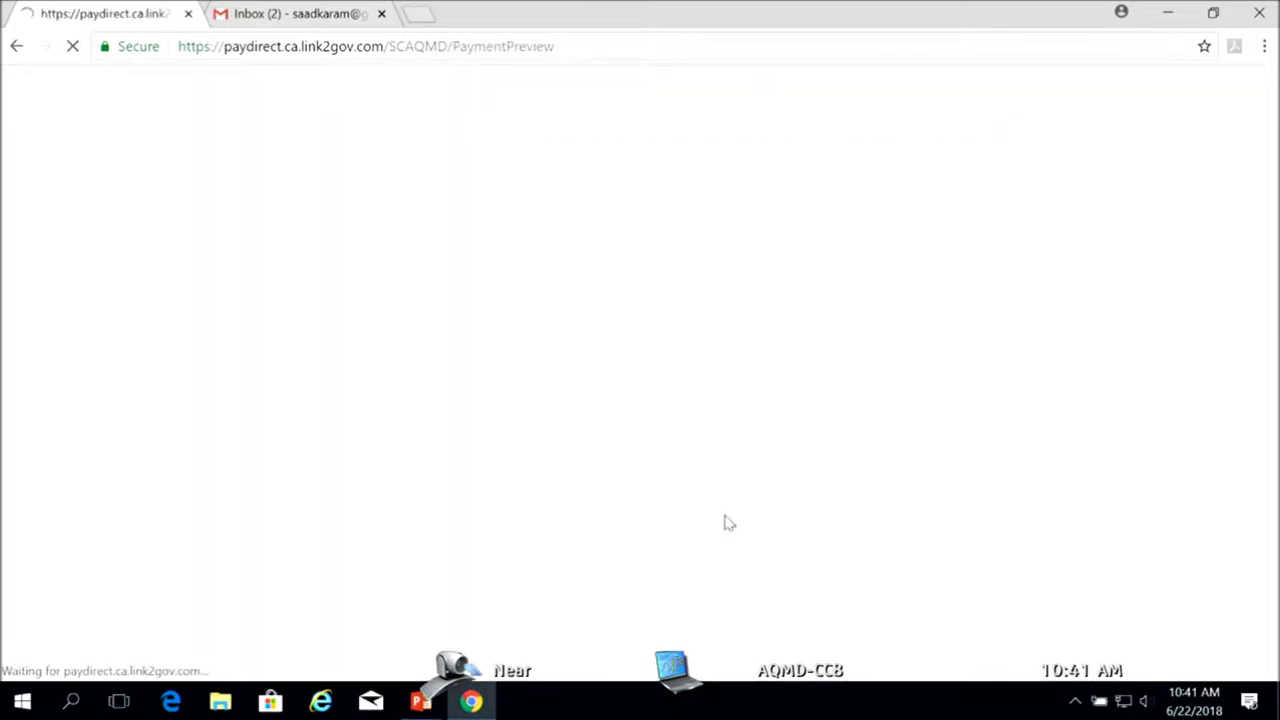
Check the $37.36 convenience fee on the review page and process the $1,698.01 payment
{"action": "left_click_drag", "start_coordinate": [1270, 180], "coordinate": [1270, 356]}
{"action": "left_click_drag", "start_coordinate": [993, 184], "coordinate": [1038, 198]}
{"action": "left_click", "coordinate": [1090, 200]}
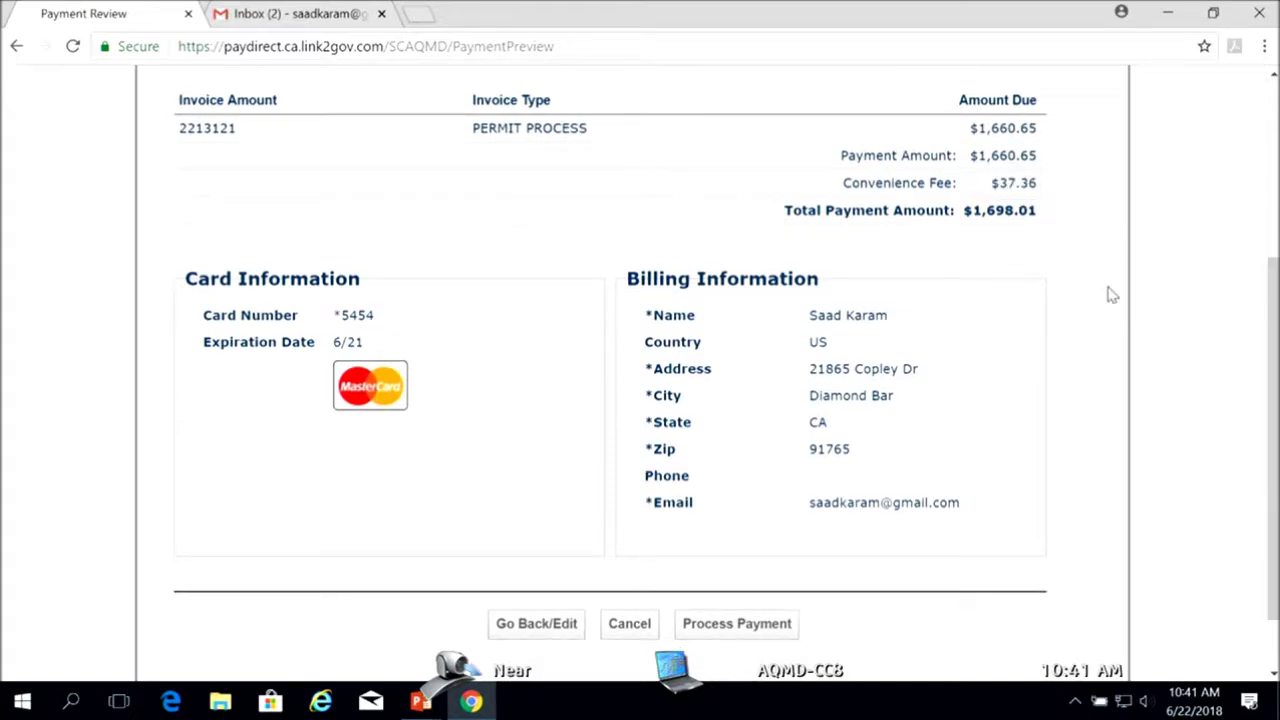
{"action": "left_click_drag", "start_coordinate": [1274, 332], "coordinate": [1275, 344]}
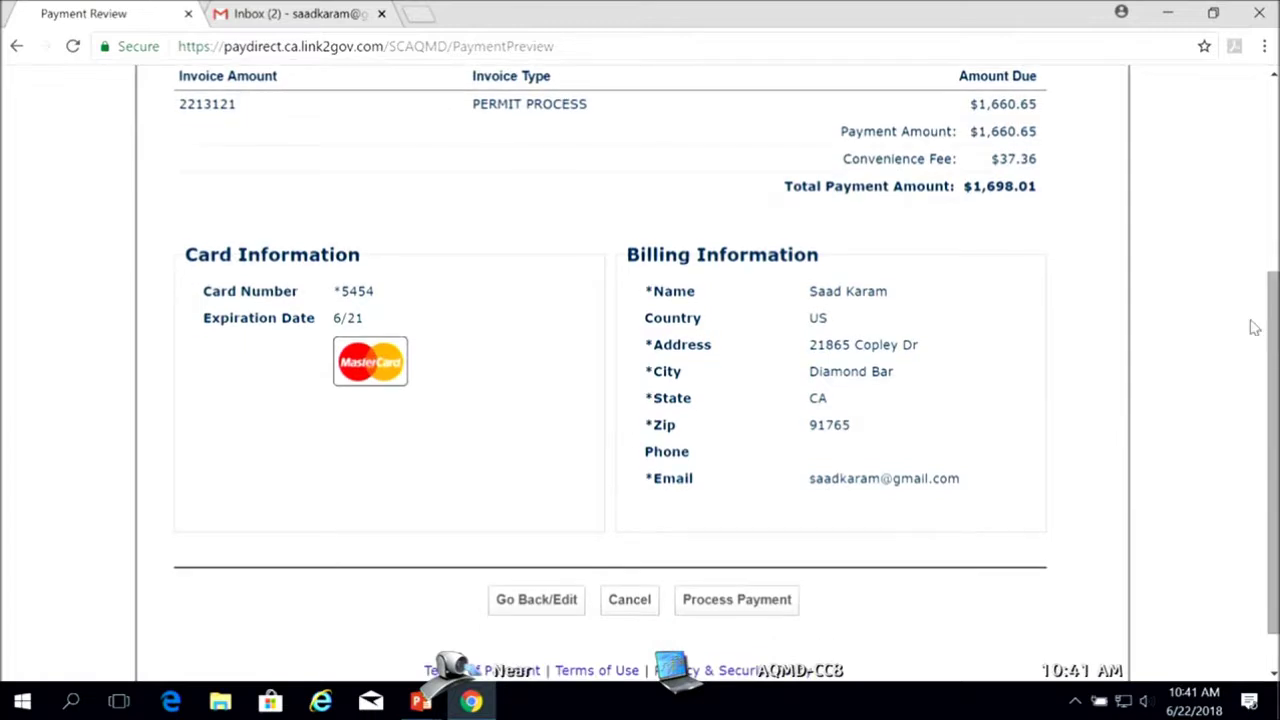
{"action": "left_click", "coordinate": [710, 606]}
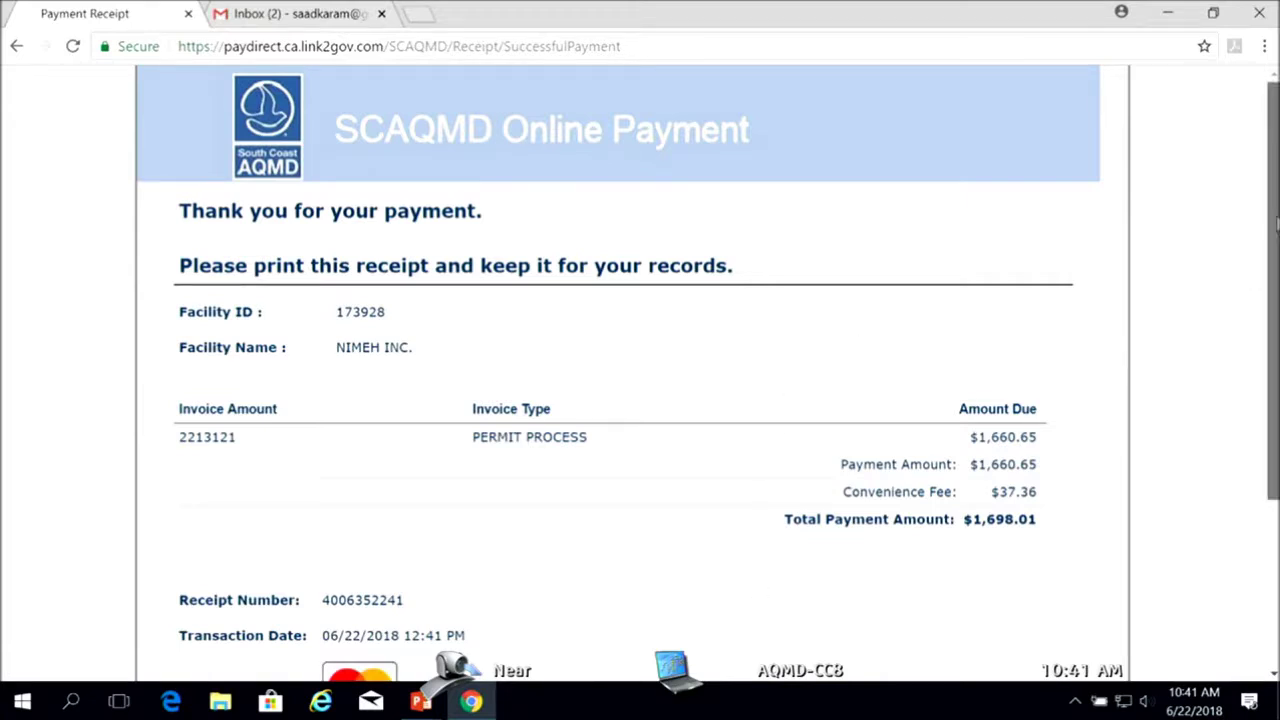
{"action": "left_click_drag", "start_coordinate": [1276, 226], "coordinate": [1276, 256]}
{"action": "scroll", "coordinate": [1276, 256], "scroll_direction": "down", "scroll_amount": 2}
{"action": "scroll", "coordinate": [1276, 256], "scroll_direction": "up", "scroll_amount": 2}
{"action": "left_click_drag", "start_coordinate": [1276, 256], "coordinate": [1276, 241]}
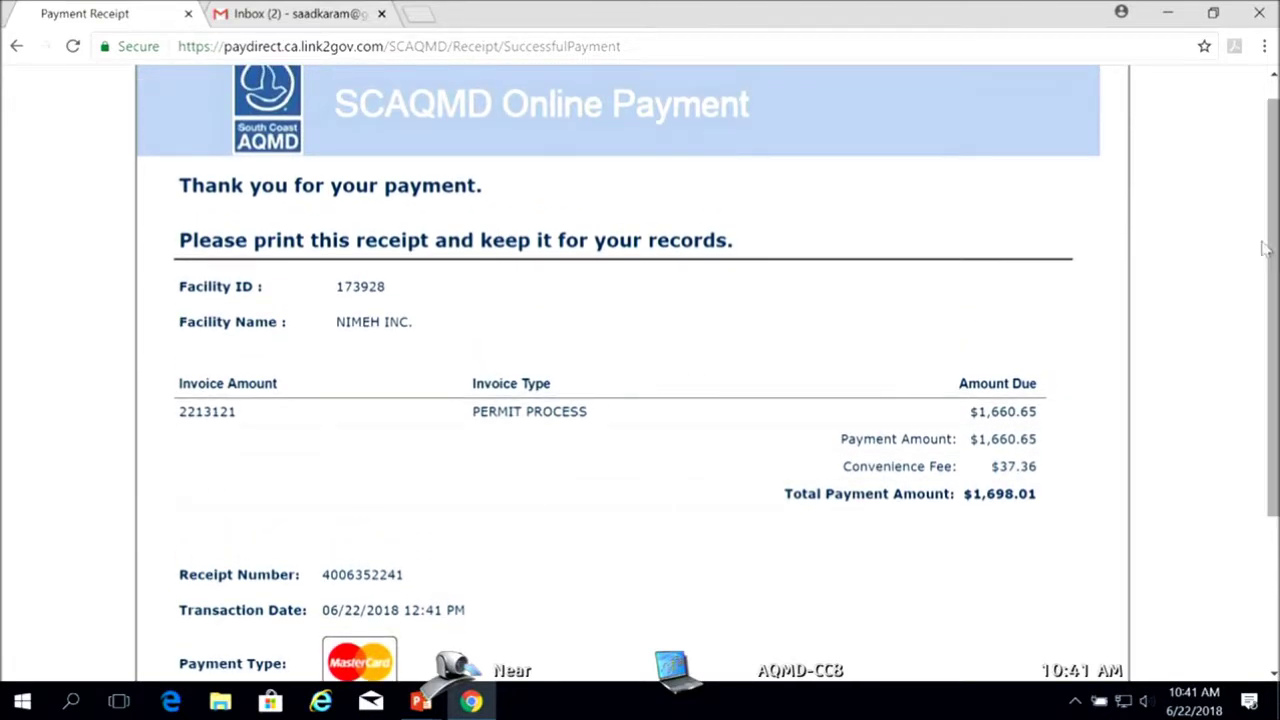
{"action": "left_click_drag", "start_coordinate": [352, 242], "coordinate": [436, 240]}
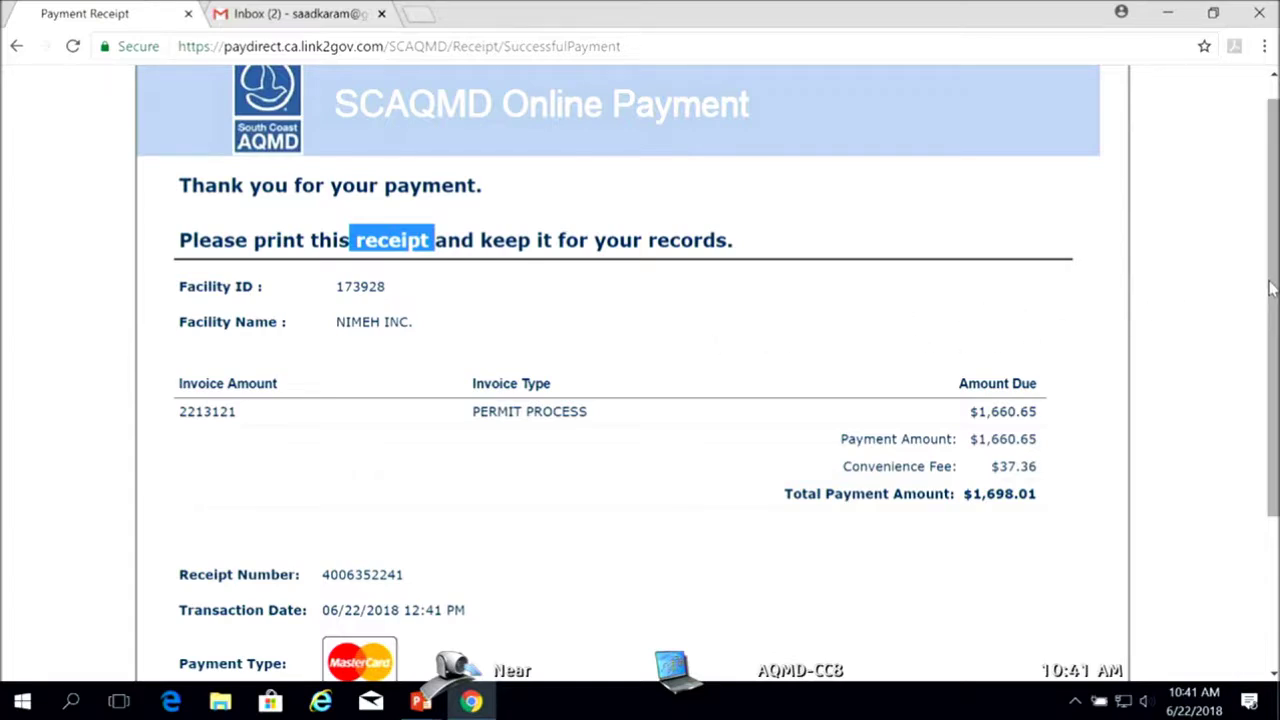
{"action": "left_click_drag", "start_coordinate": [1271, 288], "coordinate": [1262, 442]}
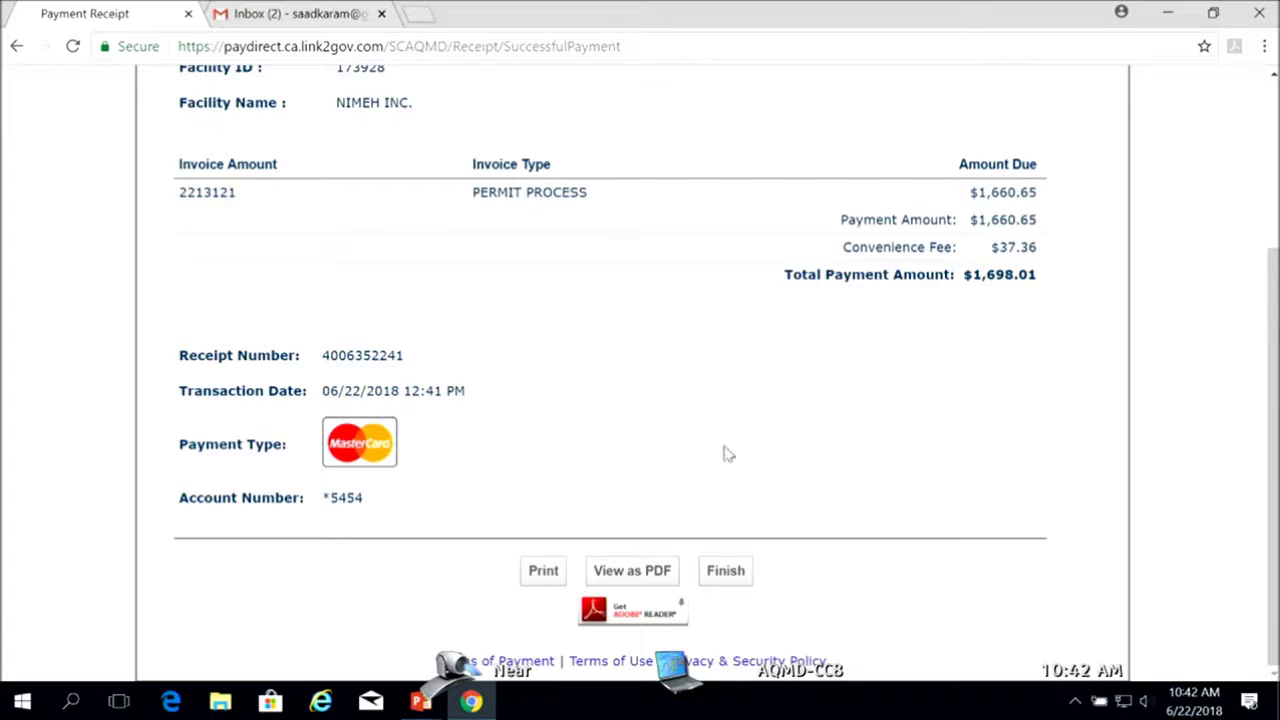
{"action": "left_click", "coordinate": [728, 573]}
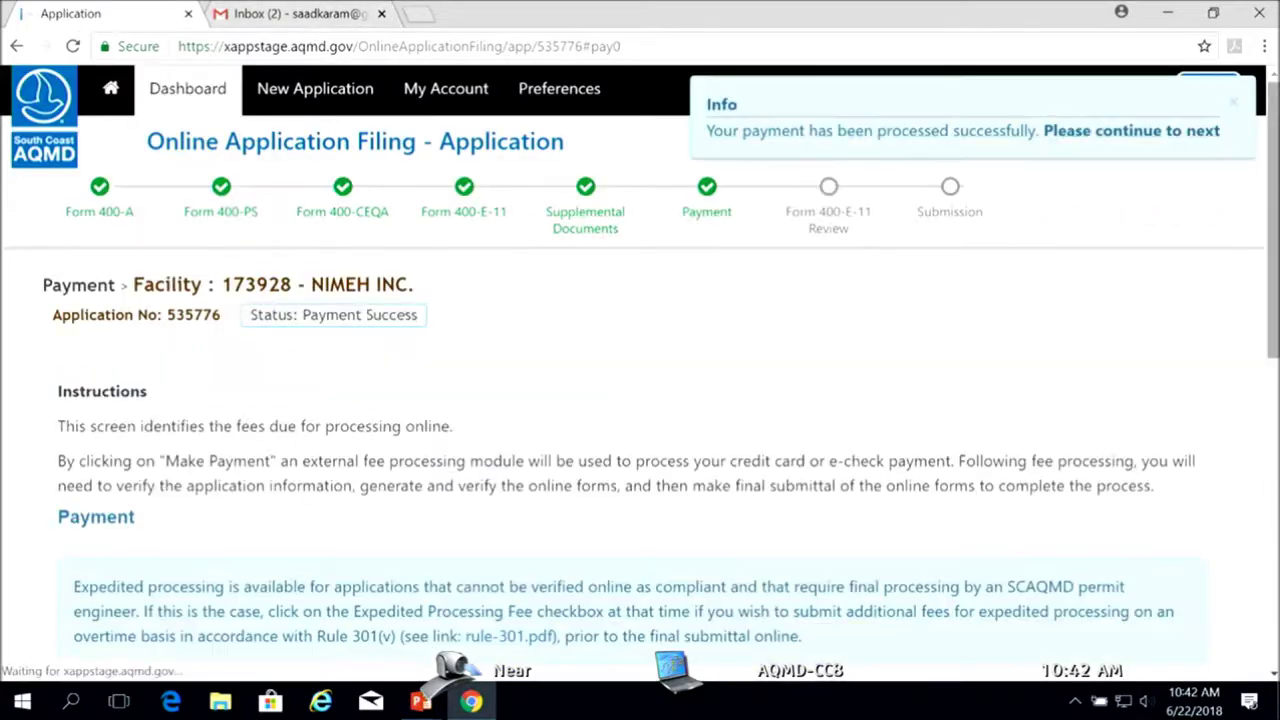
Scroll down the payment summary and try to continue past the payment step
{"action": "scroll", "coordinate": [640, 400], "scroll_direction": "down", "scroll_amount": 3}
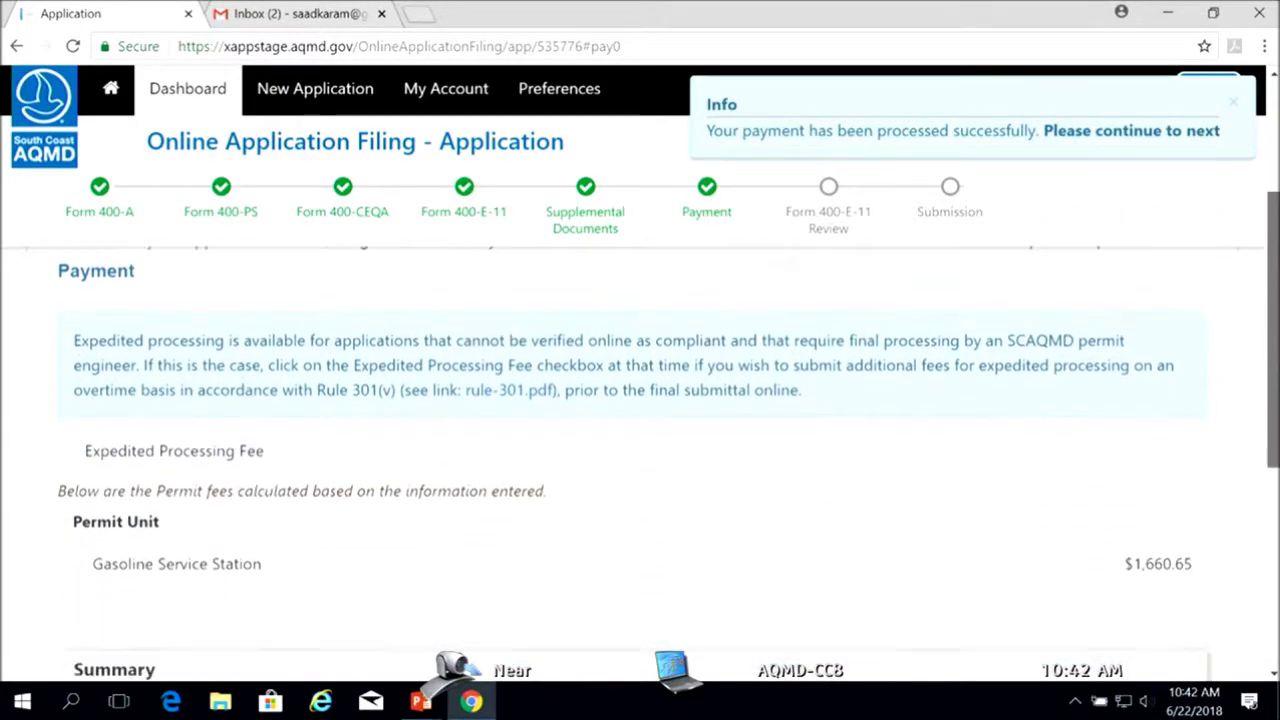
{"action": "scroll", "coordinate": [1230, 508], "scroll_direction": "down", "scroll_amount": 2}
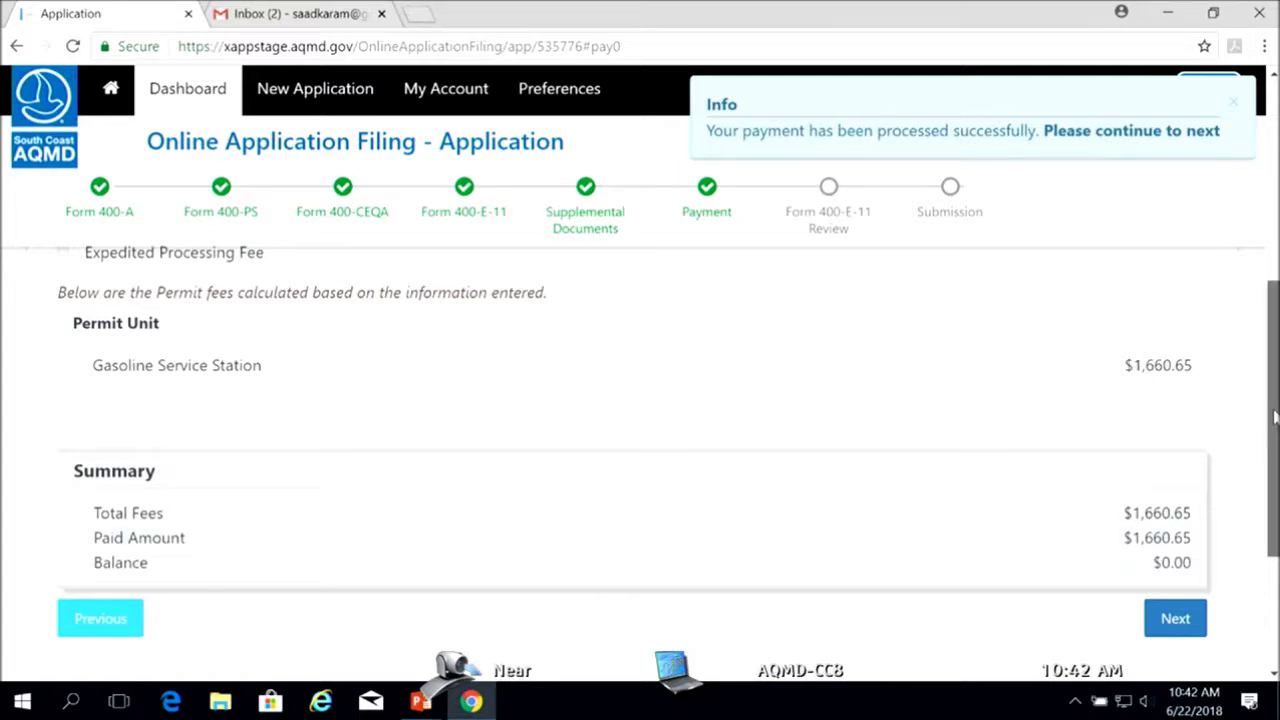
{"action": "left_click_drag", "start_coordinate": [1275, 413], "coordinate": [1276, 474]}
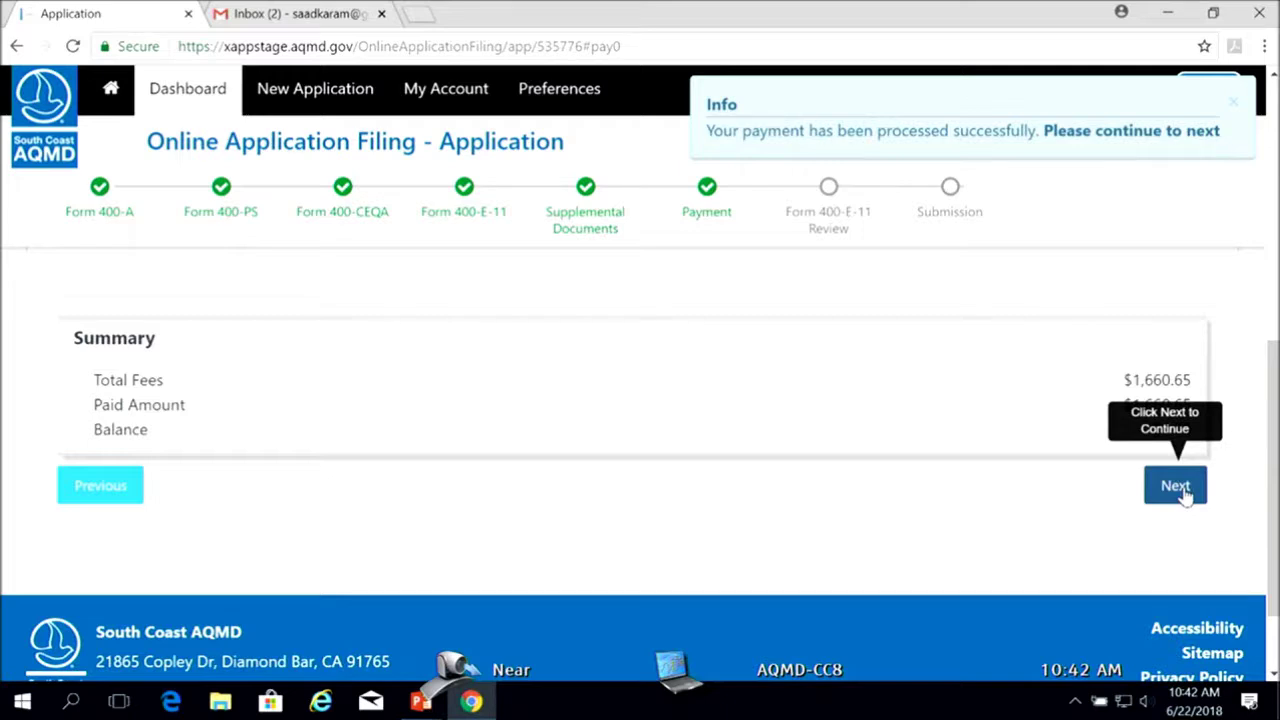
{"action": "left_click", "coordinate": [1182, 492]}
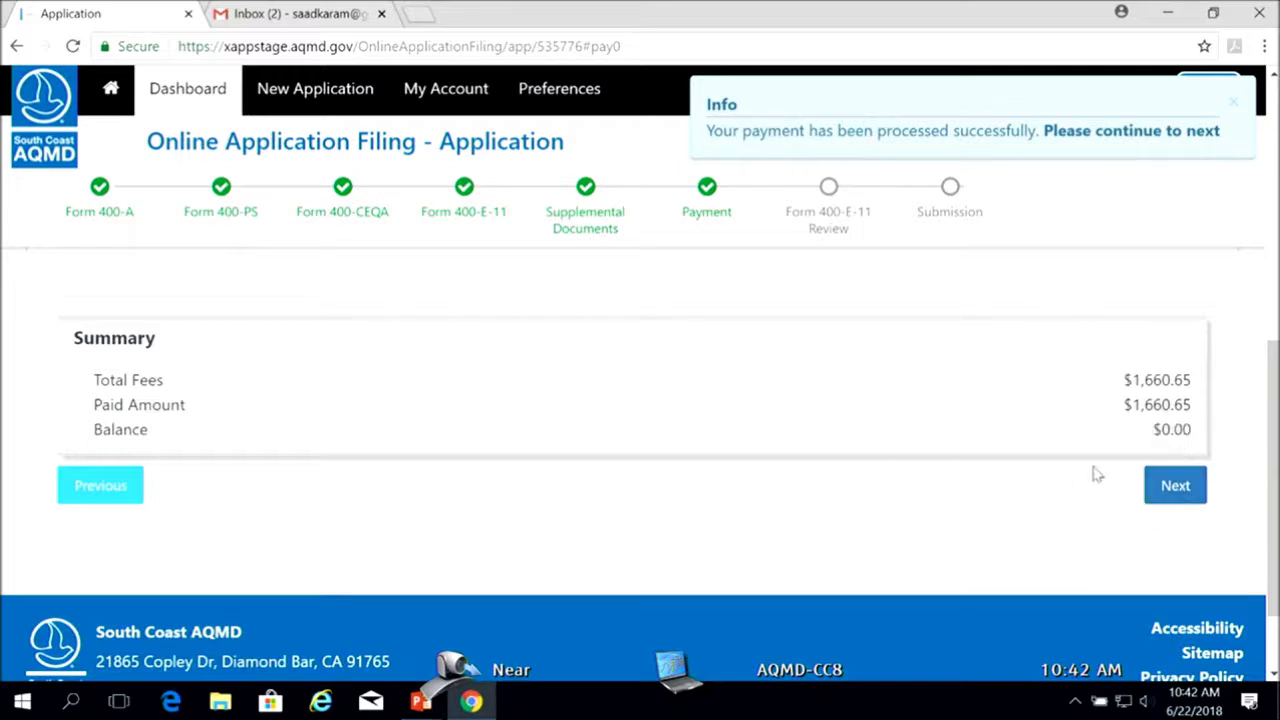
Confirm the Payment Success status and $0.00 balance, then advance to the Form 400-E-11 Review
{"action": "scroll", "coordinate": [640, 460], "scroll_direction": "up", "scroll_amount": 2}
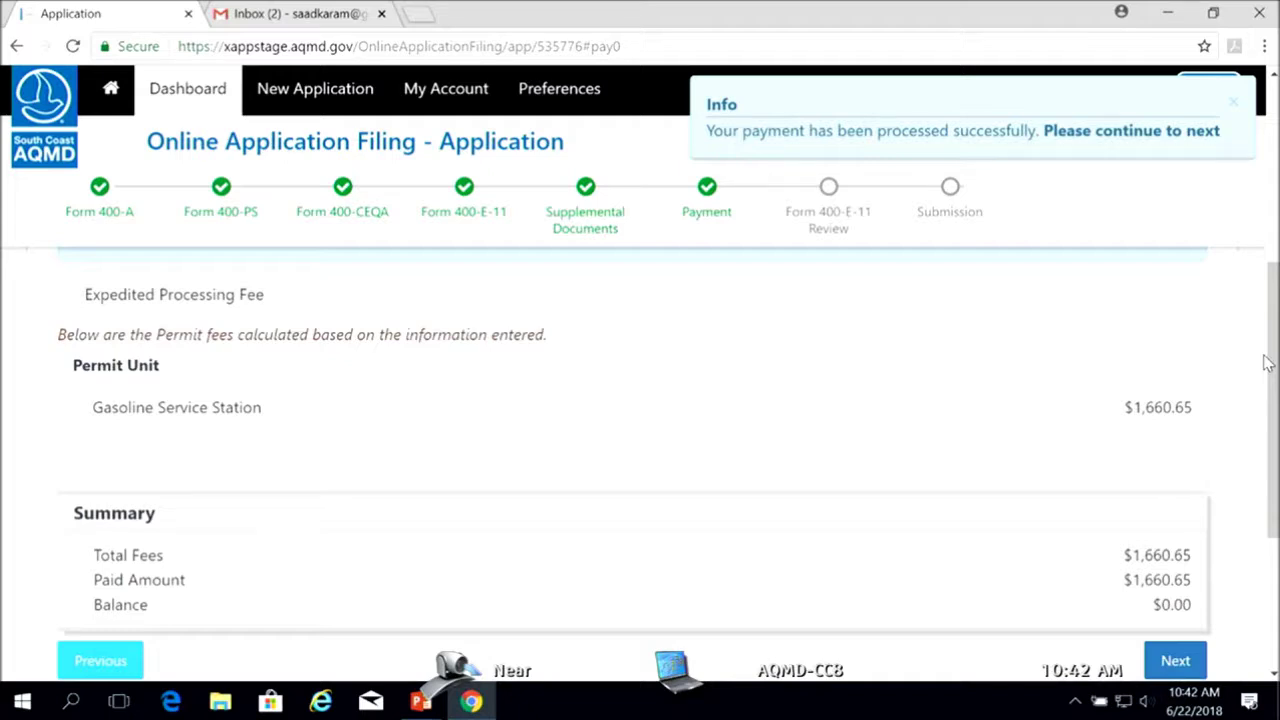
{"action": "scroll", "coordinate": [1268, 363], "scroll_direction": "down", "scroll_amount": 2}
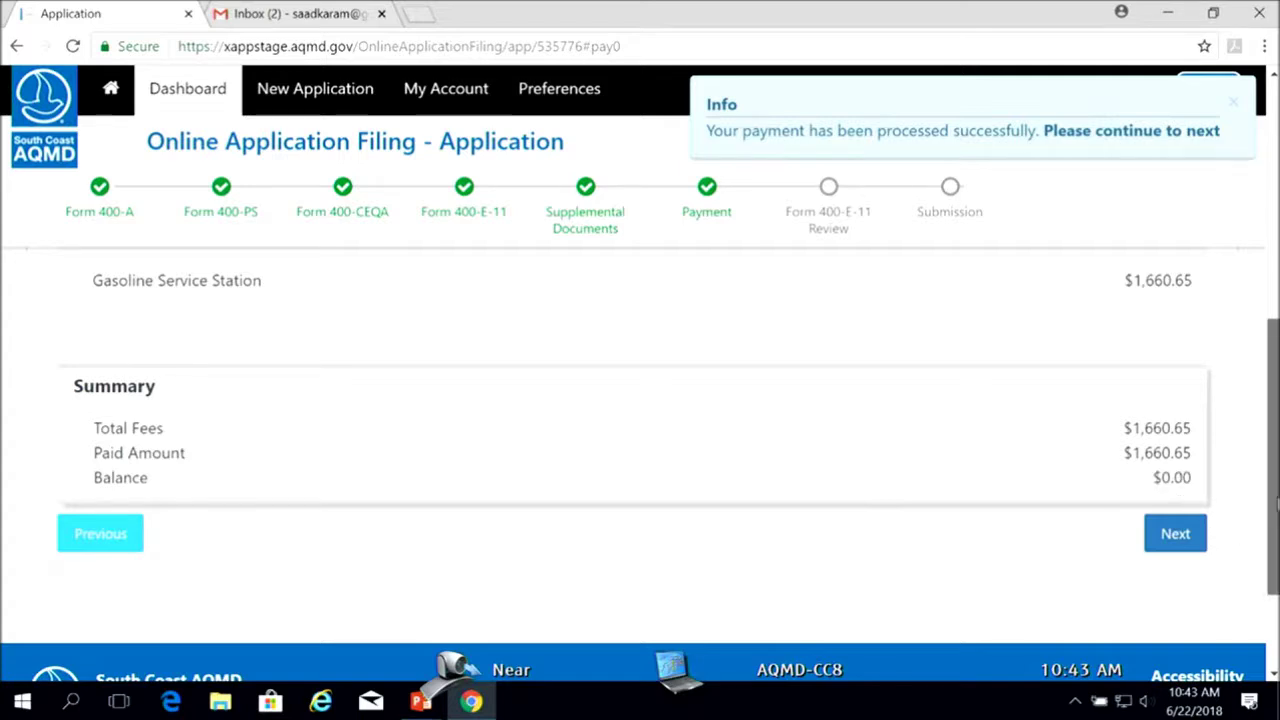
{"action": "scroll", "coordinate": [1275, 505], "scroll_direction": "up", "scroll_amount": 3}
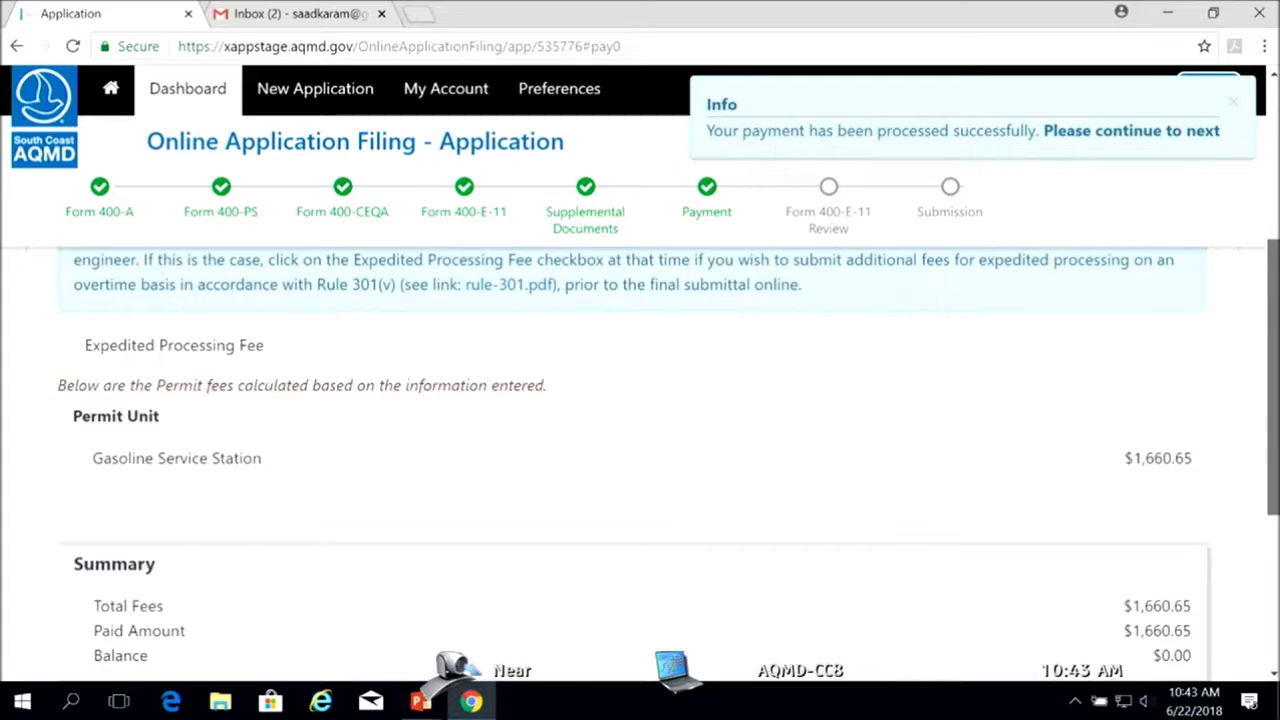
{"action": "scroll", "coordinate": [1275, 505], "scroll_direction": "up", "scroll_amount": 3}
{"action": "scroll", "coordinate": [1275, 505], "scroll_direction": "up", "scroll_amount": 2}
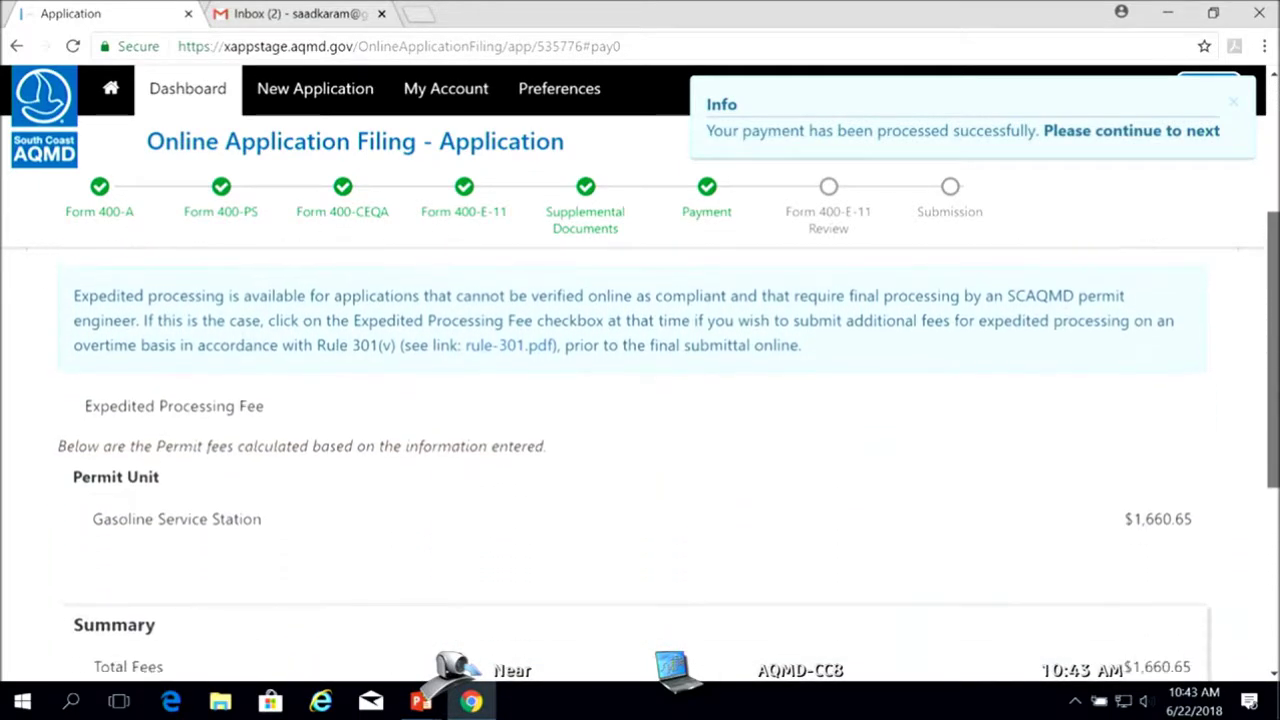
{"action": "left_click_drag", "start_coordinate": [302, 315], "coordinate": [477, 323]}
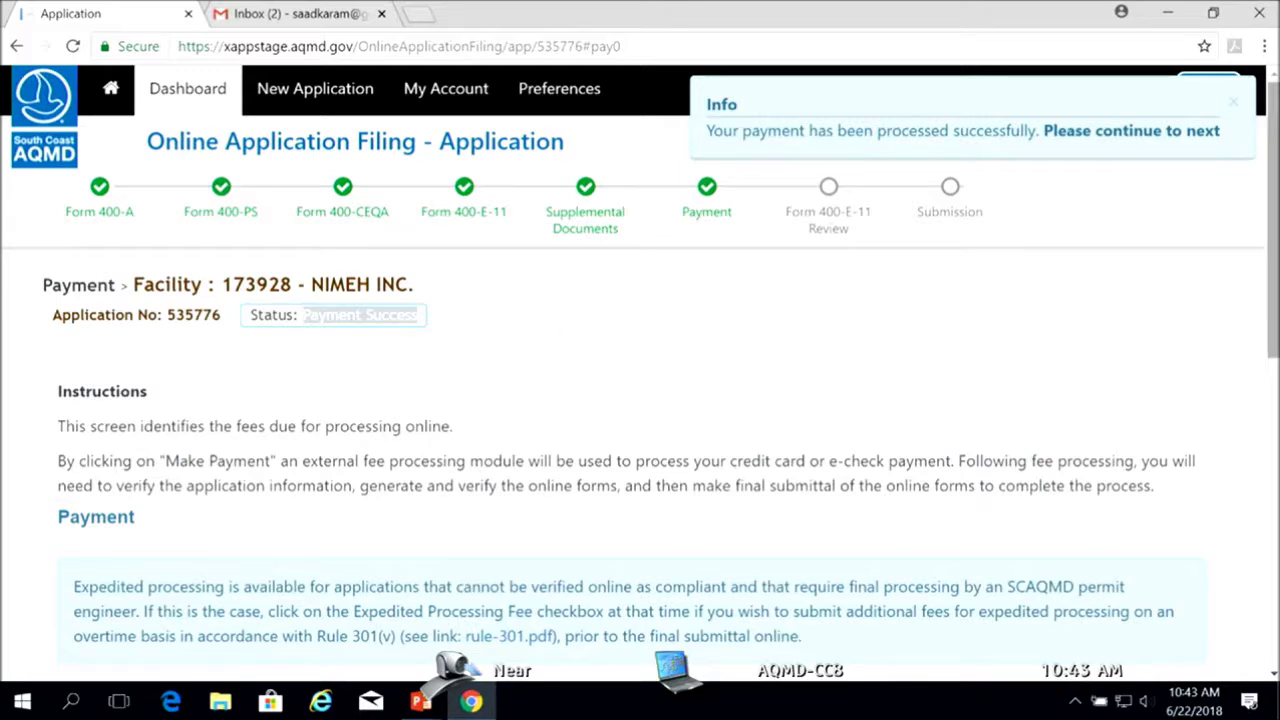
{"action": "scroll", "coordinate": [1177, 565], "scroll_direction": "down", "scroll_amount": 5}
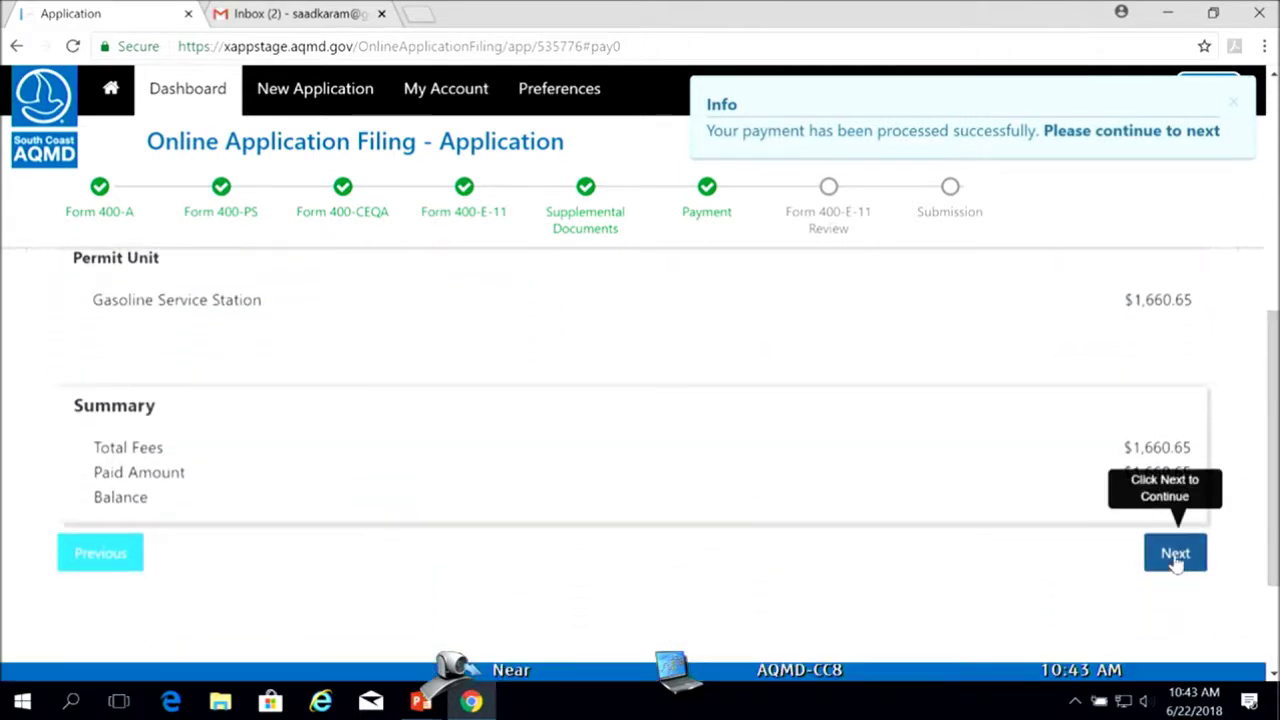
{"action": "left_click", "coordinate": [1175, 560]}
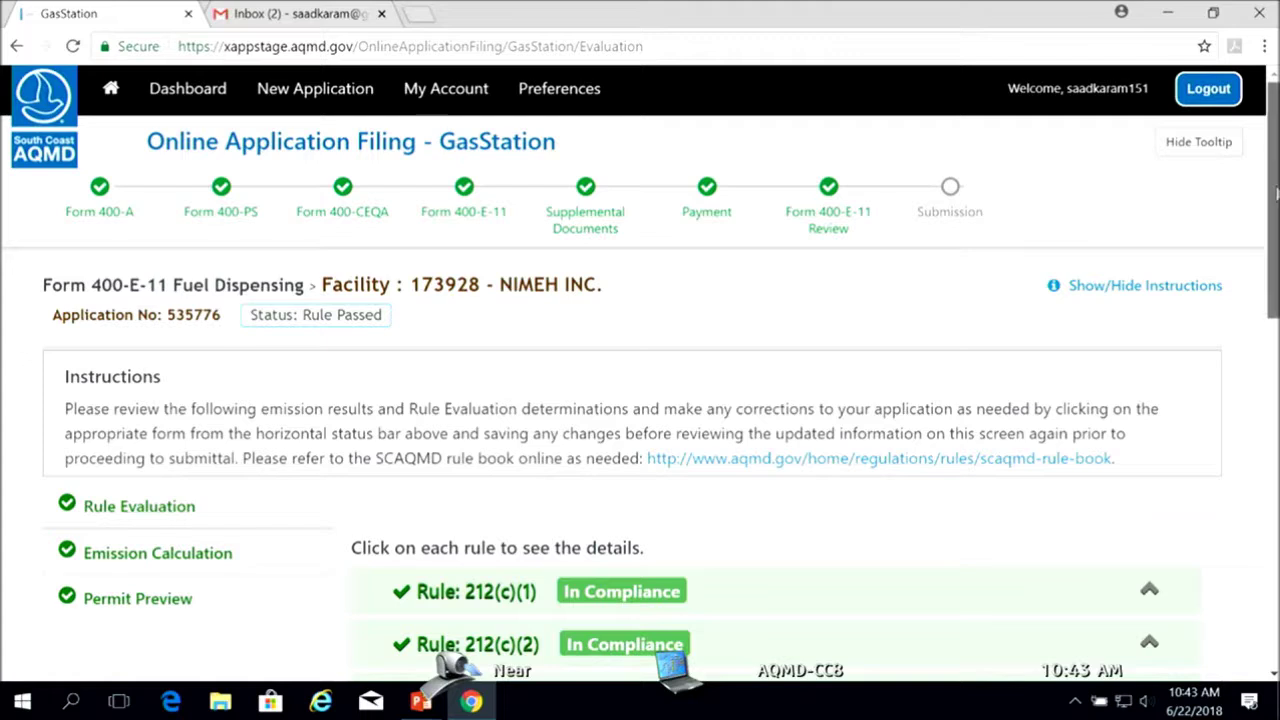
Review the rule evaluation list, expanding Rule 1401 and 1401.1 details, then go to Emission Calculation
{"action": "left_click_drag", "start_coordinate": [1275, 190], "coordinate": [1270, 225]}
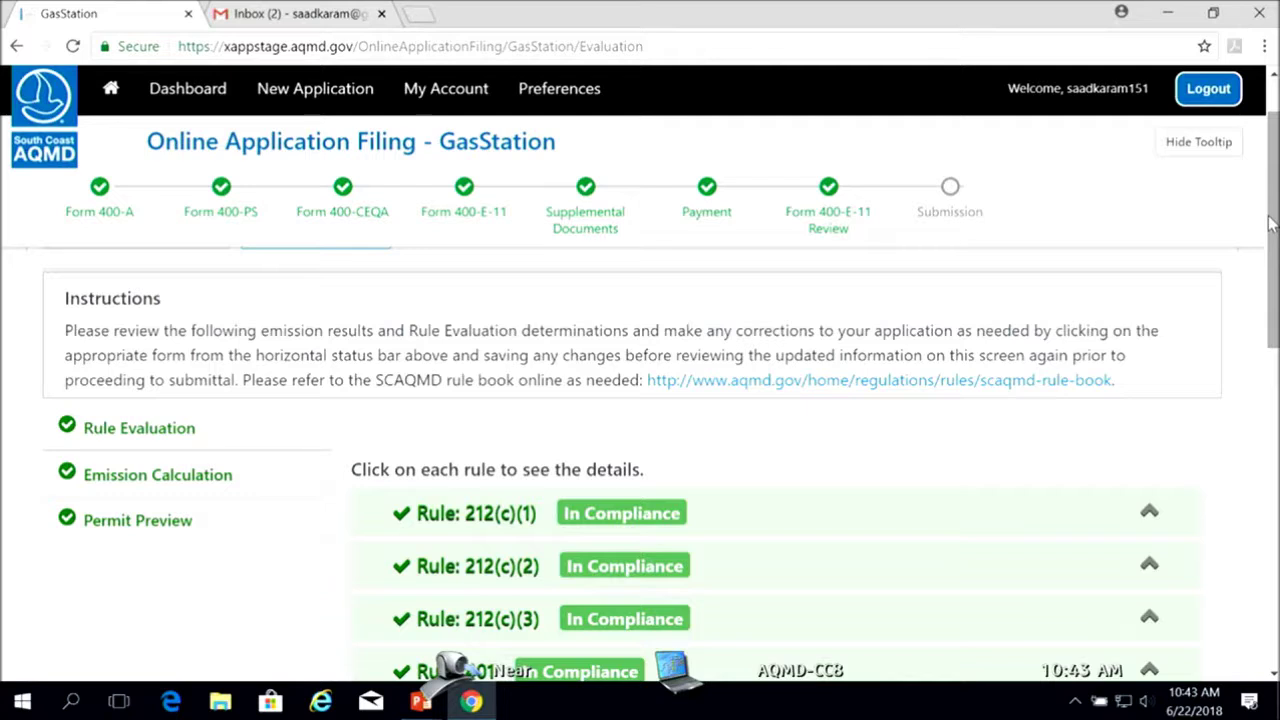
{"action": "left_click_drag", "start_coordinate": [1270, 222], "coordinate": [1266, 266]}
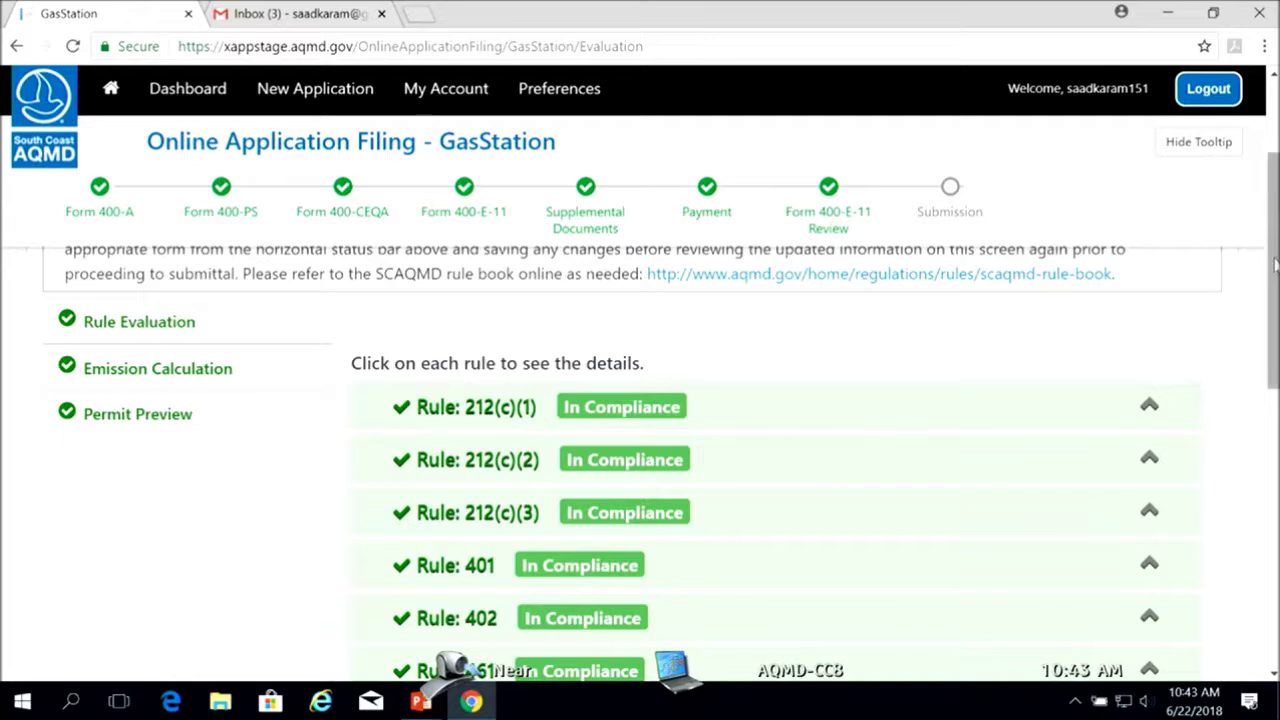
{"action": "left_click_drag", "start_coordinate": [1274, 264], "coordinate": [1274, 416]}
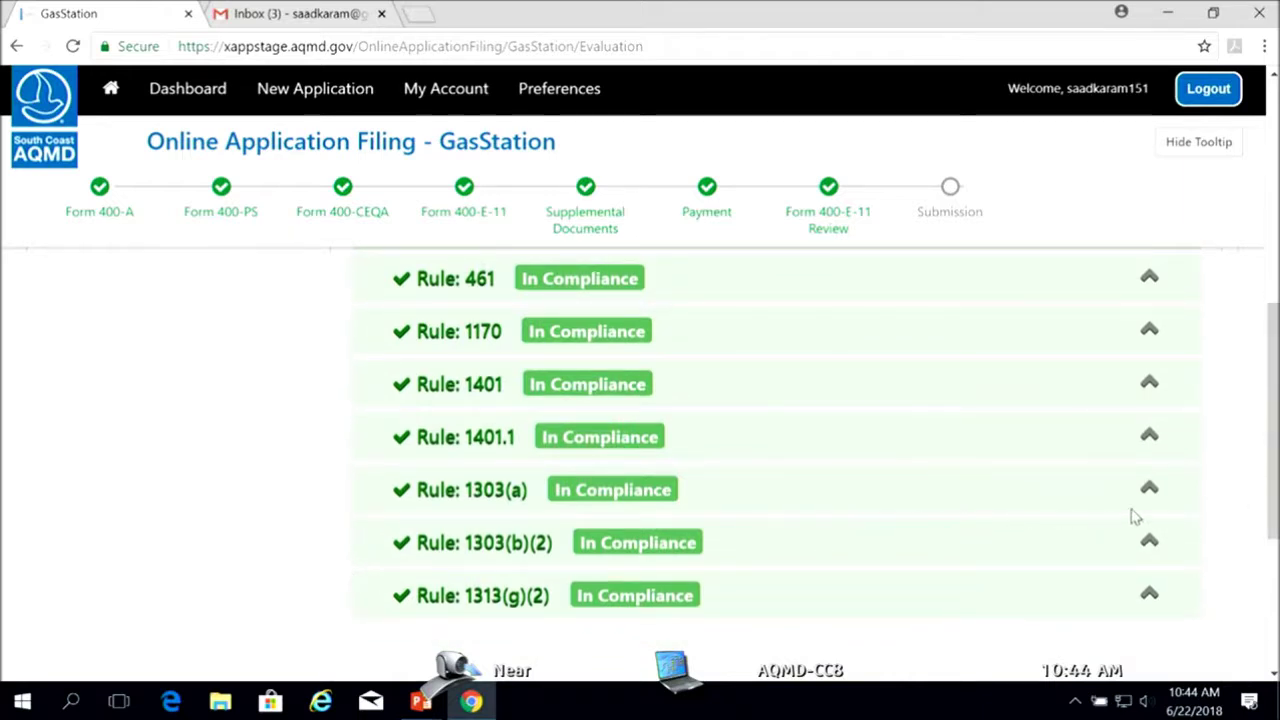
{"action": "left_click", "coordinate": [1149, 388]}
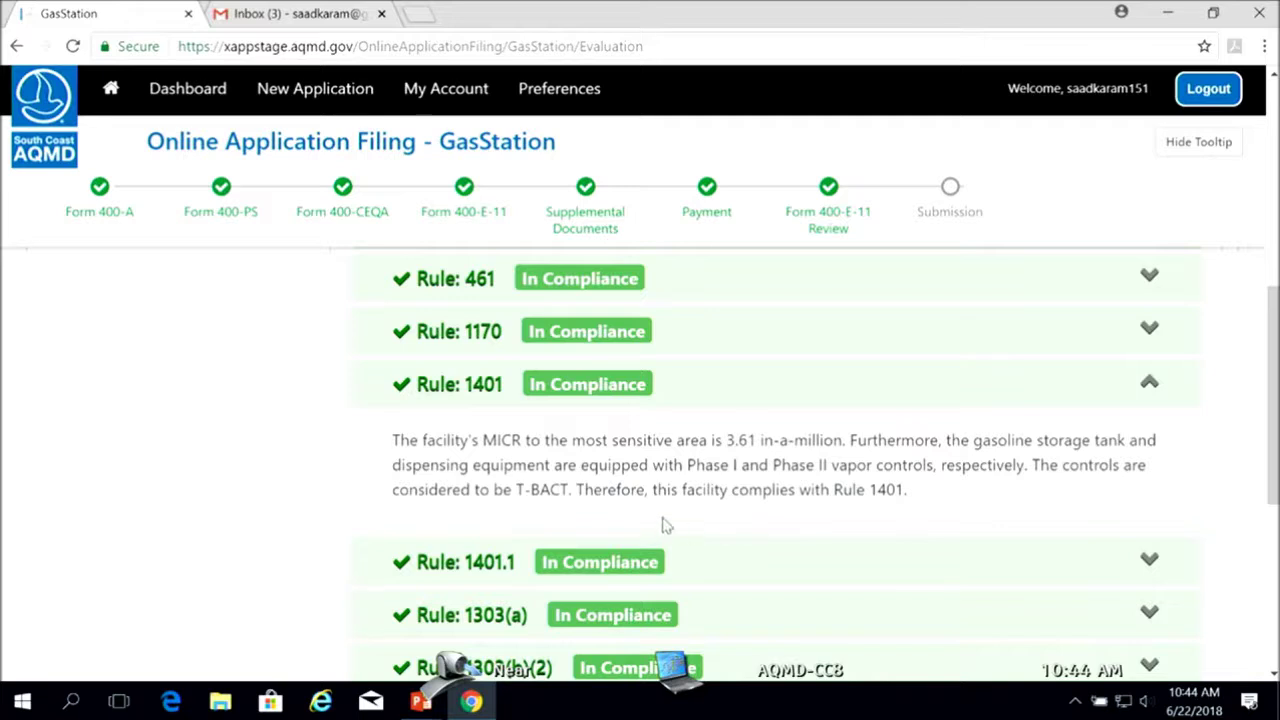
{"action": "left_click", "coordinate": [1150, 562]}
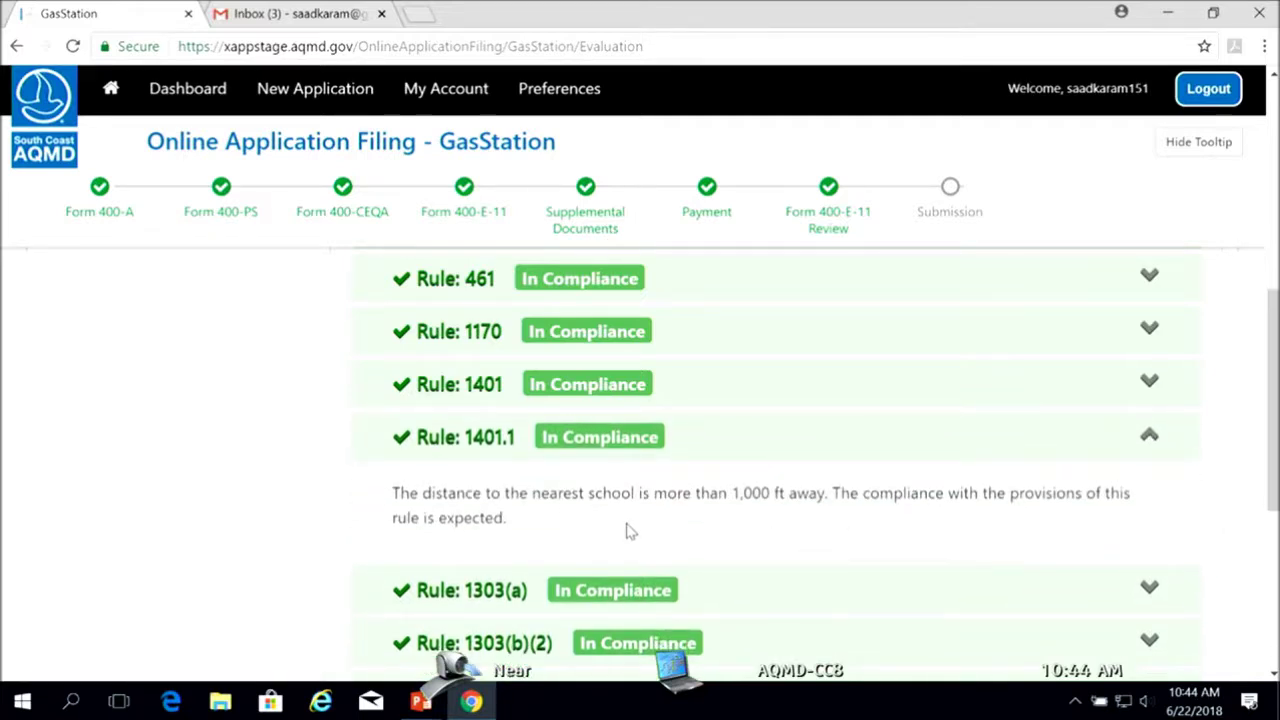
{"action": "left_click_drag", "start_coordinate": [1271, 457], "coordinate": [1270, 333]}
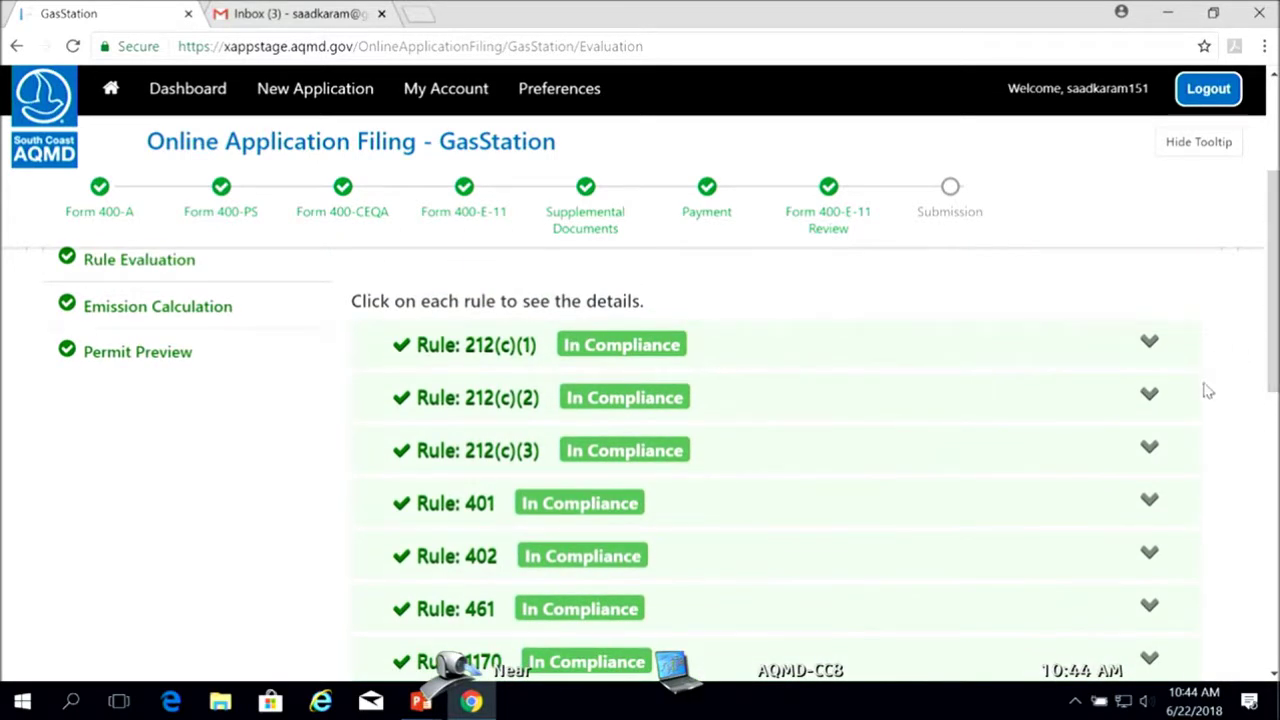
{"action": "left_click_drag", "start_coordinate": [1273, 380], "coordinate": [1273, 612]}
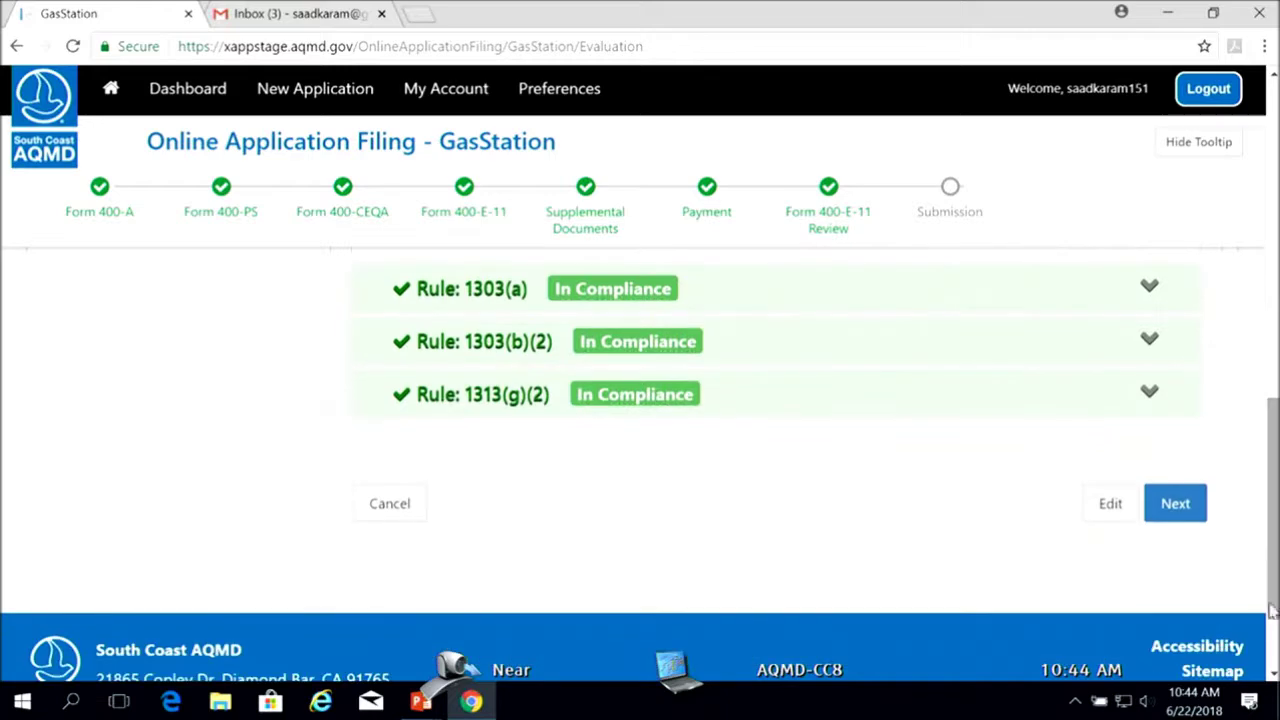
{"action": "left_click", "coordinate": [1175, 507]}
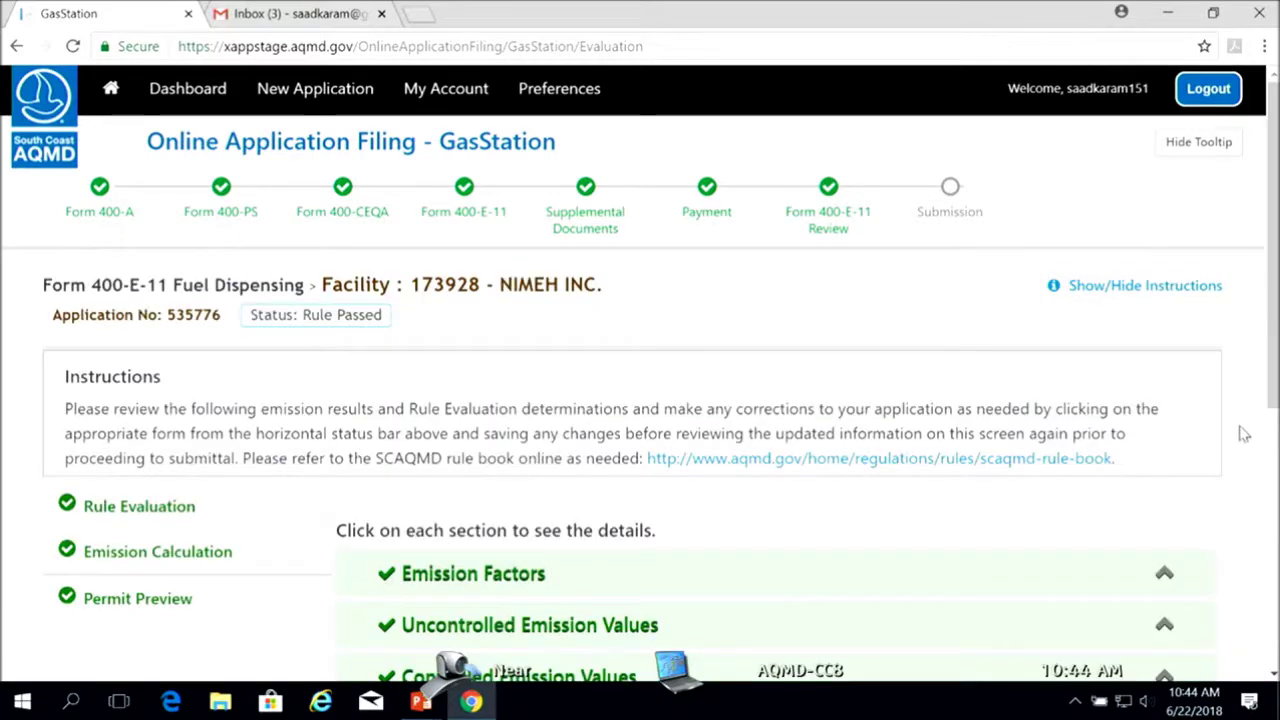
Expand the Emission Factors section, then the Controlled Emission Values VOC summary for underground tanks
{"action": "left_click_drag", "start_coordinate": [1274, 381], "coordinate": [1261, 503]}
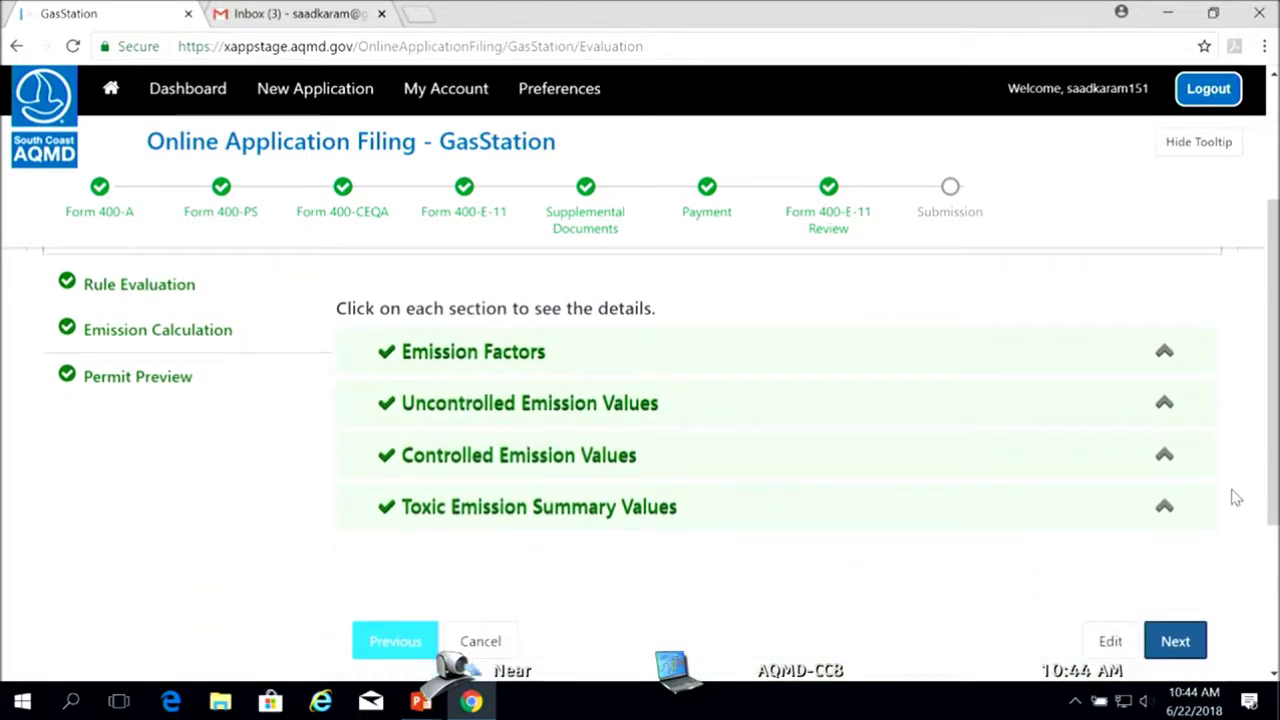
{"action": "left_click", "coordinate": [1164, 354]}
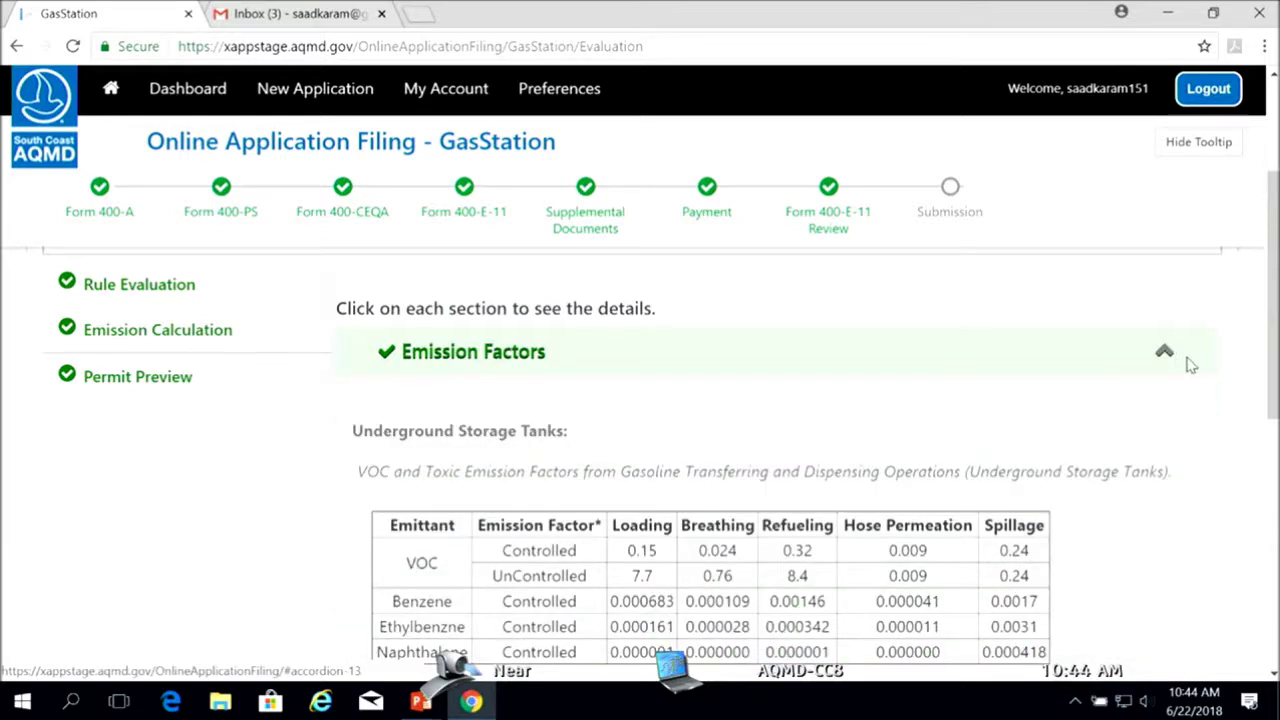
{"action": "left_click_drag", "start_coordinate": [1265, 382], "coordinate": [1262, 520]}
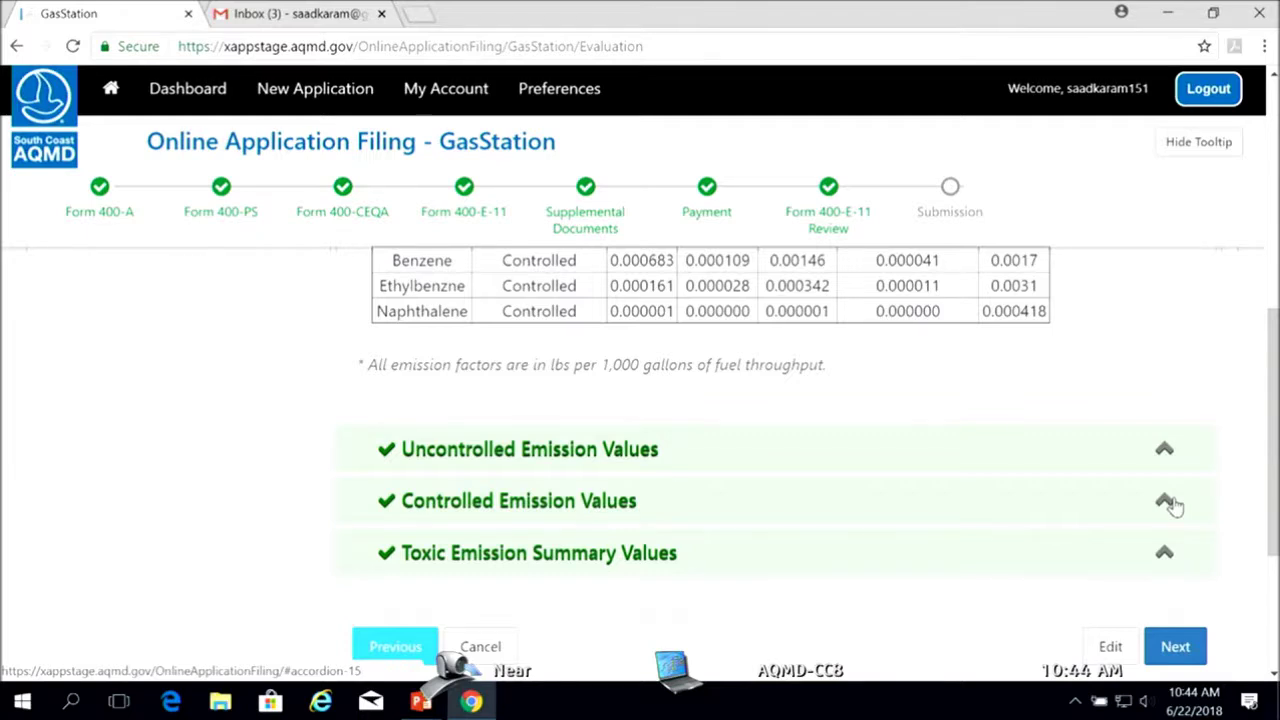
{"action": "left_click_drag", "start_coordinate": [1274, 428], "coordinate": [1246, 480]}
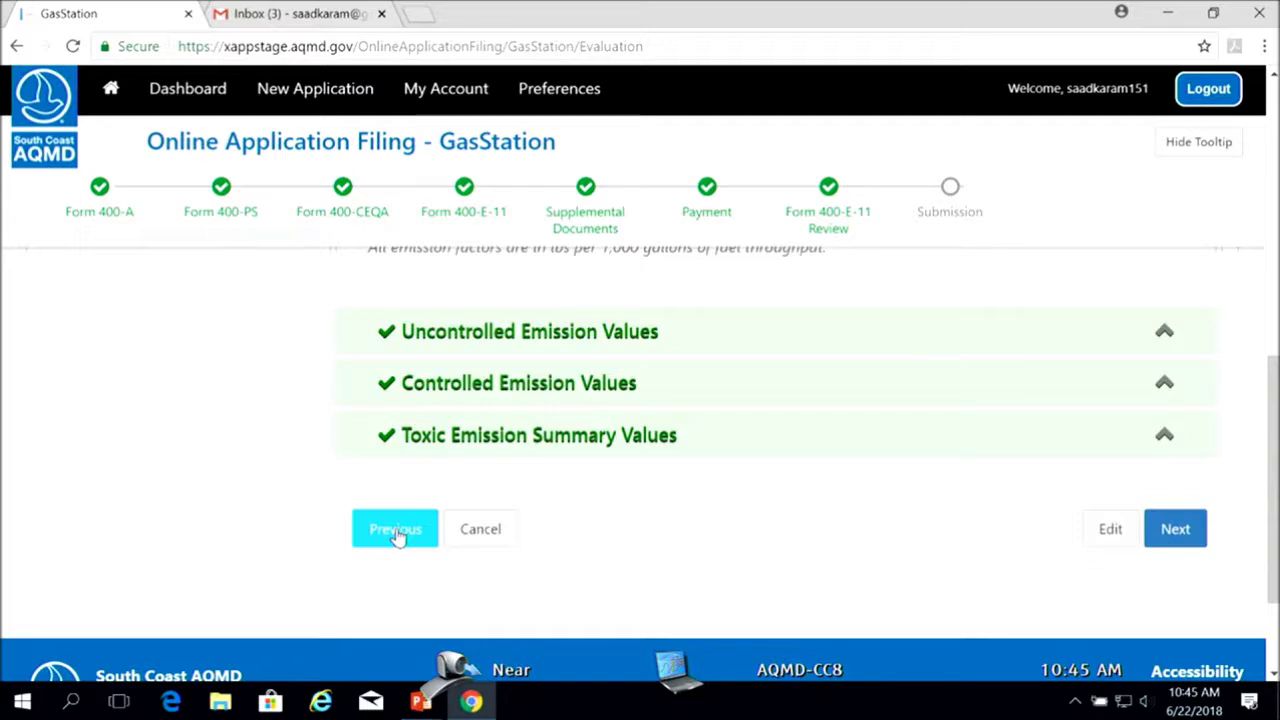
{"action": "scroll", "coordinate": [645, 530], "scroll_direction": "up", "scroll_amount": 3}
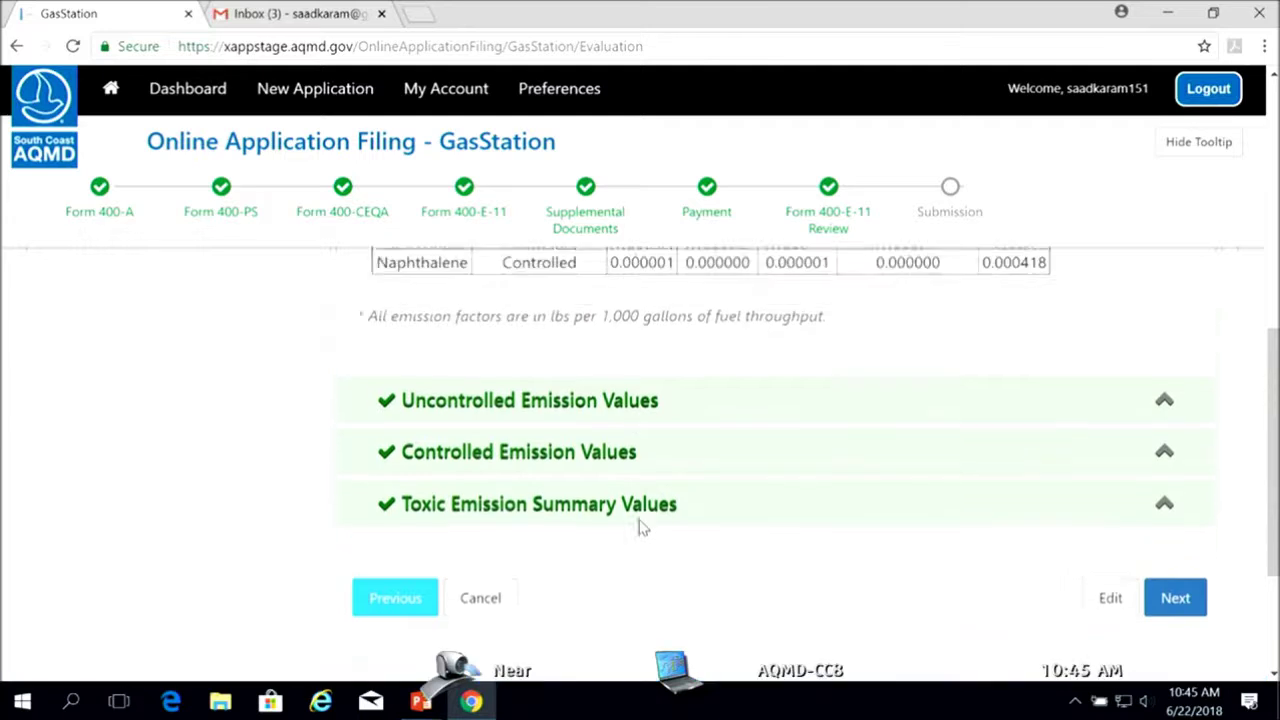
{"action": "scroll", "coordinate": [655, 535], "scroll_direction": "down", "scroll_amount": 2}
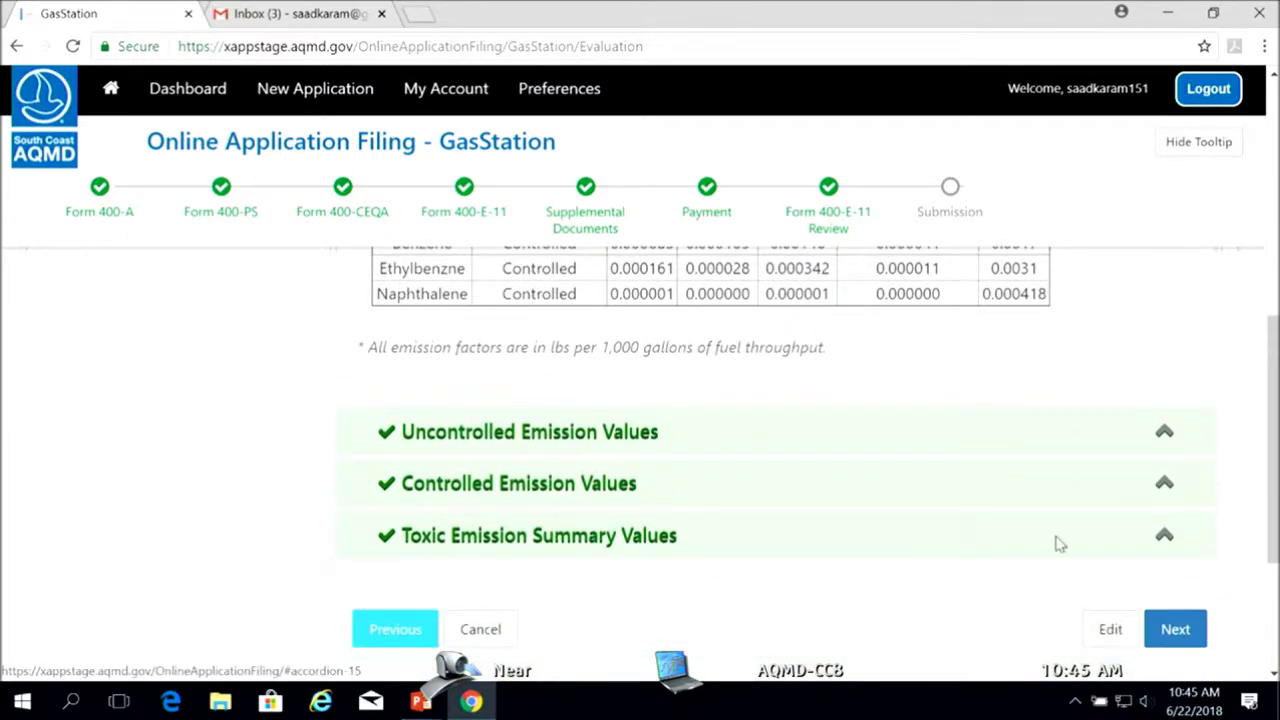
{"action": "left_click", "coordinate": [1163, 487]}
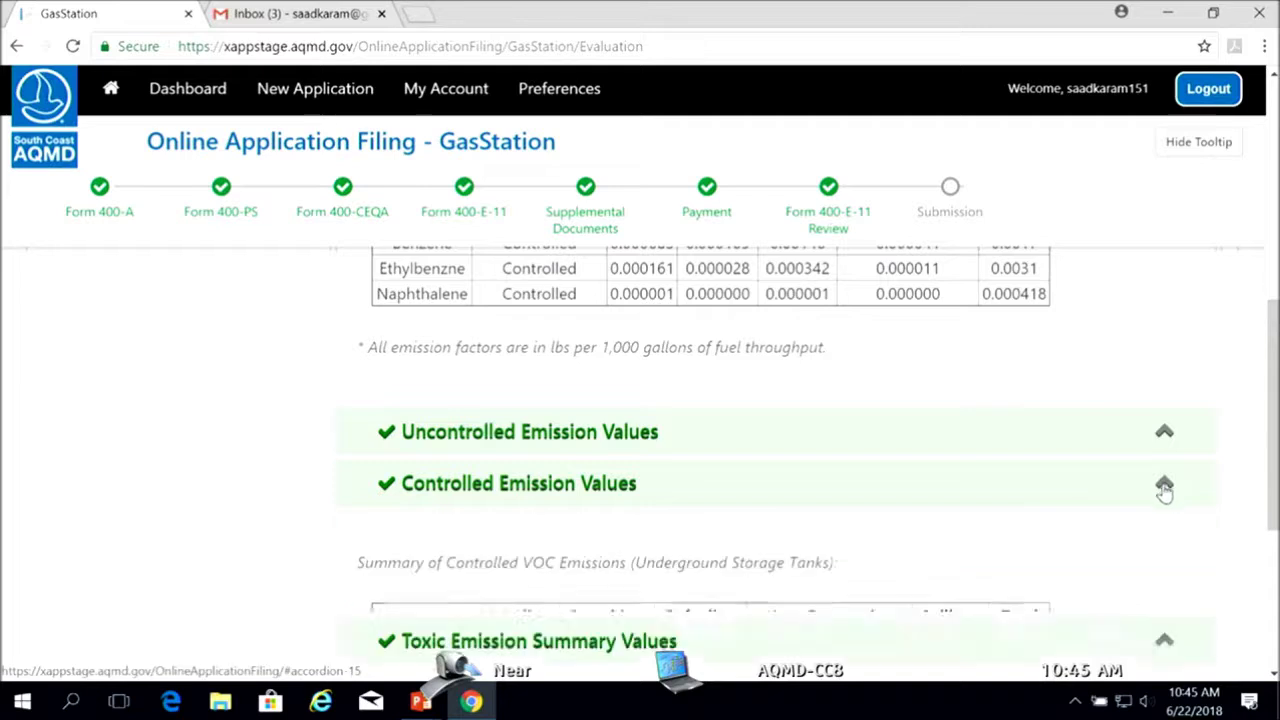
{"action": "scroll", "coordinate": [1275, 450], "scroll_direction": "down", "scroll_amount": 1}
{"action": "scroll", "coordinate": [1275, 450], "scroll_direction": "down", "scroll_amount": 1}
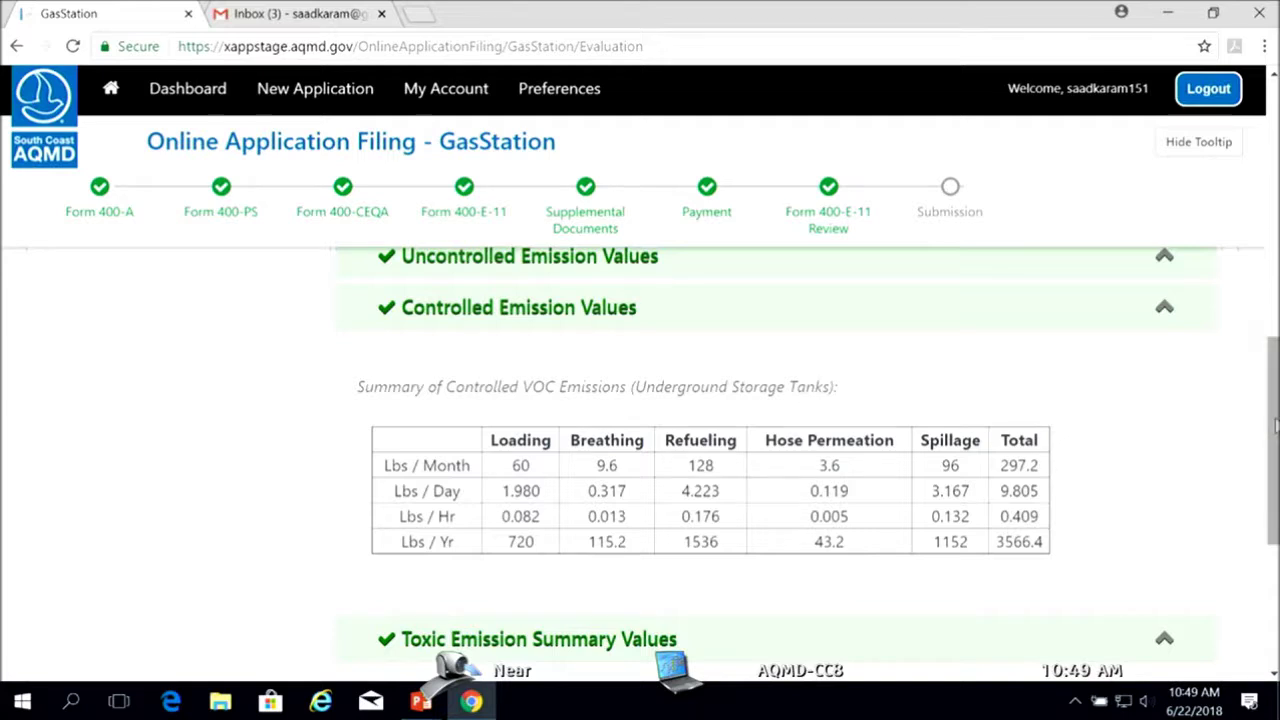
{"action": "left_click_drag", "start_coordinate": [1268, 413], "coordinate": [1268, 487]}
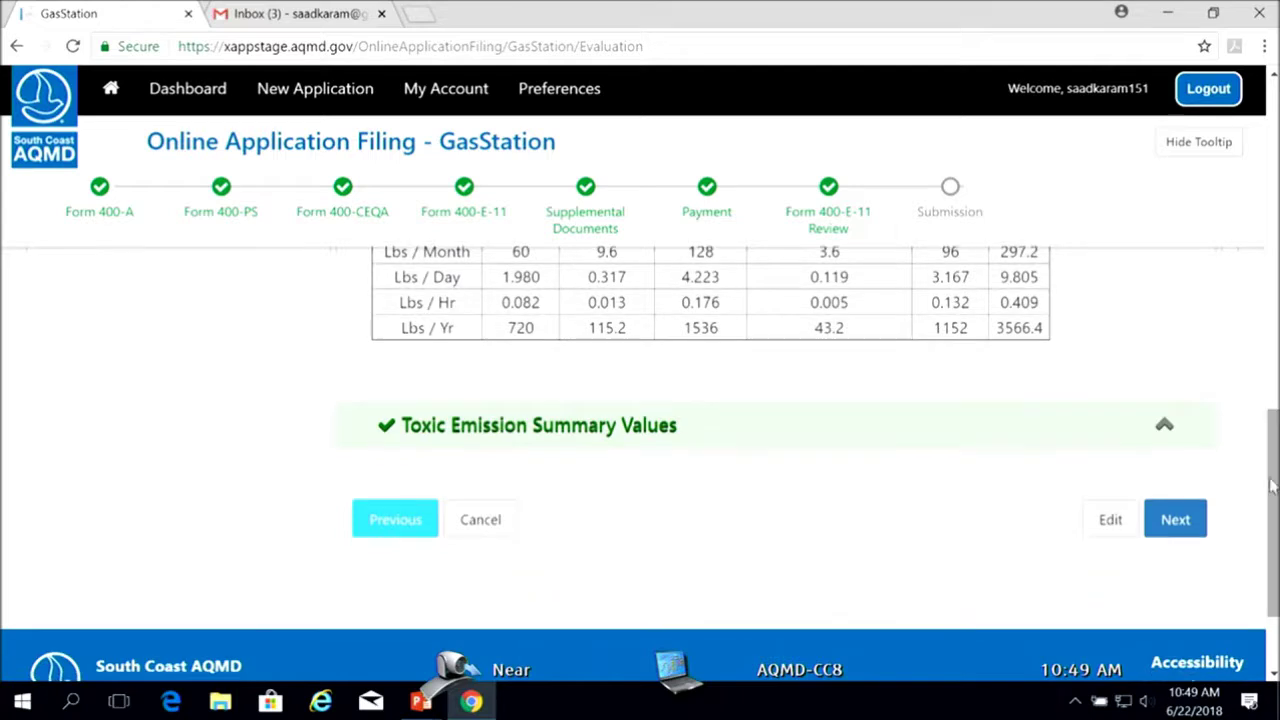
Open the permit preview and read its equipment description and permit conditions down to condition 38
{"action": "left_click", "coordinate": [1177, 522]}
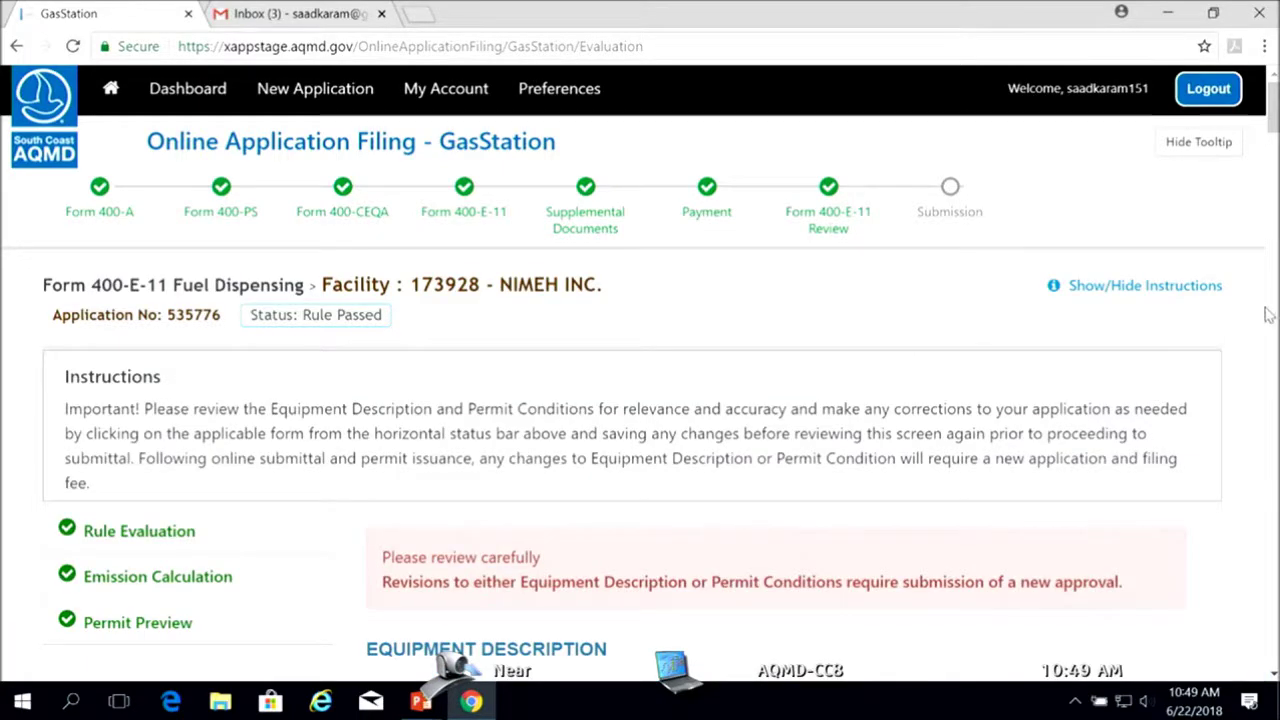
{"action": "left_click_drag", "start_coordinate": [1273, 118], "coordinate": [1273, 148]}
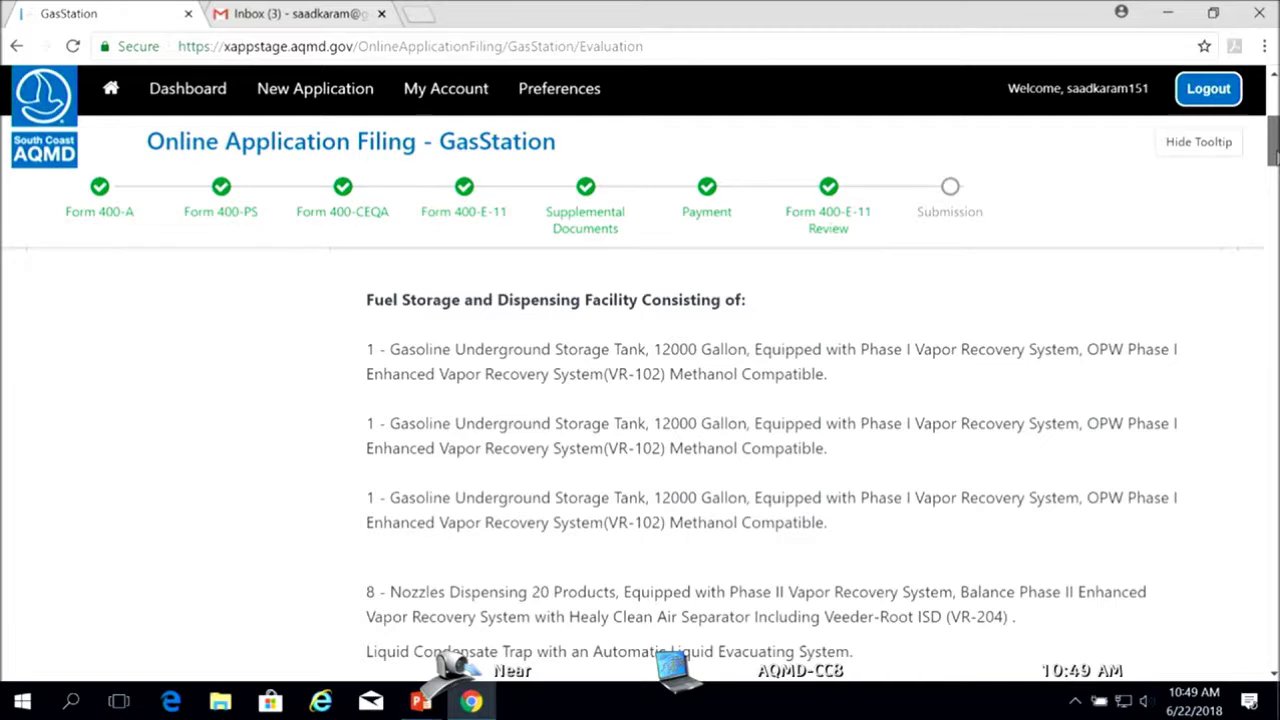
{"action": "left_click_drag", "start_coordinate": [1274, 150], "coordinate": [1274, 147]}
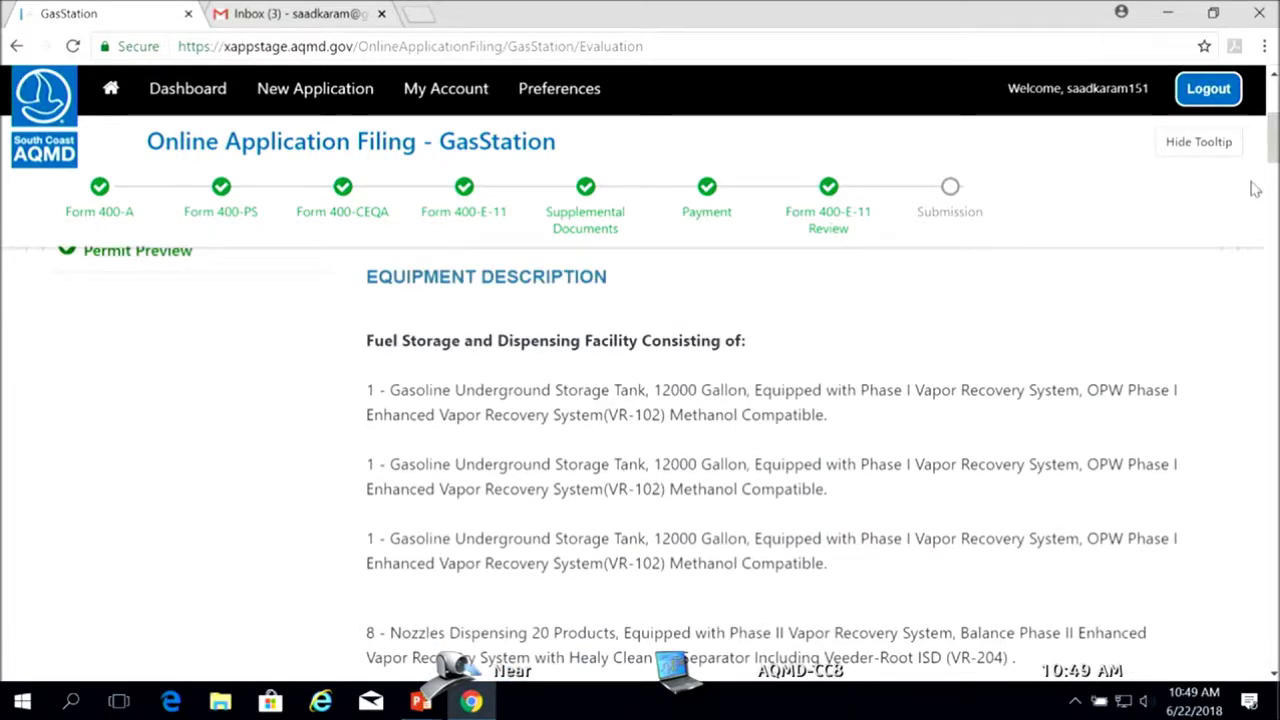
{"action": "left_click_drag", "start_coordinate": [1274, 157], "coordinate": [1274, 652]}
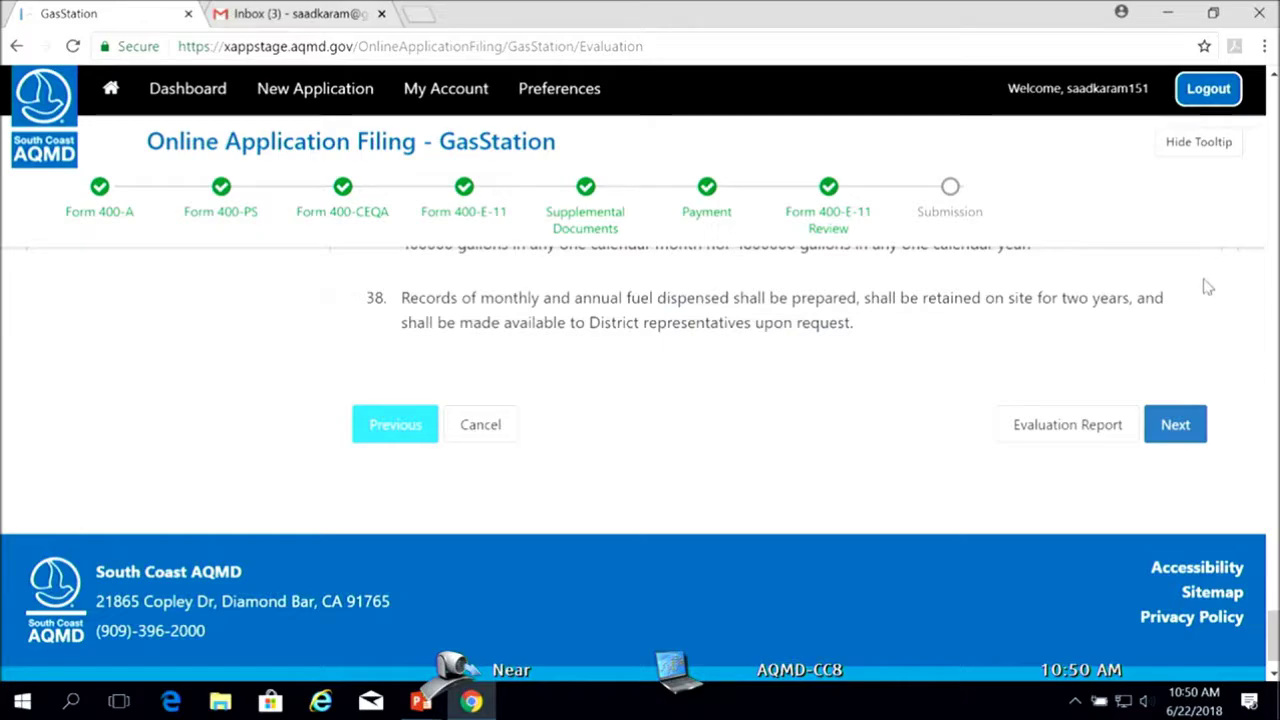
{"action": "left_click_drag", "start_coordinate": [1273, 618], "coordinate": [1272, 112]}
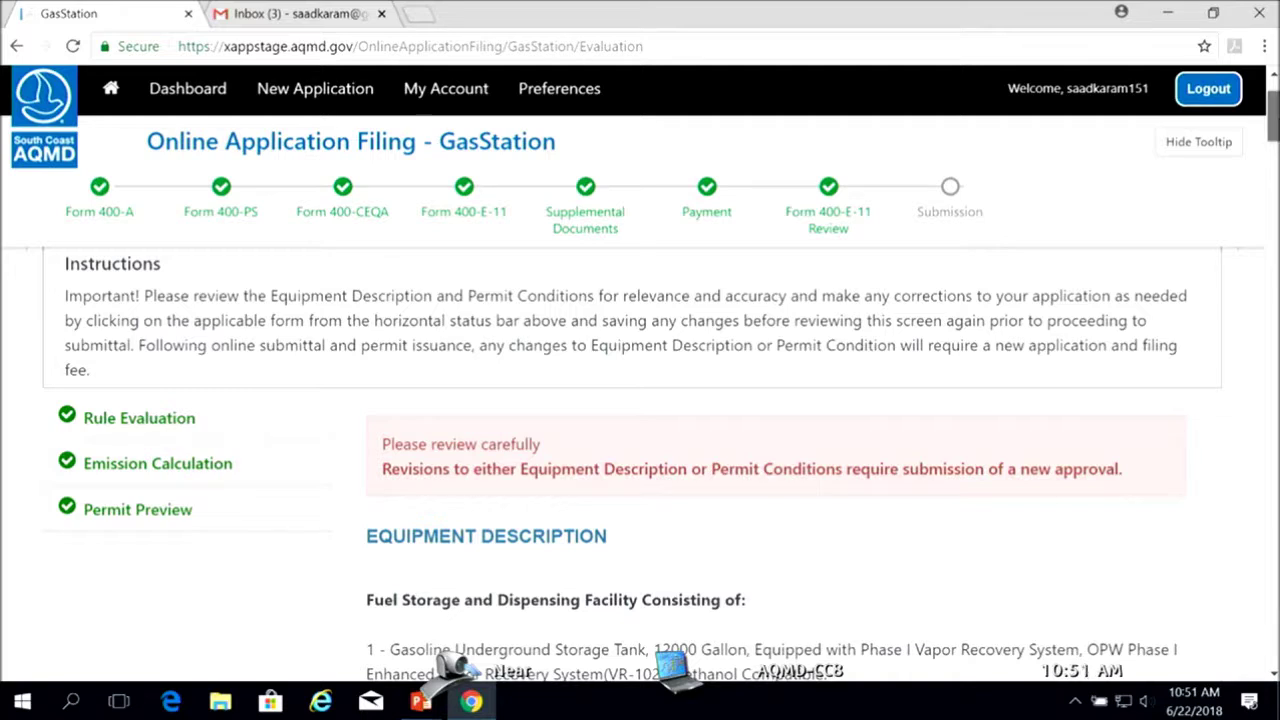
{"action": "scroll", "coordinate": [640, 460], "scroll_direction": "down", "scroll_amount": 1}
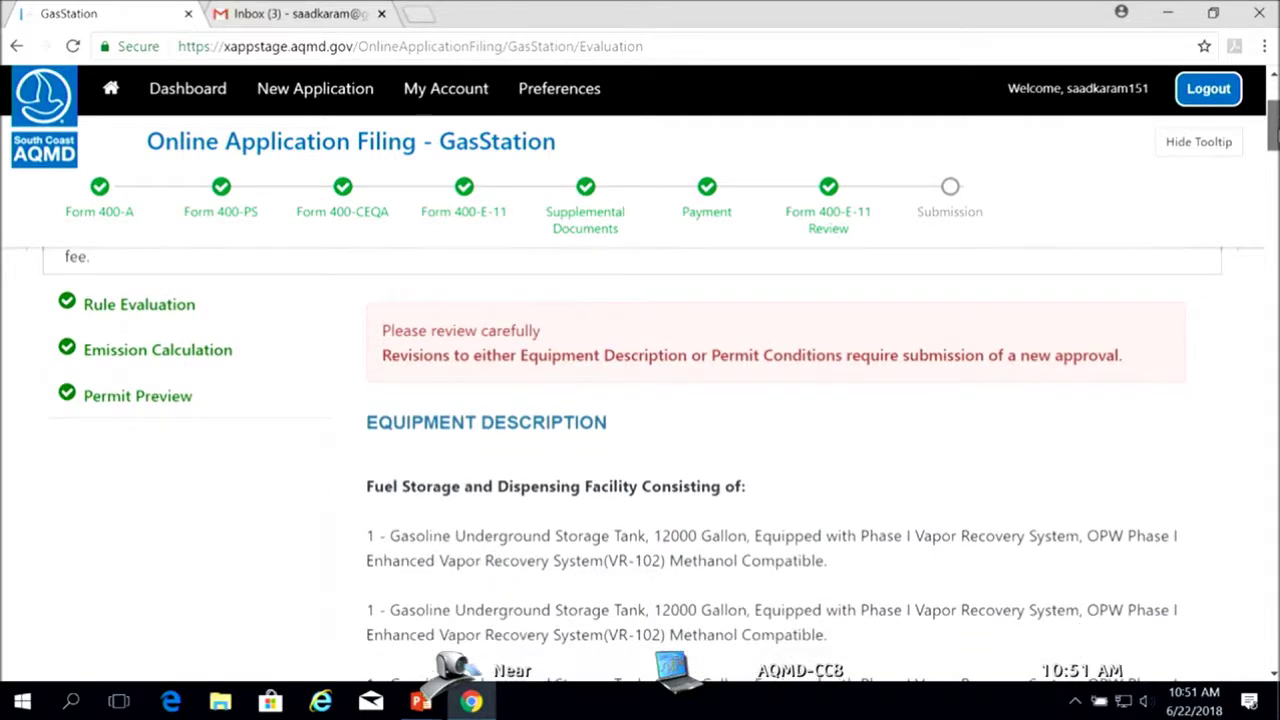
{"action": "scroll", "coordinate": [640, 460], "scroll_direction": "down", "scroll_amount": 5}
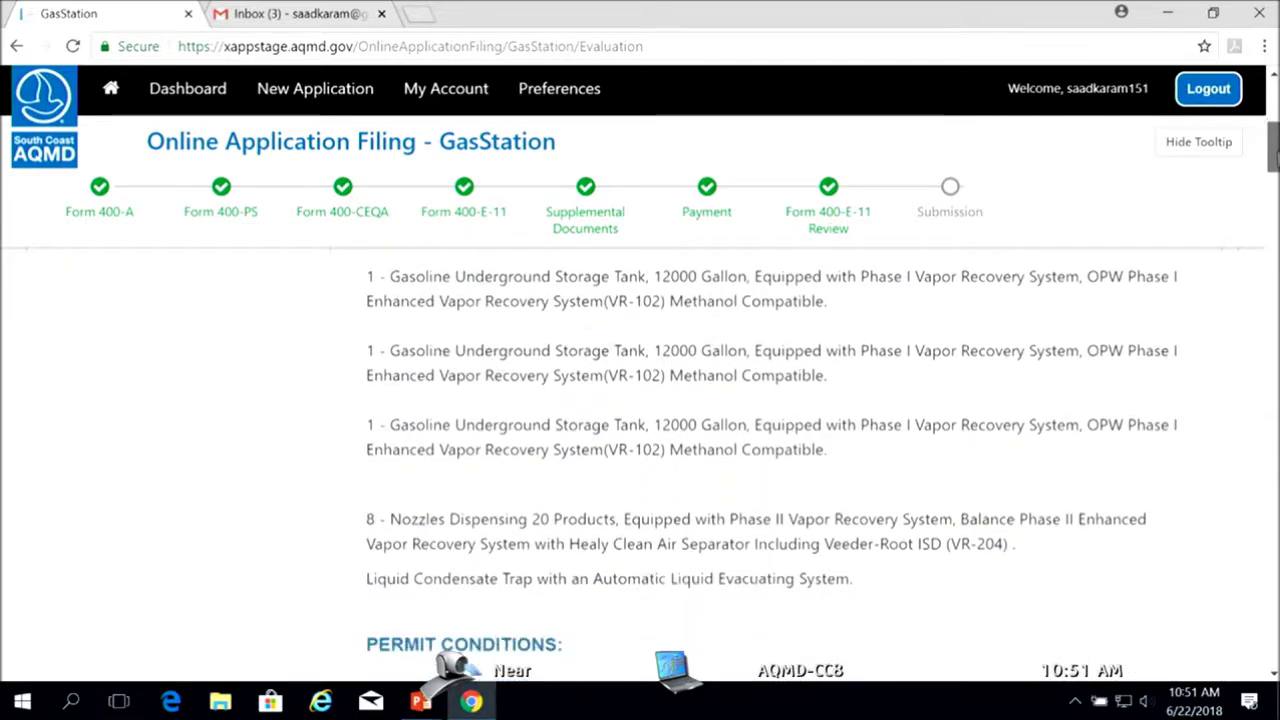
{"action": "scroll", "coordinate": [640, 460], "scroll_direction": "down", "scroll_amount": 1}
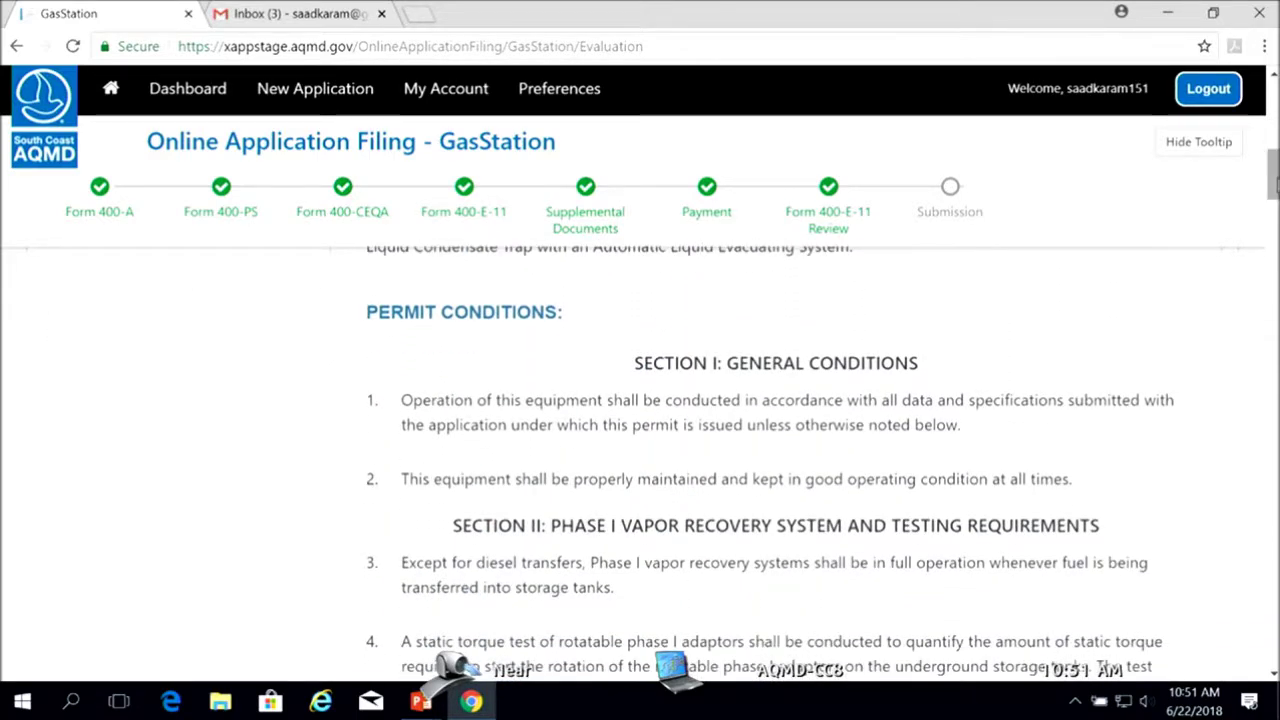
{"action": "scroll", "coordinate": [640, 460], "scroll_direction": "up", "scroll_amount": 8}
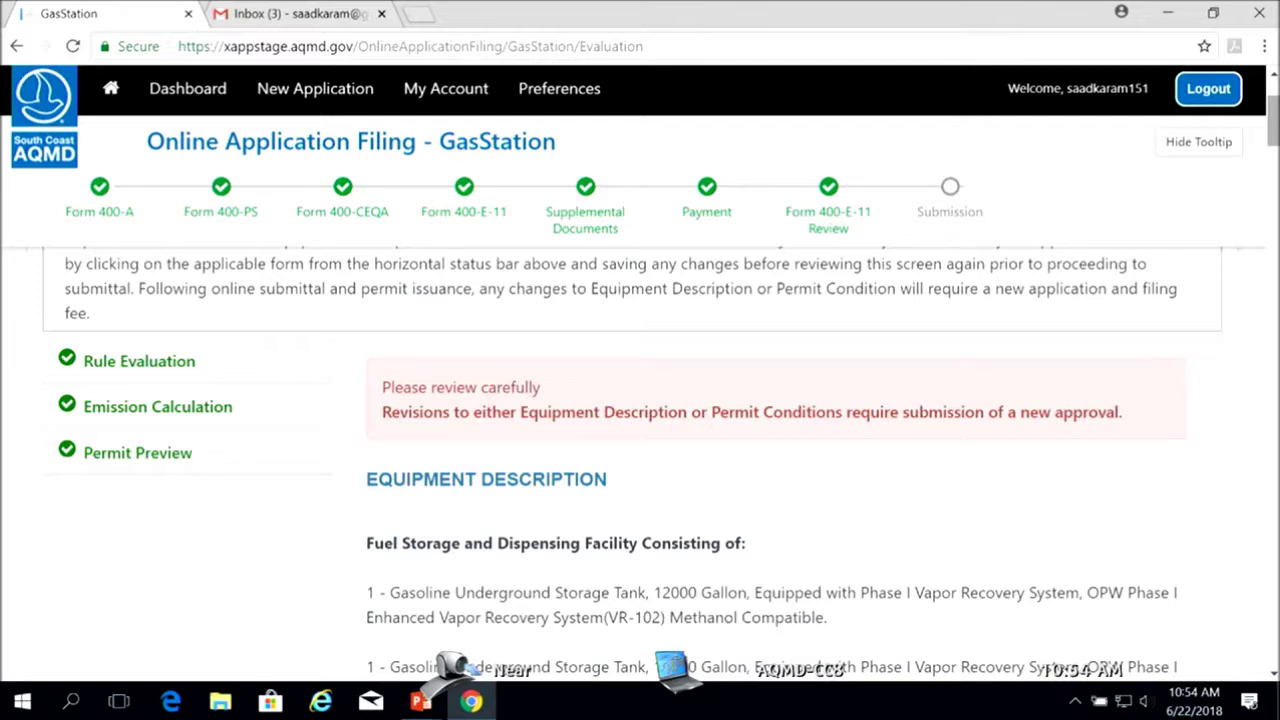
{"action": "scroll", "coordinate": [640, 400], "scroll_direction": "up", "scroll_amount": 2}
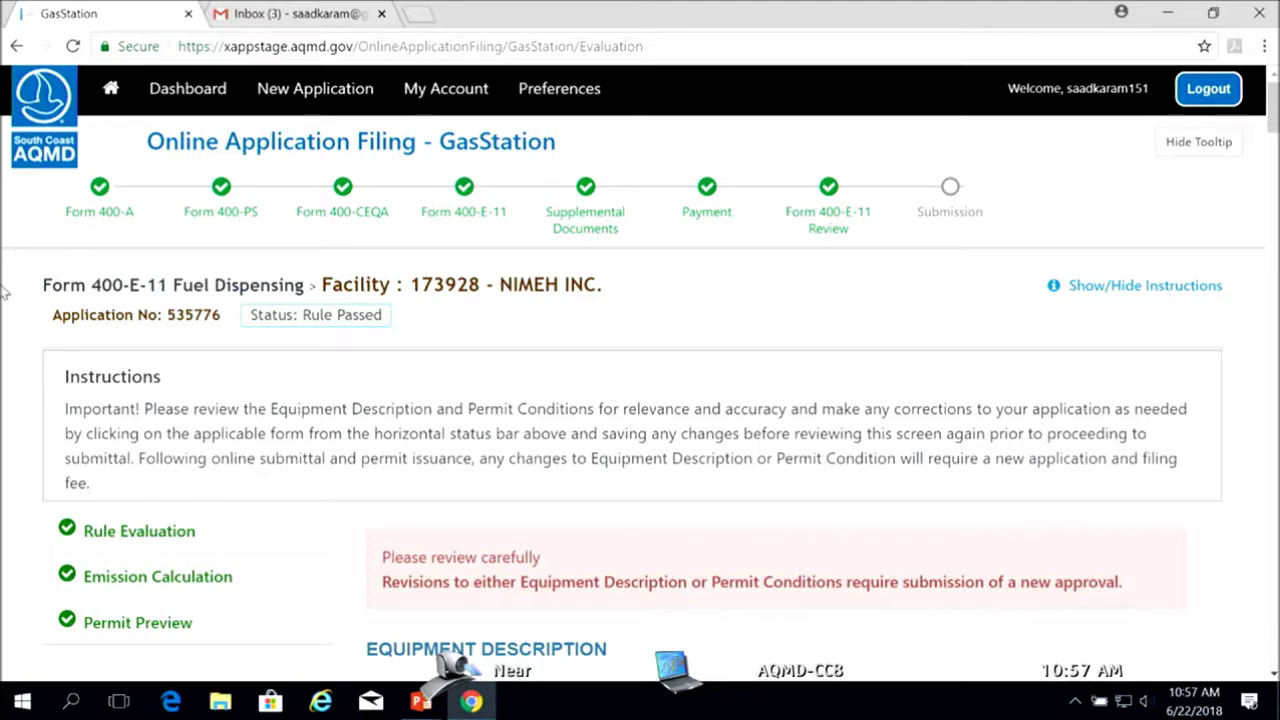
Advance from the bottom of the review to the Submission step for application 535776
{"action": "left_click_drag", "start_coordinate": [1272, 110], "coordinate": [1272, 630]}
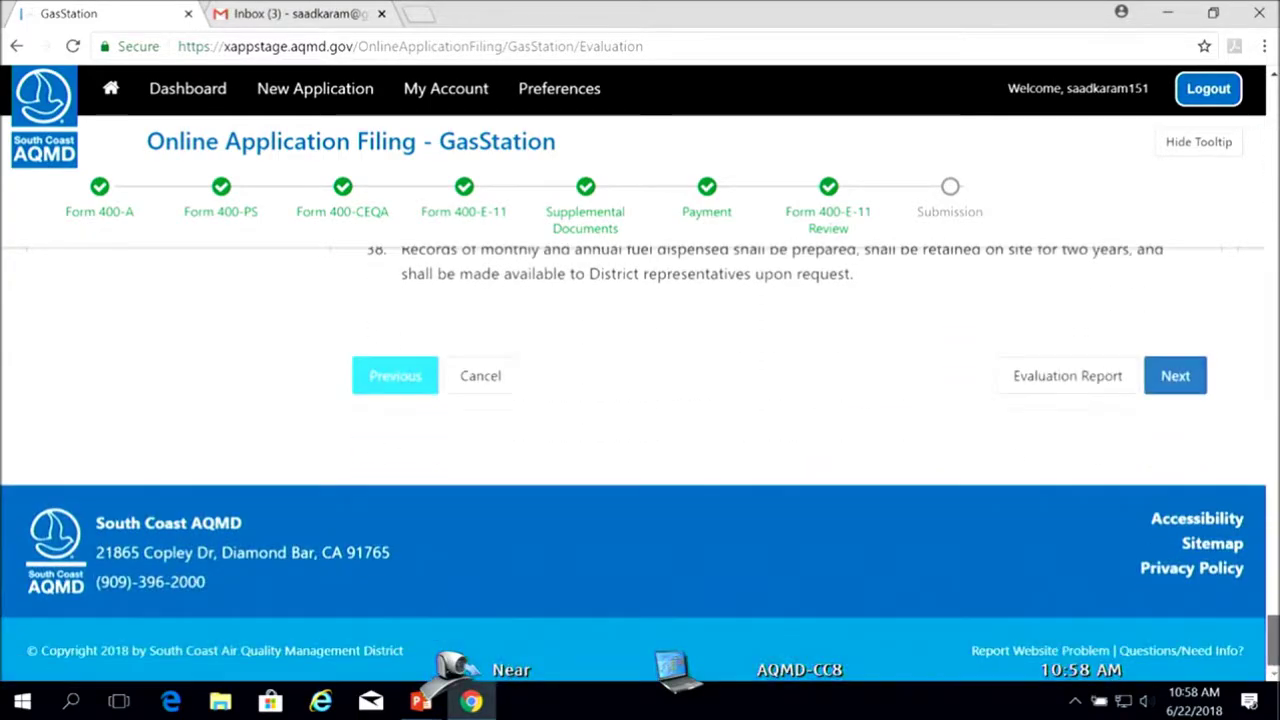
{"action": "left_click", "coordinate": [1182, 375]}
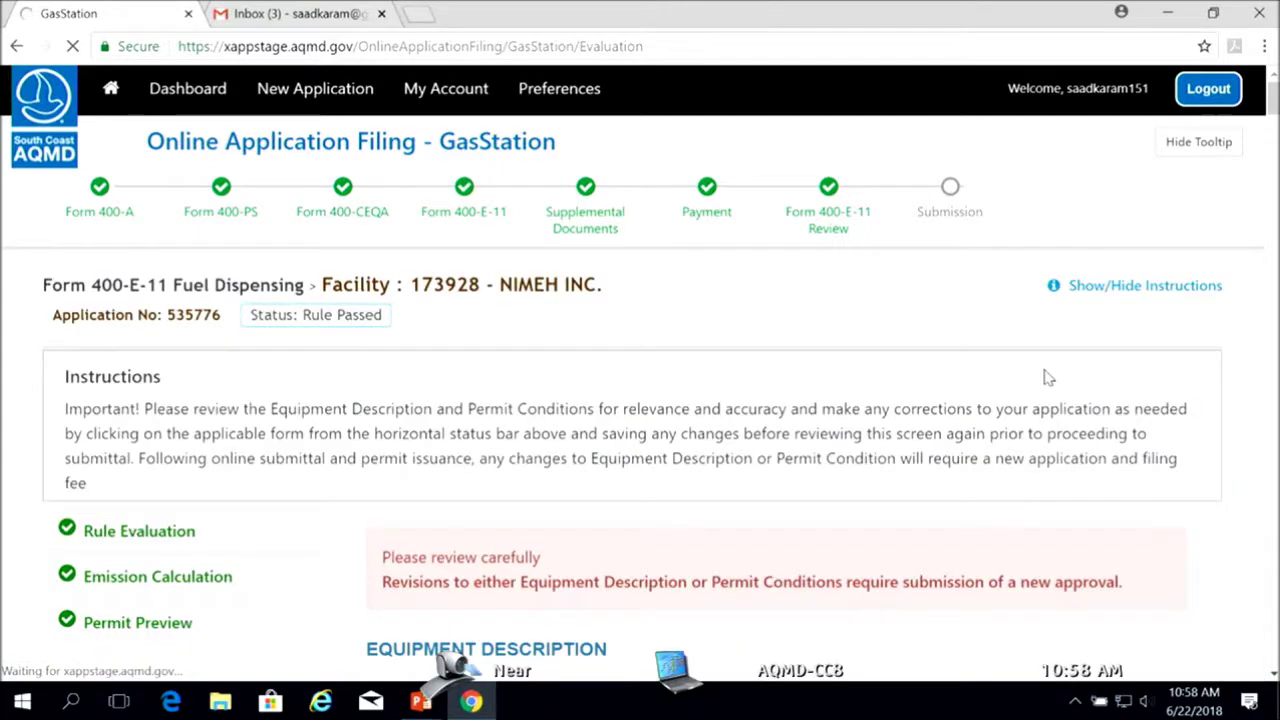
{"action": "mouse_move", "coordinate": [1274, 100]}
{"action": "left_mouse_down"}
{"action": "mouse_move", "coordinate": [1274, 140]}
{"action": "mouse_move", "coordinate": [1274, 124]}
{"action": "left_mouse_up"}
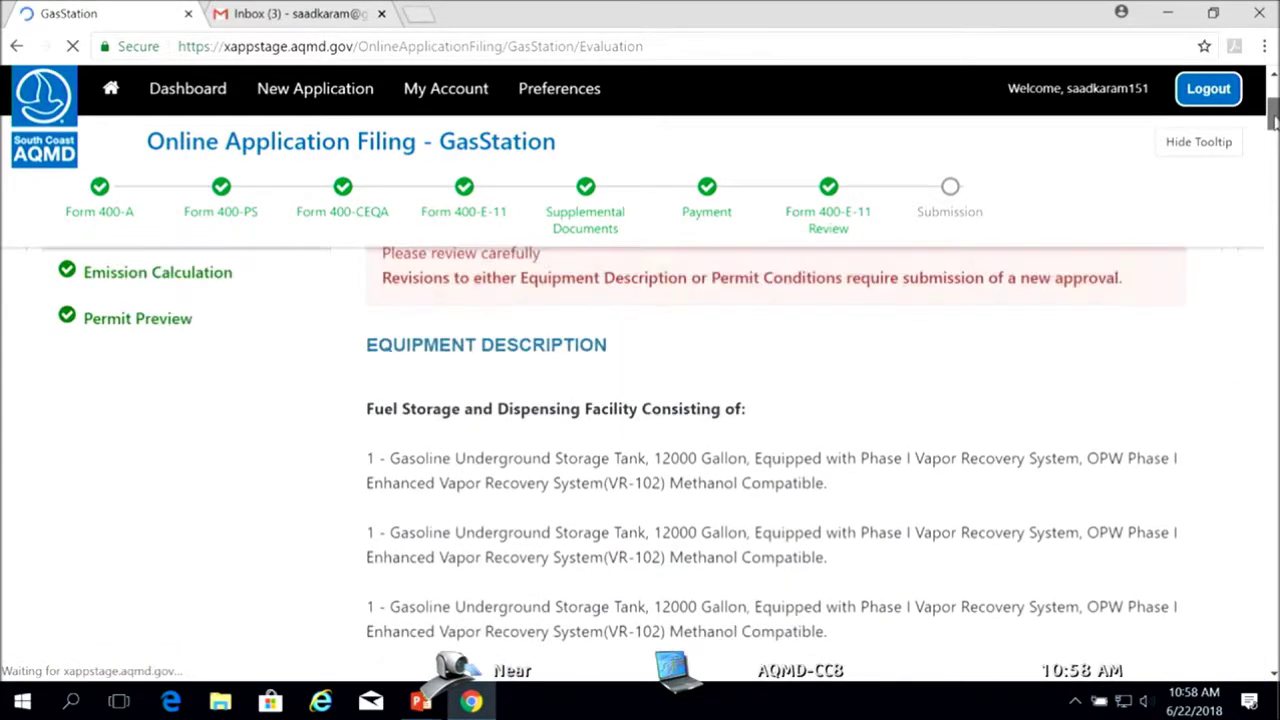
{"action": "scroll", "coordinate": [700, 534], "scroll_direction": "down", "scroll_amount": 3}
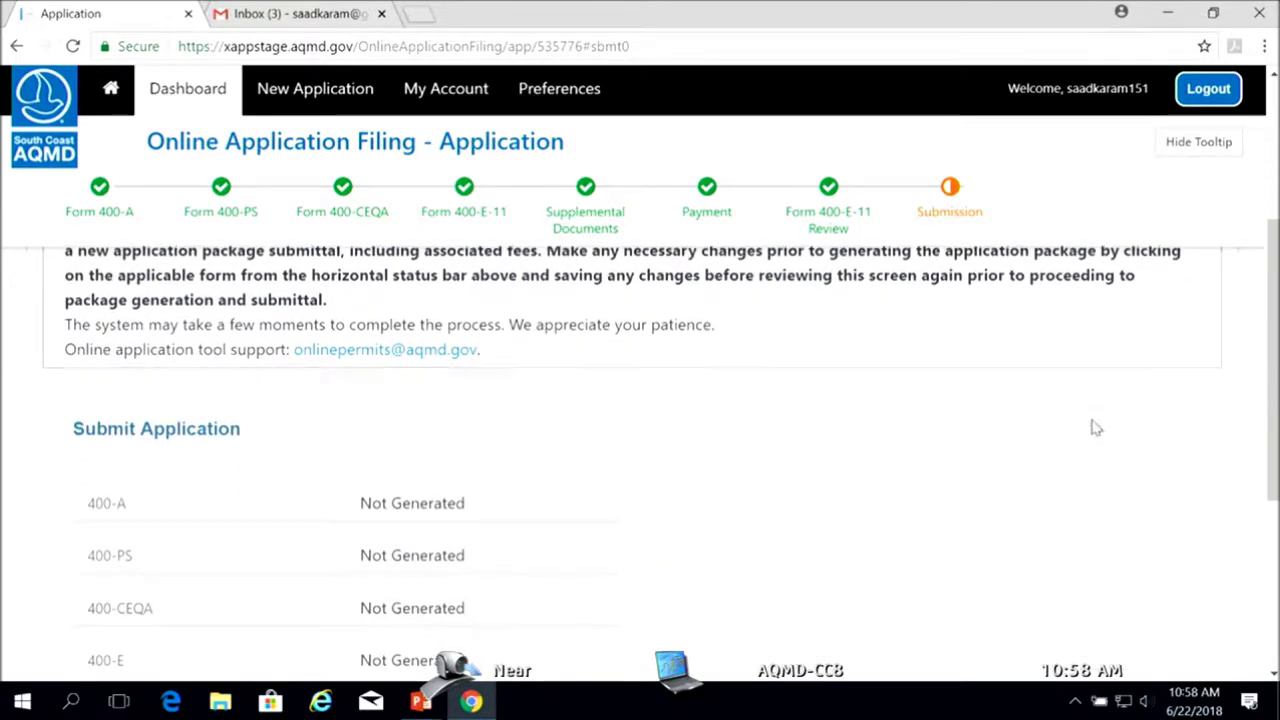
Go back from the Submission page to the Form 400-E-11 Review
{"action": "scroll", "coordinate": [1094, 415], "scroll_direction": "down", "scroll_amount": 3}
{"action": "left_click", "coordinate": [120, 366]}
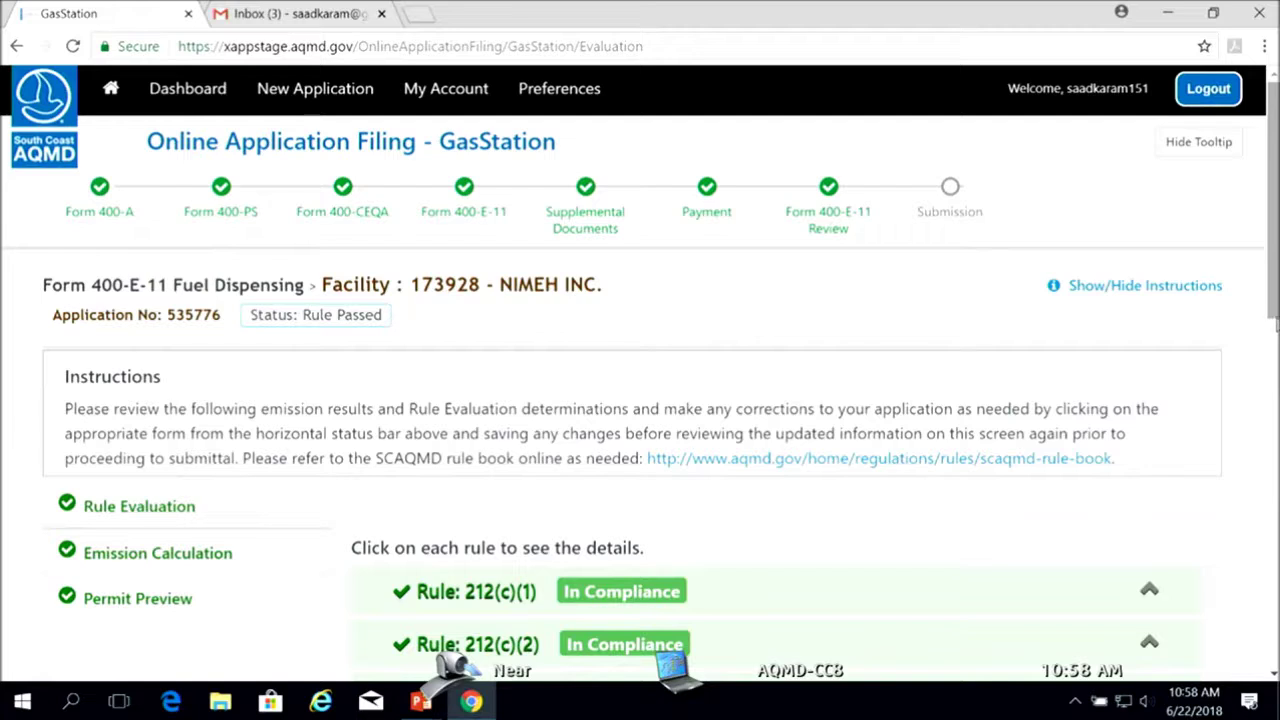
Scroll the rule compliance list through 1313(g)(2) and advance to the Permit Preview
{"action": "left_click_drag", "start_coordinate": [1274, 200], "coordinate": [1274, 357]}
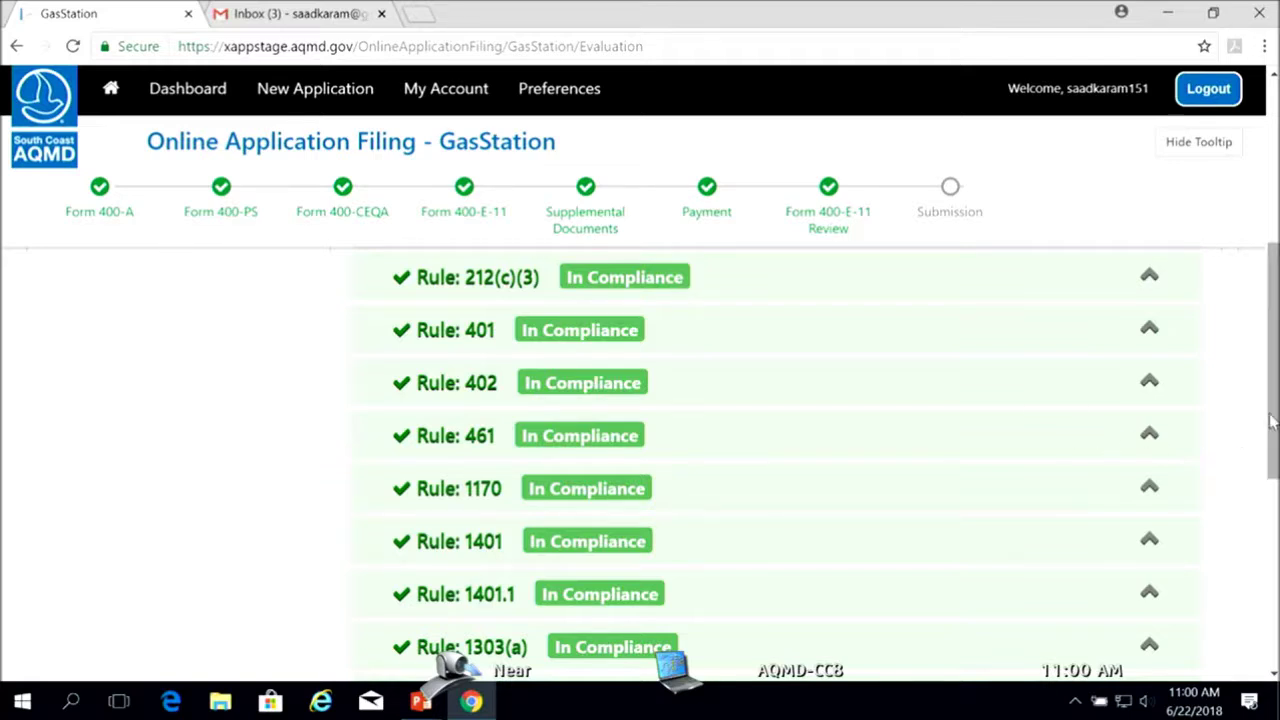
{"action": "left_click_drag", "start_coordinate": [1274, 420], "coordinate": [1234, 586]}
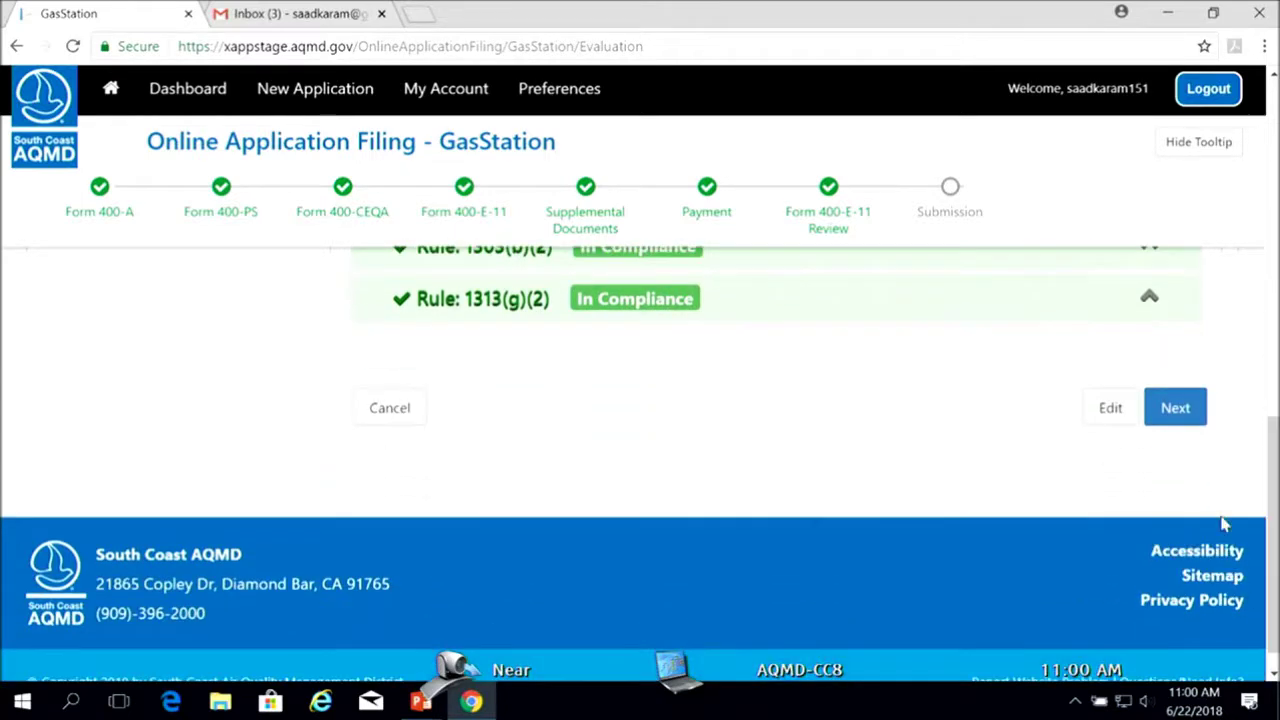
{"action": "left_click", "coordinate": [1178, 418]}
{"action": "left_click_drag", "start_coordinate": [1273, 394], "coordinate": [1256, 622]}
Open the Form 400-E-11 Fuel Dispensing evaluation report and read its Rule 461 compliance findings
{"action": "left_click", "coordinate": [1184, 438]}
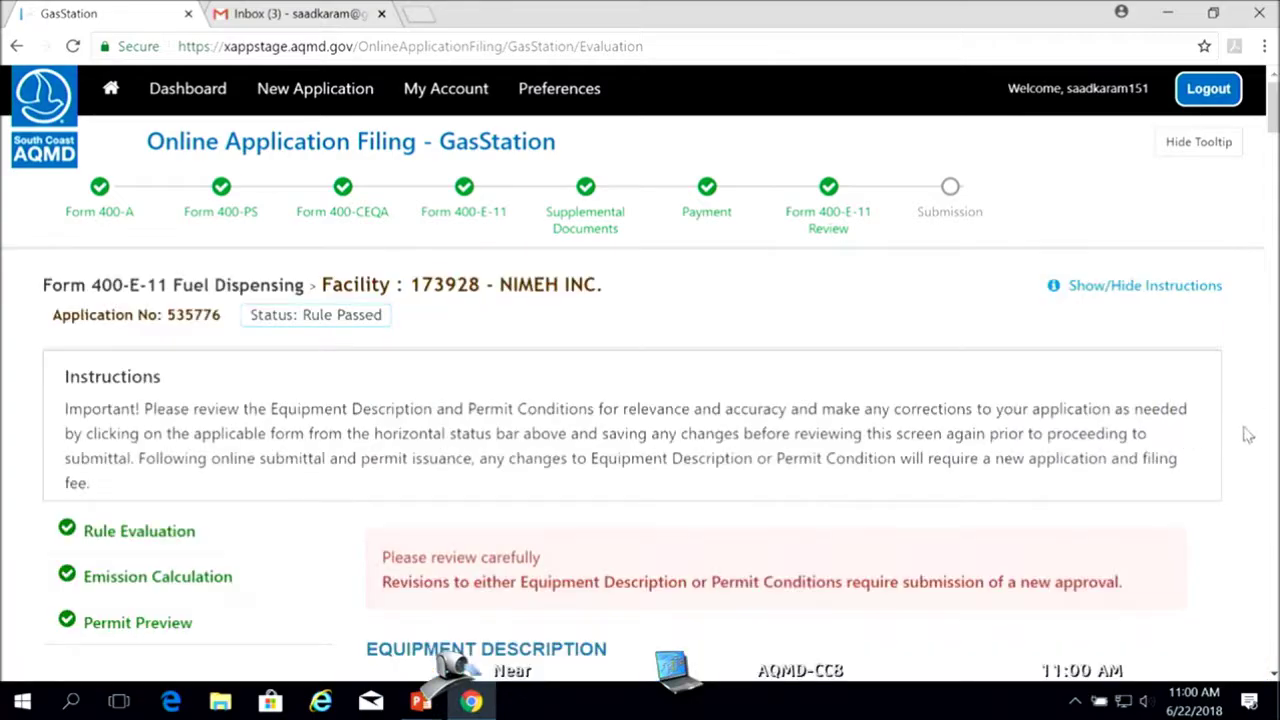
{"action": "left_click_drag", "start_coordinate": [1272, 105], "coordinate": [1264, 640]}
{"action": "left_click", "coordinate": [1034, 380]}
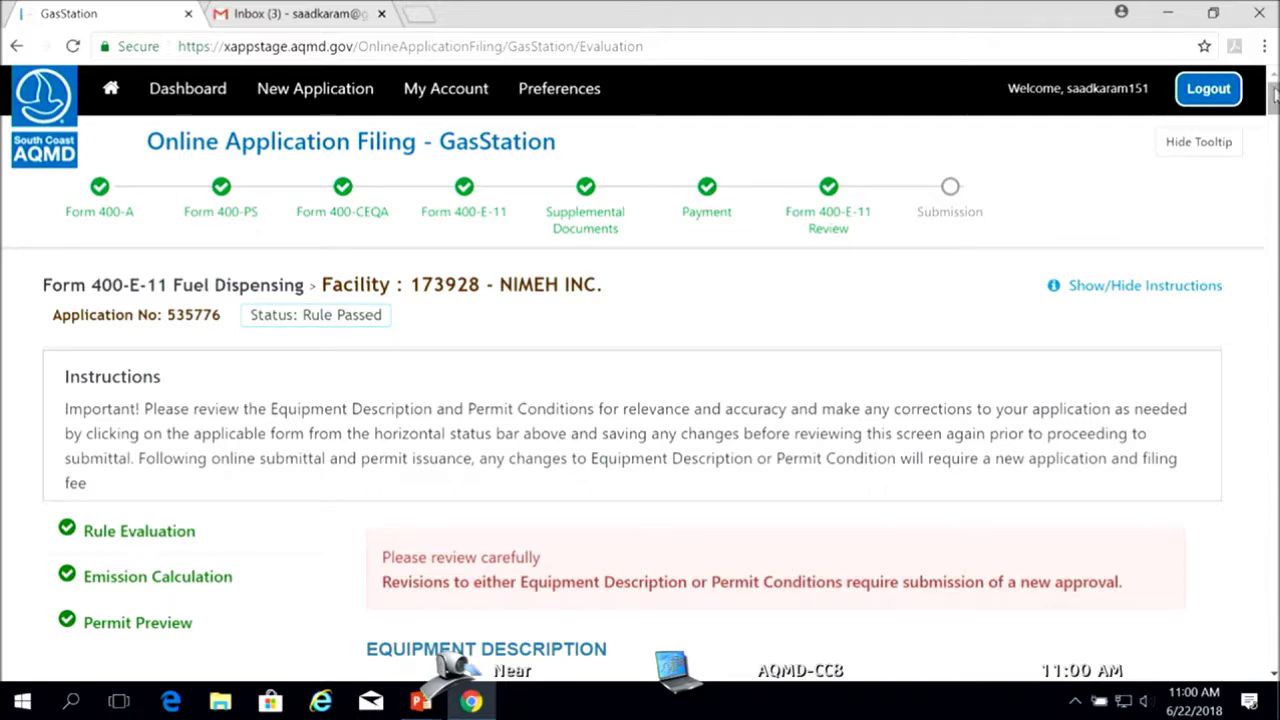
{"action": "left_click_drag", "start_coordinate": [1272, 93], "coordinate": [1273, 313]}
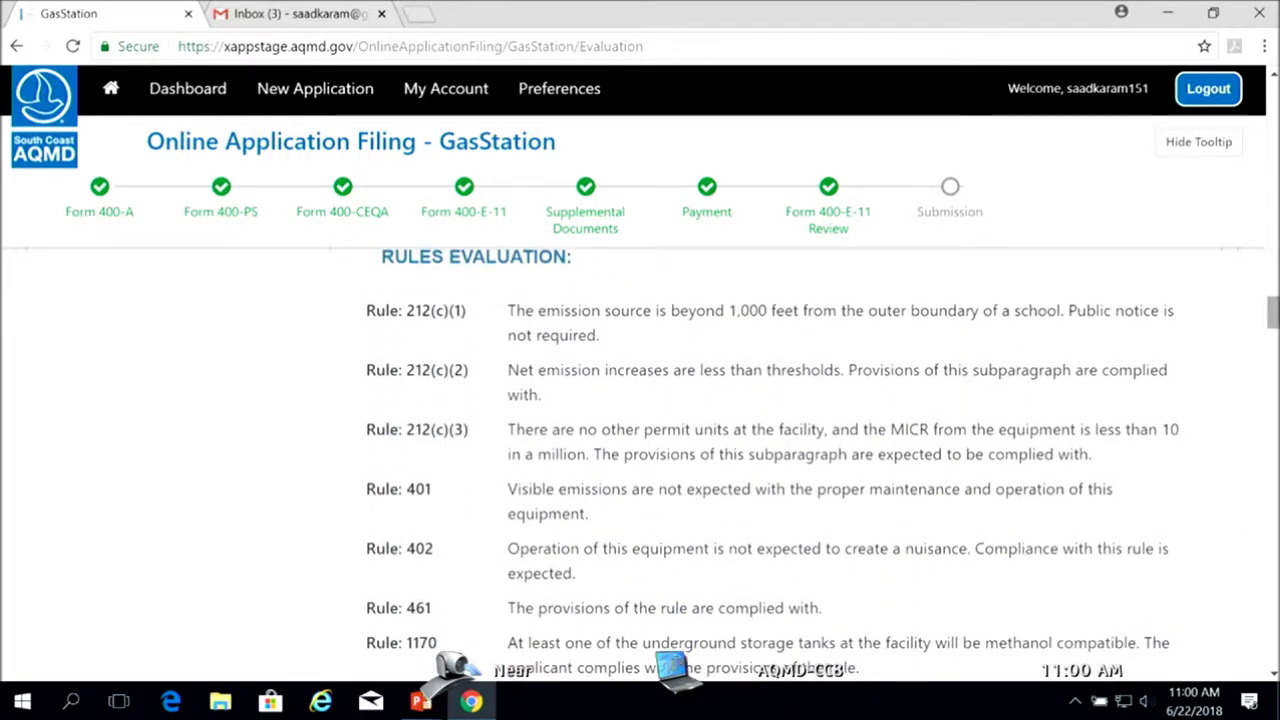
{"action": "scroll", "coordinate": [1222, 372], "scroll_direction": "up", "scroll_amount": 4}
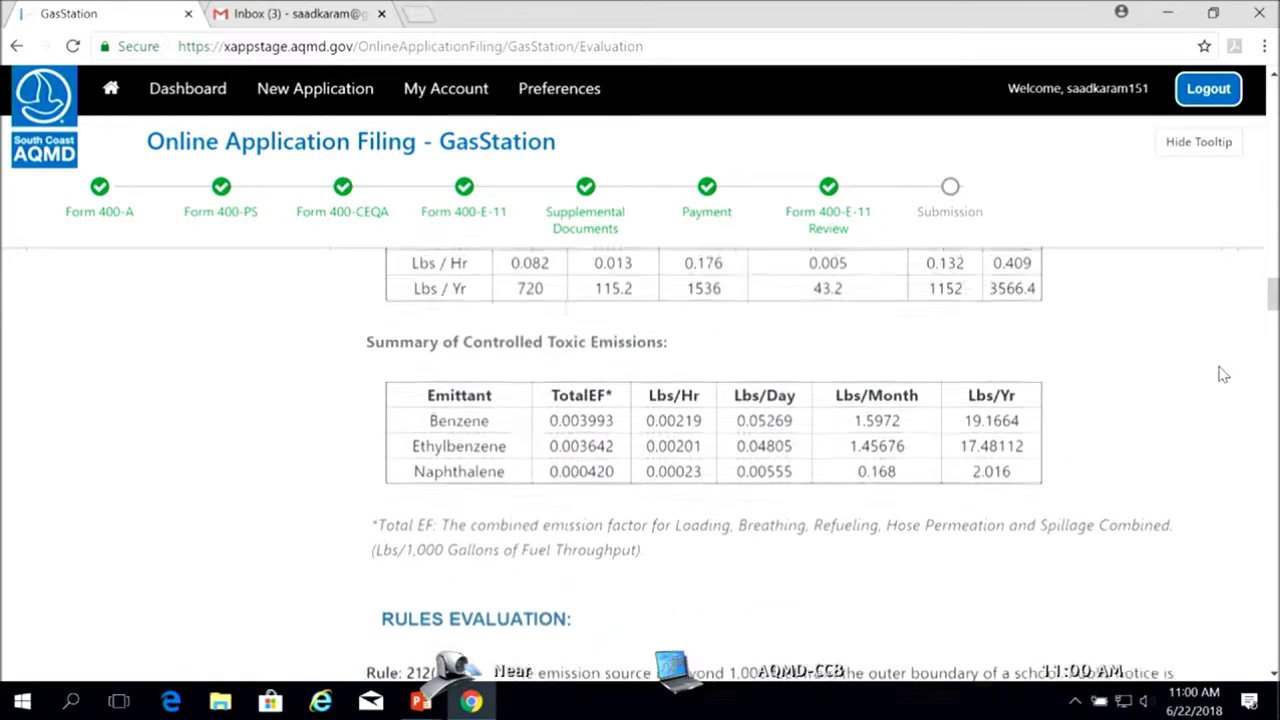
{"action": "scroll", "coordinate": [1222, 372], "scroll_direction": "up", "scroll_amount": 6}
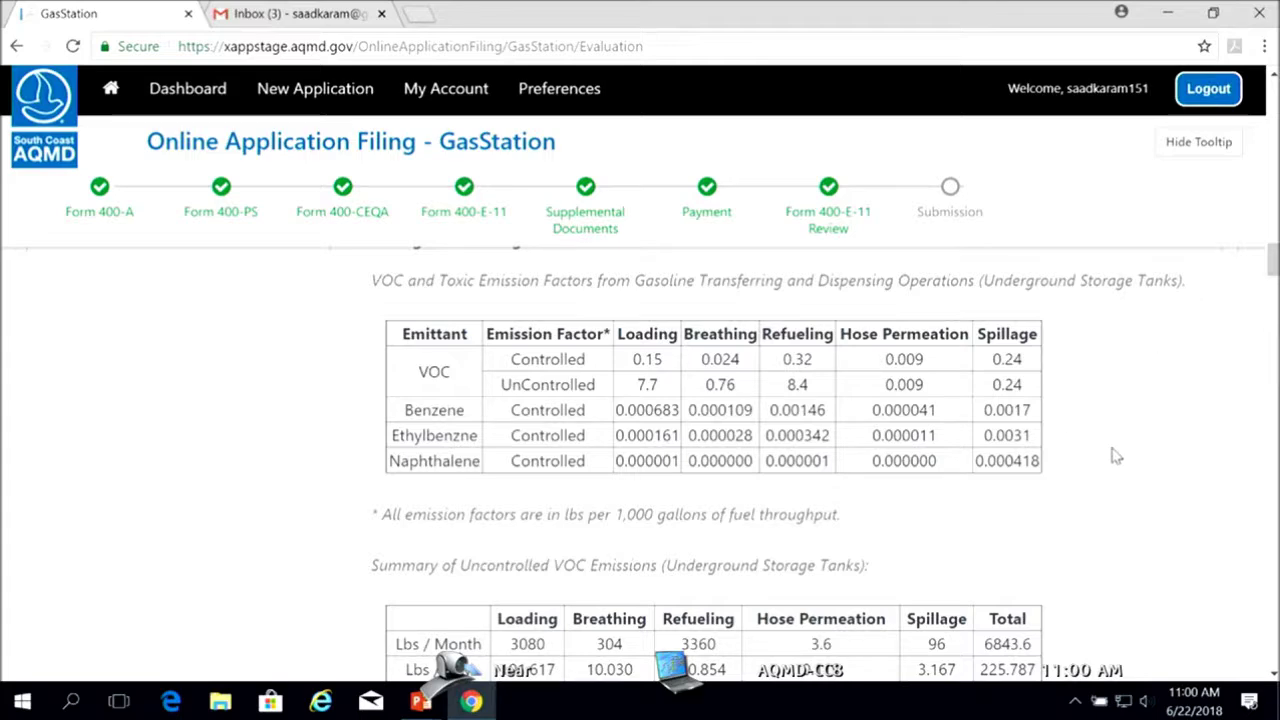
{"action": "scroll", "coordinate": [1140, 436], "scroll_direction": "down", "scroll_amount": 6}
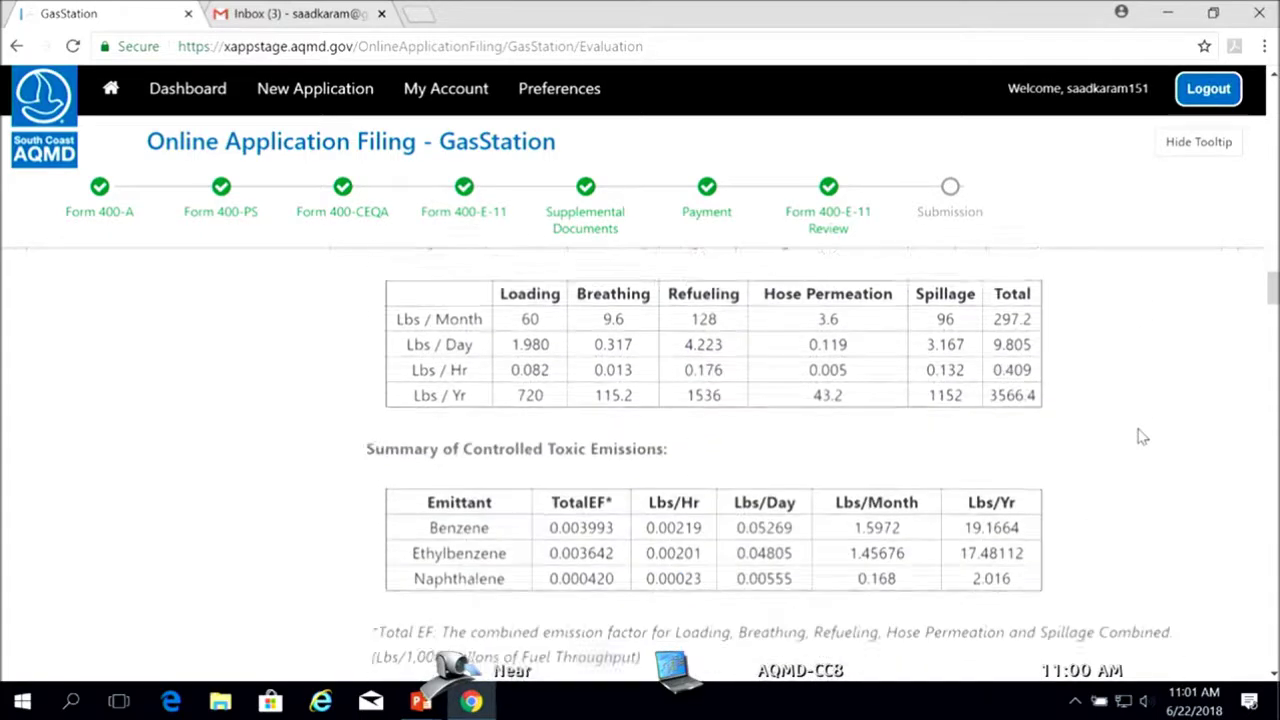
{"action": "scroll", "coordinate": [1141, 436], "scroll_direction": "down", "scroll_amount": 3}
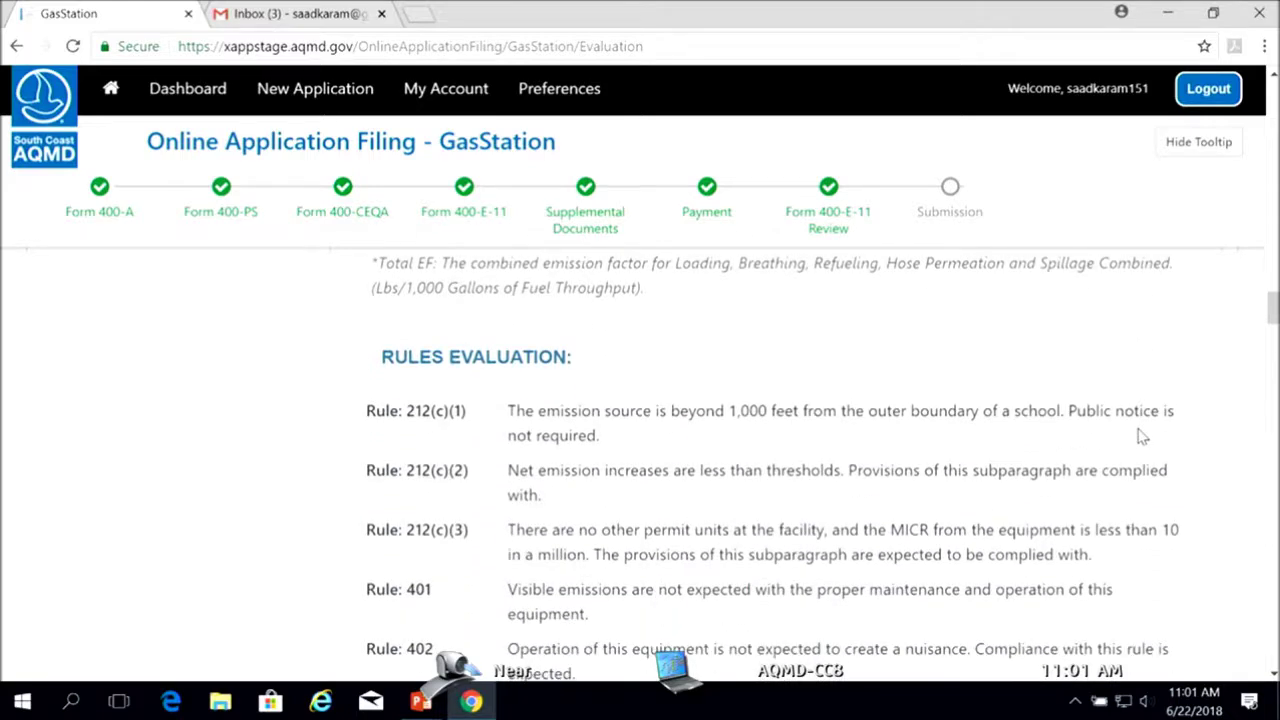
{"action": "scroll", "coordinate": [1141, 436], "scroll_direction": "down", "scroll_amount": 4}
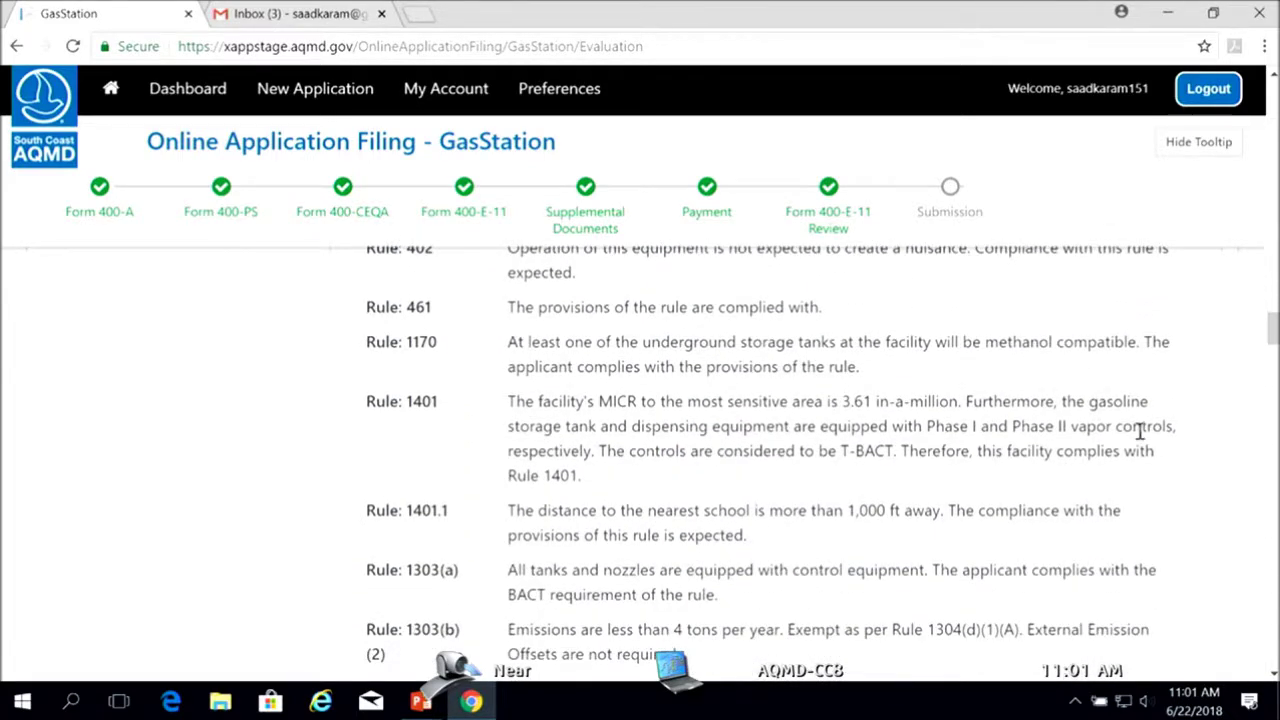
{"action": "scroll", "coordinate": [1140, 430], "scroll_direction": "up", "scroll_amount": 4}
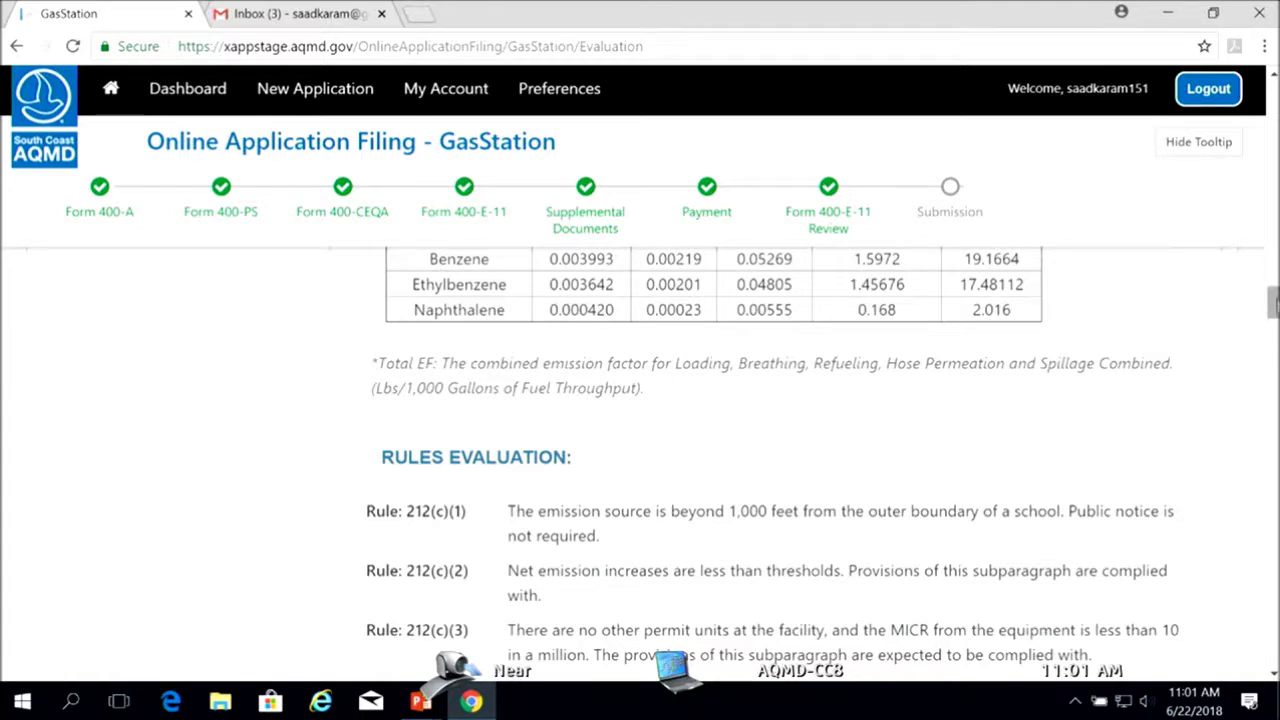
{"action": "left_click_drag", "start_coordinate": [1274, 307], "coordinate": [1274, 296]}
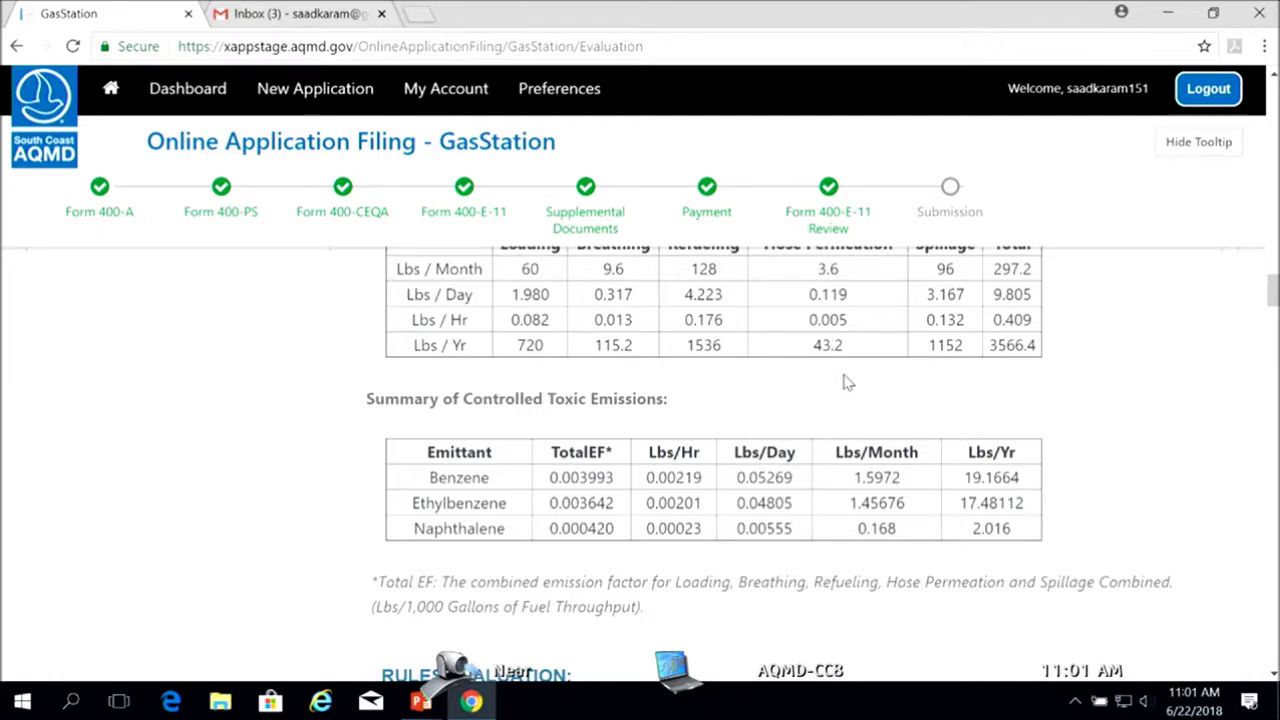
{"action": "left_click_drag", "start_coordinate": [1273, 292], "coordinate": [1273, 374]}
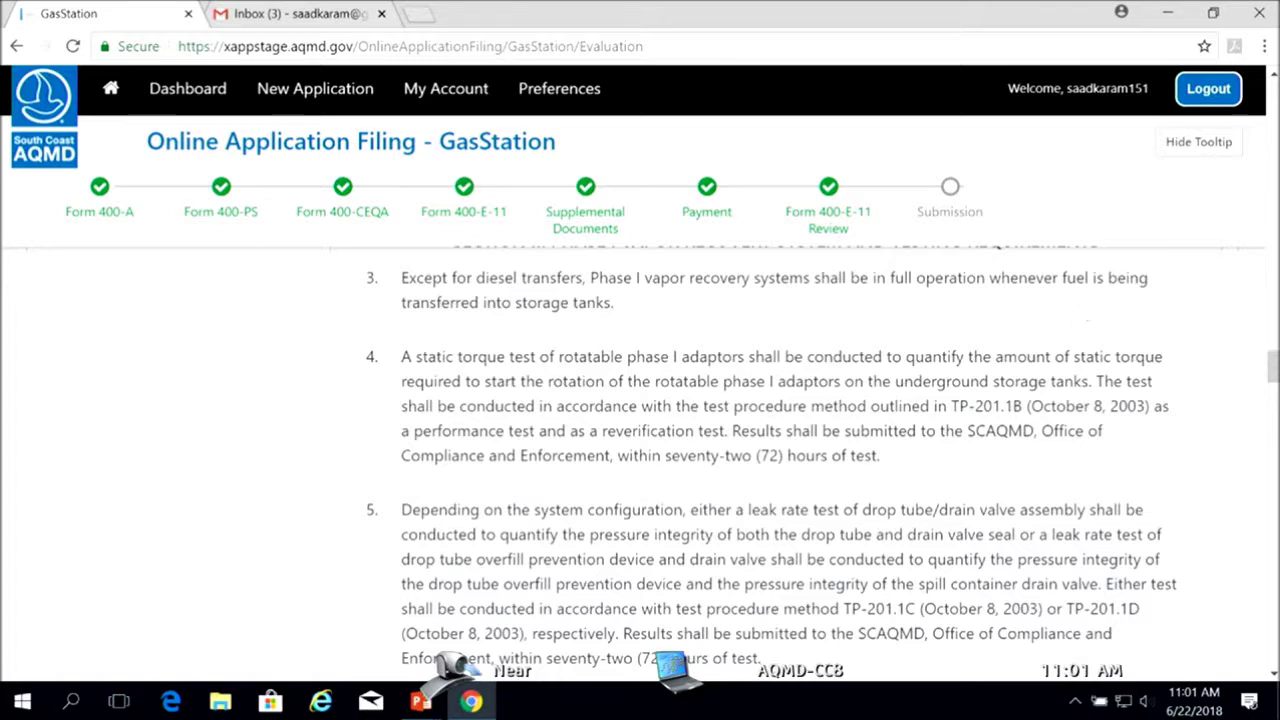
{"action": "left_click_drag", "start_coordinate": [1273, 352], "coordinate": [1273, 650]}
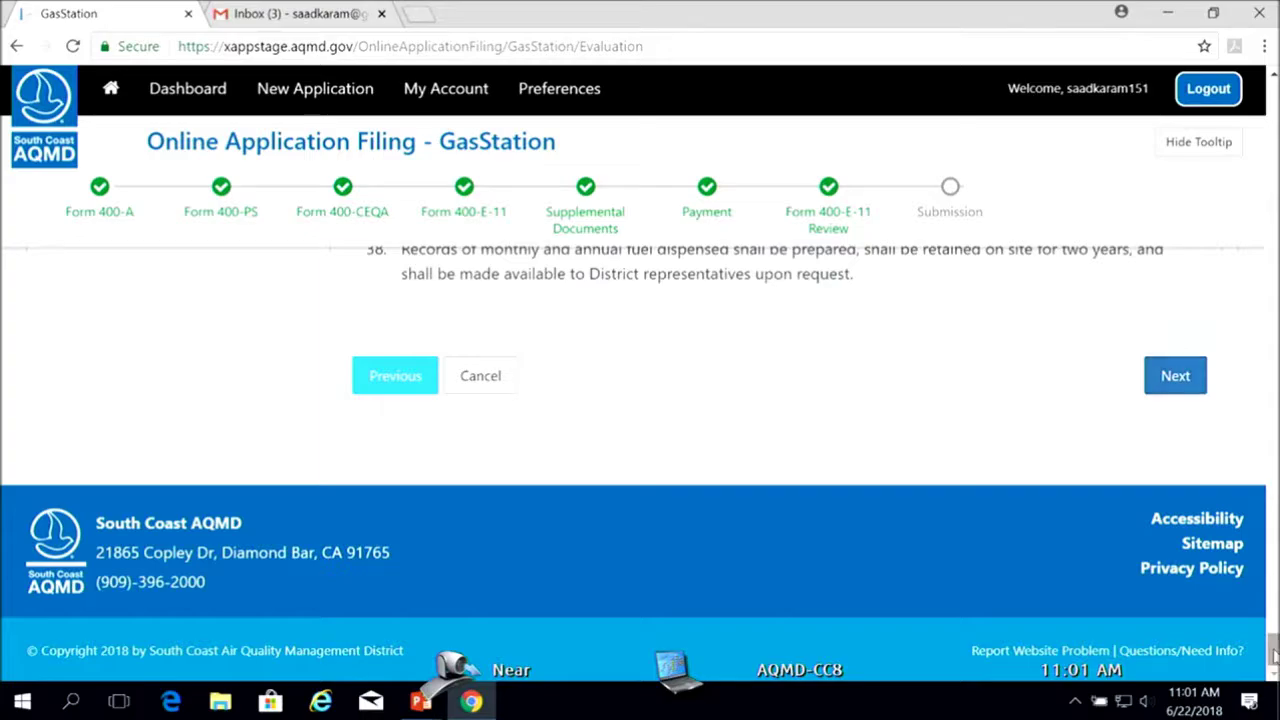
{"action": "left_click_drag", "start_coordinate": [1273, 648], "coordinate": [1273, 512]}
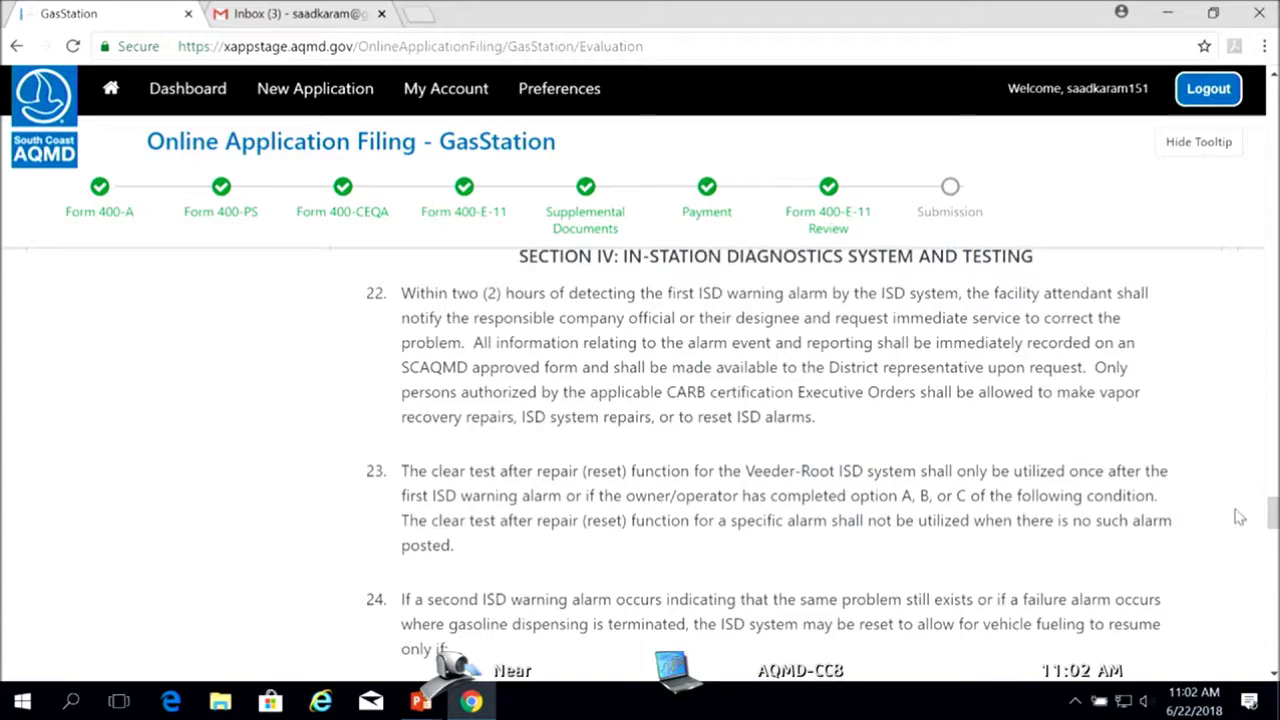
{"action": "scroll", "coordinate": [1240, 517], "scroll_direction": "down", "scroll_amount": 15}
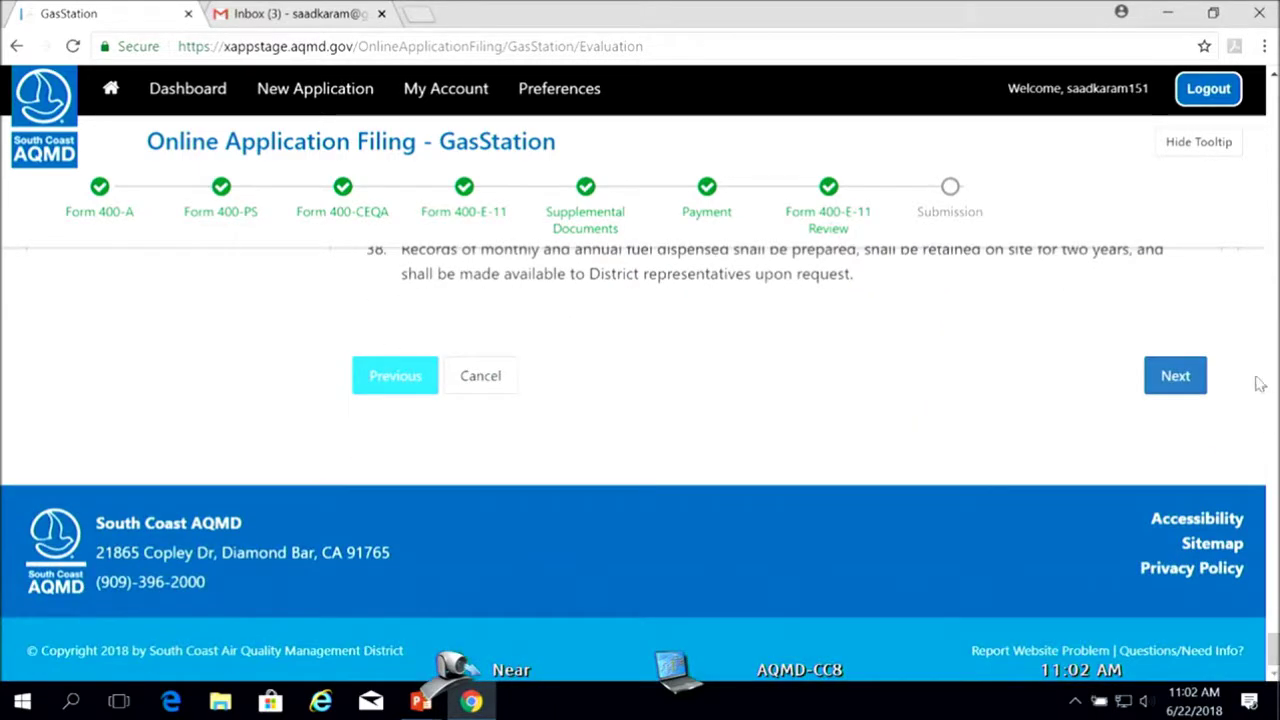
{"action": "left_click", "coordinate": [1176, 377]}
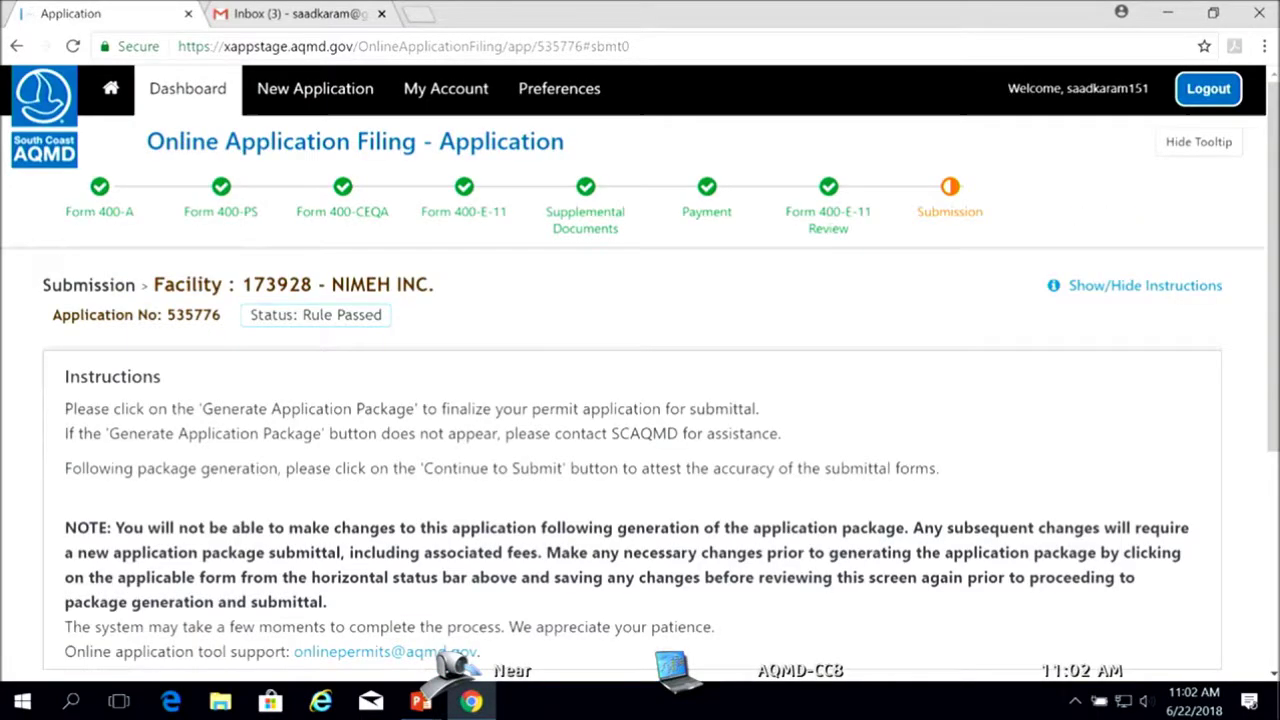
Review the Submission page NOTE warning that changes are locked, highlighting then clearing its text
{"action": "left_click_drag", "start_coordinate": [1274, 285], "coordinate": [1265, 389]}
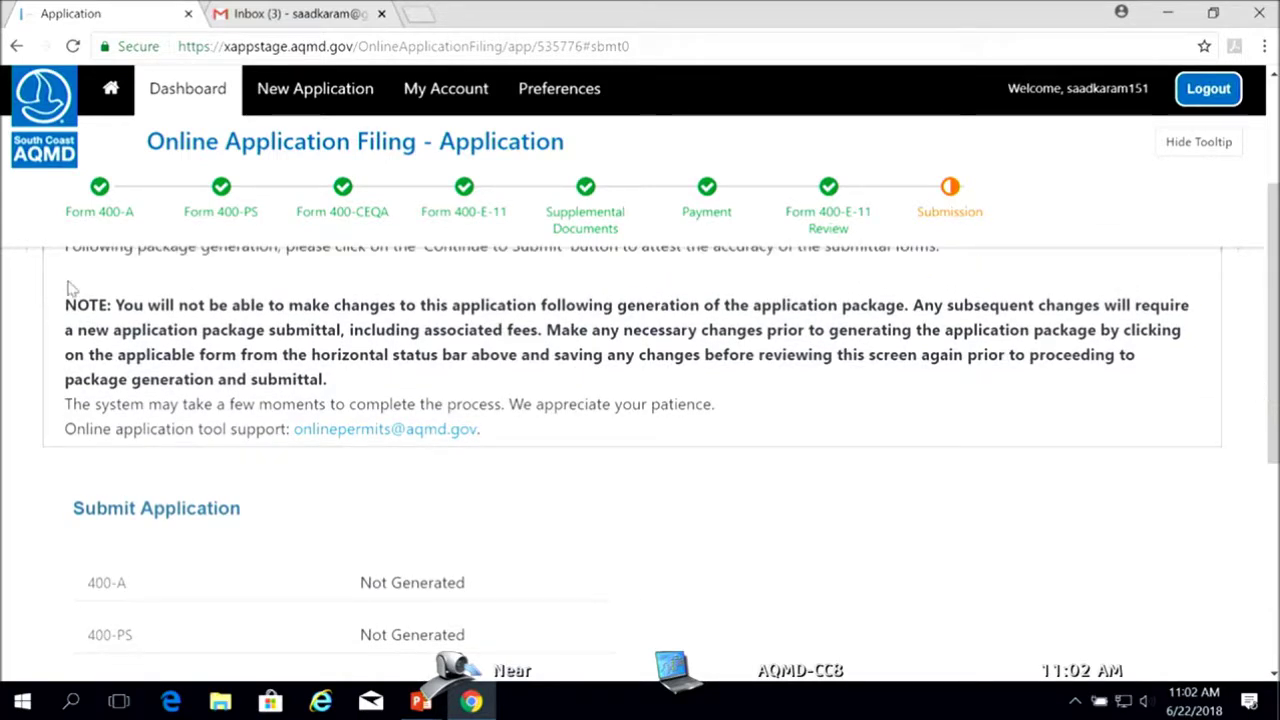
{"action": "left_click_drag", "start_coordinate": [118, 305], "coordinate": [632, 329]}
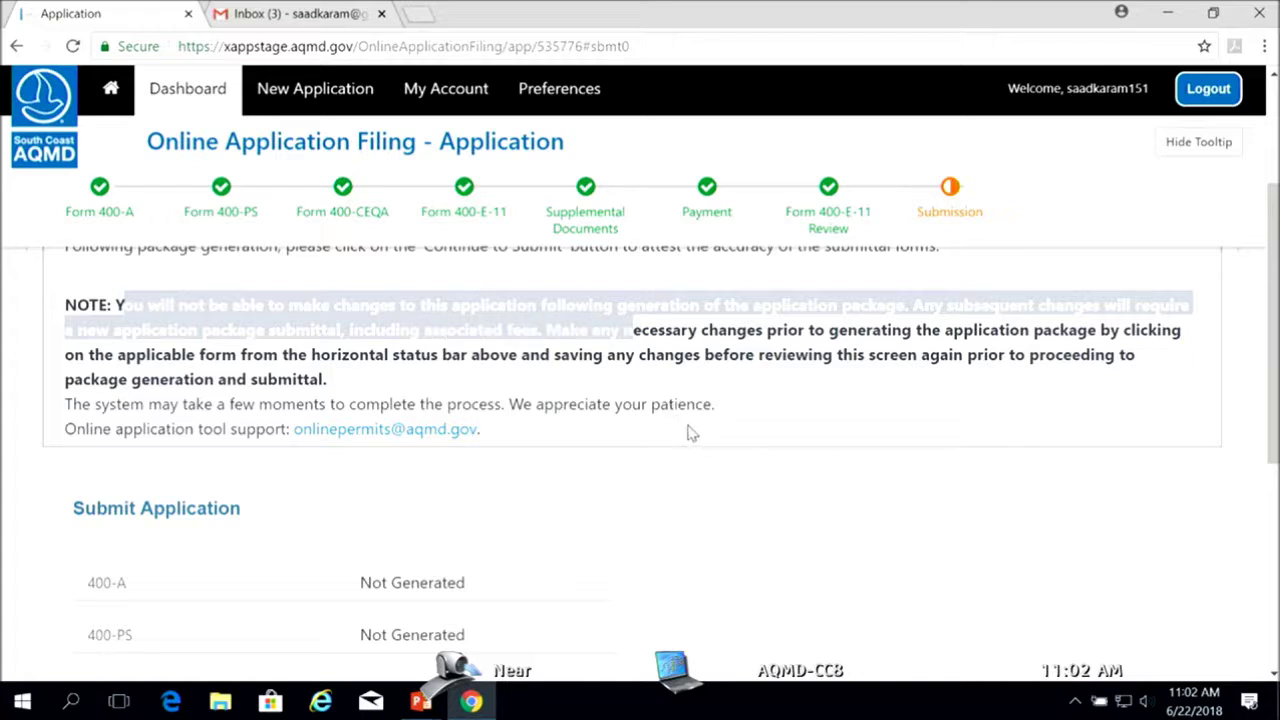
{"action": "left_click", "coordinate": [840, 554]}
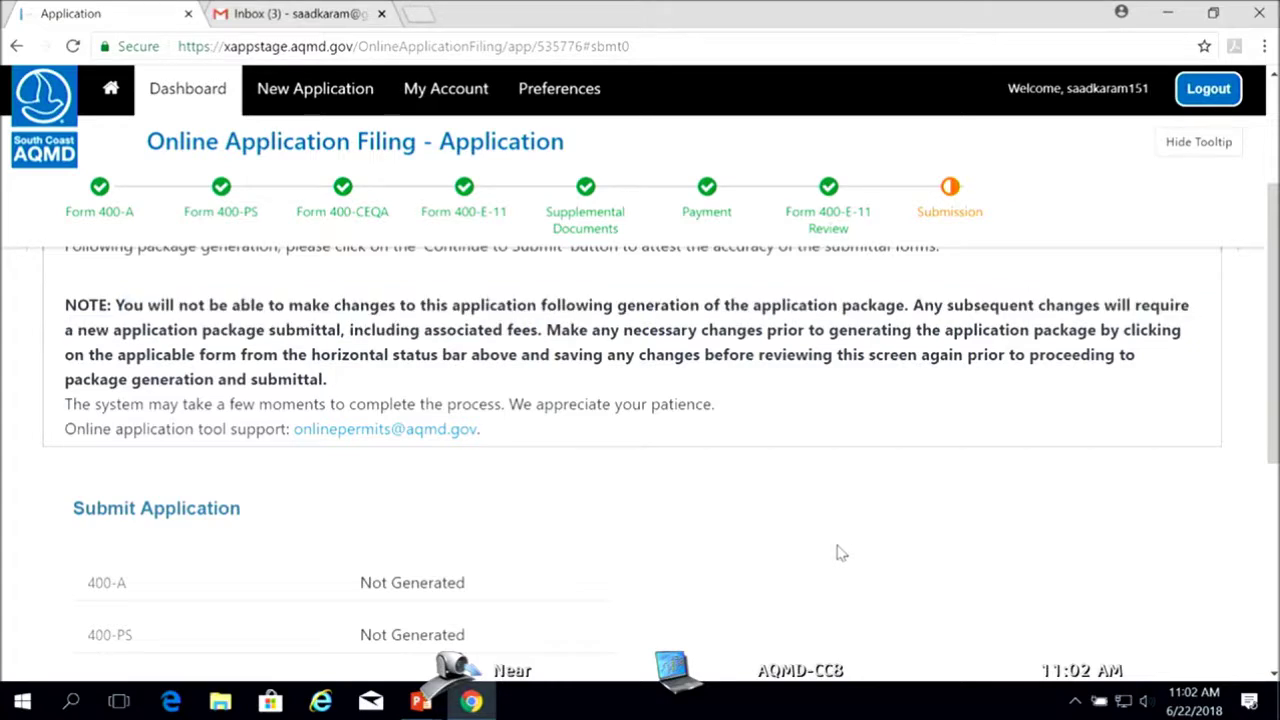
{"action": "left_click_drag", "start_coordinate": [1276, 385], "coordinate": [1275, 350]}
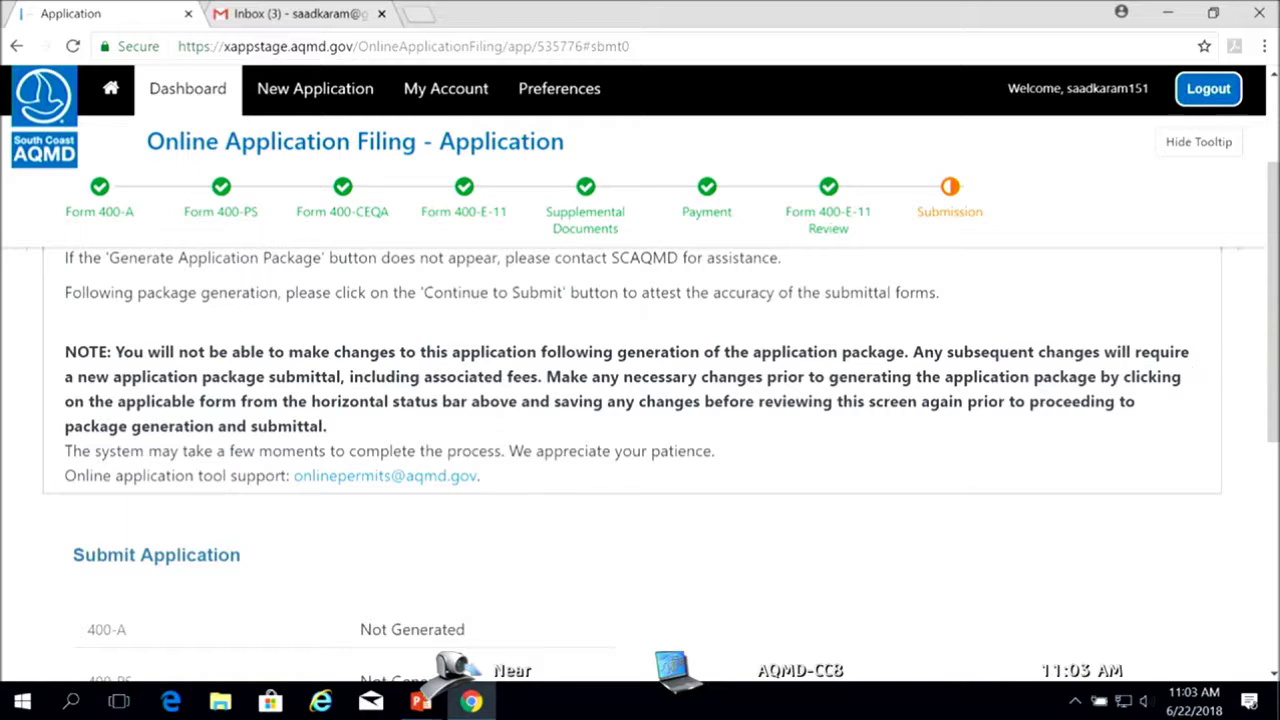
Generate the application package and confirm the alert, so 400-A, 400-PS, 400-CEQA and 400-E show Generating
{"action": "left_click_drag", "start_coordinate": [1275, 330], "coordinate": [1275, 452]}
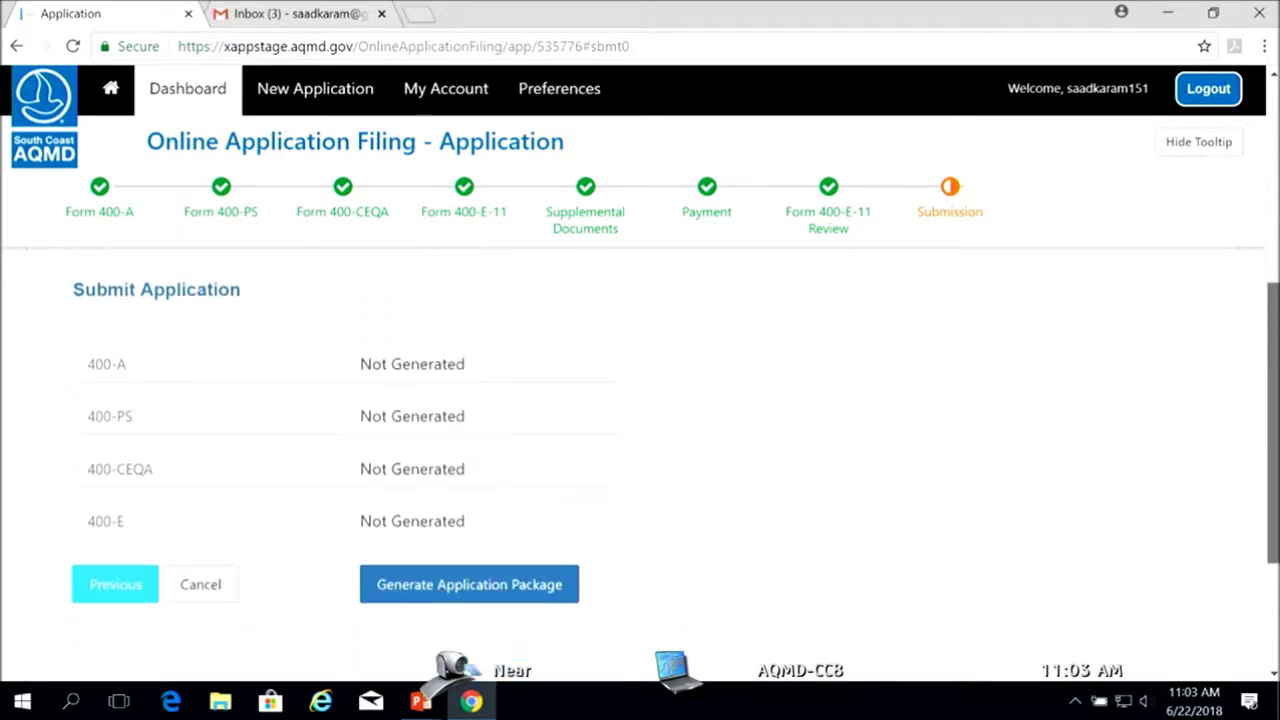
{"action": "left_click", "coordinate": [480, 590]}
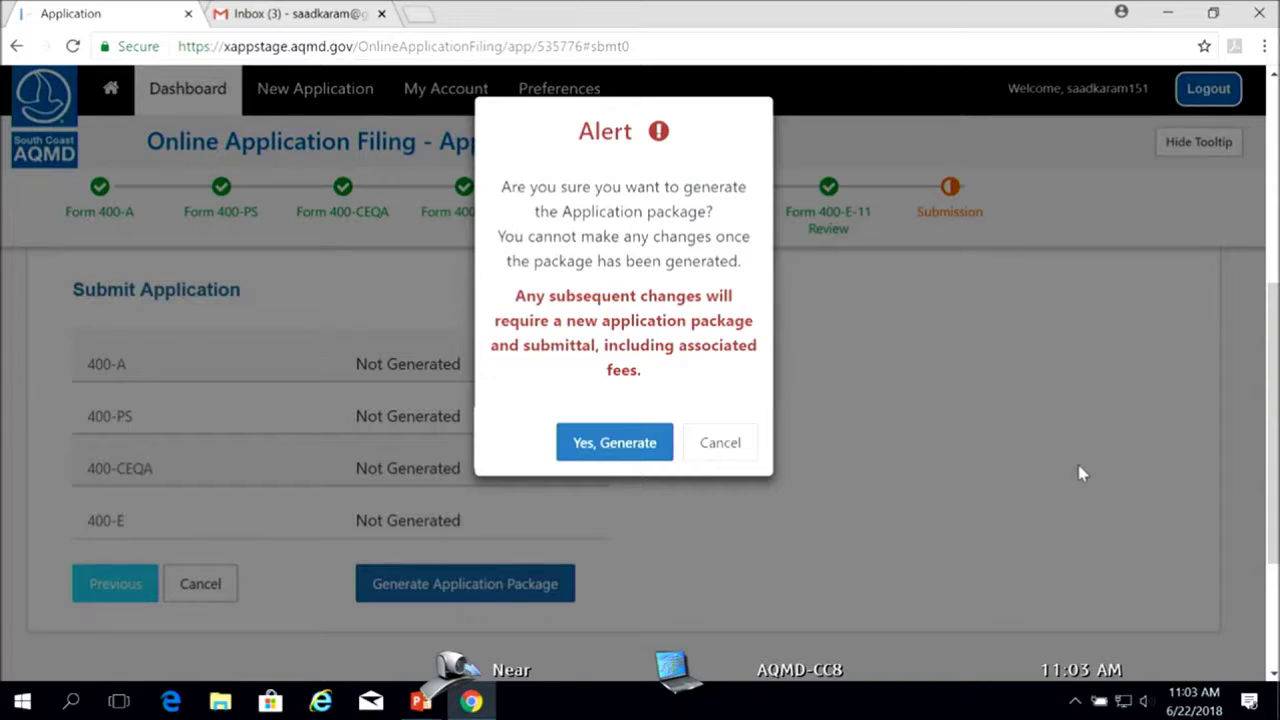
{"action": "left_click", "coordinate": [614, 443]}
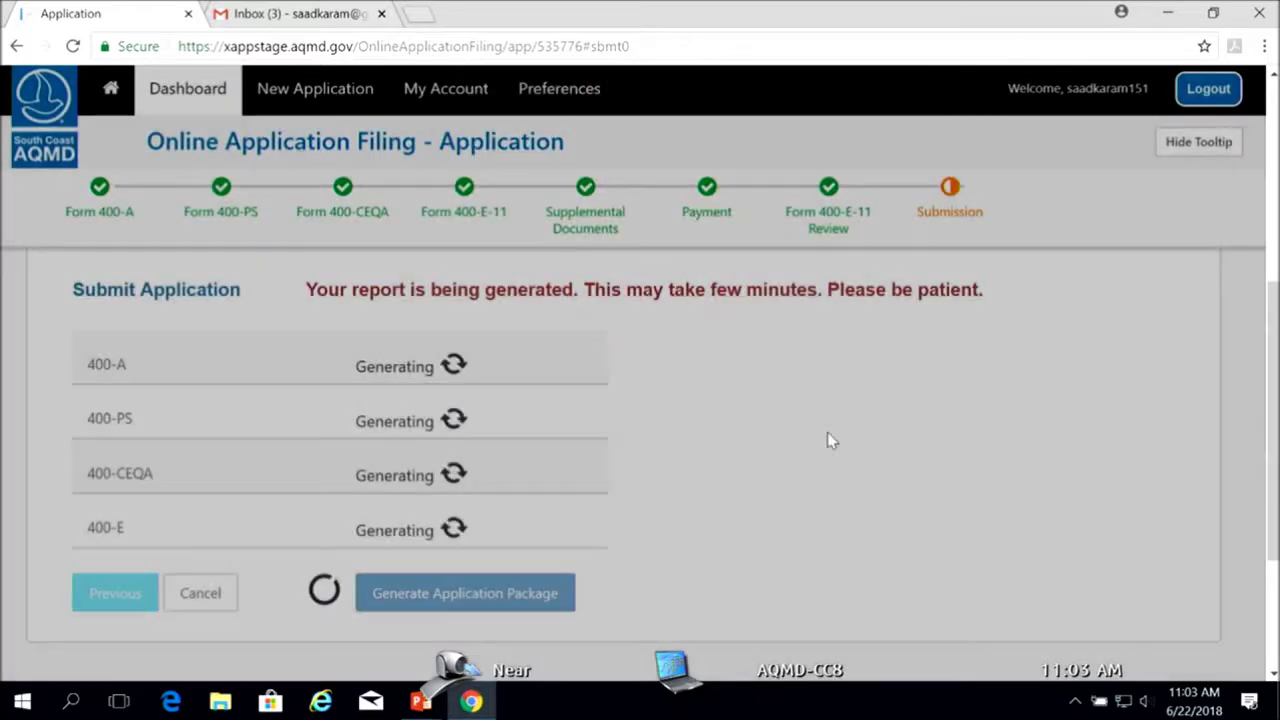
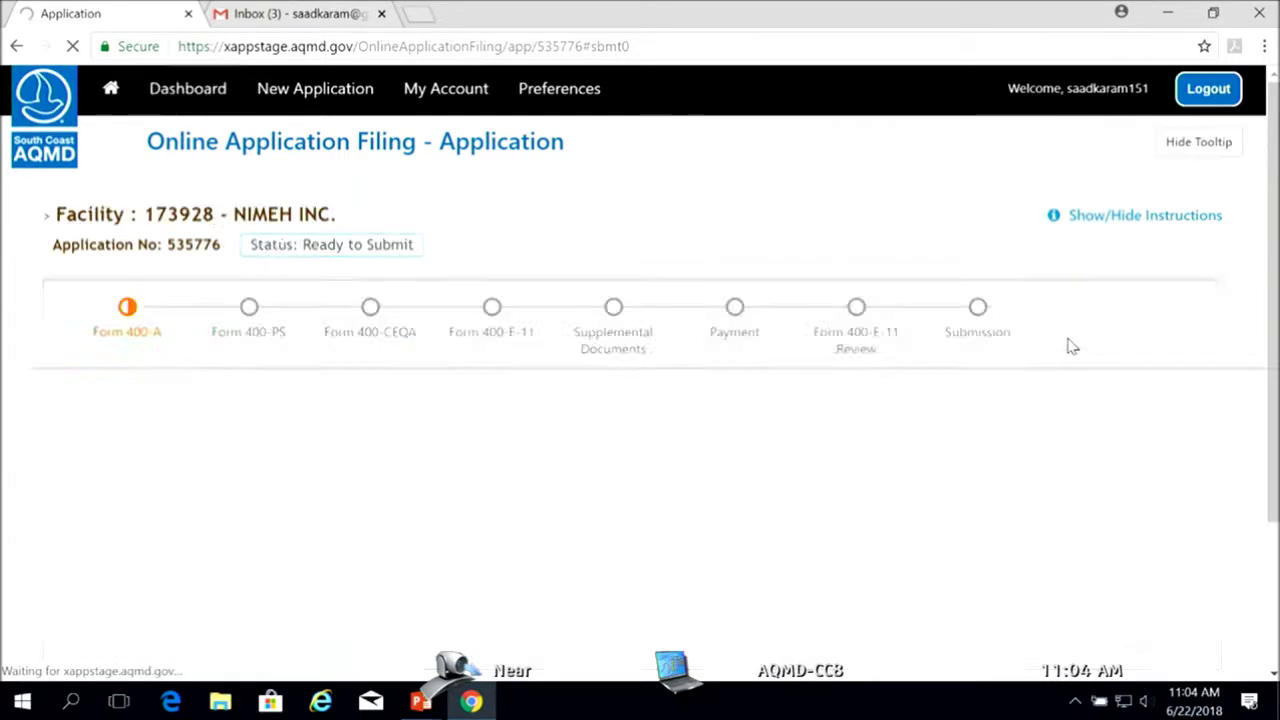
Scroll to Submit Application and continue to the NIMEH INC. Review Sign & Submit Report page
{"action": "scroll", "coordinate": [1234, 337], "scroll_direction": "down", "scroll_amount": 2}
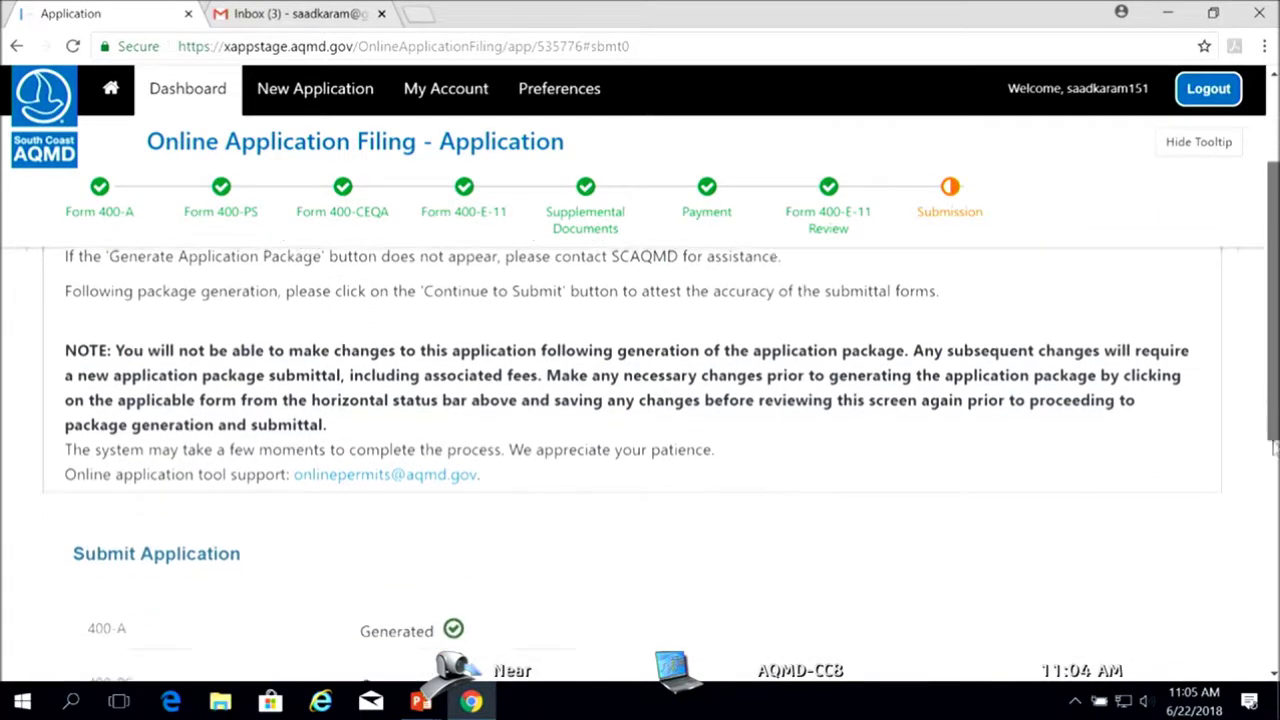
{"action": "scroll", "coordinate": [1107, 530], "scroll_direction": "down", "scroll_amount": 3}
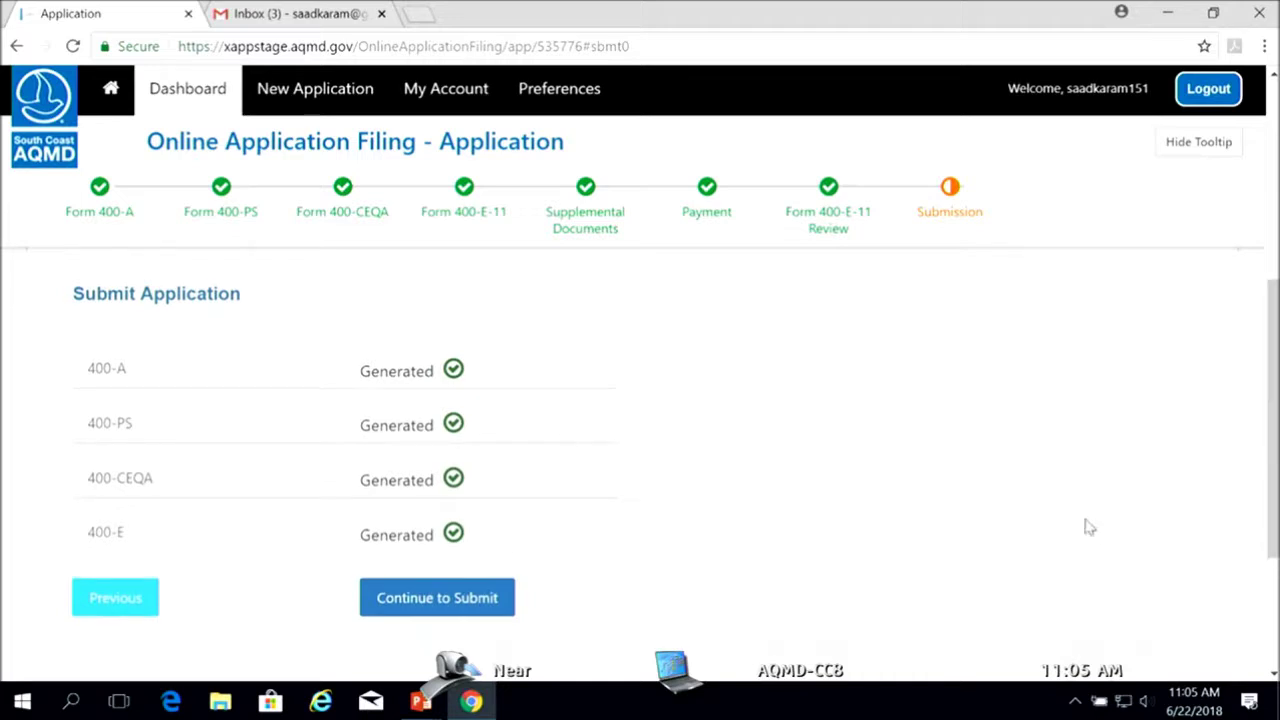
{"action": "left_click", "coordinate": [464, 600]}
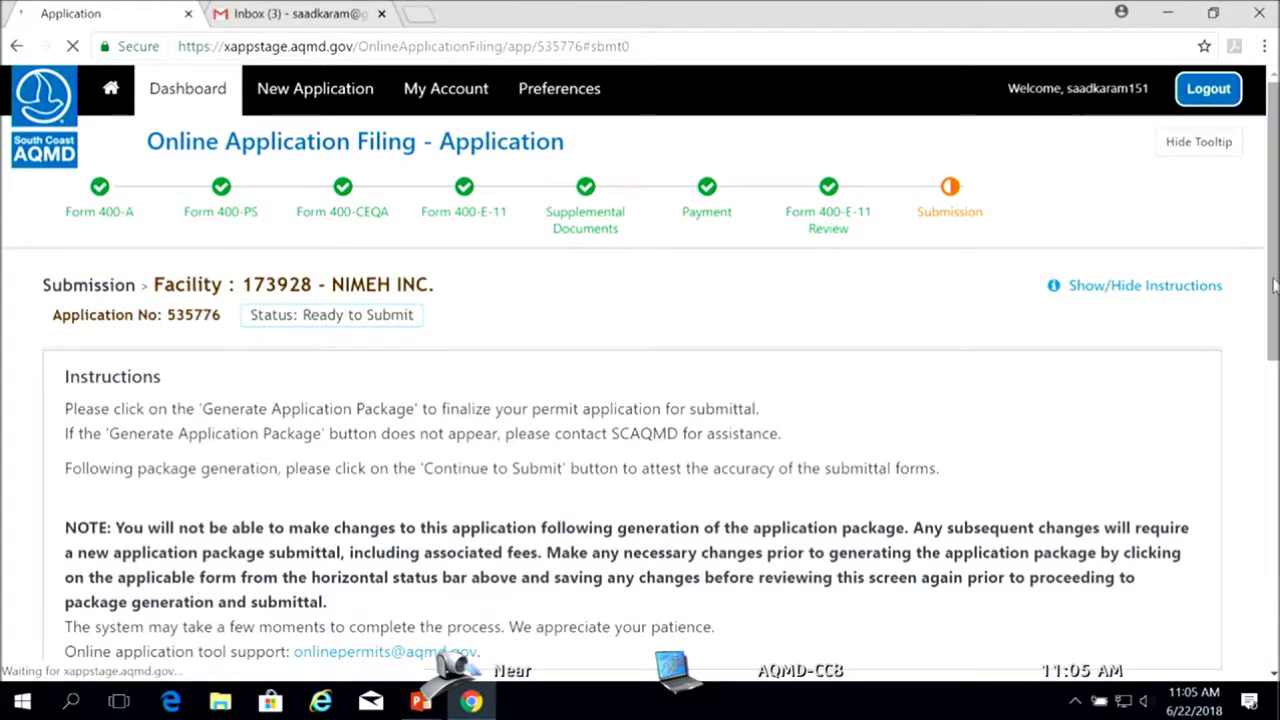
{"action": "scroll", "coordinate": [1260, 416], "scroll_direction": "down", "scroll_amount": 3}
{"action": "scroll", "coordinate": [1258, 400], "scroll_direction": "up", "scroll_amount": 1}
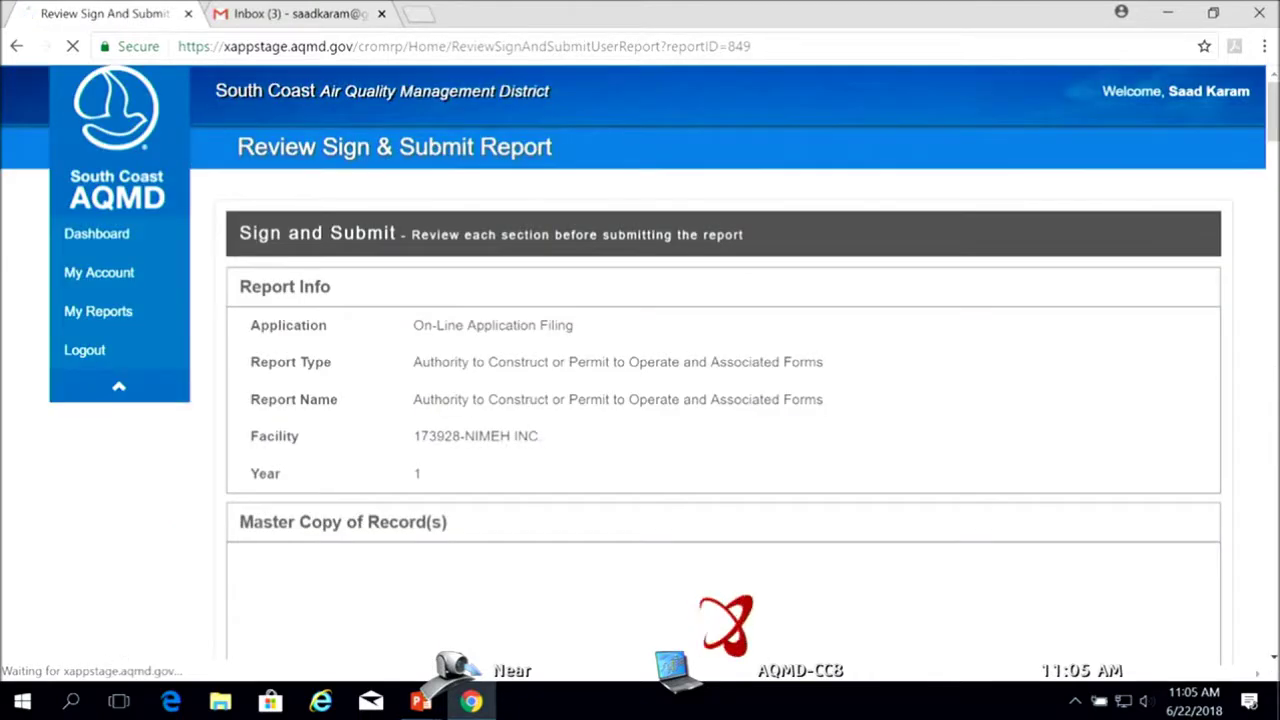
Read through Form 400-A and switch on its 'I agree that I have read the document' toggle
{"action": "left_click_drag", "start_coordinate": [1274, 115], "coordinate": [1276, 148]}
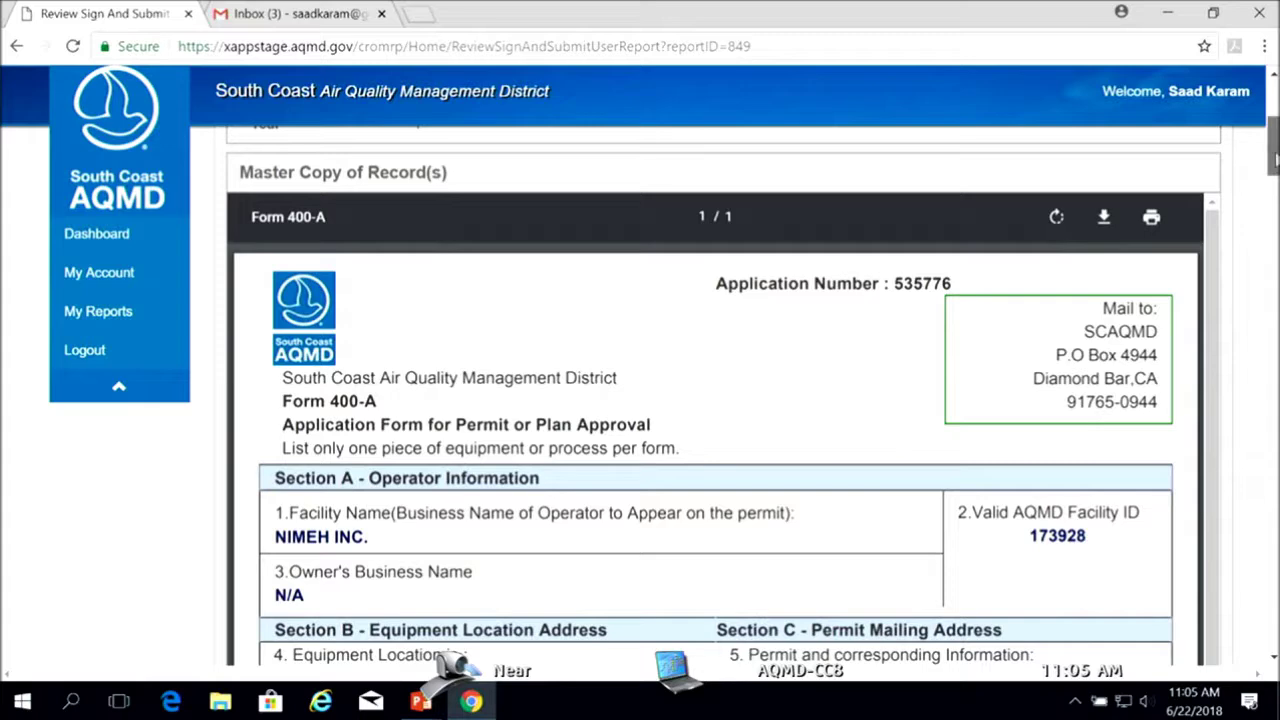
{"action": "scroll", "coordinate": [715, 400], "scroll_direction": "down", "scroll_amount": 2}
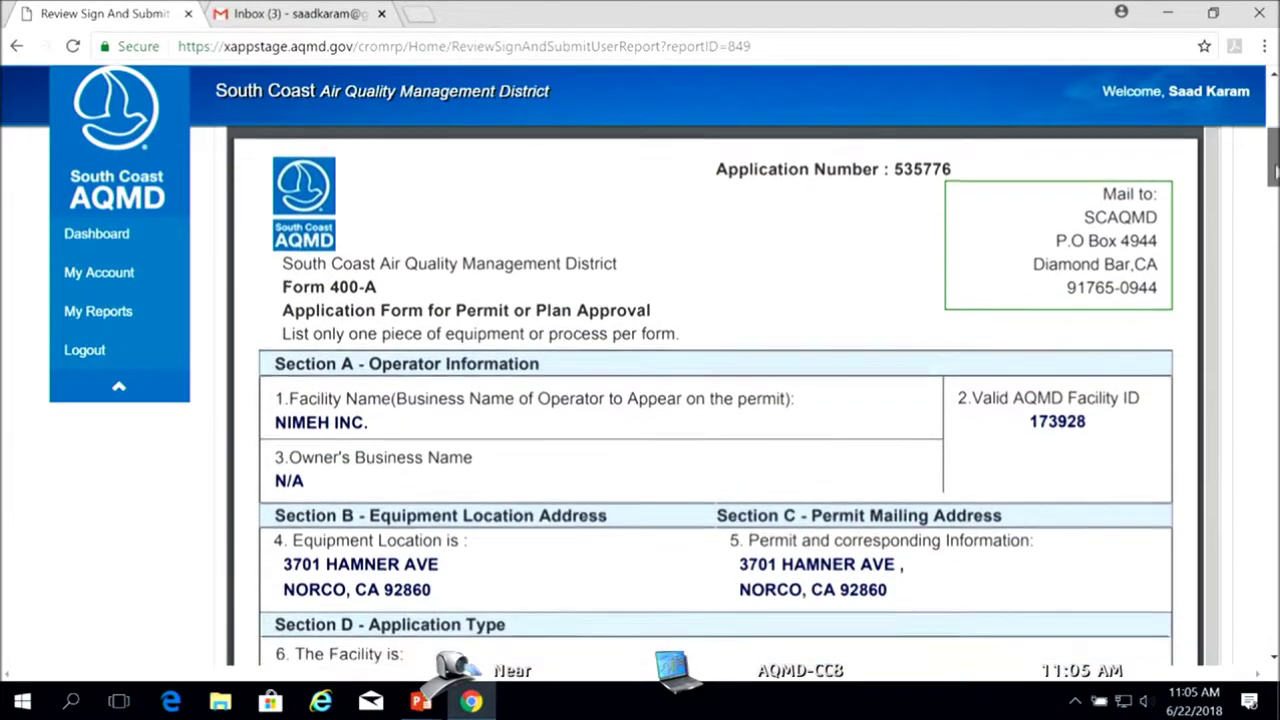
{"action": "scroll", "coordinate": [1240, 228], "scroll_direction": "down", "scroll_amount": 1}
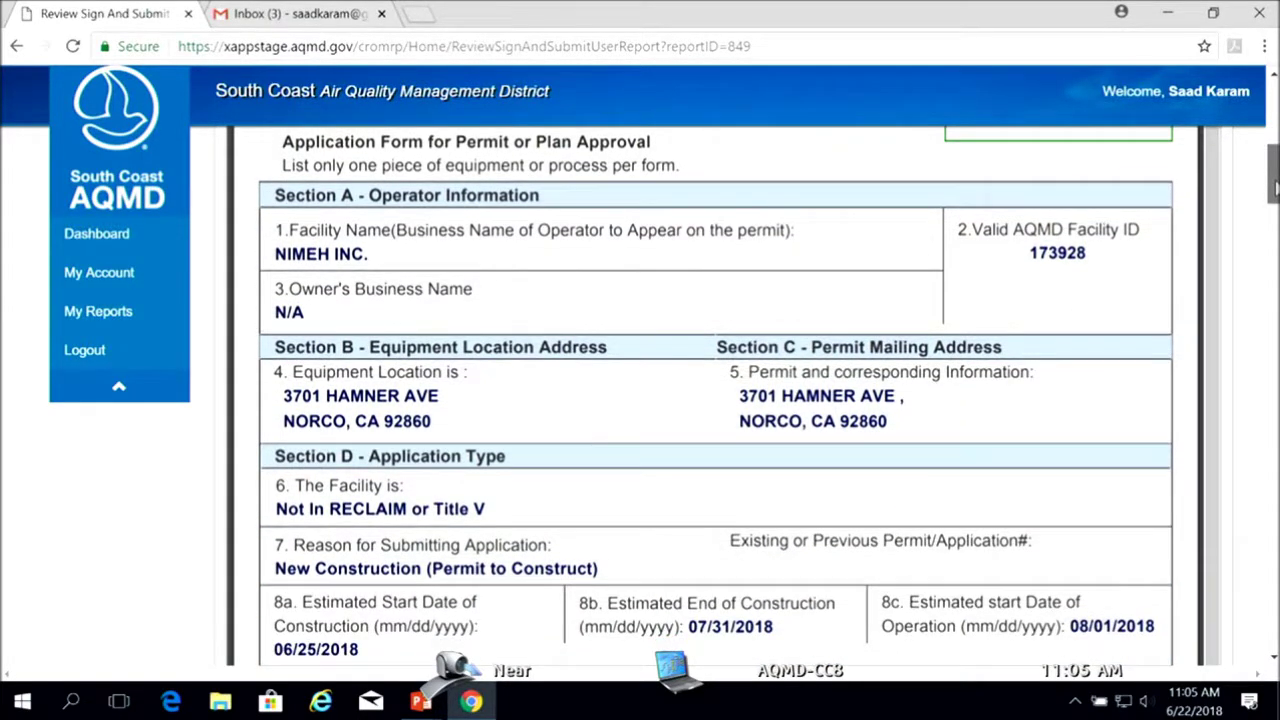
{"action": "scroll", "coordinate": [1100, 368], "scroll_direction": "down", "scroll_amount": 2}
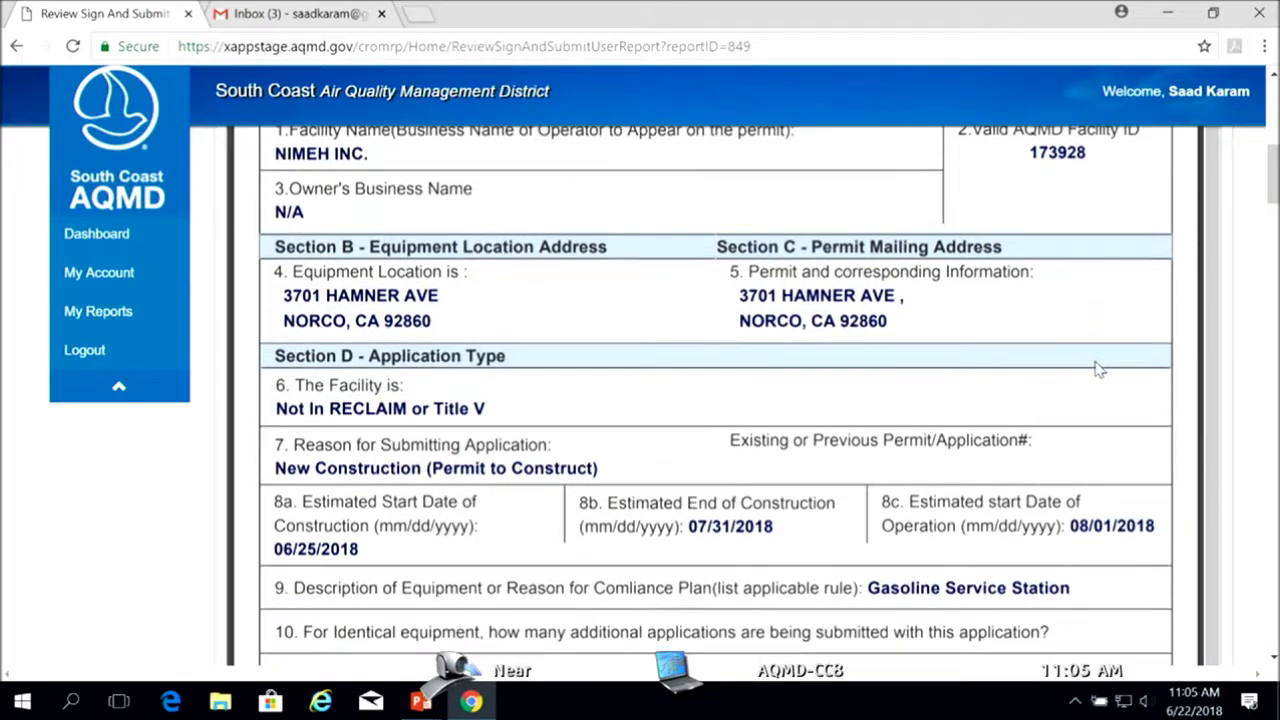
{"action": "scroll", "coordinate": [1118, 364], "scroll_direction": "down", "scroll_amount": 1}
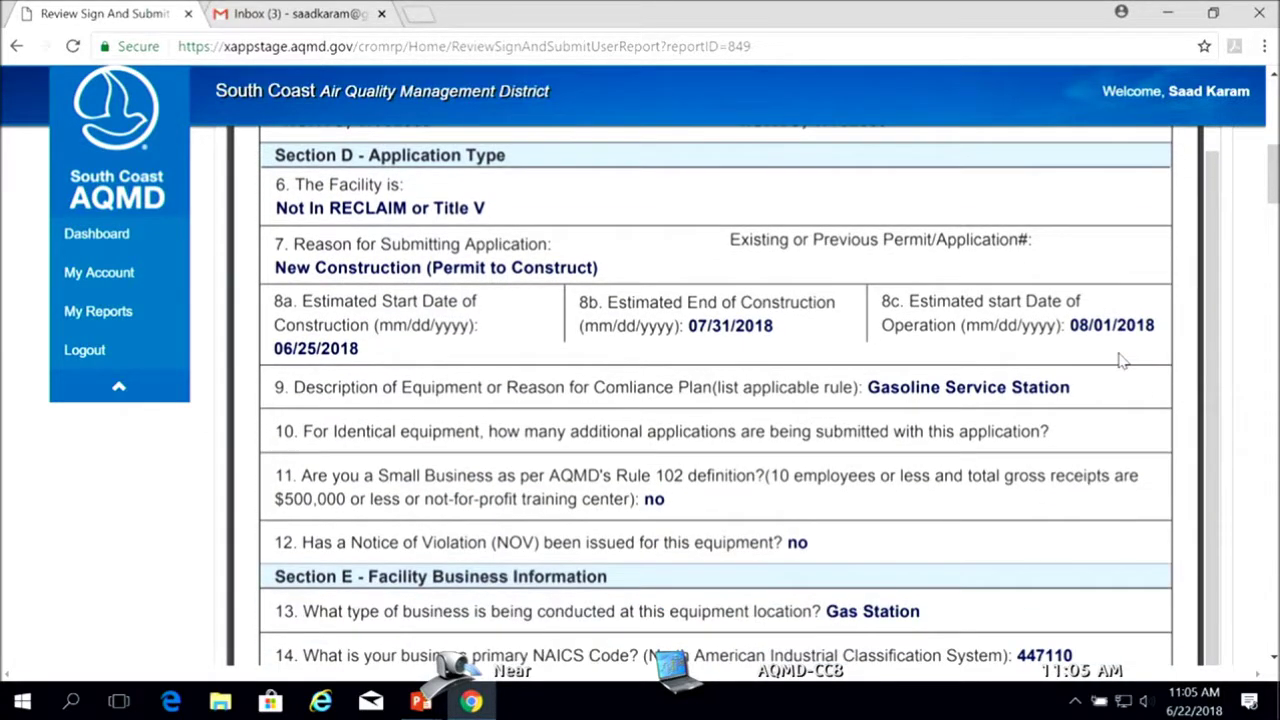
{"action": "scroll", "coordinate": [1120, 362], "scroll_direction": "down", "scroll_amount": 1}
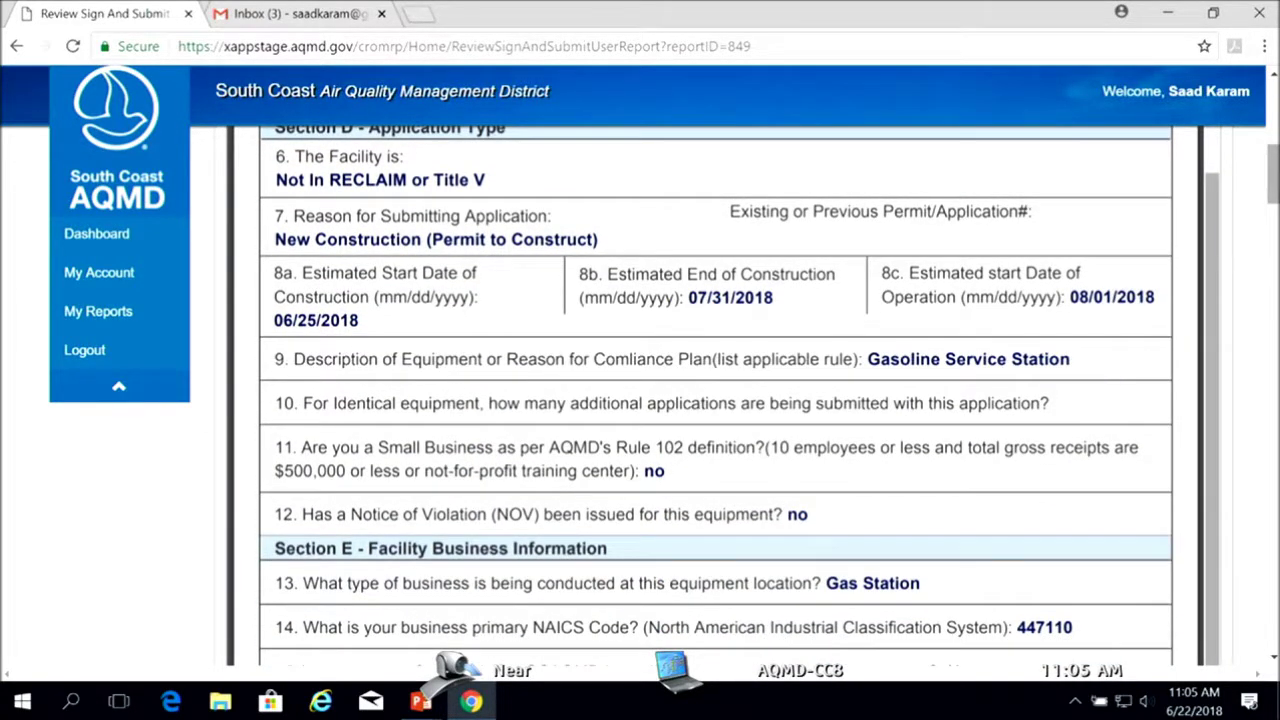
{"action": "scroll", "coordinate": [540, 598], "scroll_direction": "down", "scroll_amount": 5}
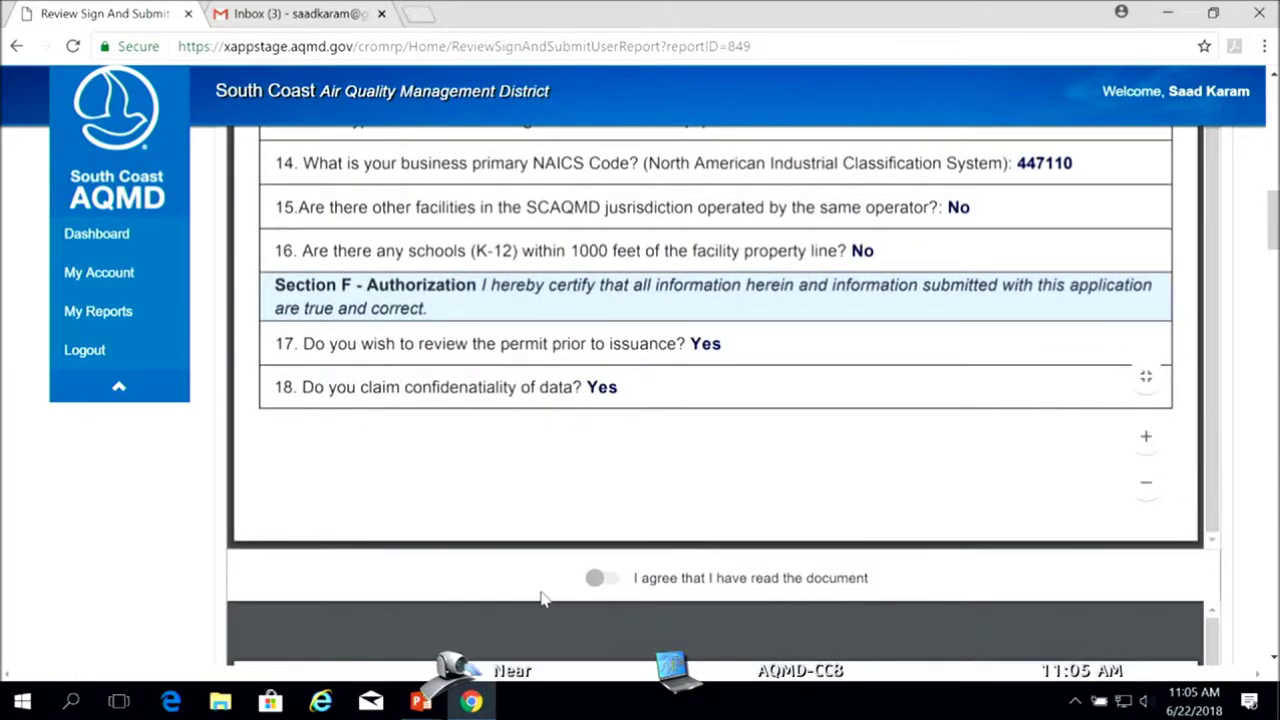
{"action": "left_click", "coordinate": [614, 585]}
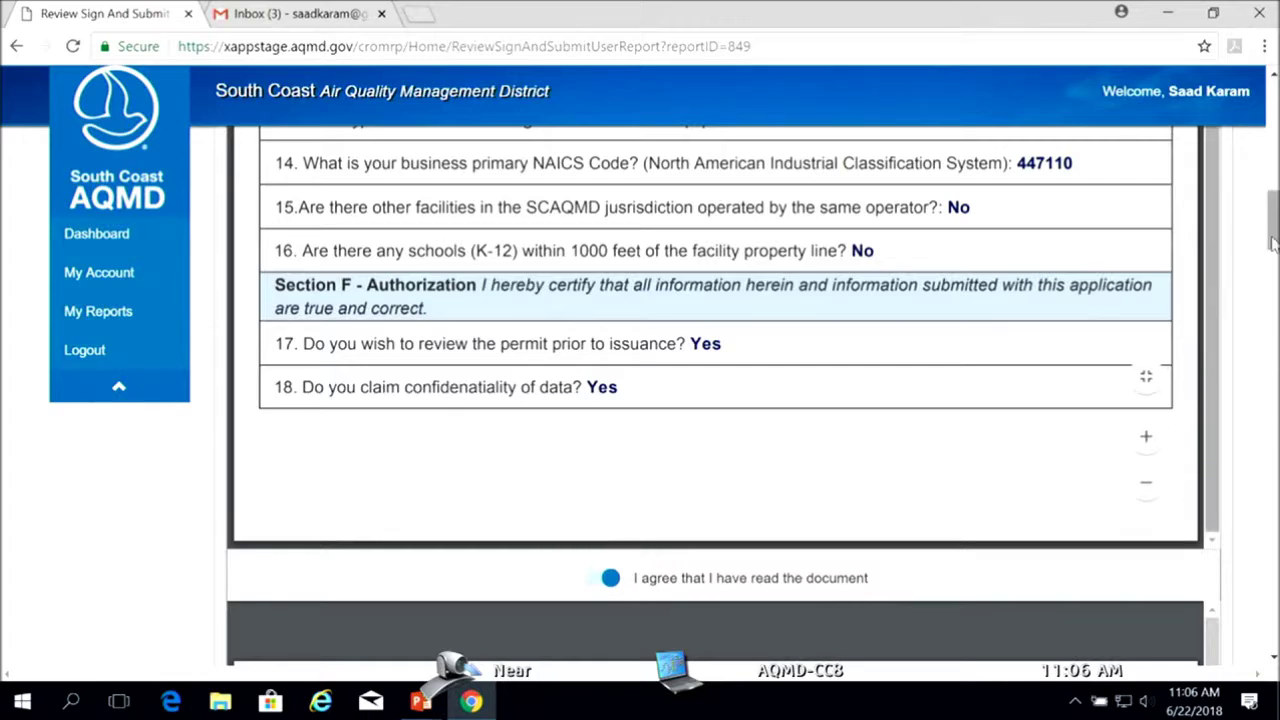
Read through Form 400-PS and switch on its 'I agree that I have read the document' toggle
{"action": "left_click_drag", "start_coordinate": [1273, 243], "coordinate": [1273, 341]}
{"action": "scroll", "coordinate": [1043, 478], "scroll_direction": "down", "scroll_amount": 3}
{"action": "scroll", "coordinate": [1043, 478], "scroll_direction": "down", "scroll_amount": 1}
{"action": "left_click_drag", "start_coordinate": [1273, 298], "coordinate": [1272, 365]}
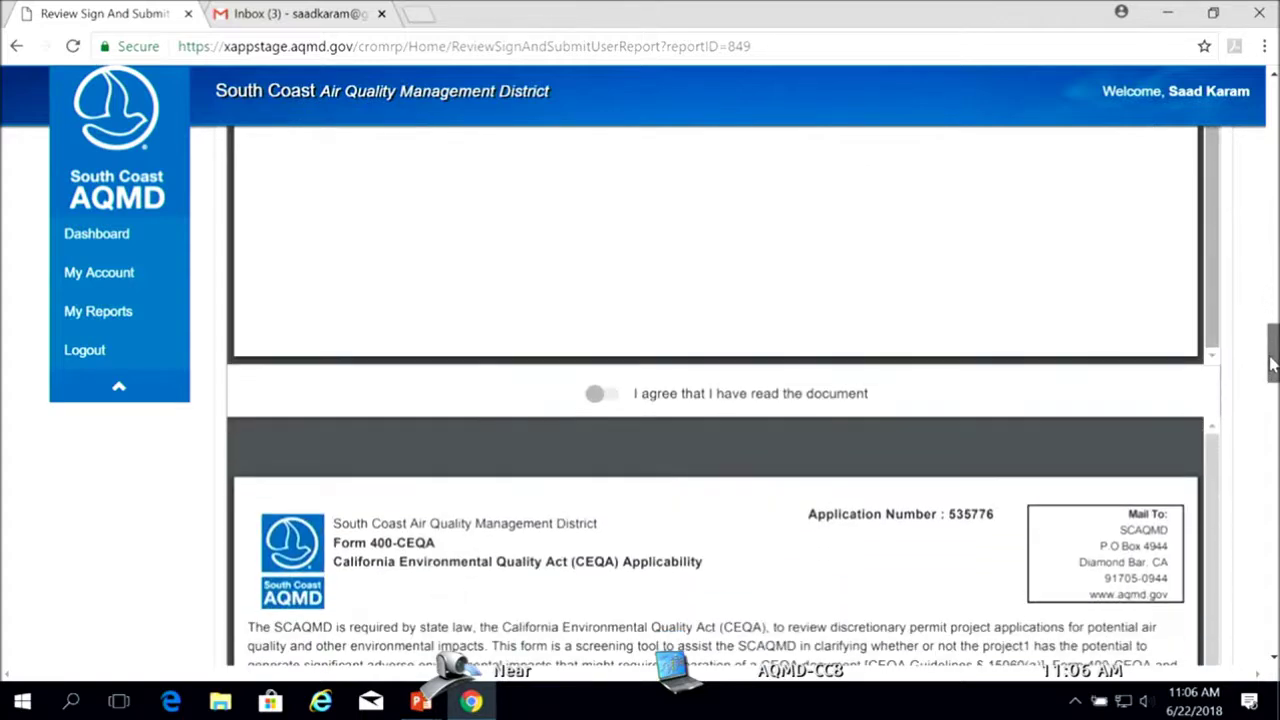
{"action": "left_click", "coordinate": [607, 395]}
Read through Form 400-CEQA and switch on its 'I agree that I have read the document' toggle
{"action": "left_click_drag", "start_coordinate": [1273, 355], "coordinate": [1274, 454]}
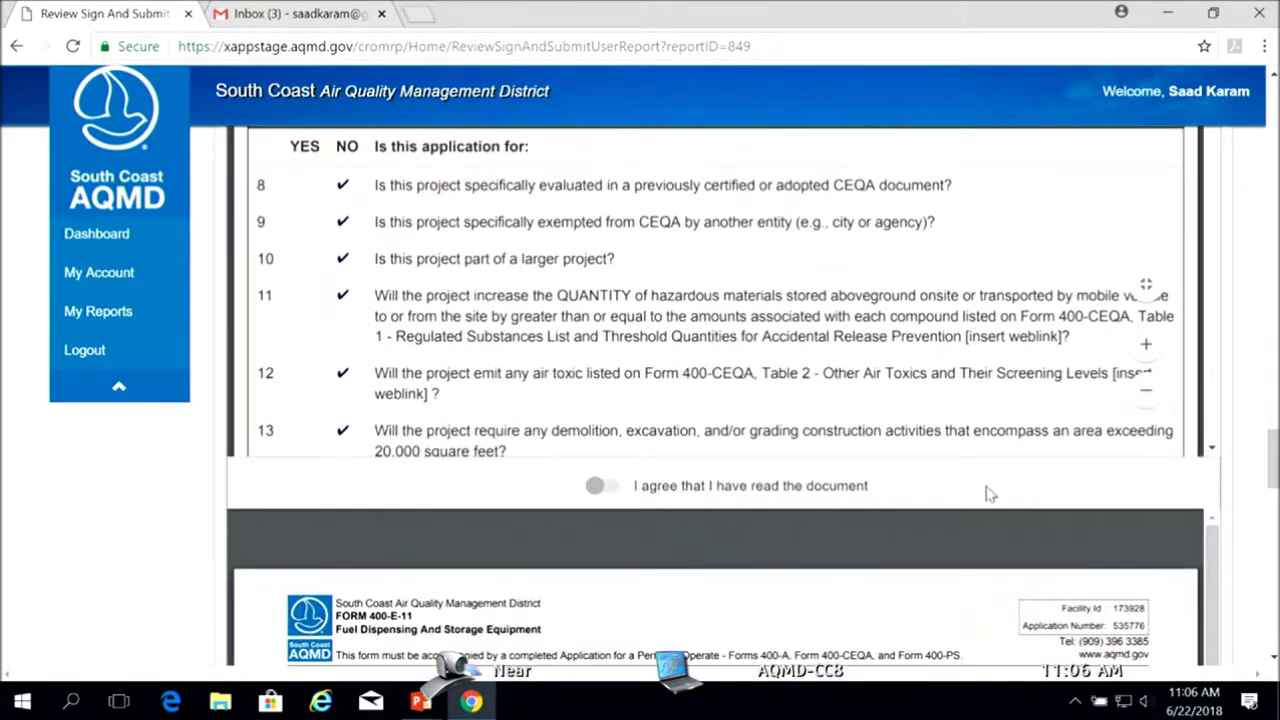
{"action": "scroll", "coordinate": [679, 353], "scroll_direction": "down", "scroll_amount": 2}
{"action": "scroll", "coordinate": [690, 350], "scroll_direction": "down", "scroll_amount": 10}
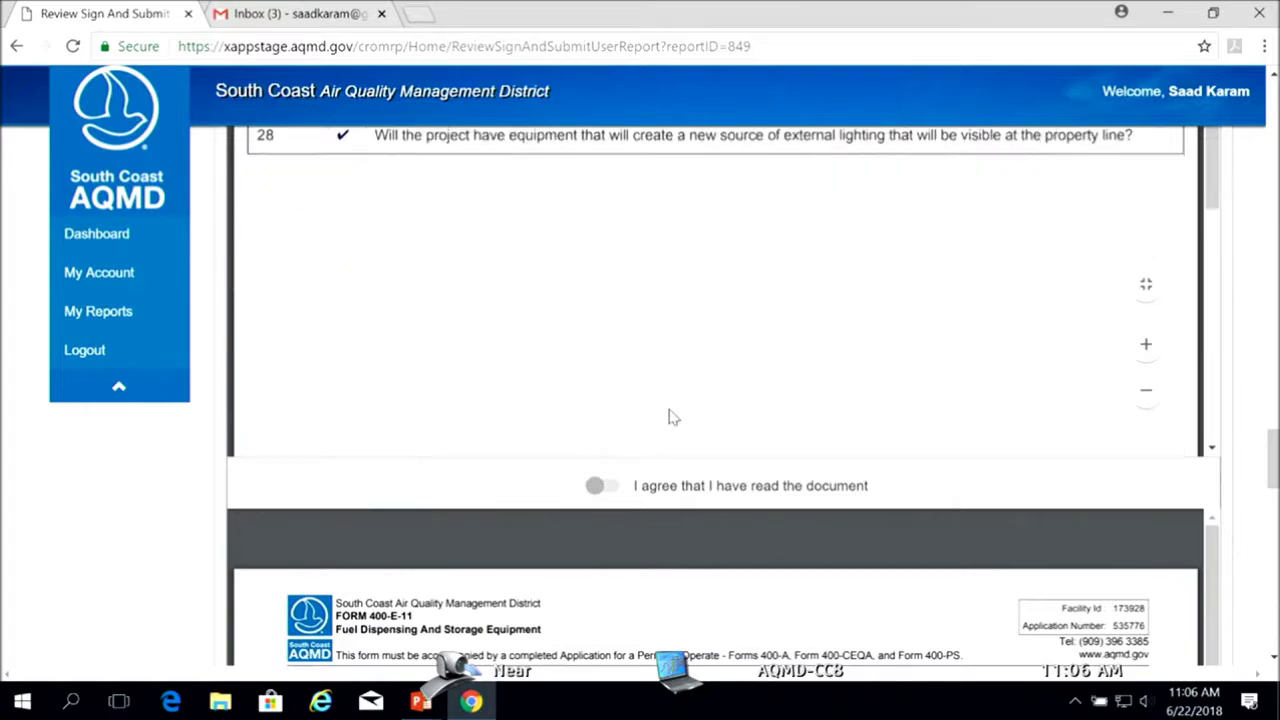
{"action": "left_click", "coordinate": [612, 489]}
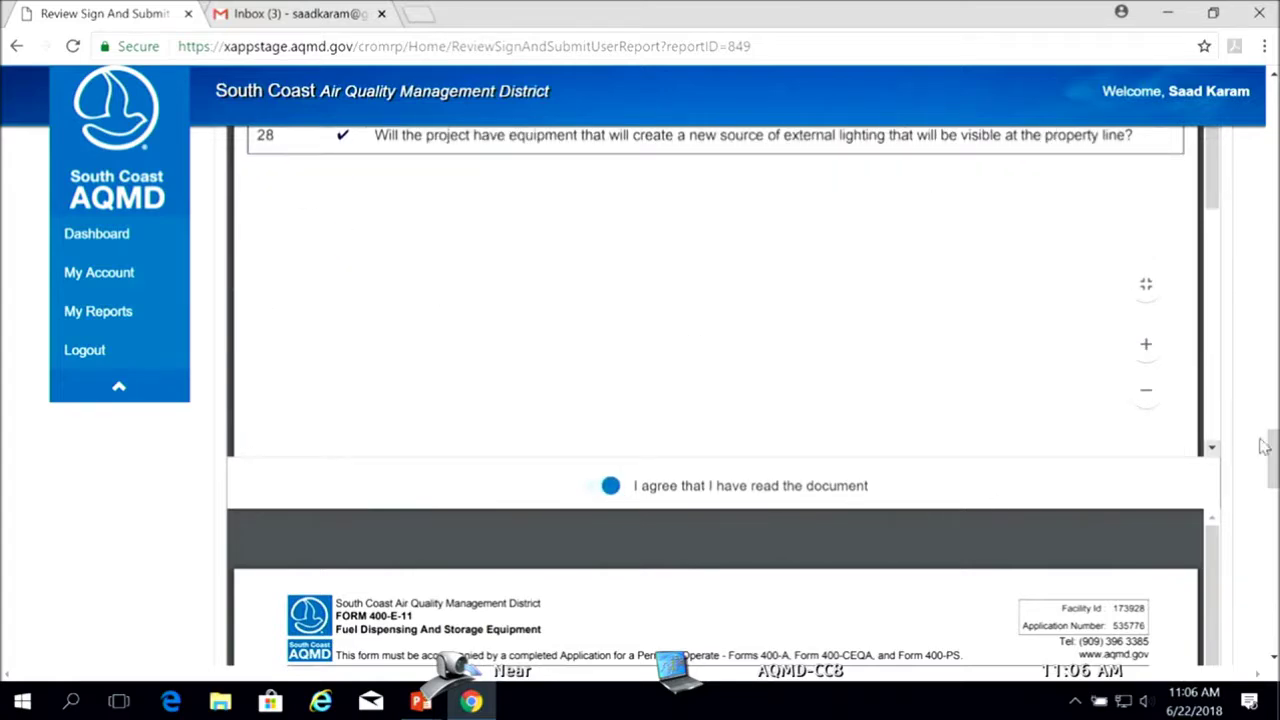
Read Form 400-E-11 for the three 12000-gallon gasoline tanks and acknowledge it as read
{"action": "left_click_drag", "start_coordinate": [1274, 452], "coordinate": [1274, 497]}
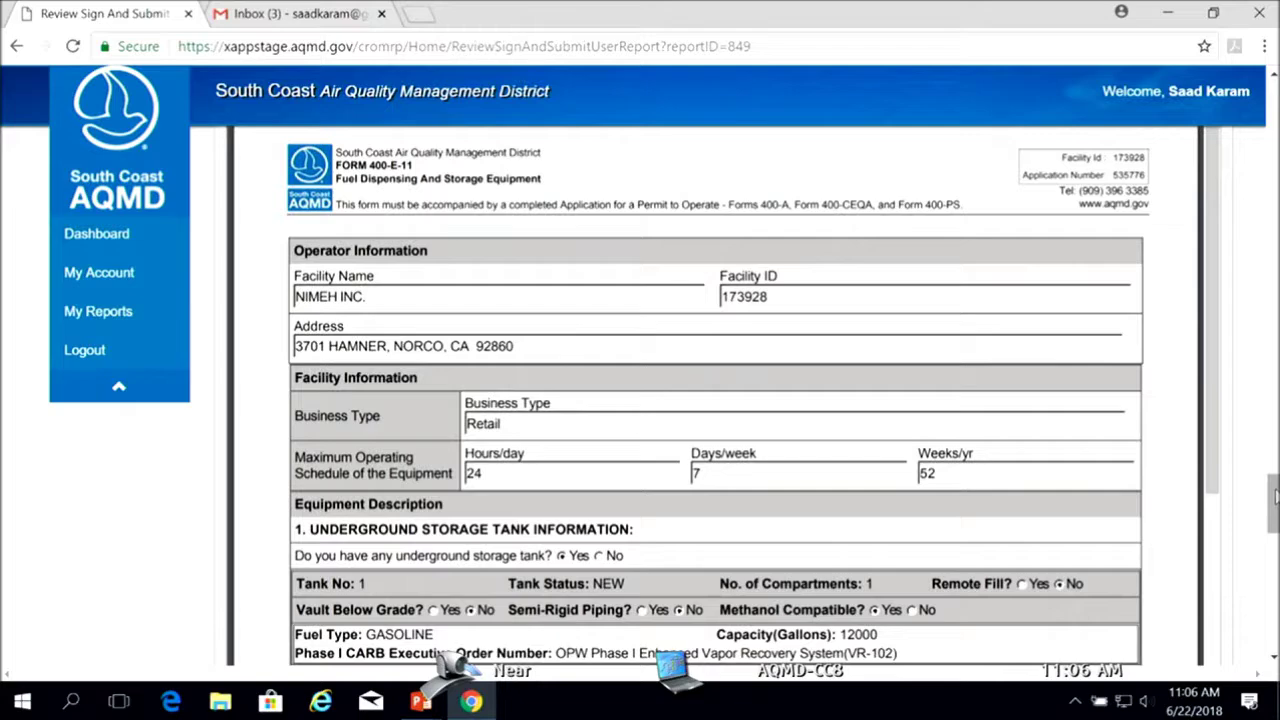
{"action": "left_click_drag", "start_coordinate": [1270, 492], "coordinate": [1272, 566]}
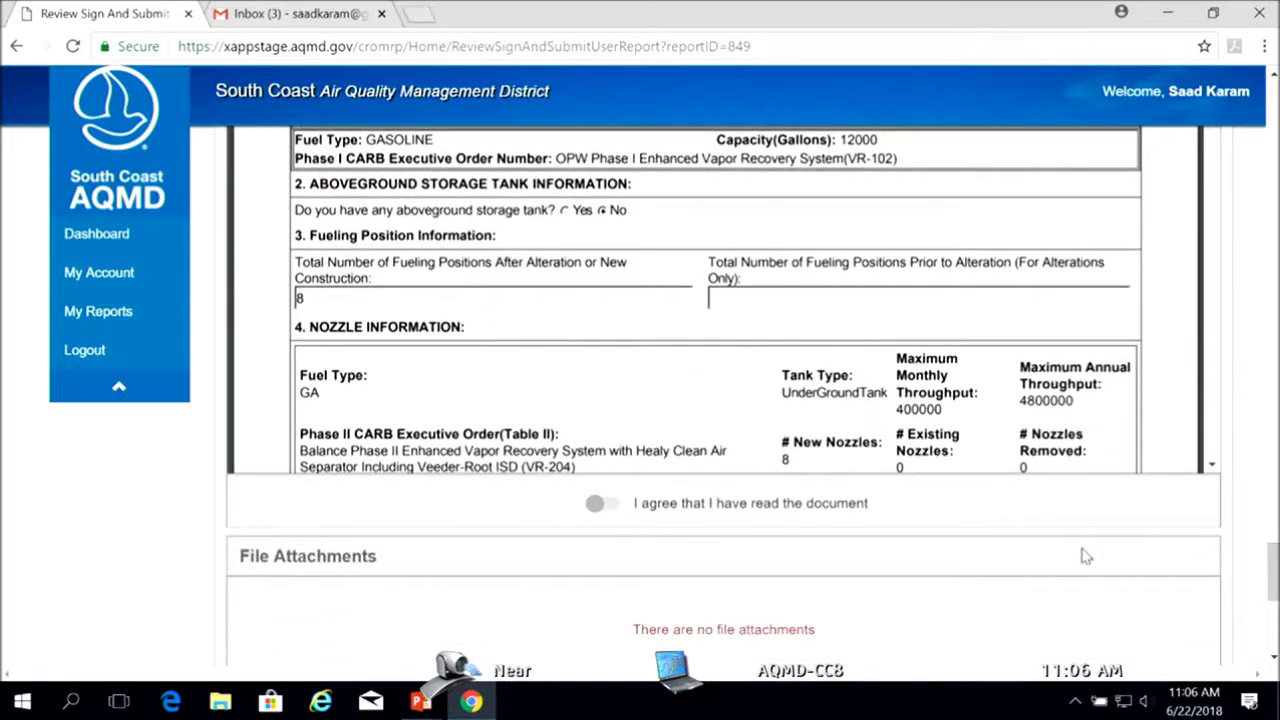
{"action": "left_click", "coordinate": [610, 506]}
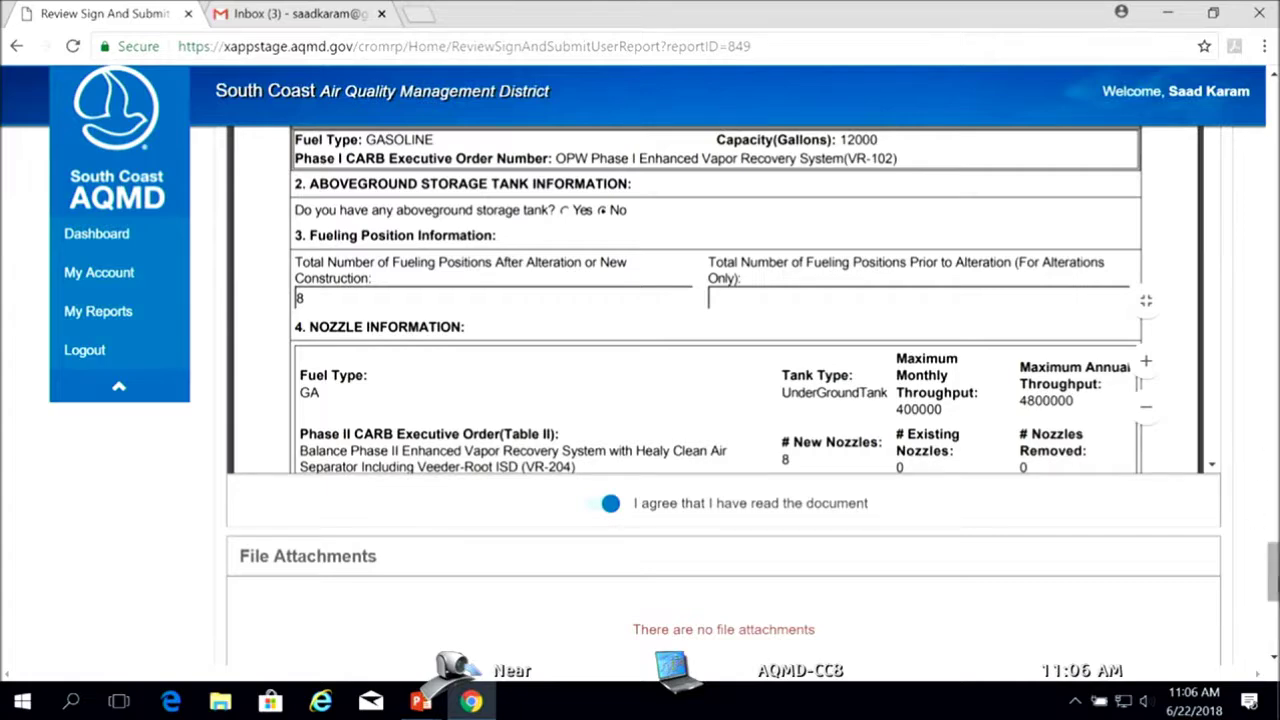
{"action": "left_click_drag", "start_coordinate": [1273, 585], "coordinate": [1273, 543]}
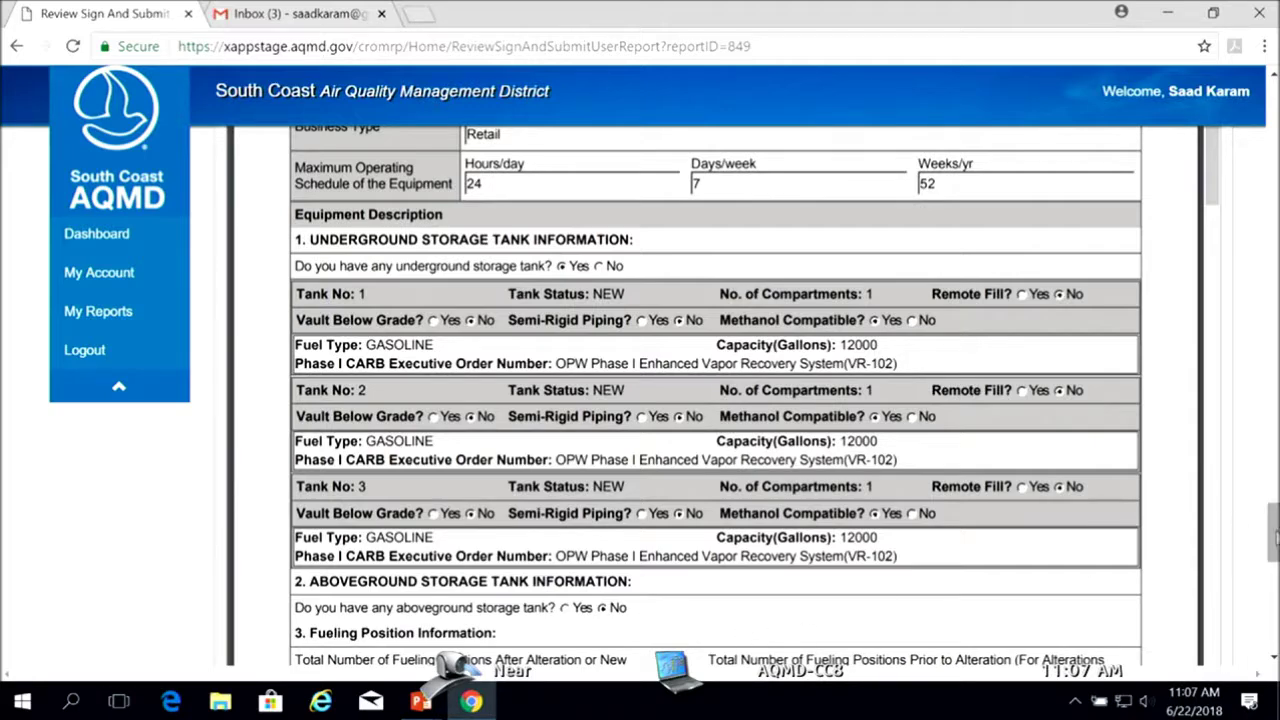
{"action": "left_click_drag", "start_coordinate": [1275, 538], "coordinate": [1272, 610]}
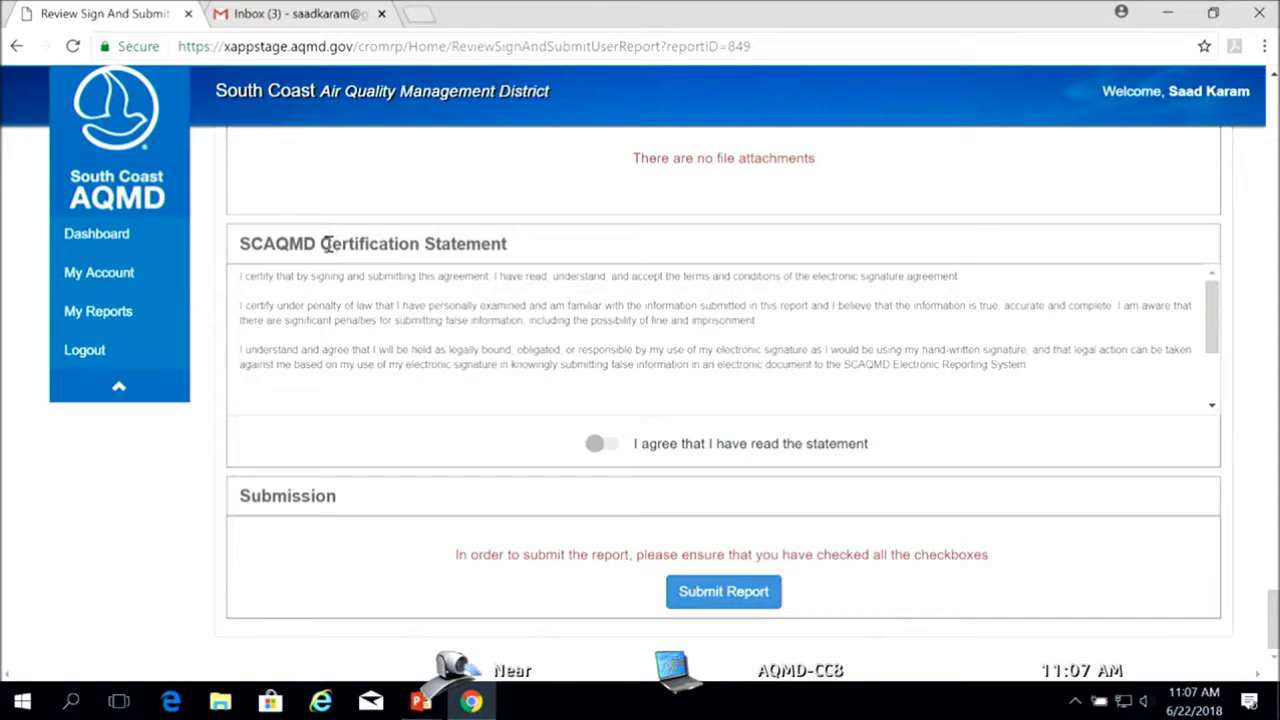
{"action": "left_click_drag", "start_coordinate": [329, 244], "coordinate": [483, 246]}
{"action": "left_click", "coordinate": [521, 251]}
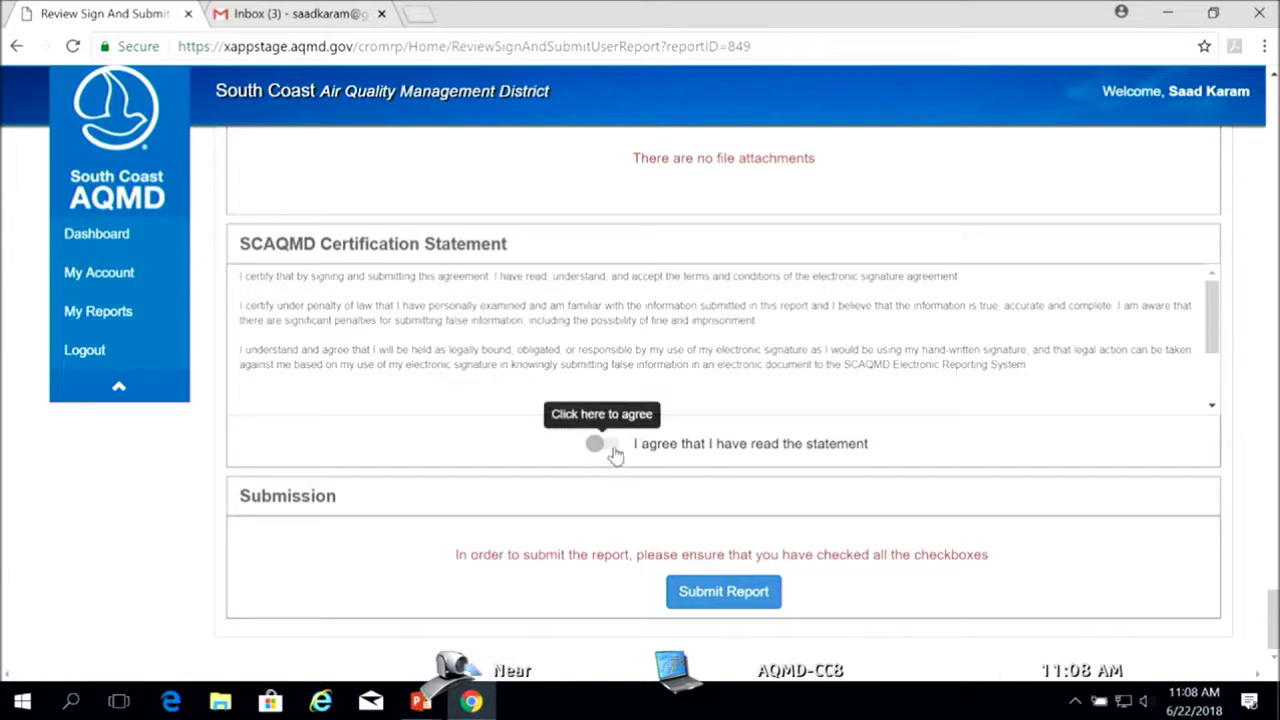
{"action": "left_click", "coordinate": [614, 447]}
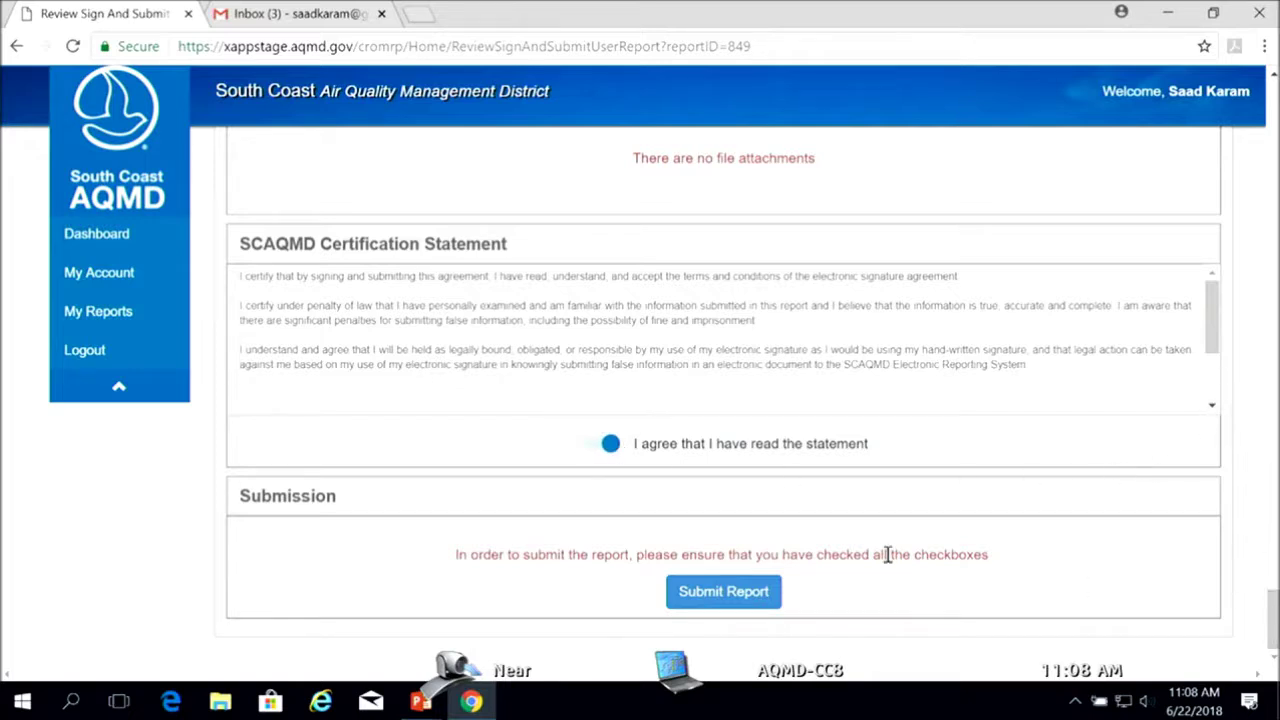
{"action": "left_click", "coordinate": [722, 593]}
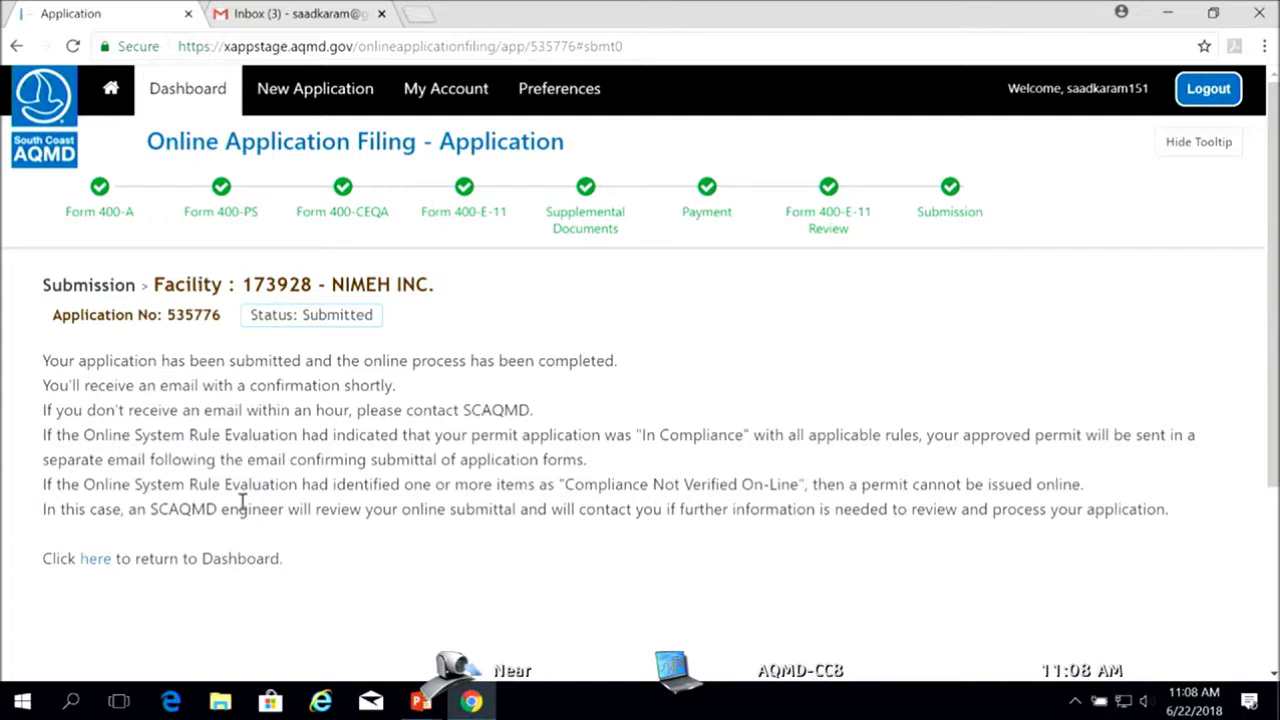
{"action": "left_click_drag", "start_coordinate": [43, 360], "coordinate": [478, 380]}
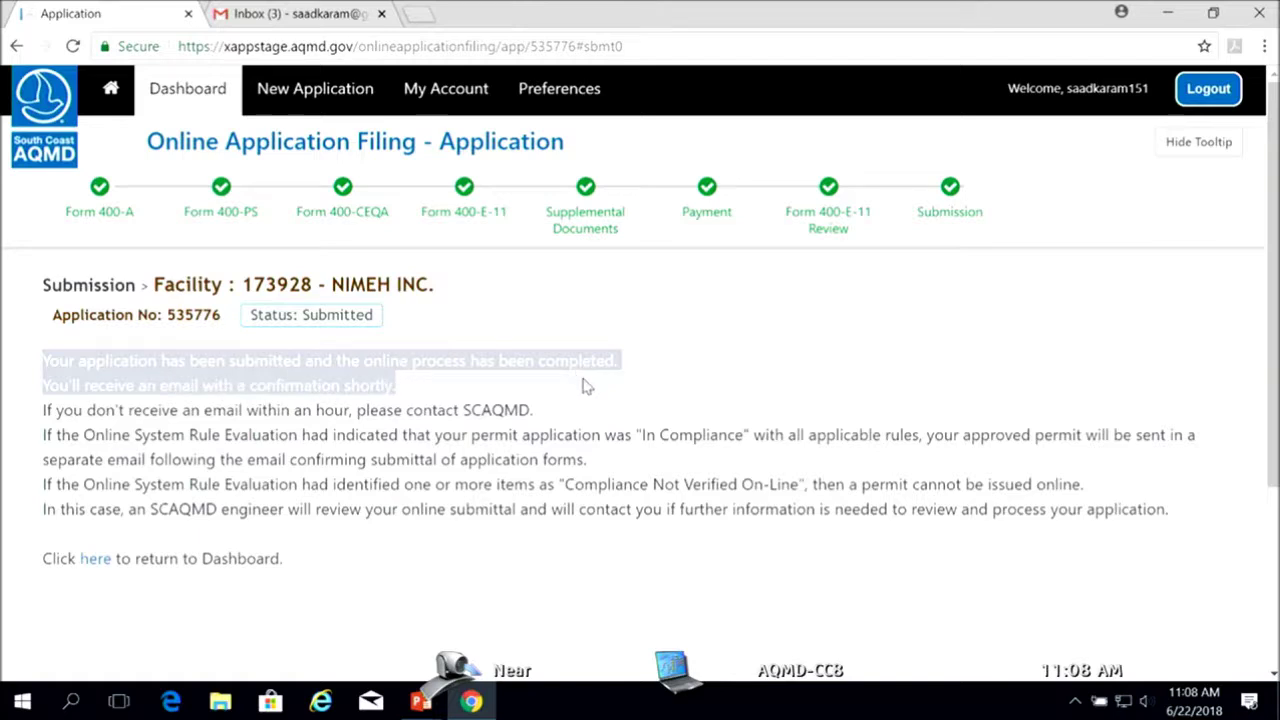
{"action": "left_click", "coordinate": [576, 418]}
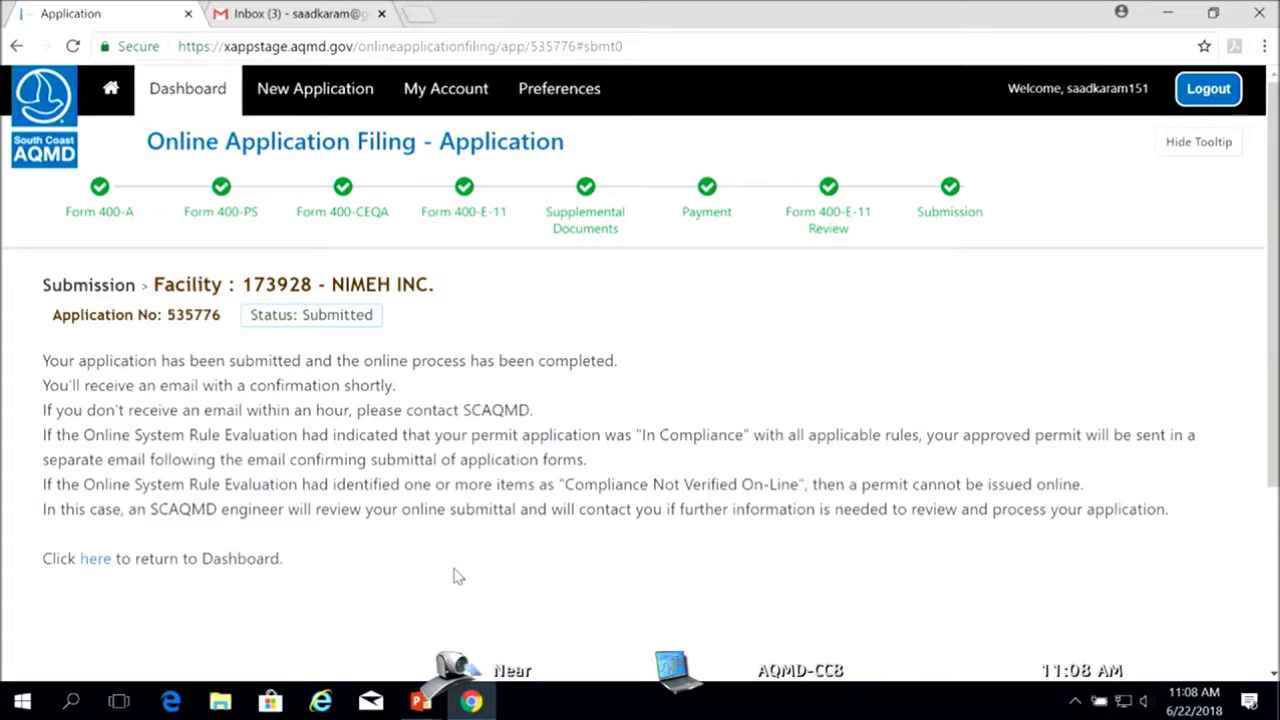
{"action": "left_click", "coordinate": [283, 18]}
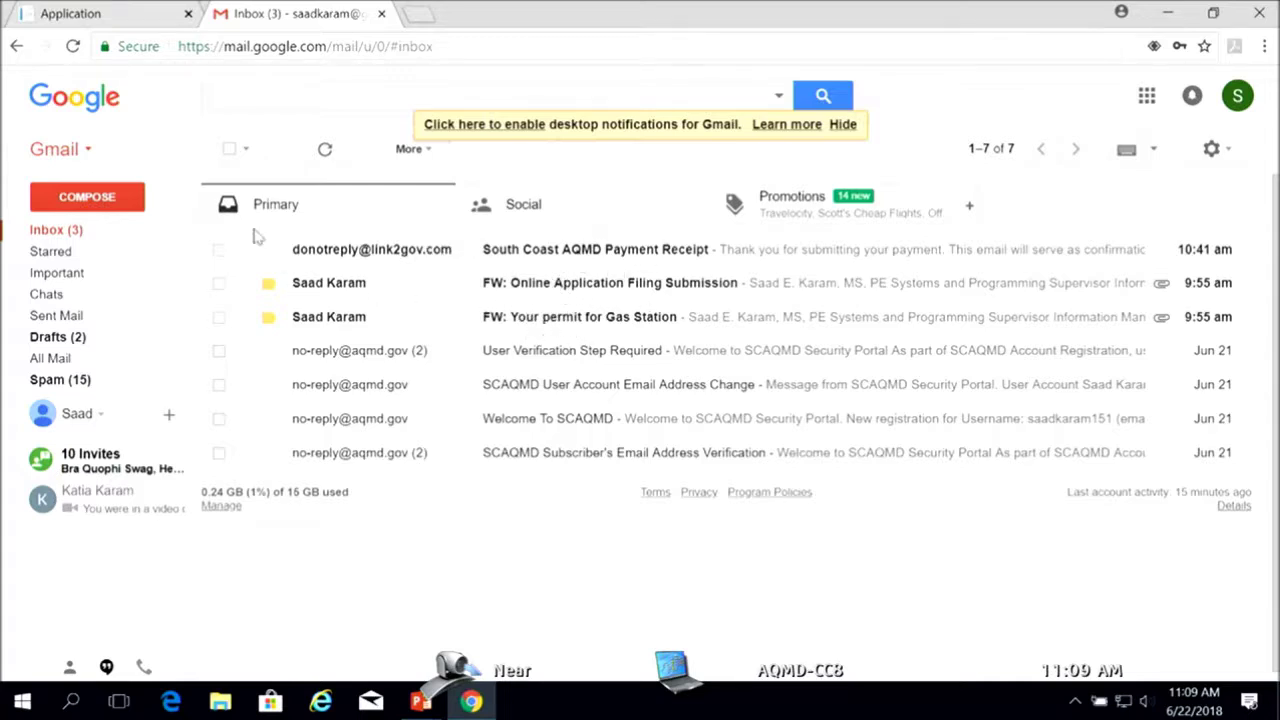
Check the AQMD Payment Receipt, refresh, and read the new Report Ready for Review email for report 849
{"action": "left_click", "coordinate": [497, 251]}
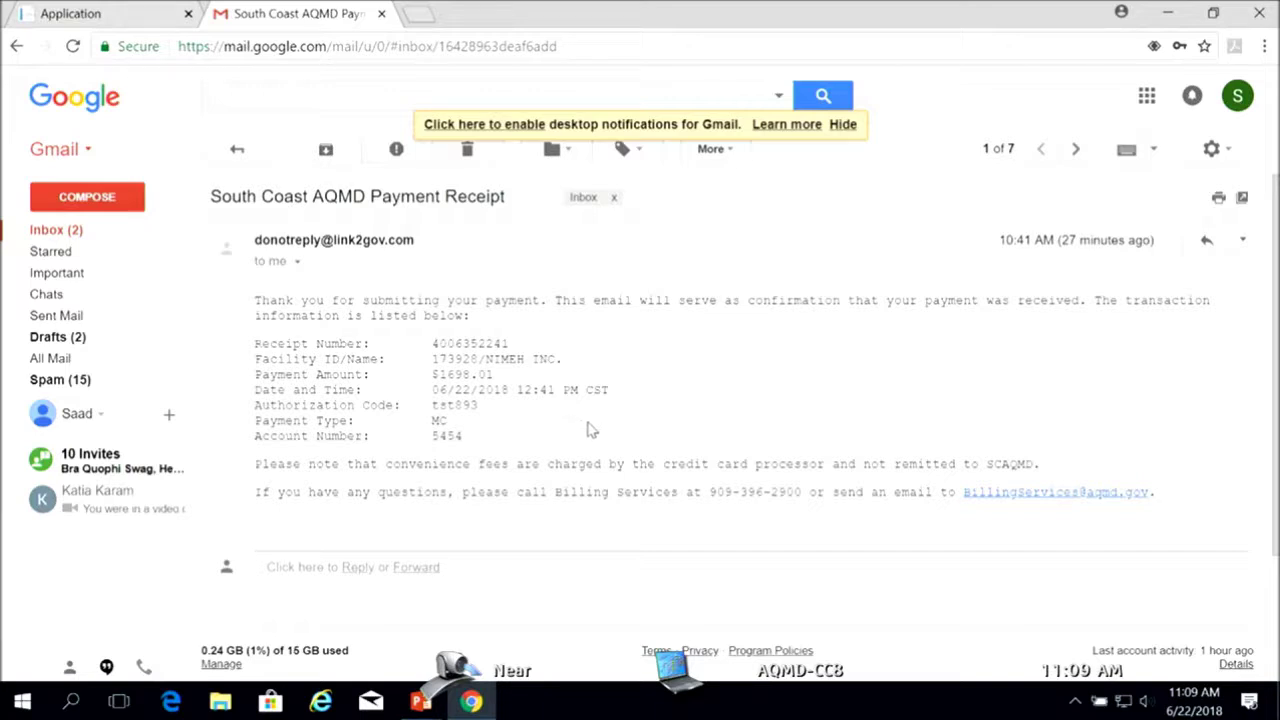
{"action": "left_click", "coordinate": [240, 150]}
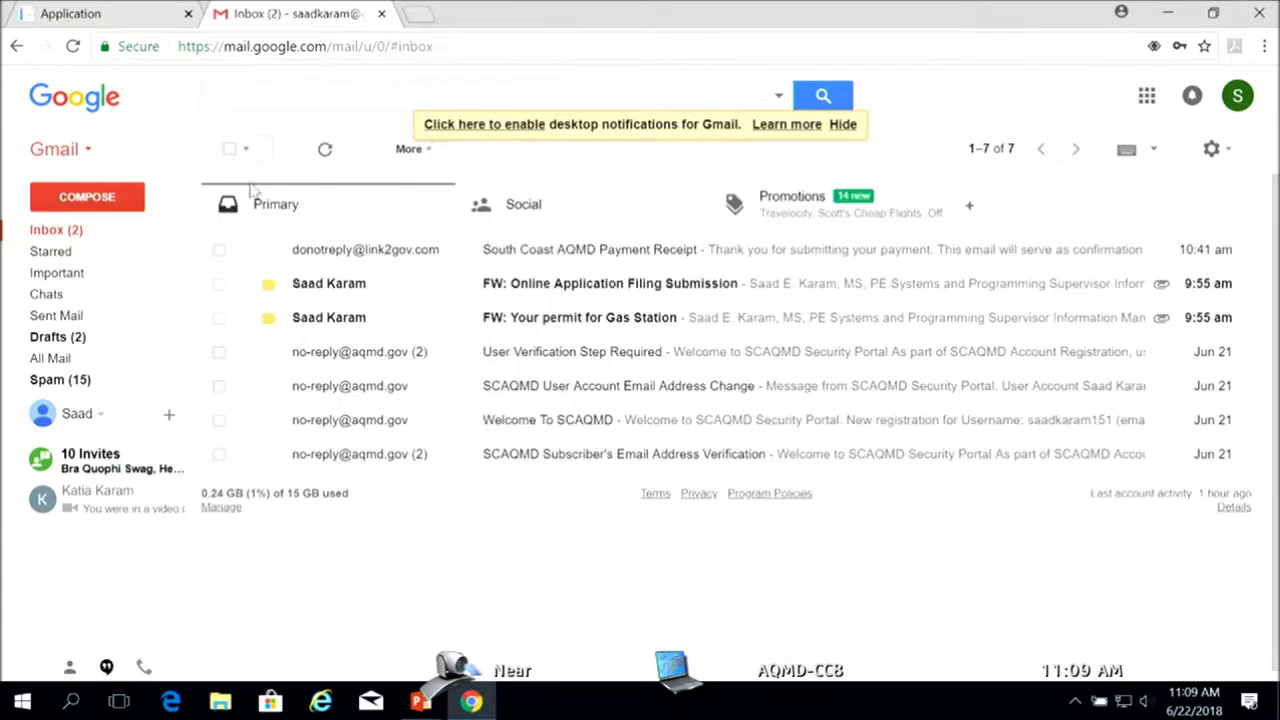
{"action": "left_click", "coordinate": [323, 149]}
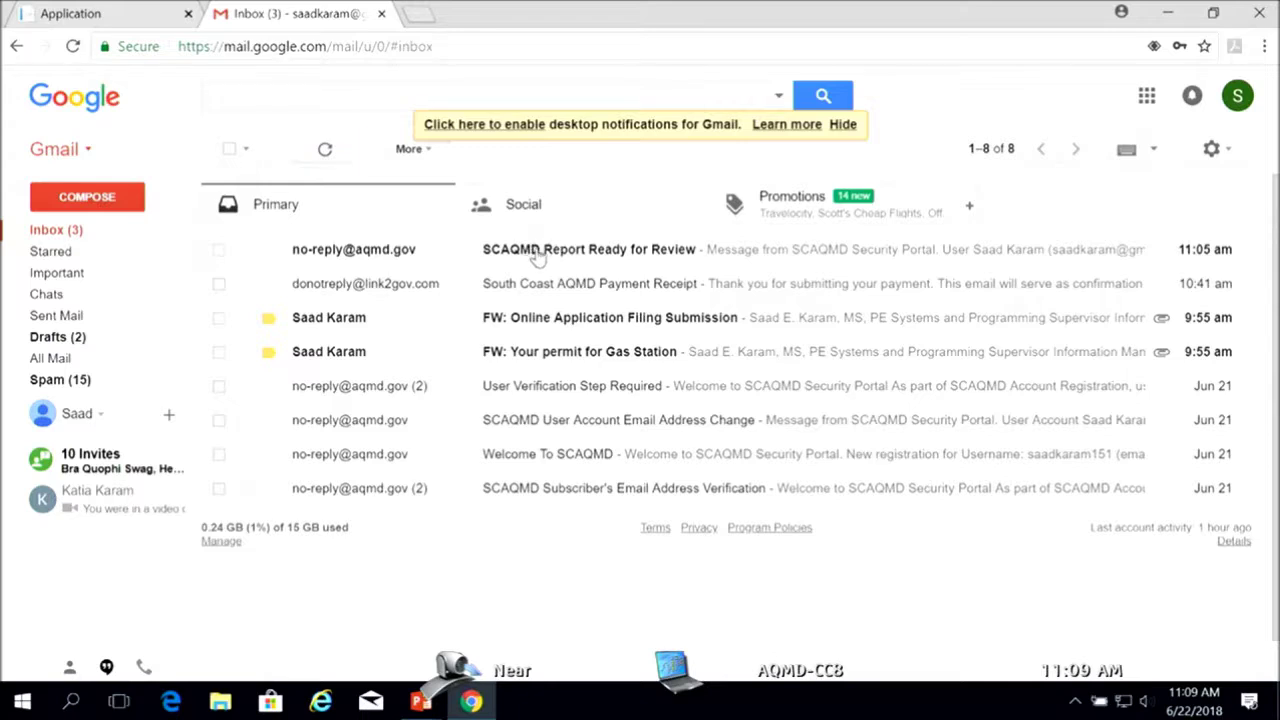
{"action": "left_click", "coordinate": [529, 251]}
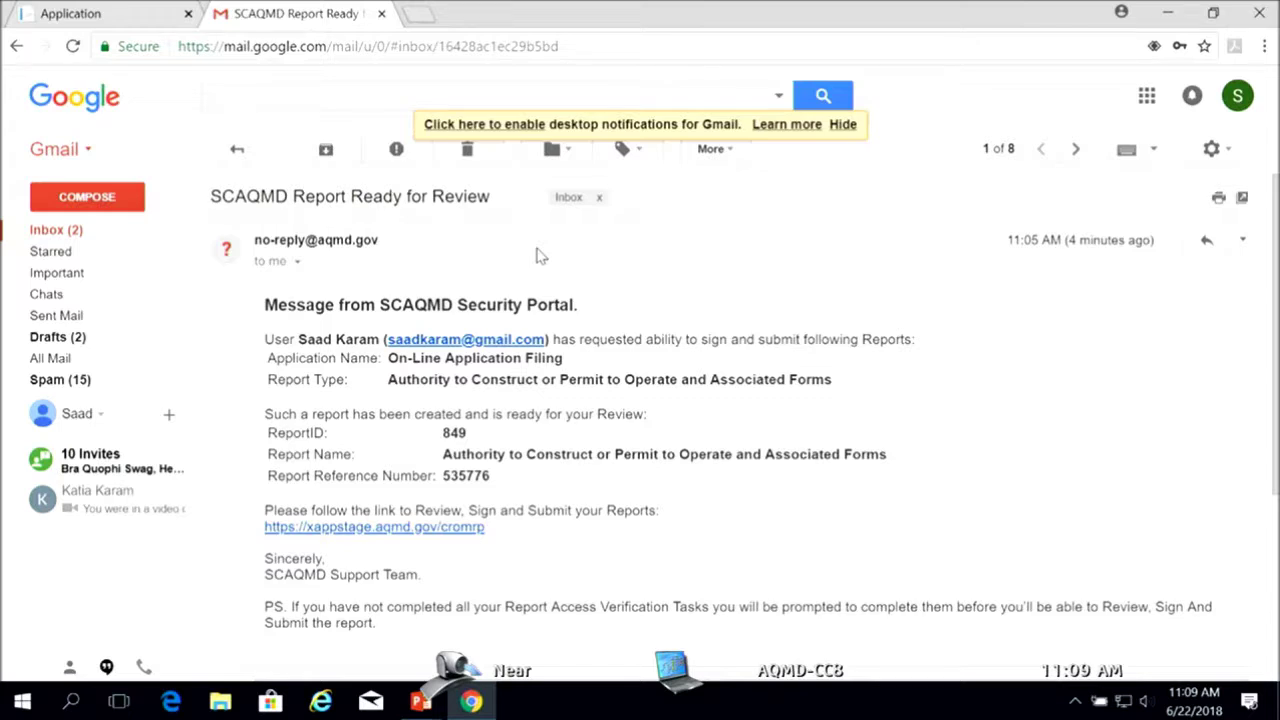
{"action": "left_click", "coordinate": [240, 149]}
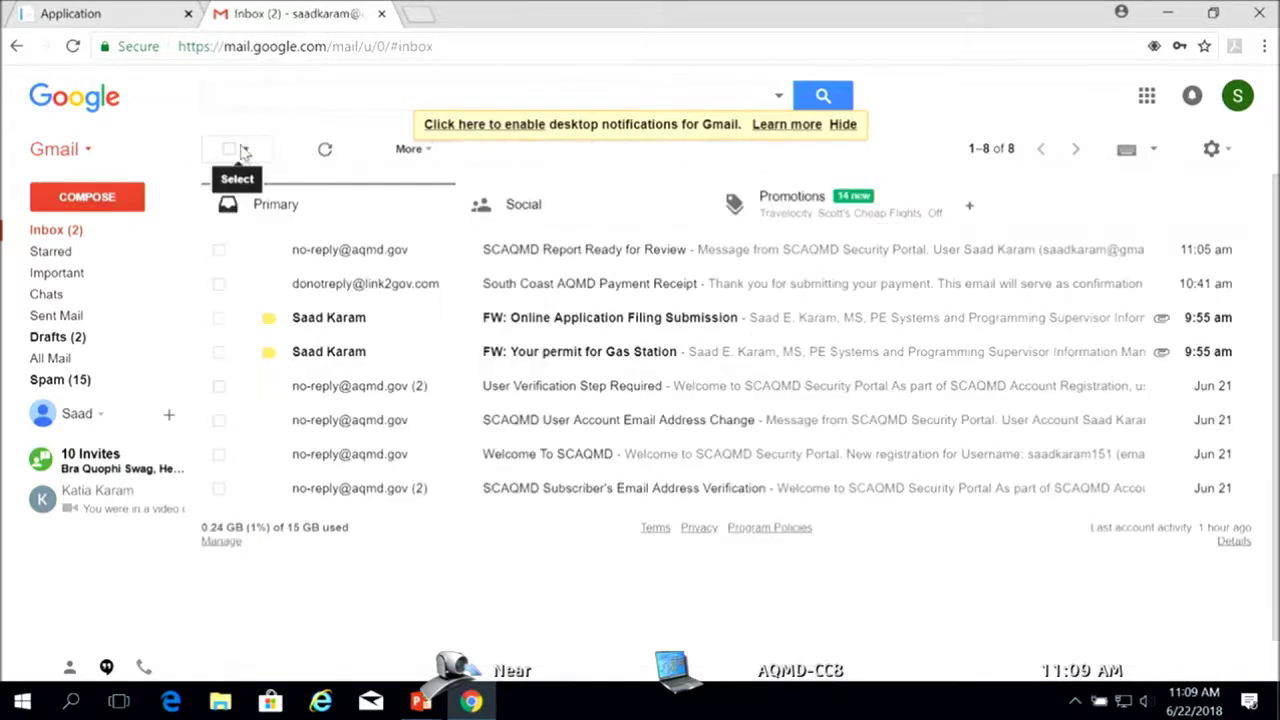
Refresh the Gmail inbox until the 'Your permit for Gas Station' email arrives
{"action": "left_click", "coordinate": [326, 150]}
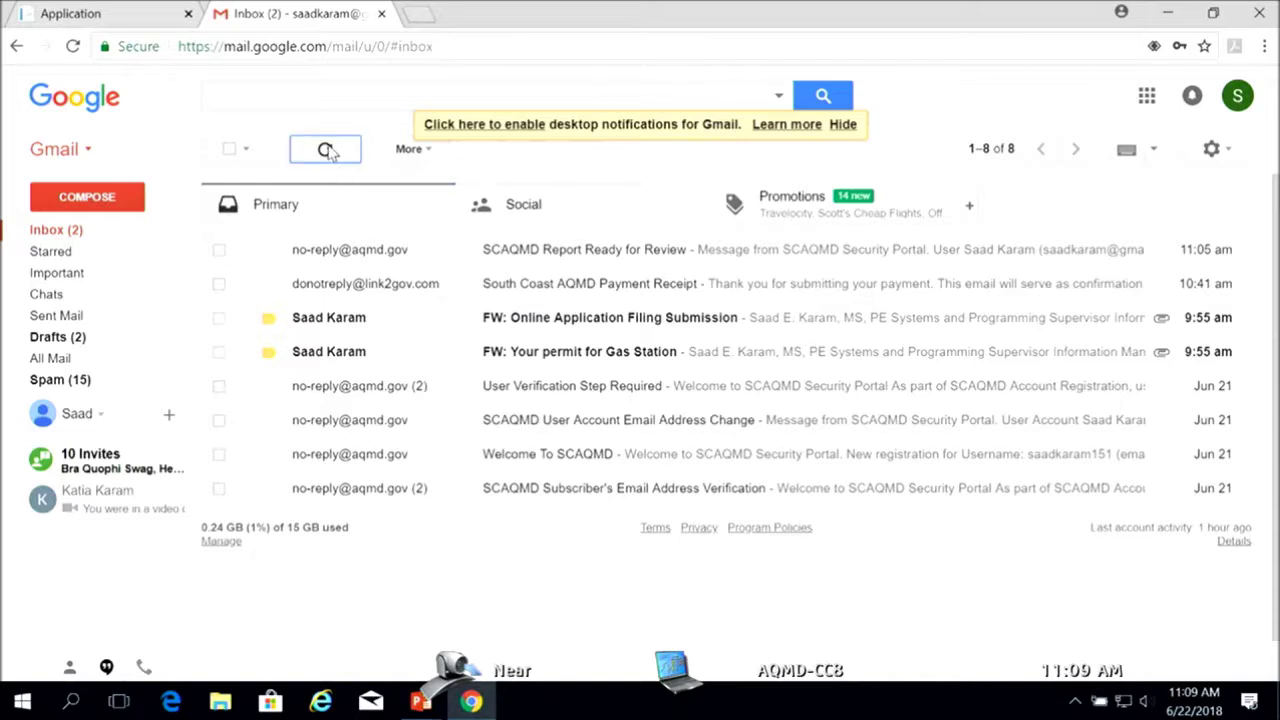
{"action": "left_click", "coordinate": [326, 150]}
{"action": "left_click", "coordinate": [325, 151]}
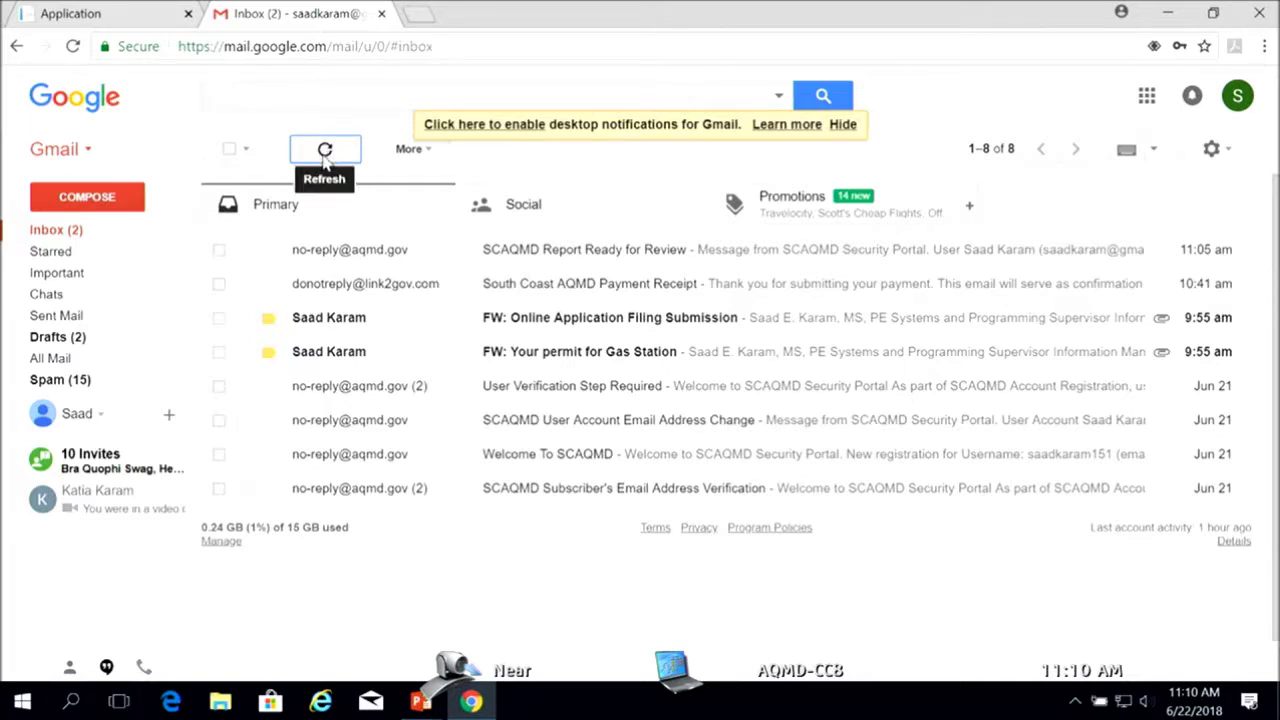
{"action": "left_click", "coordinate": [323, 158]}
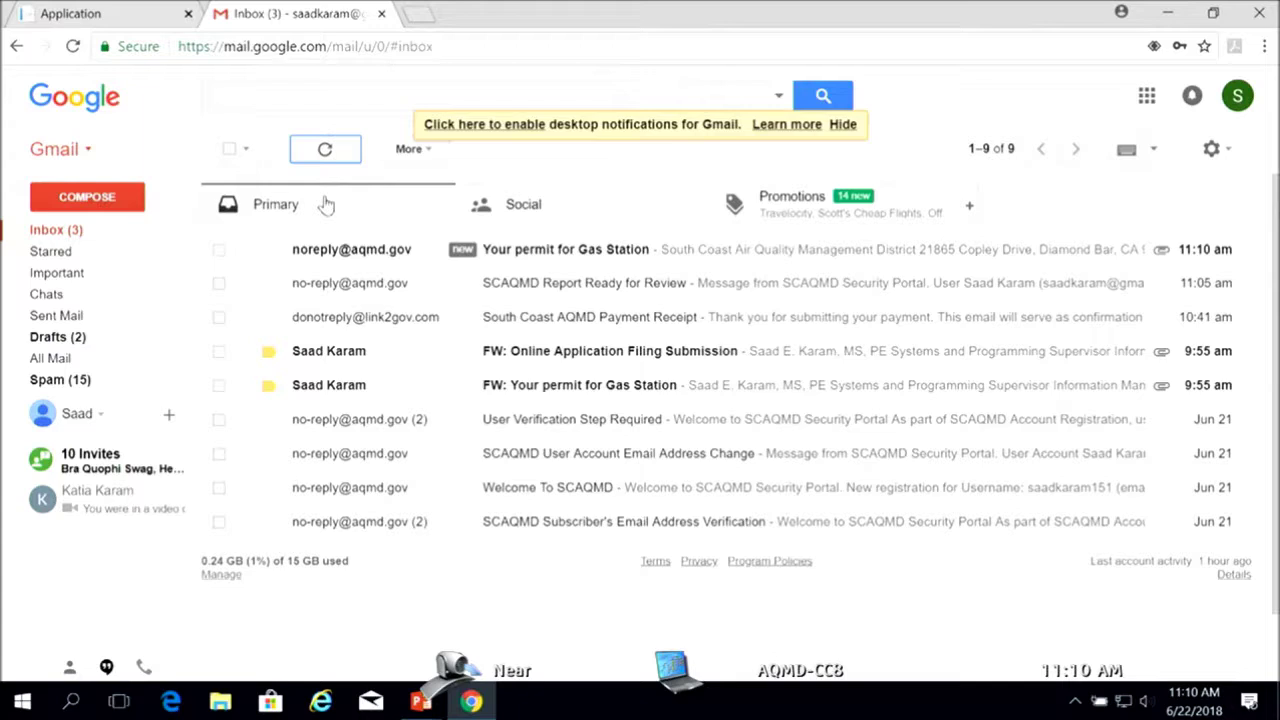
Open the 'Your permit for Gas Station' email and preview its GasStationPermit.pdf attachment
{"action": "left_click", "coordinate": [563, 253]}
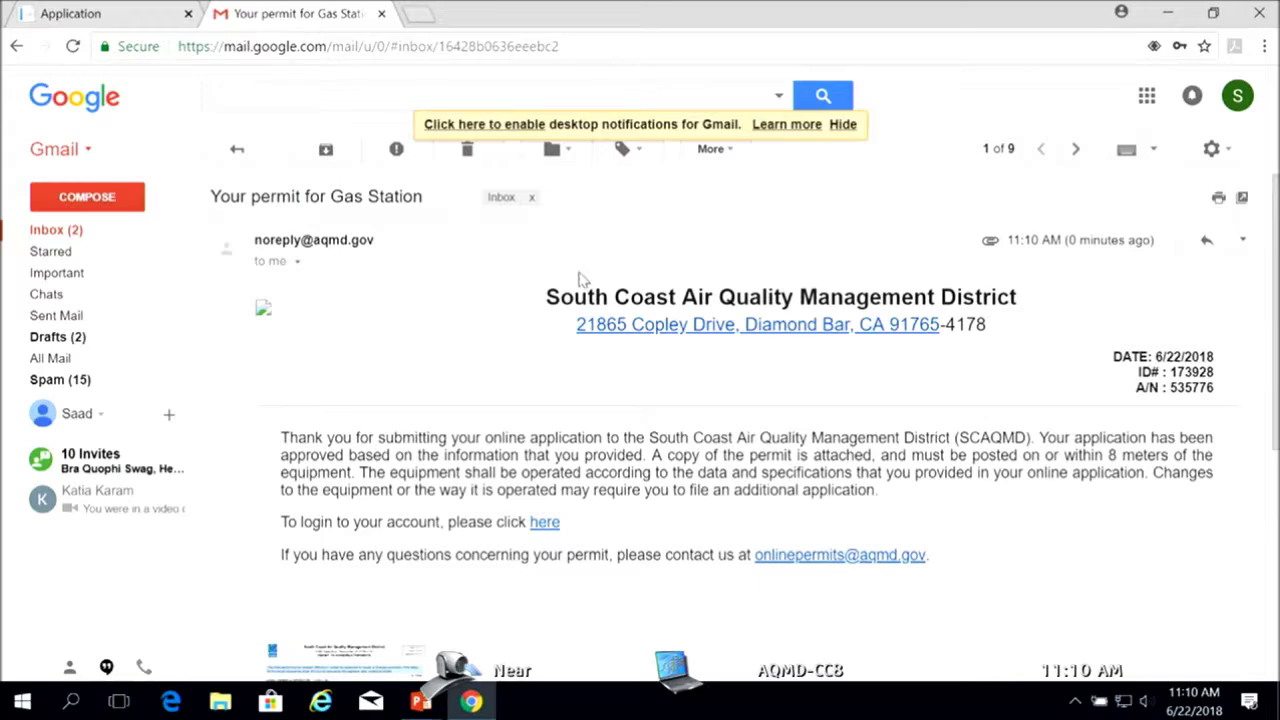
{"action": "scroll", "coordinate": [420, 530], "scroll_direction": "down", "scroll_amount": 3}
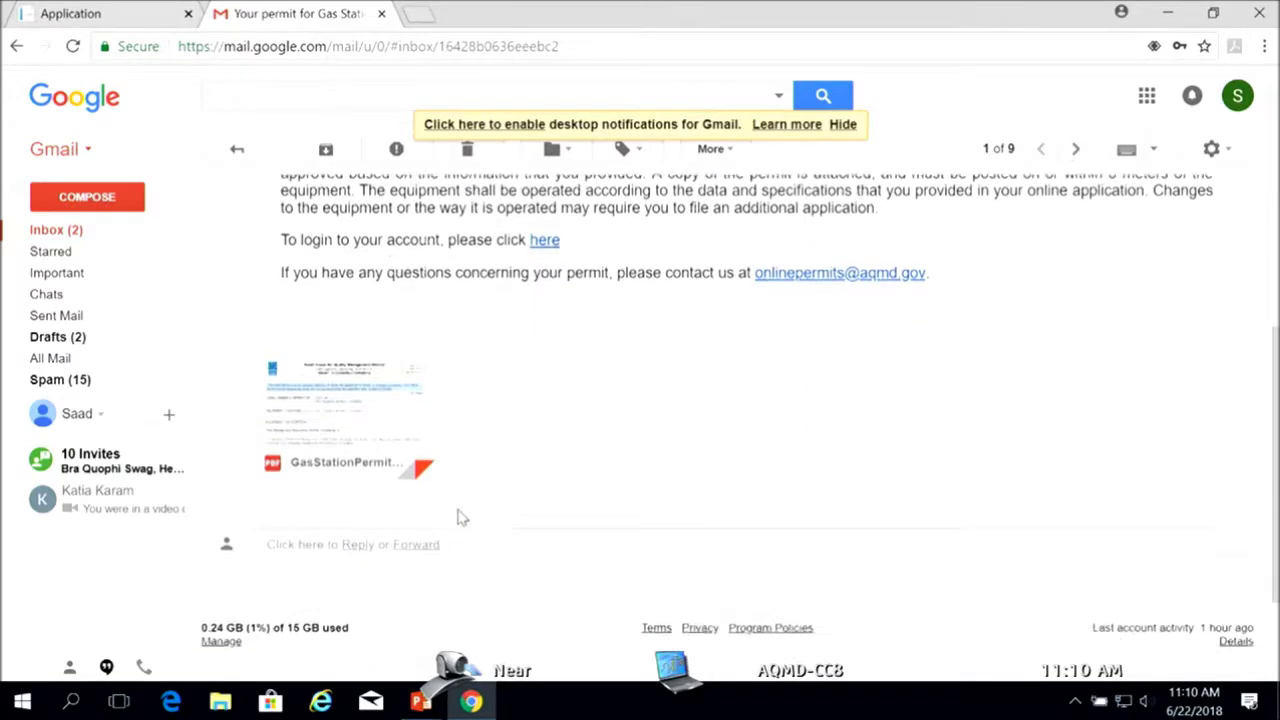
{"action": "left_click", "coordinate": [378, 400]}
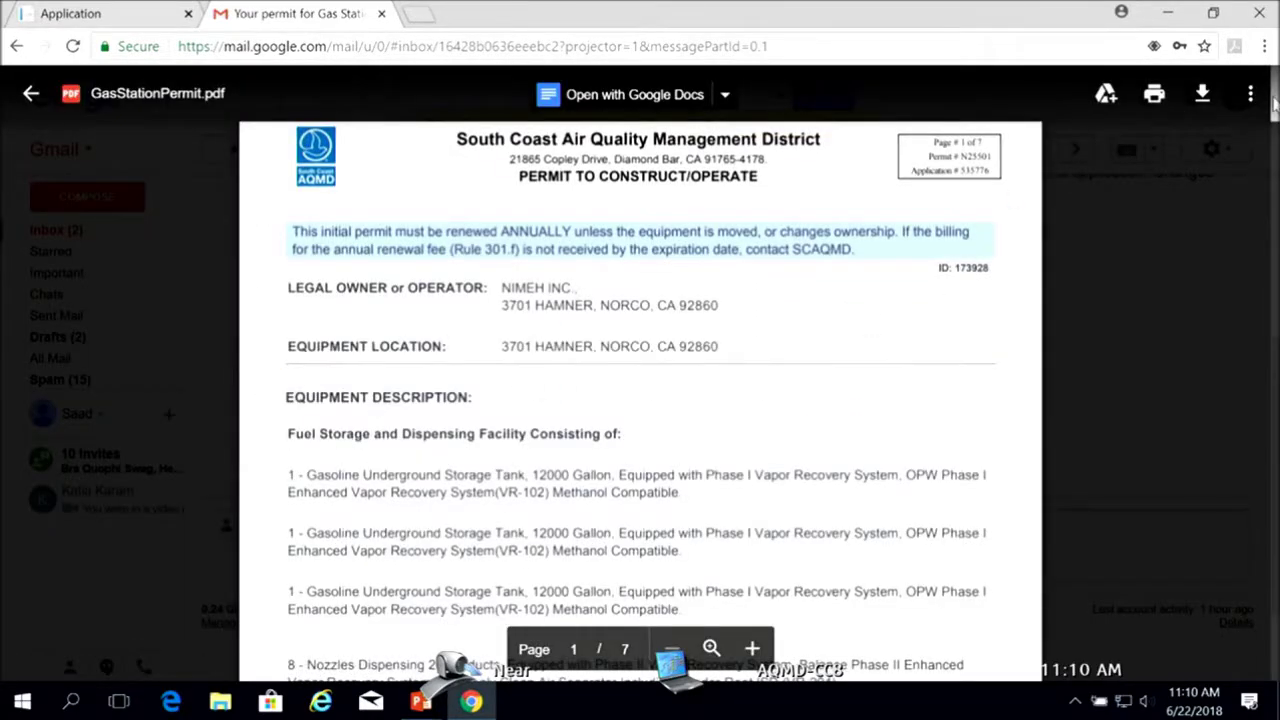
{"action": "scroll", "coordinate": [1094, 134], "scroll_direction": "down", "scroll_amount": 2}
{"action": "scroll", "coordinate": [640, 380], "scroll_direction": "down", "scroll_amount": 1}
{"action": "scroll", "coordinate": [640, 380], "scroll_direction": "up", "scroll_amount": 3}
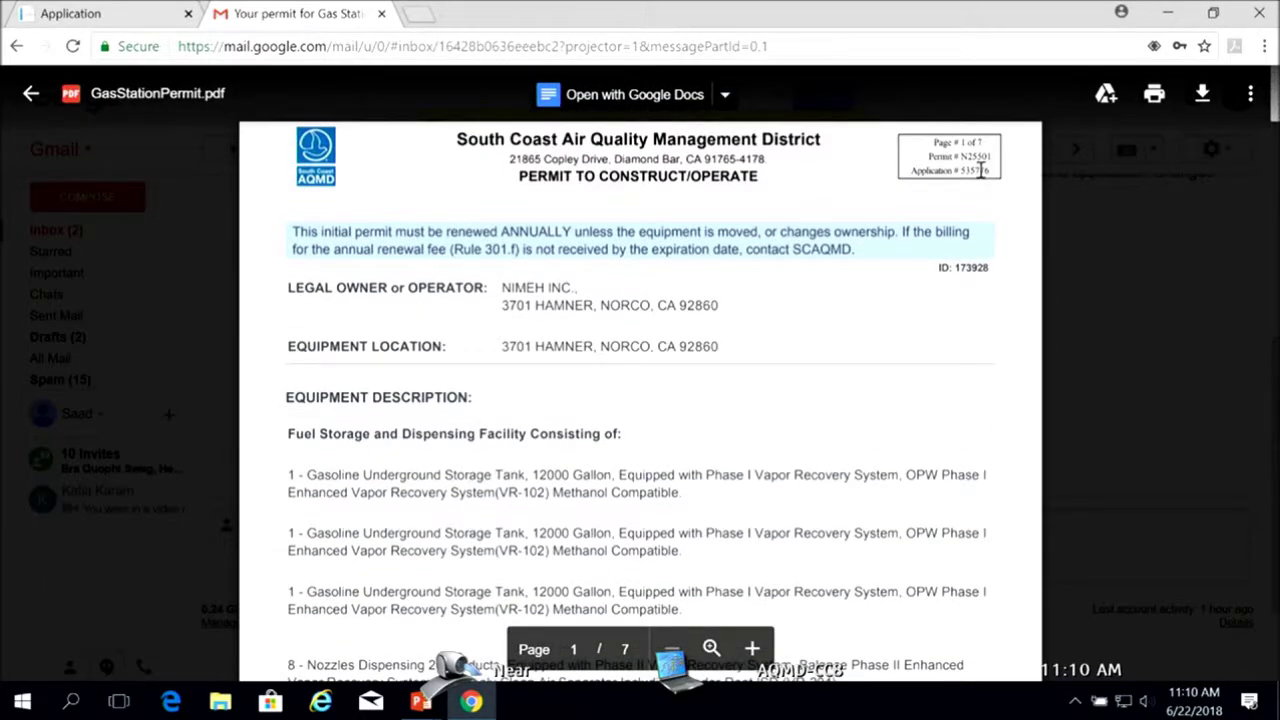
Check the permit number on page 1, then return to the AQMD submission confirmation
{"action": "left_click_drag", "start_coordinate": [955, 156], "coordinate": [1004, 155]}
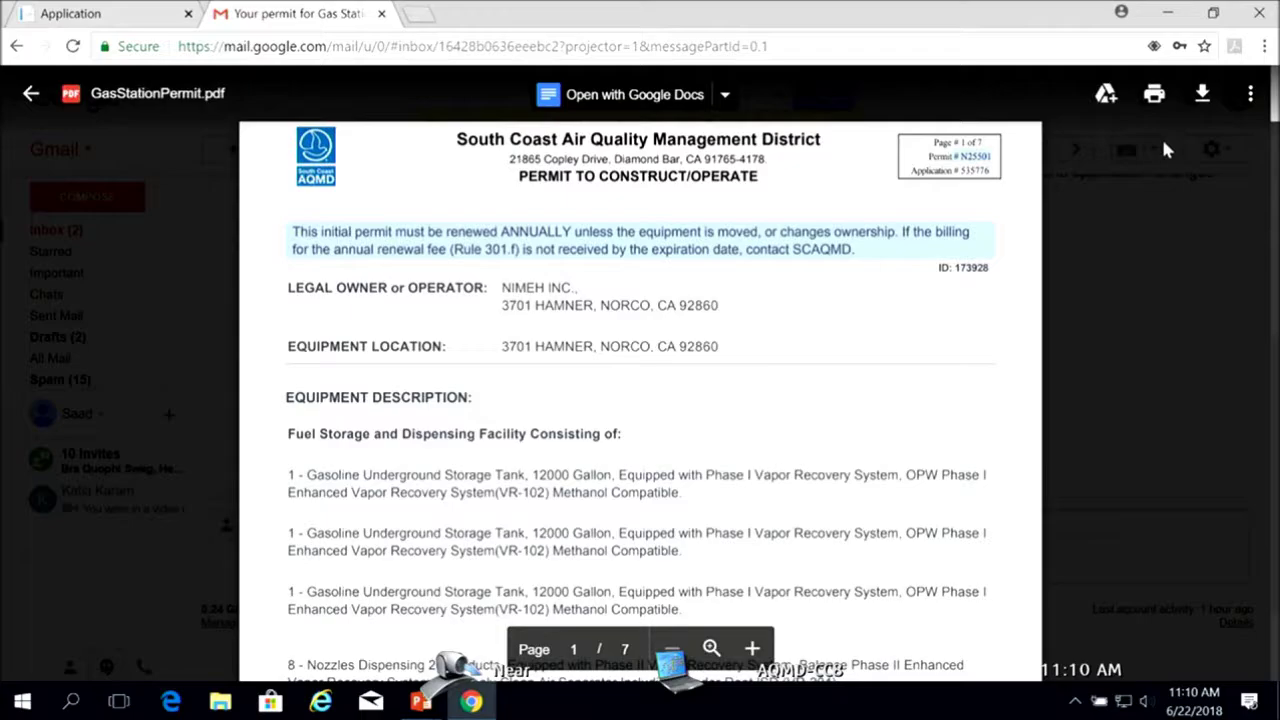
{"action": "left_click_drag", "start_coordinate": [1268, 112], "coordinate": [1237, 372]}
{"action": "scroll", "coordinate": [1237, 372], "scroll_direction": "down", "scroll_amount": 5}
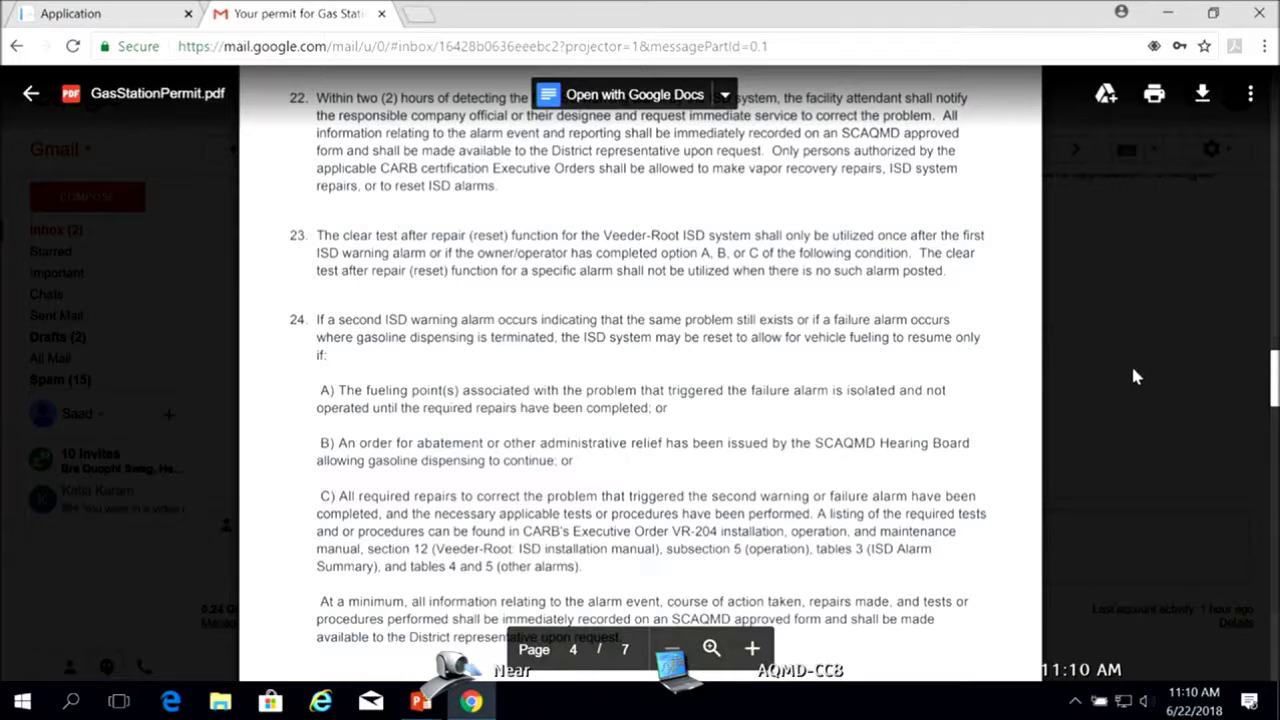
{"action": "left_click", "coordinate": [110, 20]}
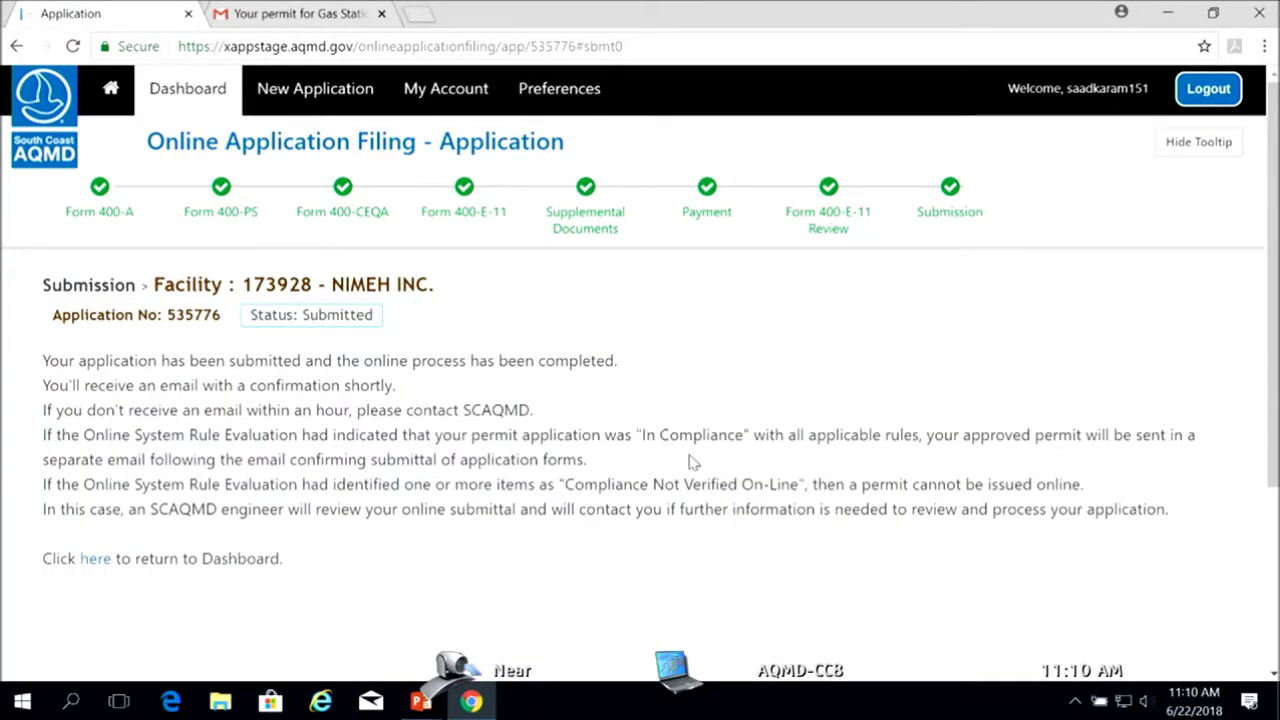
{"action": "scroll", "coordinate": [690, 461], "scroll_direction": "down", "scroll_amount": 1}
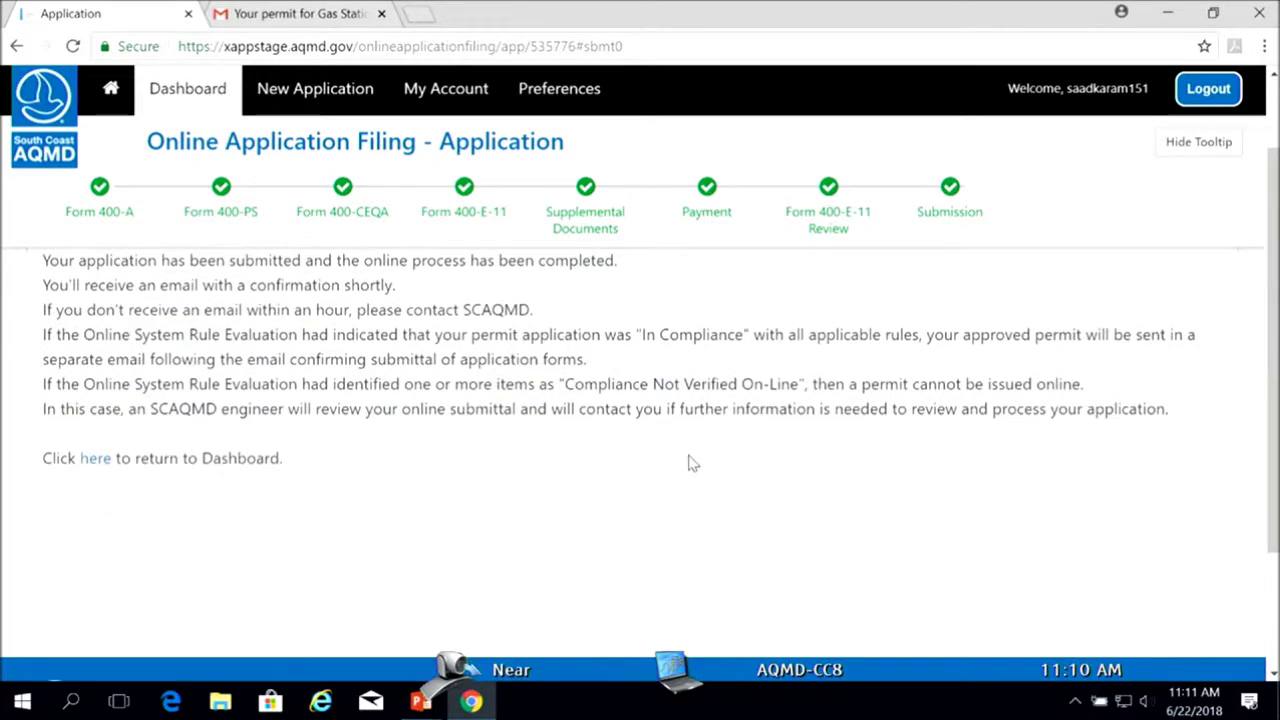
{"action": "scroll", "coordinate": [688, 464], "scroll_direction": "up", "scroll_amount": 1}
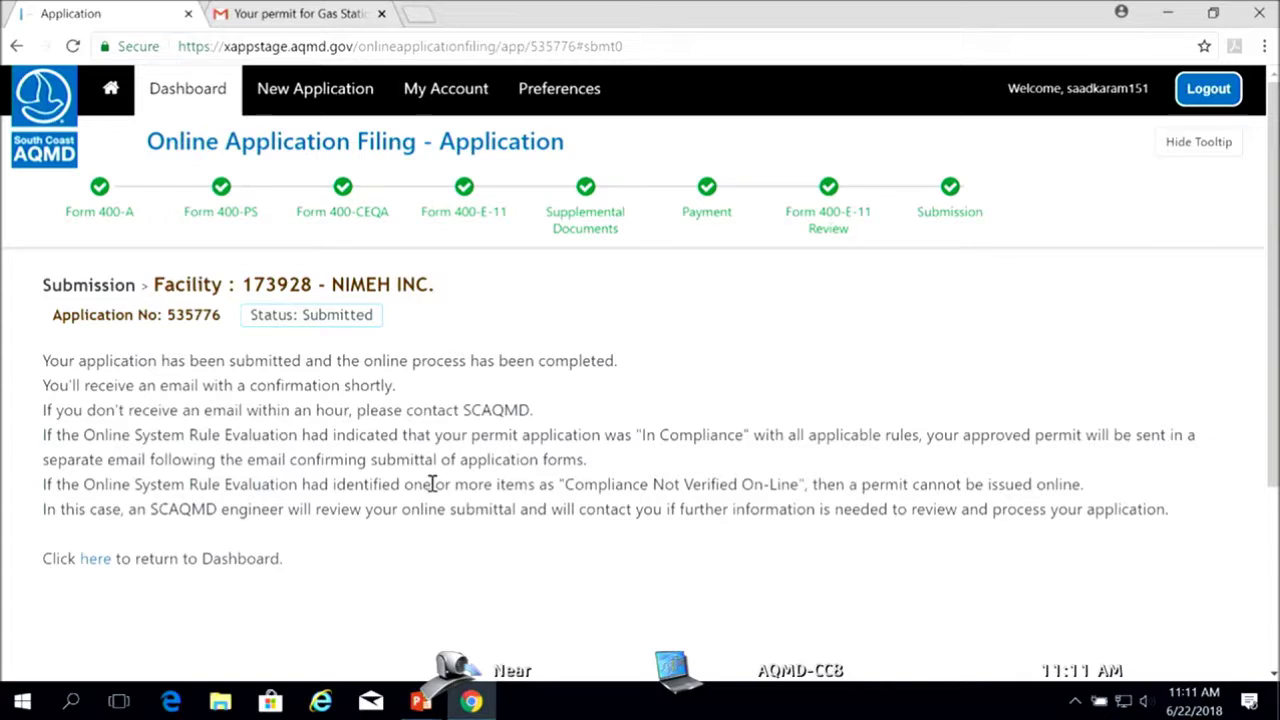
{"action": "scroll", "coordinate": [674, 538], "scroll_direction": "down", "scroll_amount": 3}
{"action": "scroll", "coordinate": [674, 540], "scroll_direction": "up", "scroll_amount": 3}
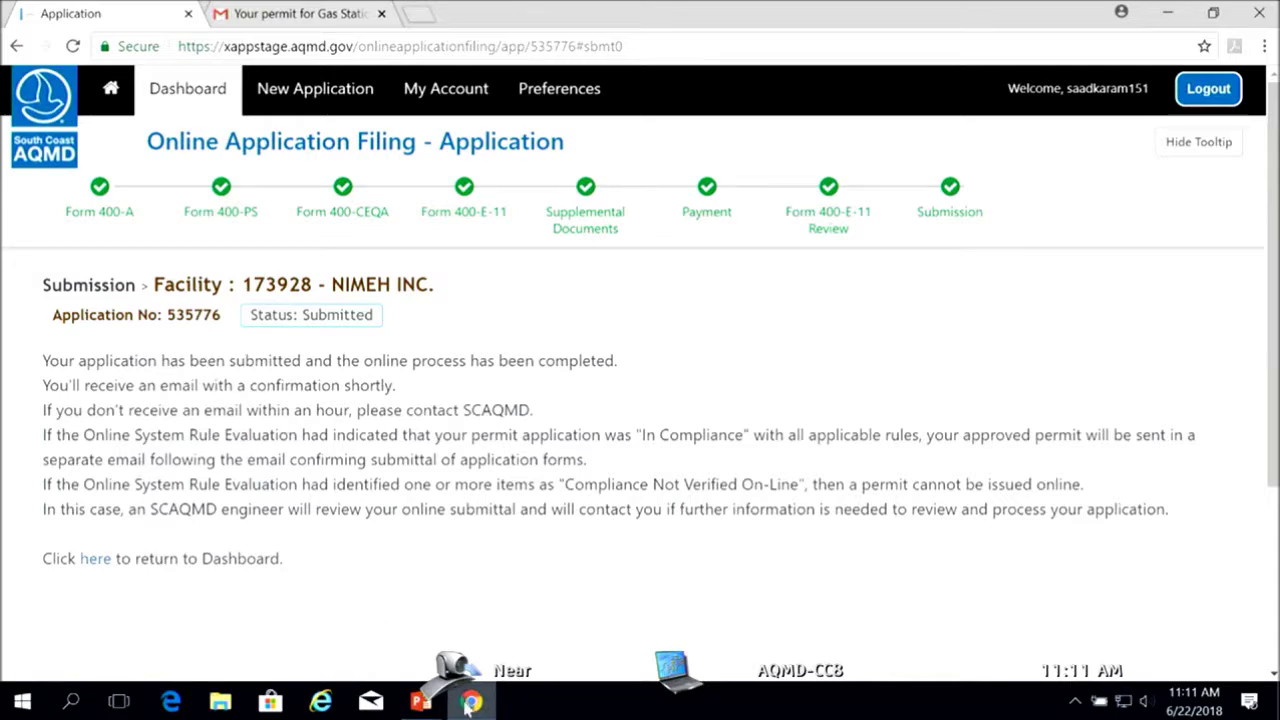
{"action": "left_click", "coordinate": [297, 16]}
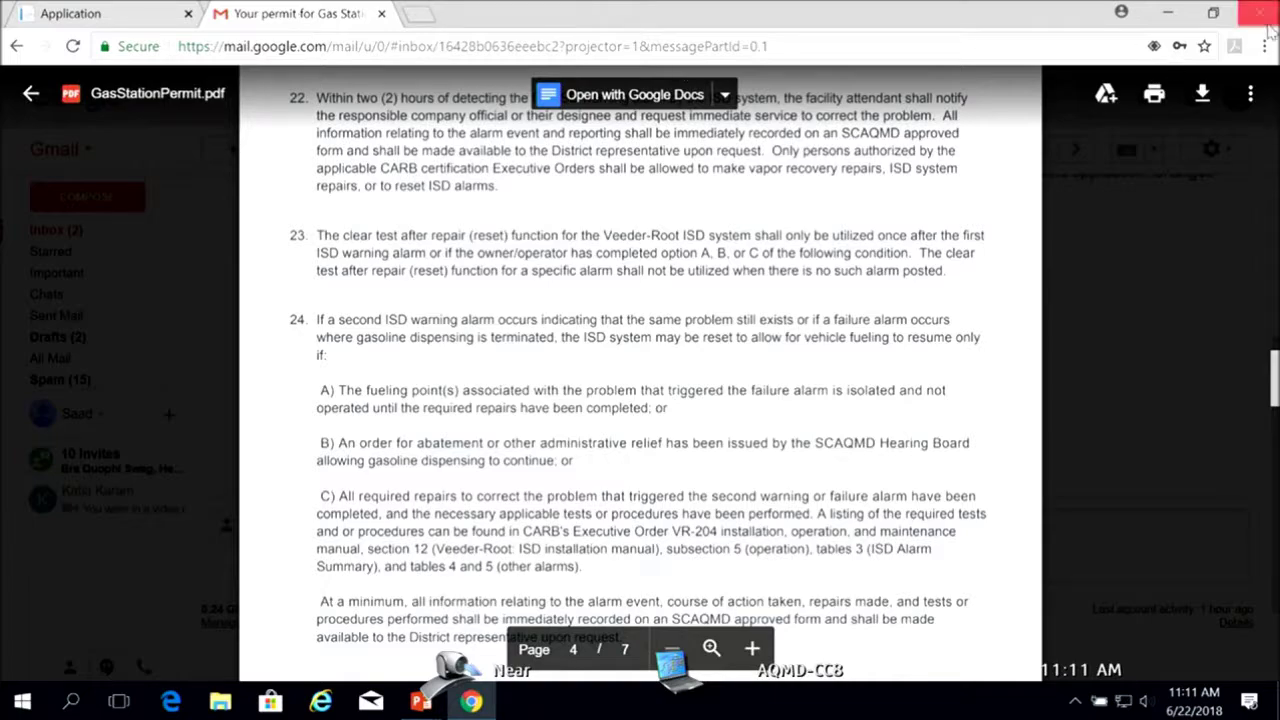
Scroll the GasStationPermit.pdf preview to page 7 of 7 with the Rule 206 posting notice
{"action": "mouse_move", "coordinate": [1274, 384]}
{"action": "left_mouse_down"}
{"action": "mouse_move", "coordinate": [1274, 606]}
{"action": "mouse_move", "coordinate": [1274, 530]}
{"action": "mouse_move", "coordinate": [1260, 592]}
{"action": "left_mouse_up"}
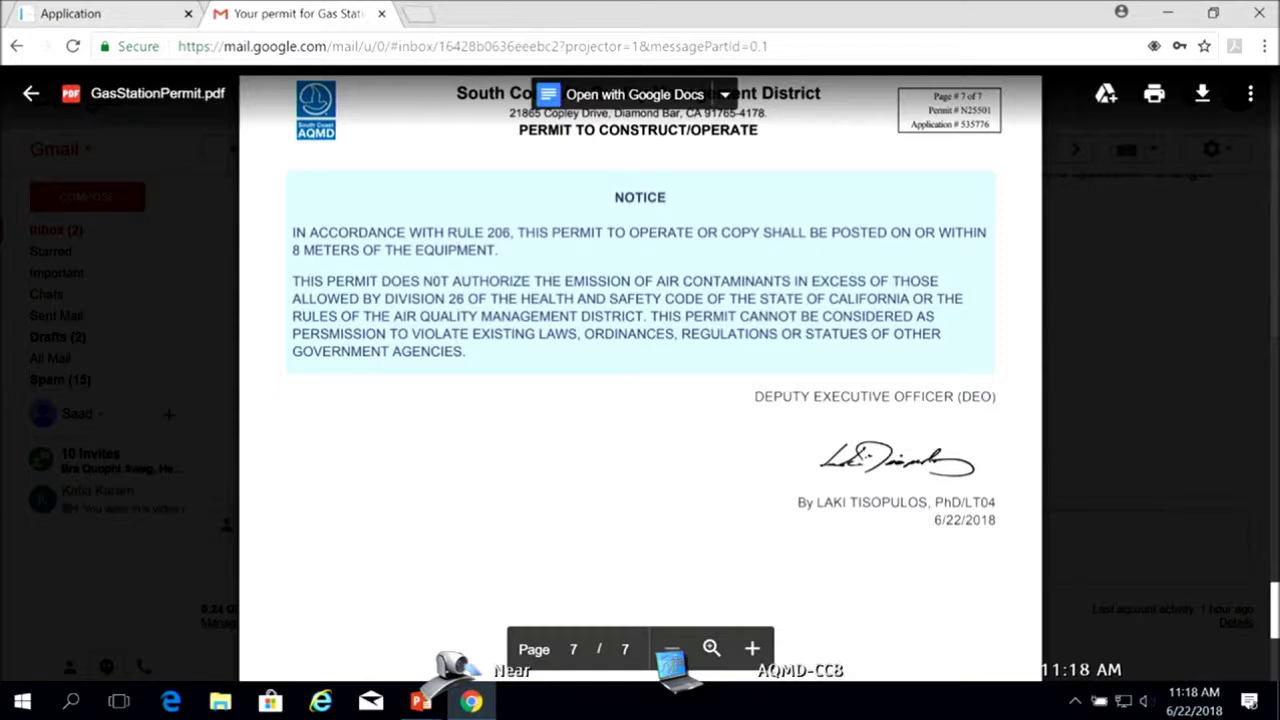
Close the permit PDF, refresh the Gmail inbox, then go back to the AQMD dashboard from the confirmation
{"action": "left_click", "coordinate": [32, 96]}
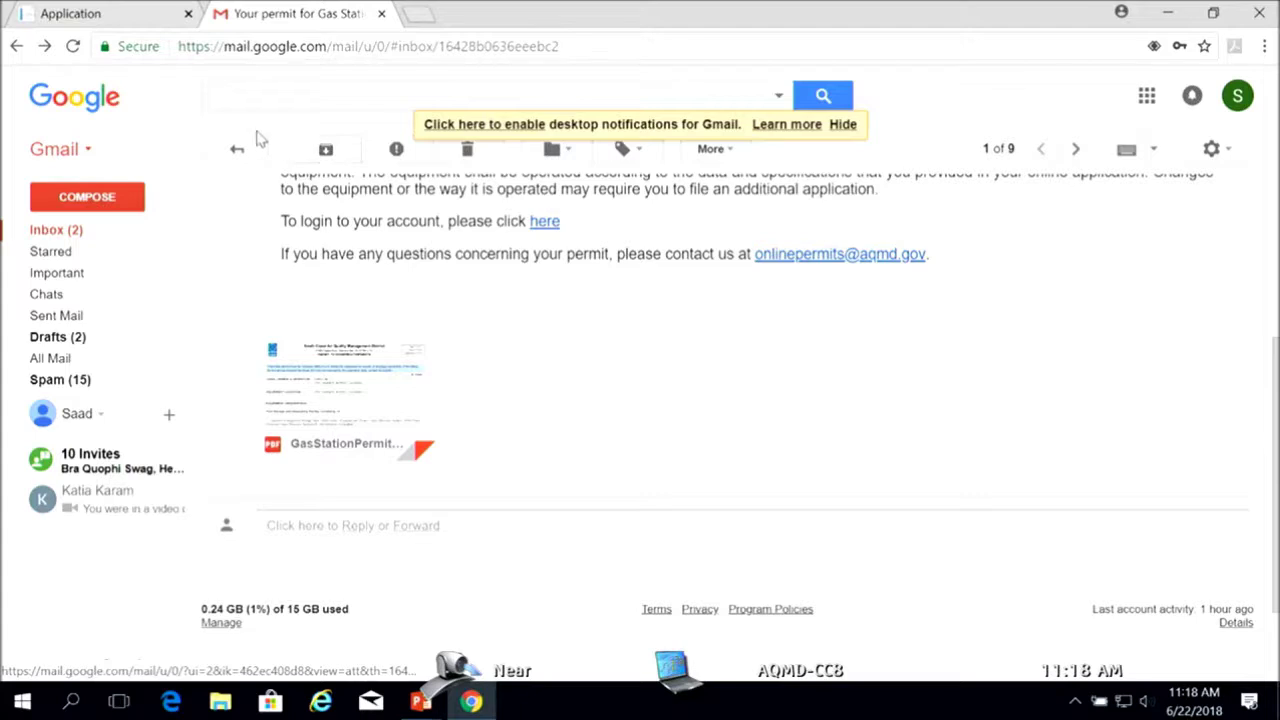
{"action": "left_click", "coordinate": [237, 149]}
{"action": "left_click", "coordinate": [326, 151]}
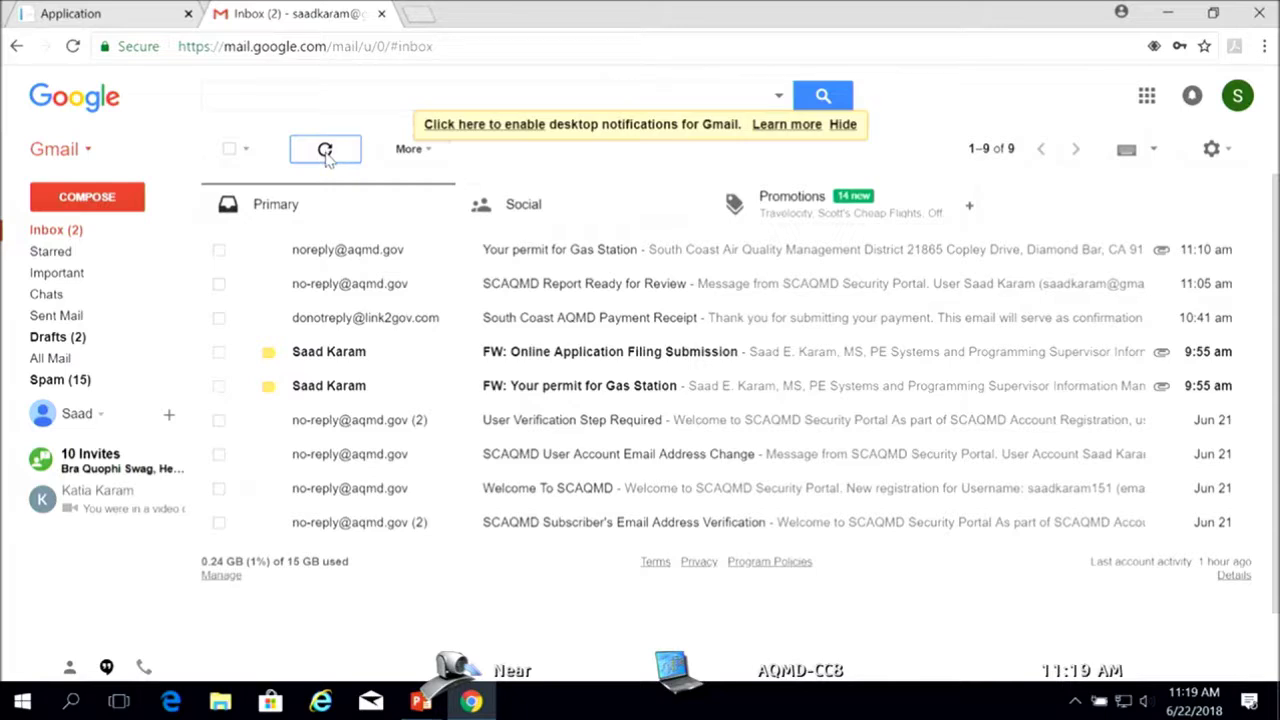
{"action": "left_click", "coordinate": [135, 14]}
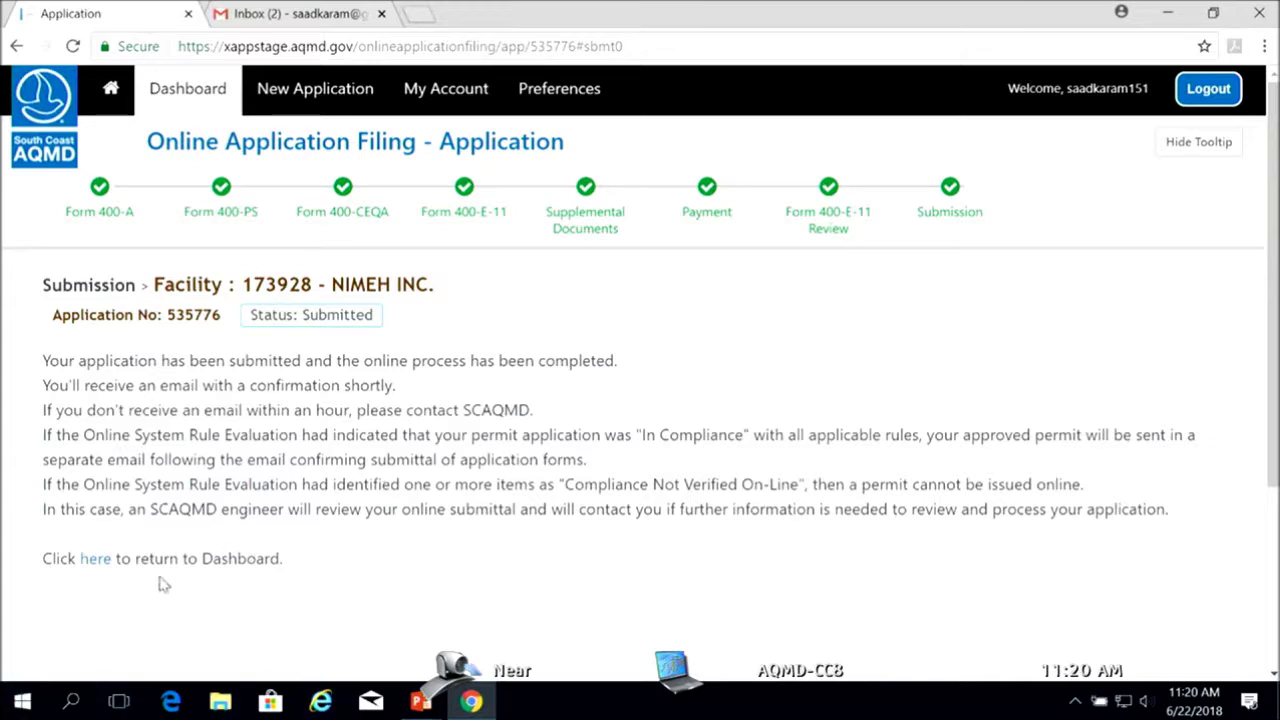
{"action": "left_click", "coordinate": [99, 562]}
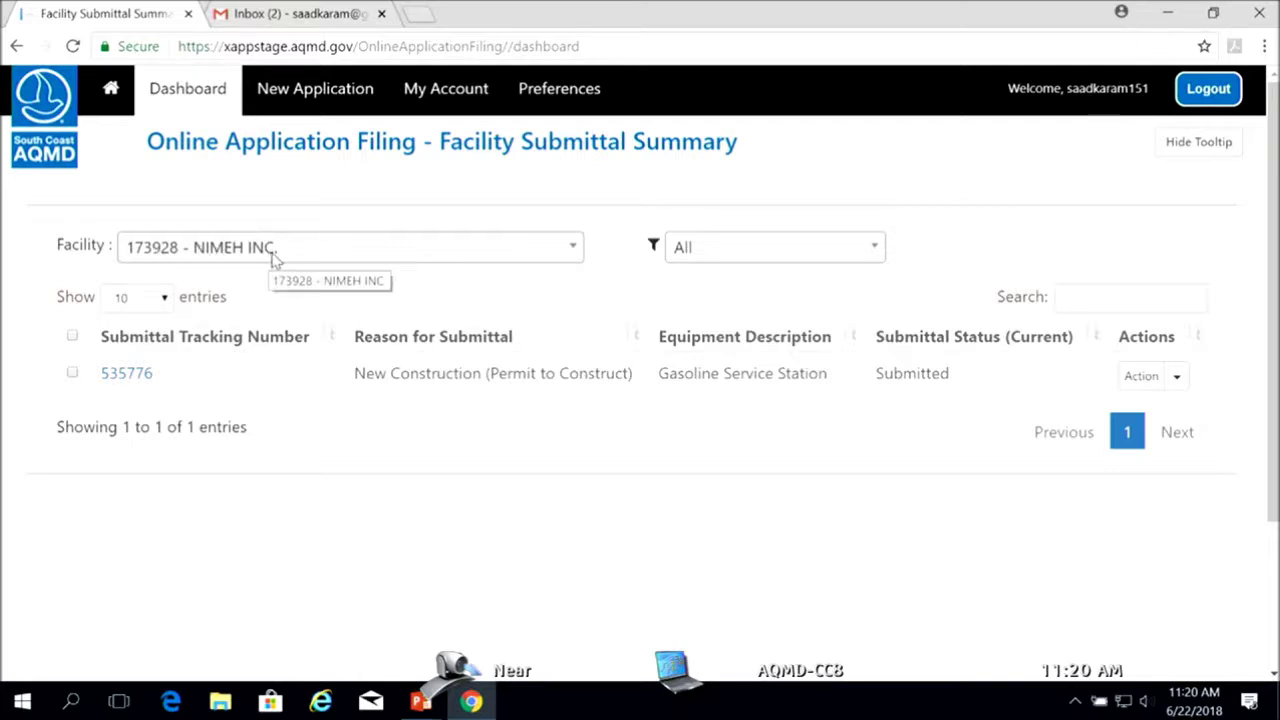
Follow the 'here' link to the dashboard listing submittal 535776 for NIMEH INC. as Submitted
{"action": "left_click", "coordinate": [577, 250]}
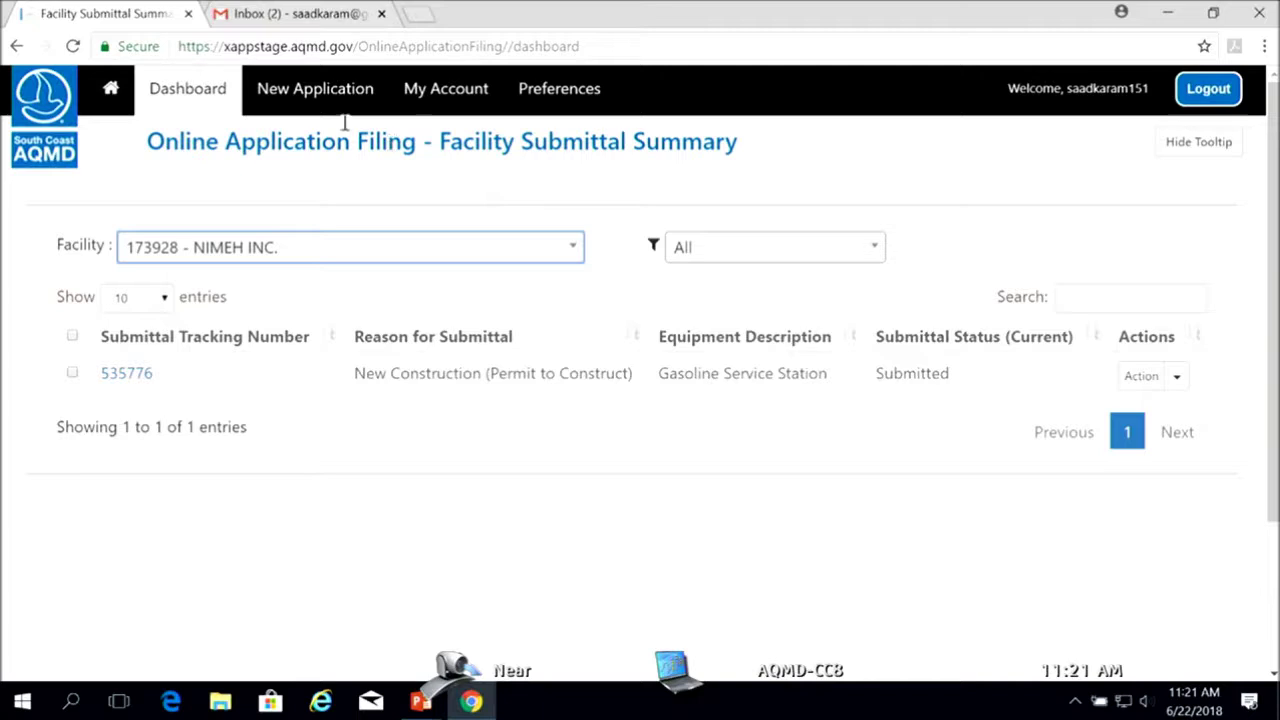
{"action": "left_click", "coordinate": [307, 92]}
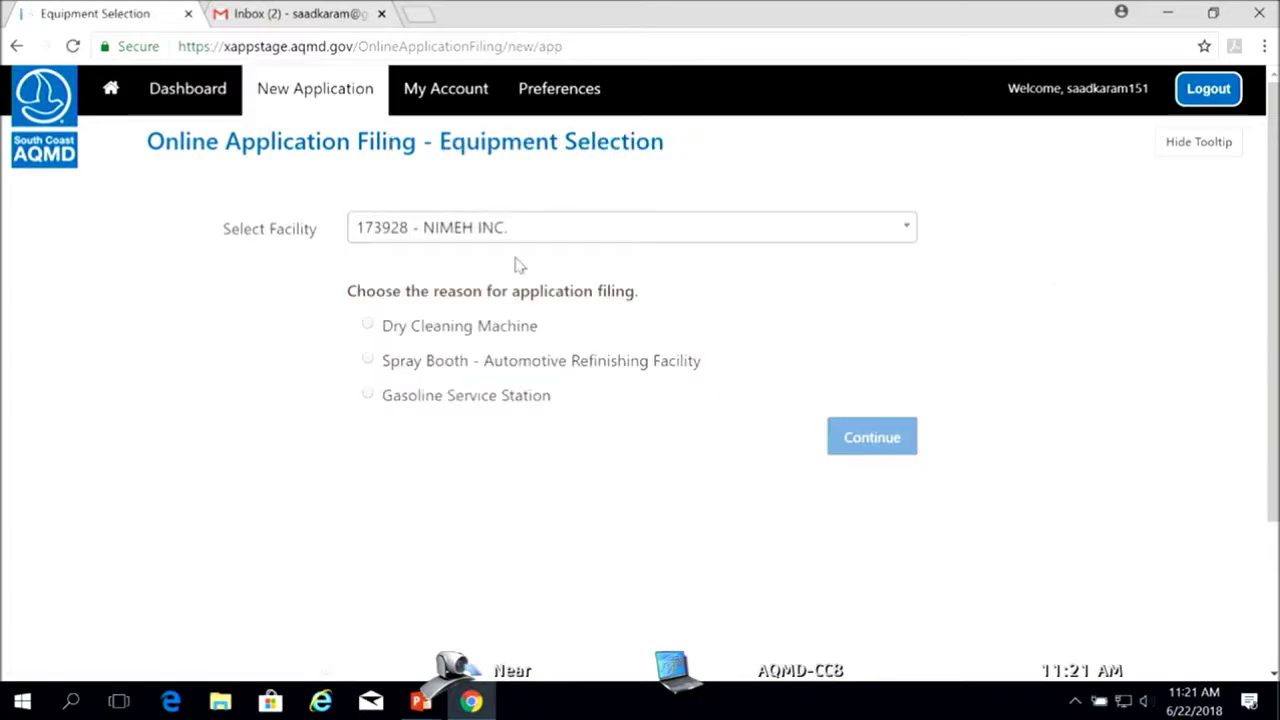
{"action": "left_click", "coordinate": [904, 234]}
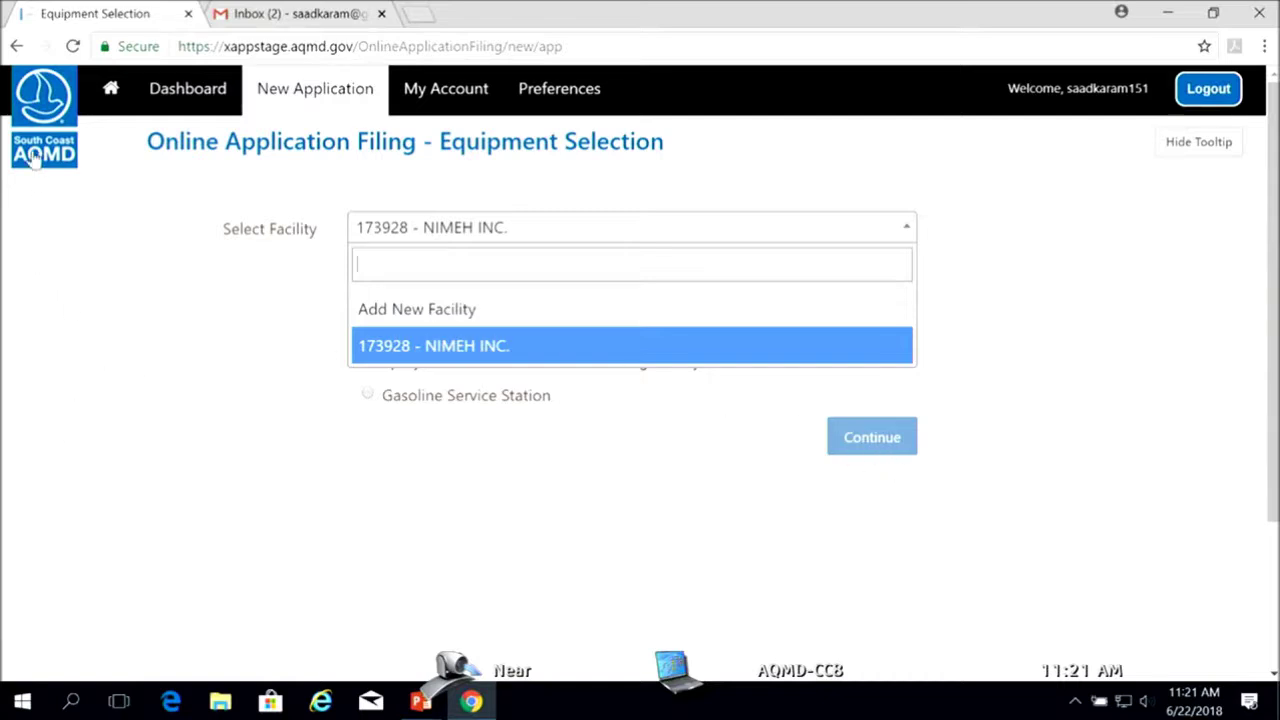
{"action": "left_click", "coordinate": [127, 355]}
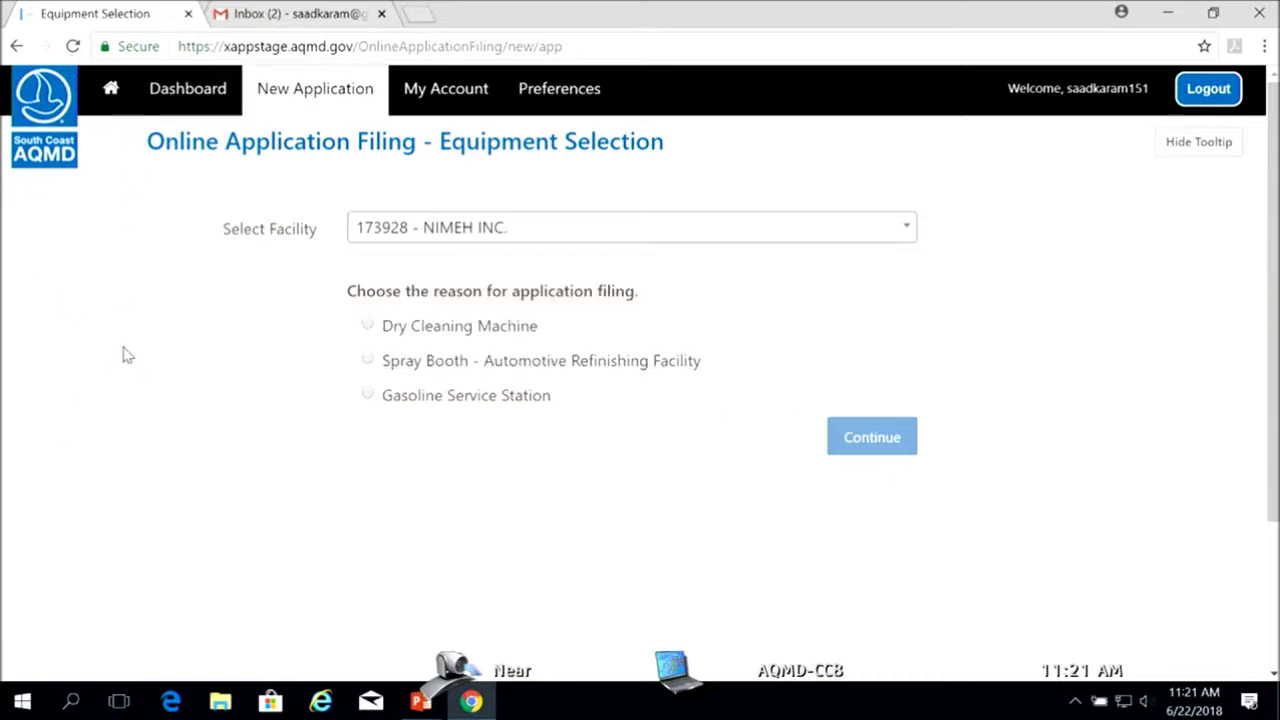
{"action": "left_click", "coordinate": [17, 47]}
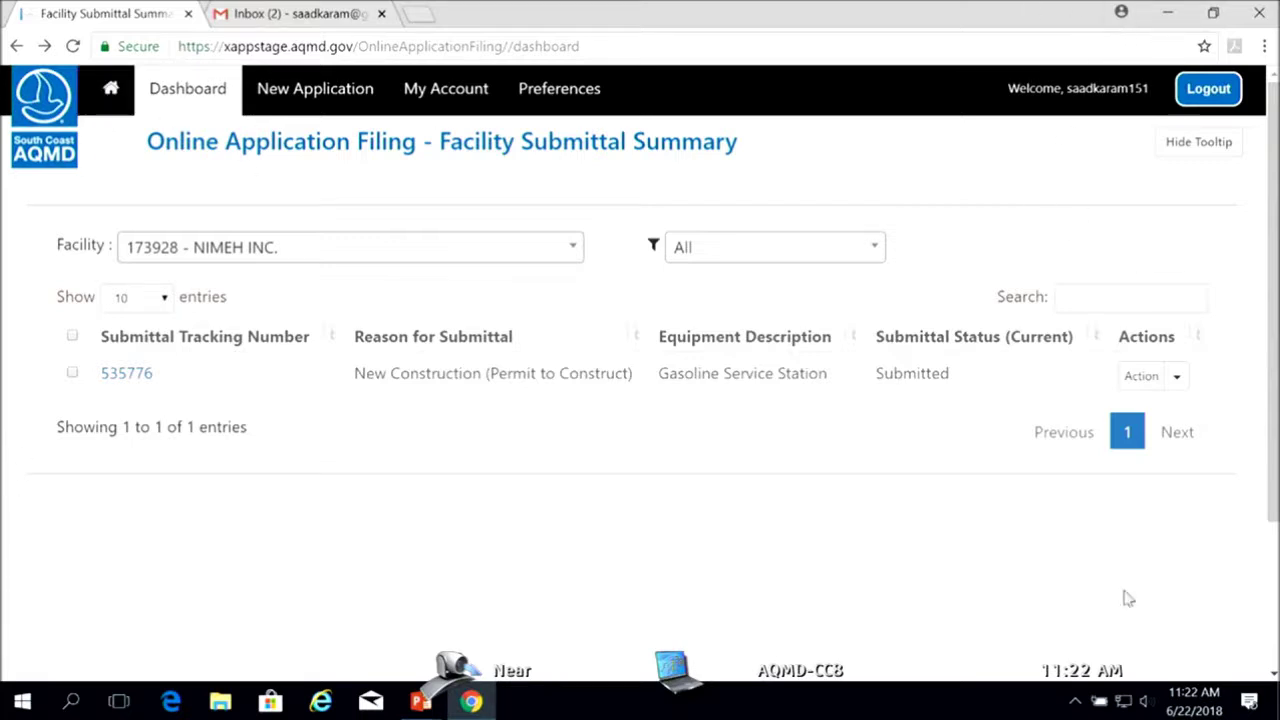
Eject USB Drive (D:) via Safely Remove Hardware in the system tray, then close the flyout
{"action": "left_click", "coordinate": [1076, 703]}
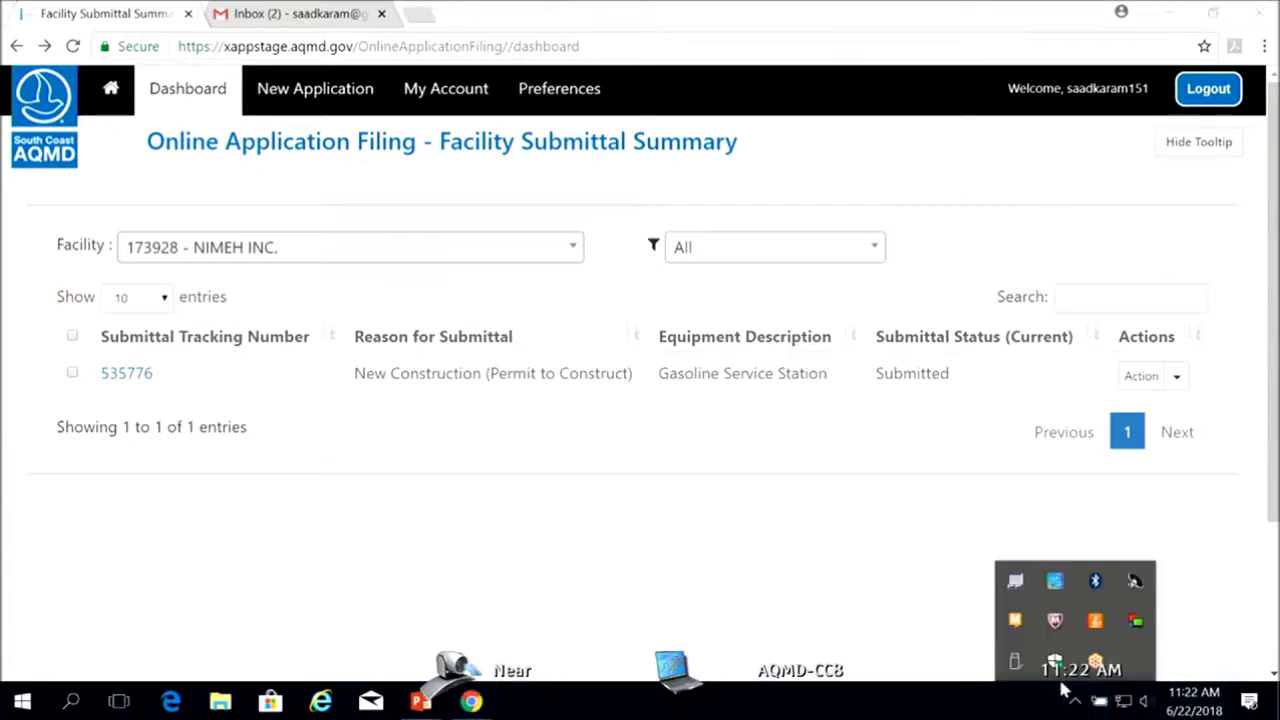
{"action": "left_click", "coordinate": [1022, 666]}
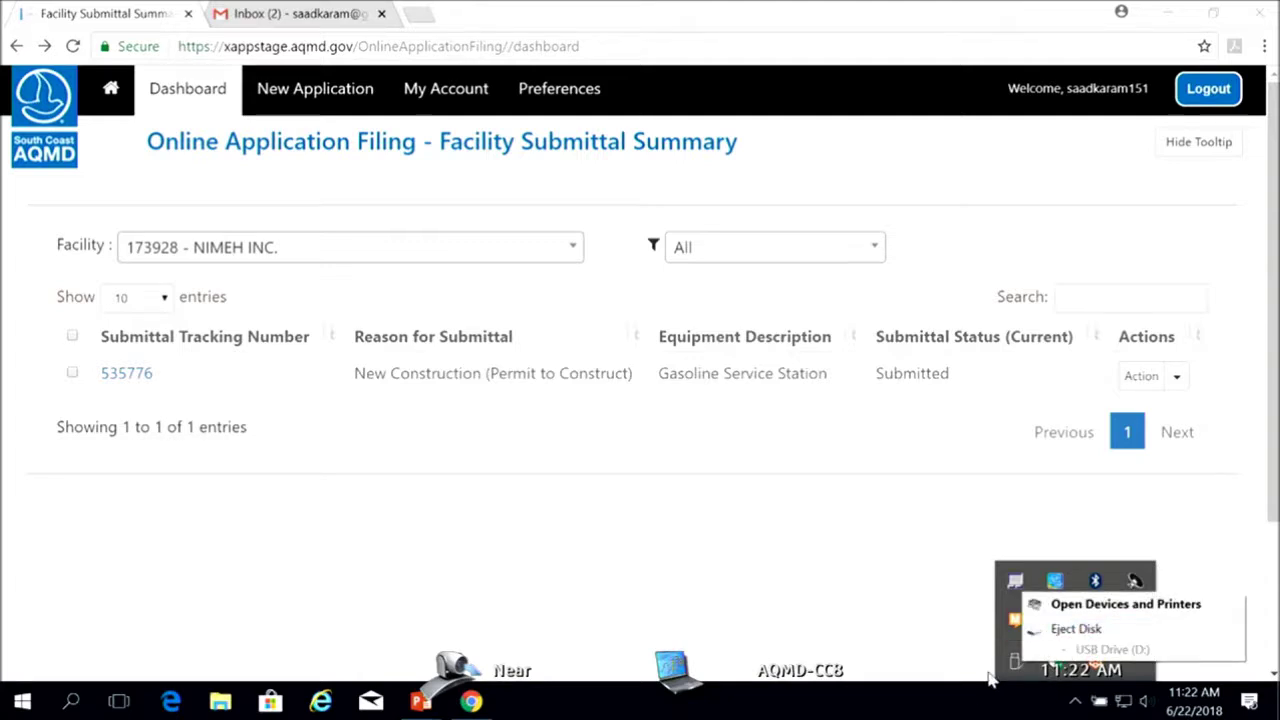
{"action": "left_click", "coordinate": [1070, 628]}
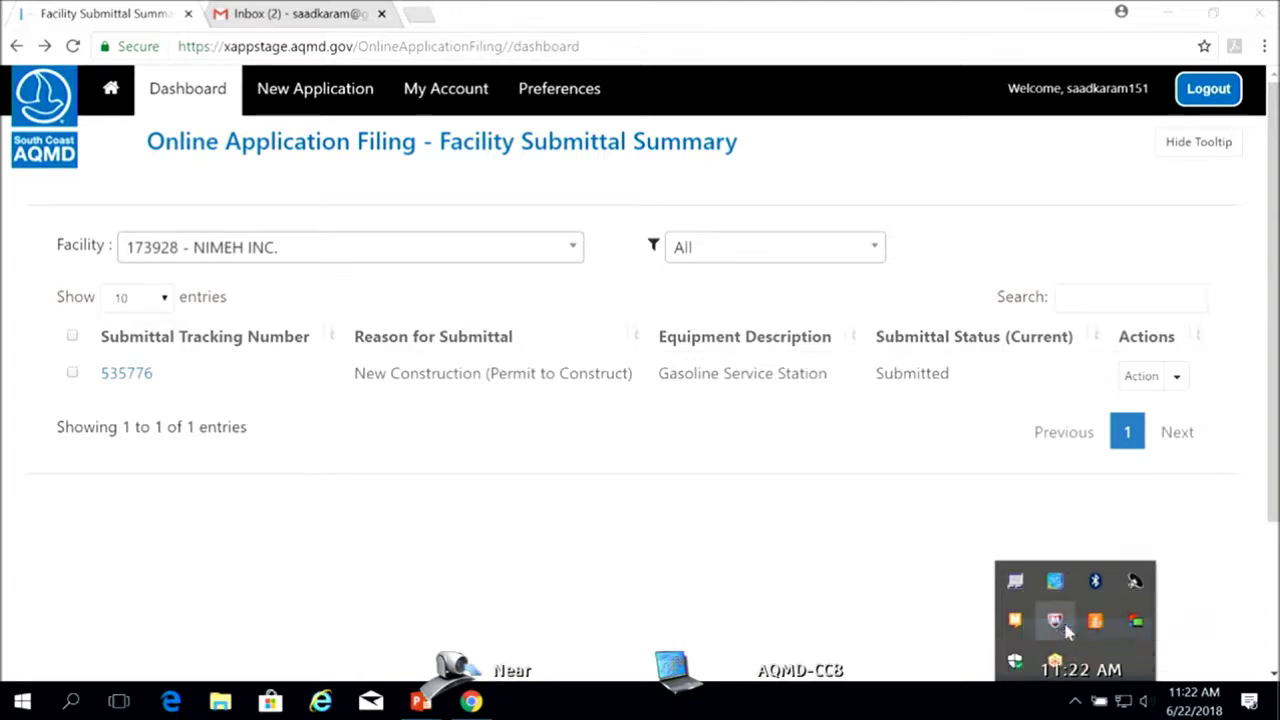
{"action": "left_click", "coordinate": [1010, 706]}
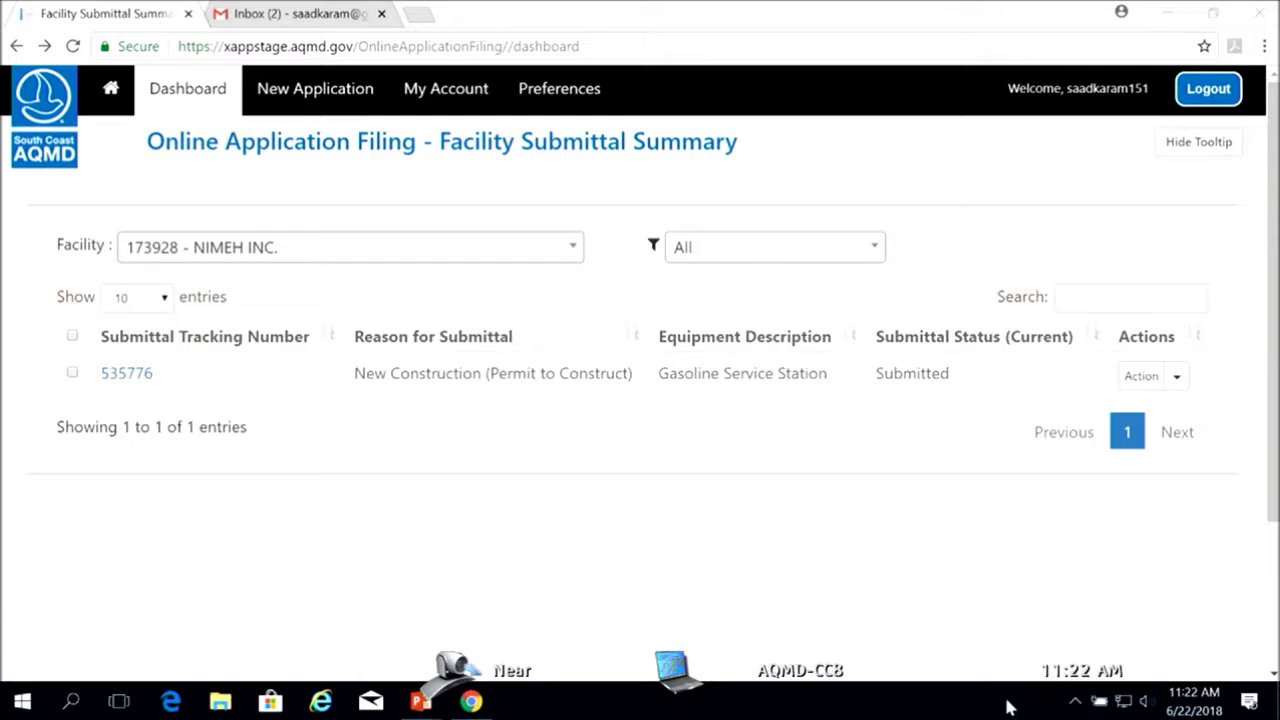